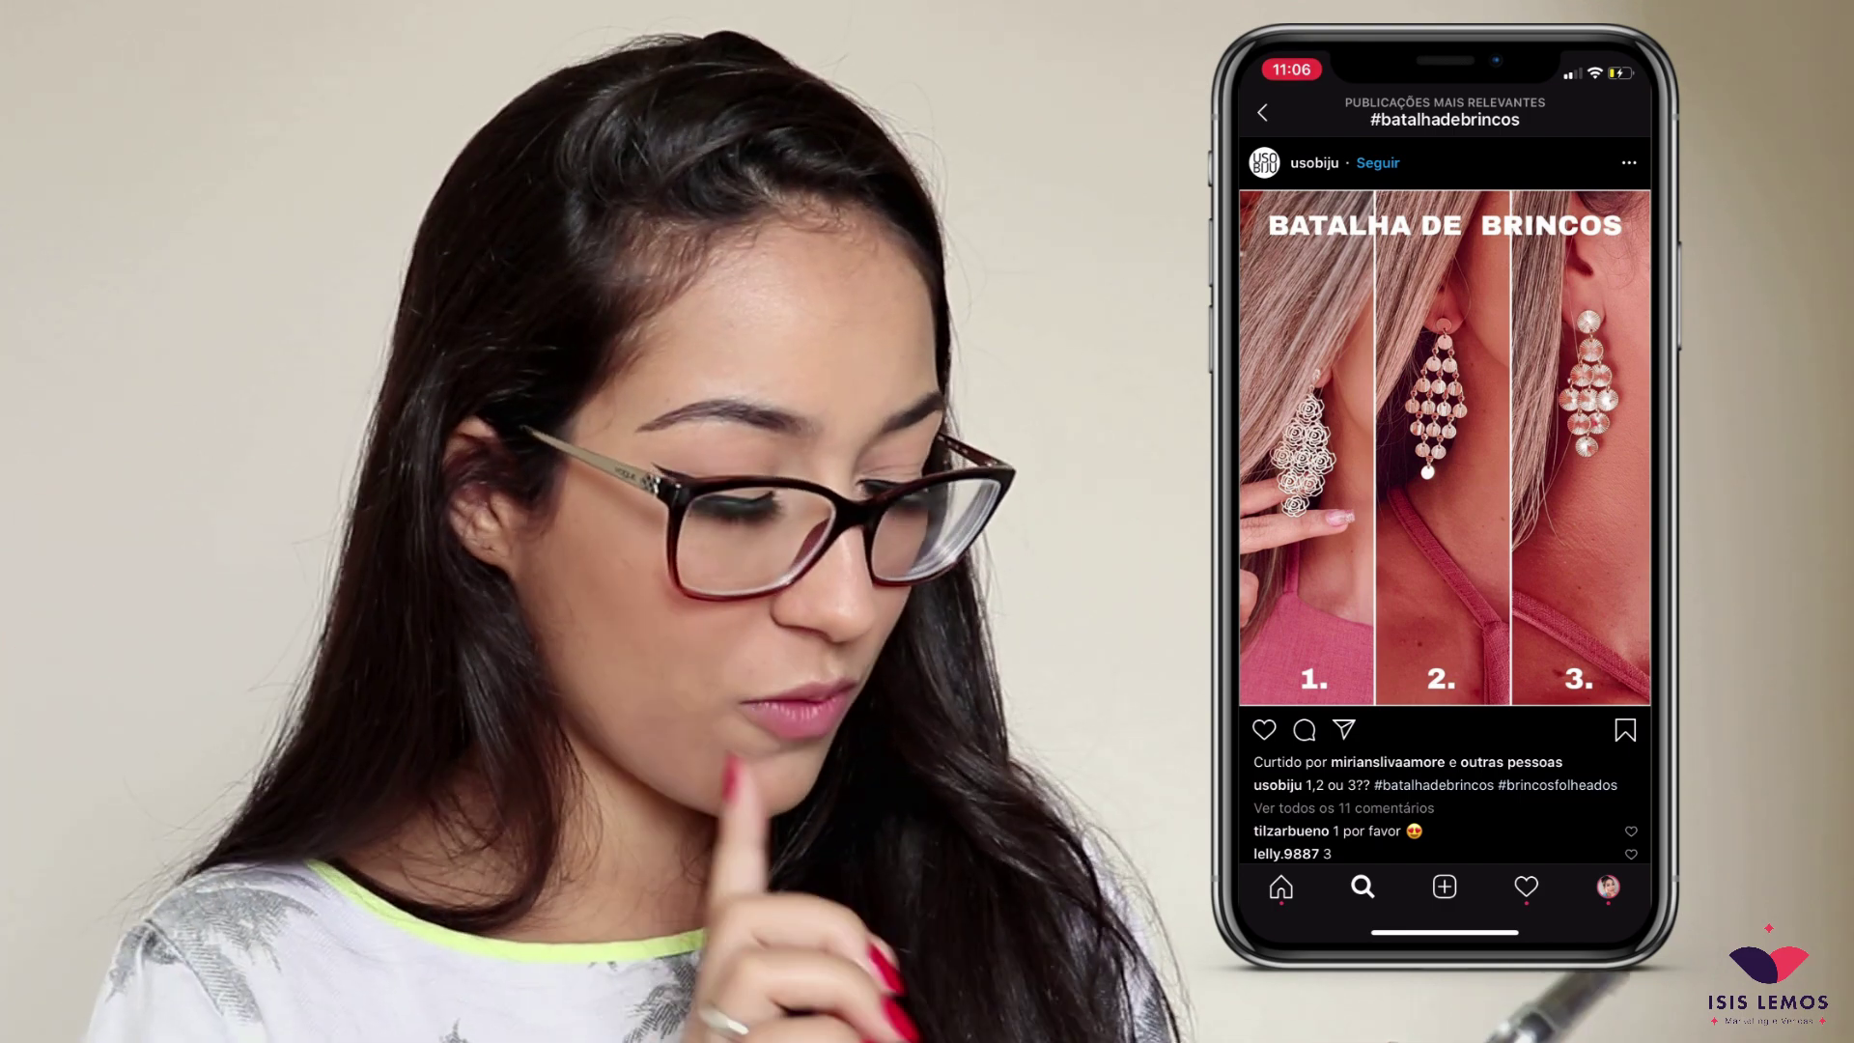
Look through the top #batalhadebrincos posts on Instagram and view the three-earring comparison post for reference
{"action": "left_click", "coordinate": [1262, 113]}
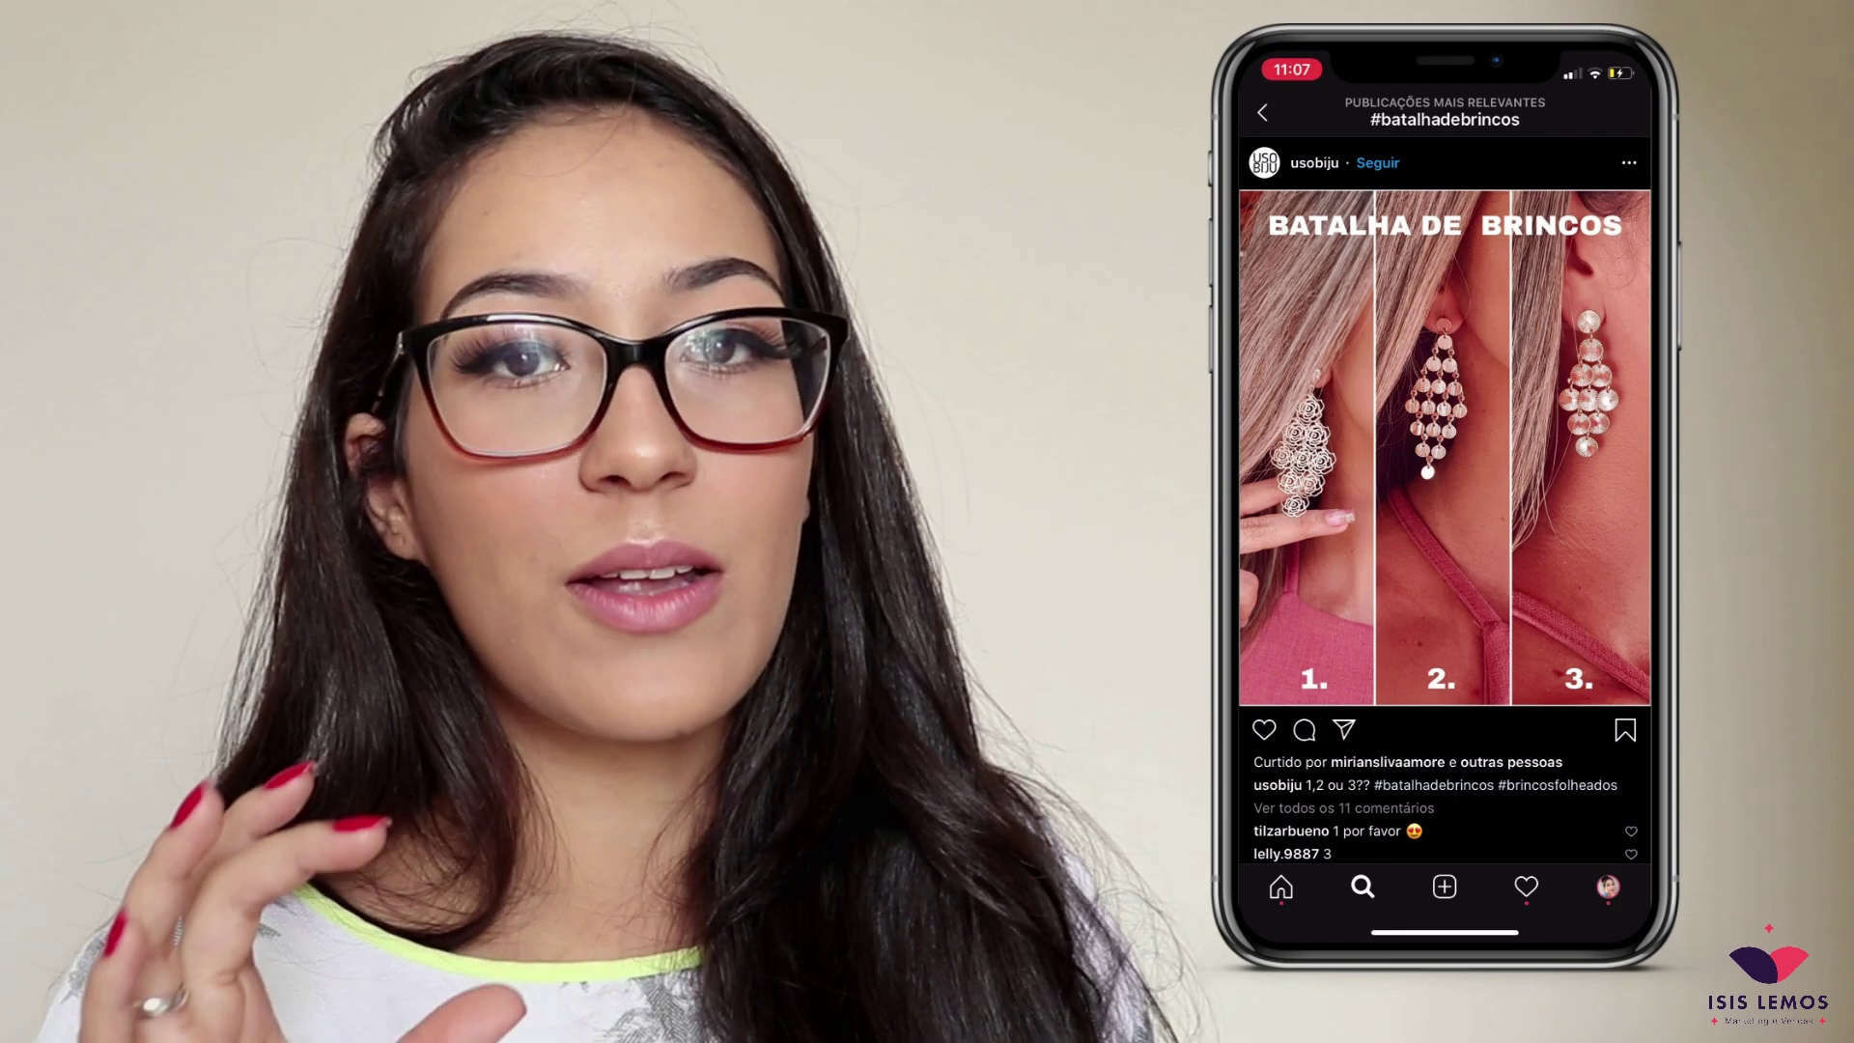
{"action": "left_click", "coordinate": [1262, 113]}
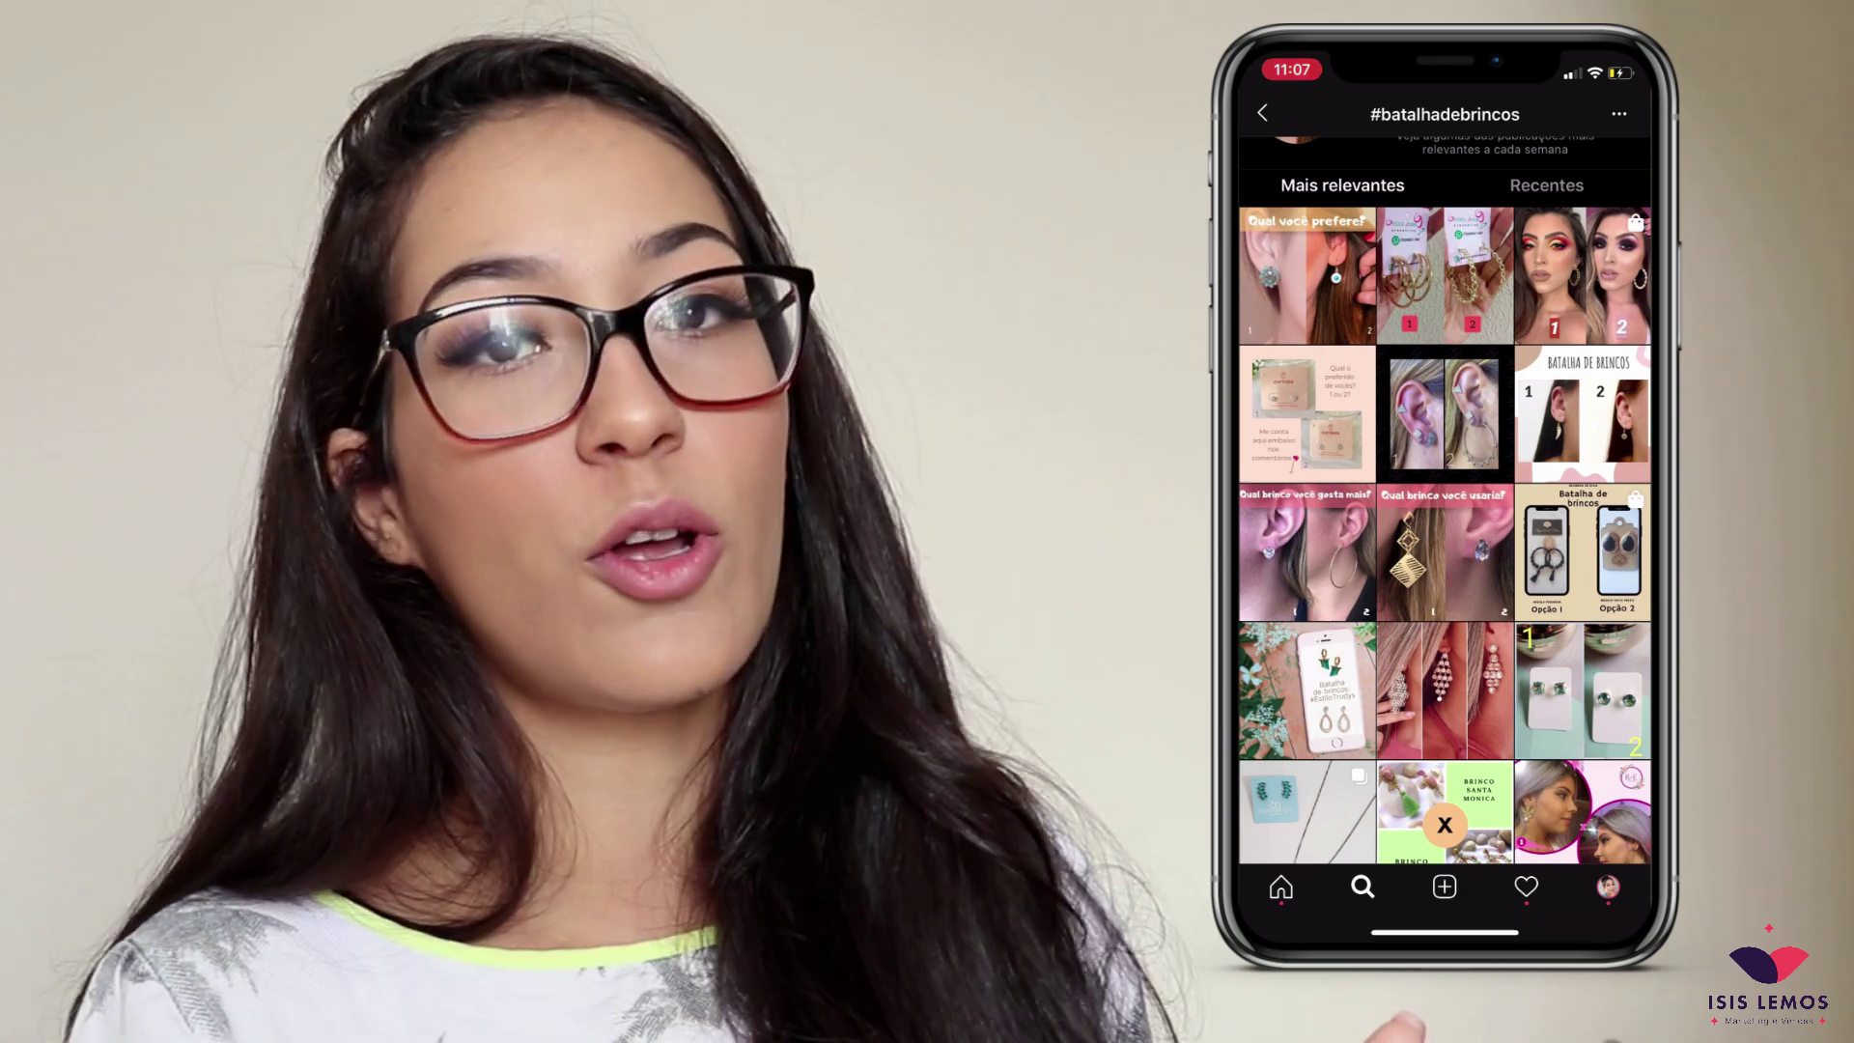
{"action": "left_click", "coordinate": [1444, 691]}
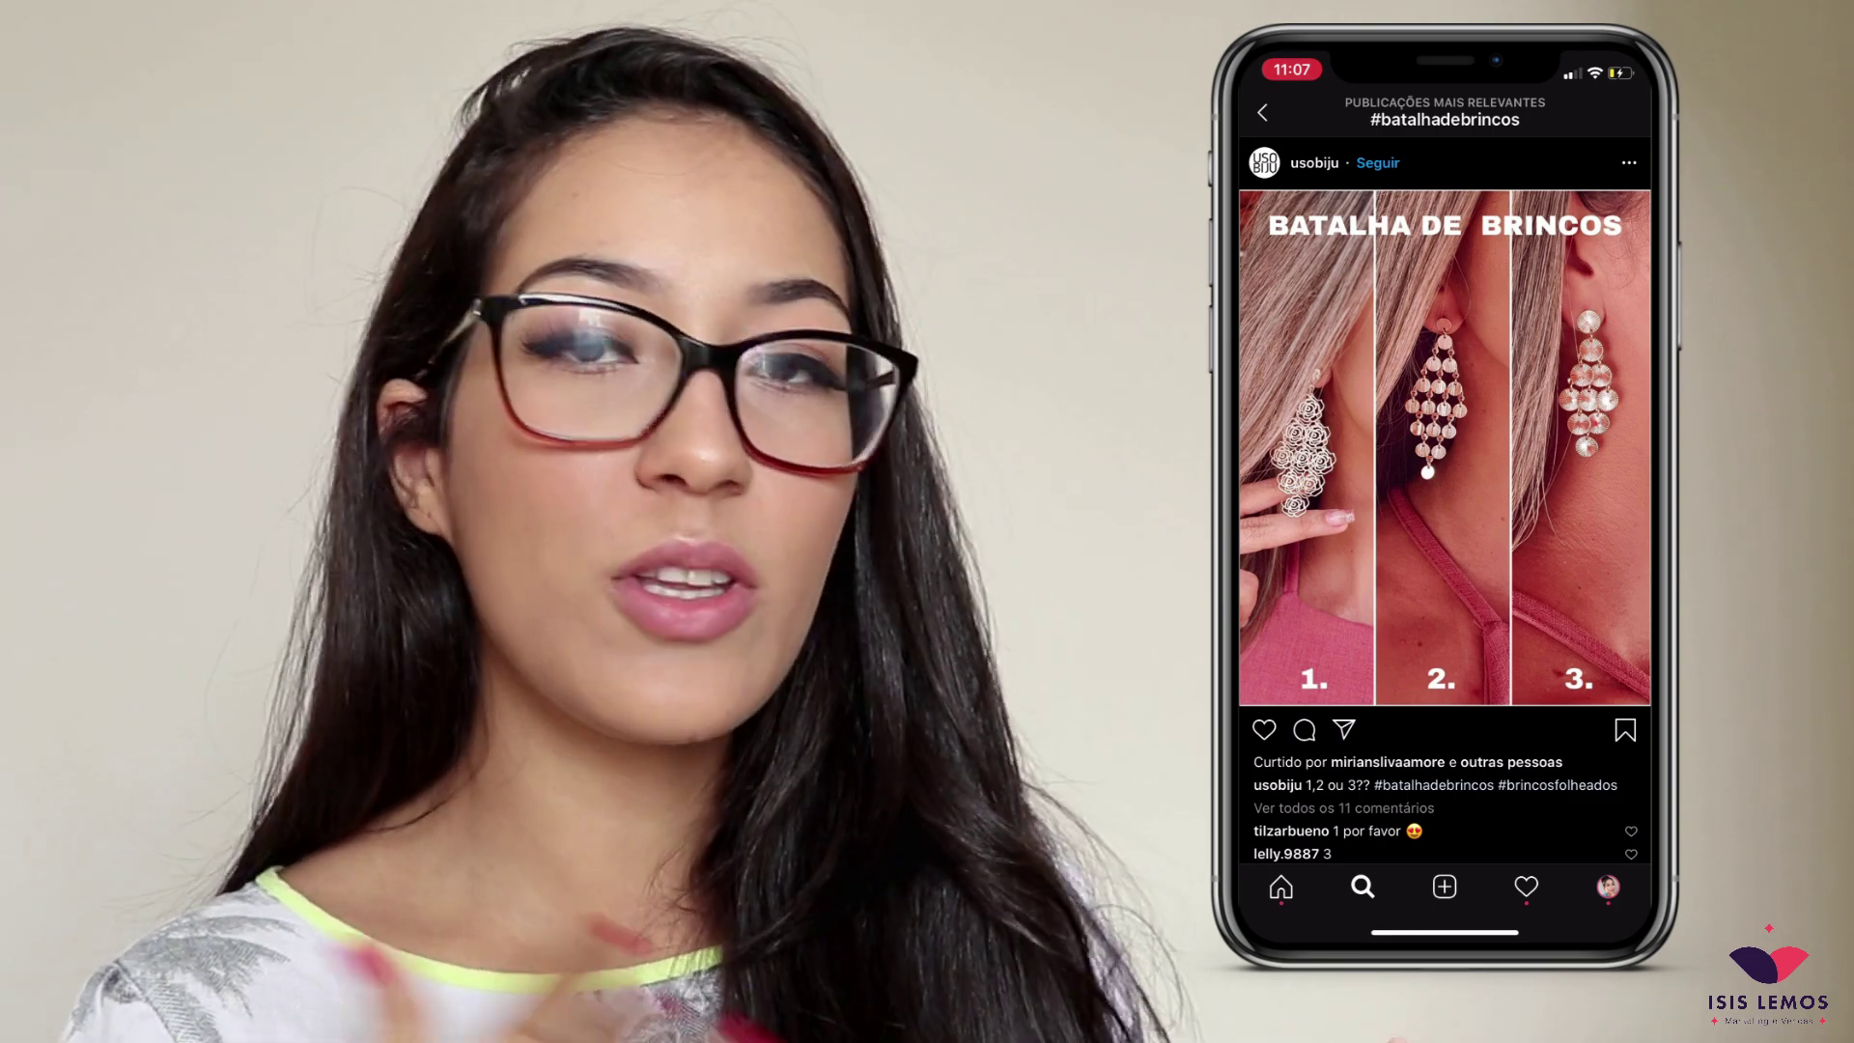
{"action": "left_click", "coordinate": [1262, 113]}
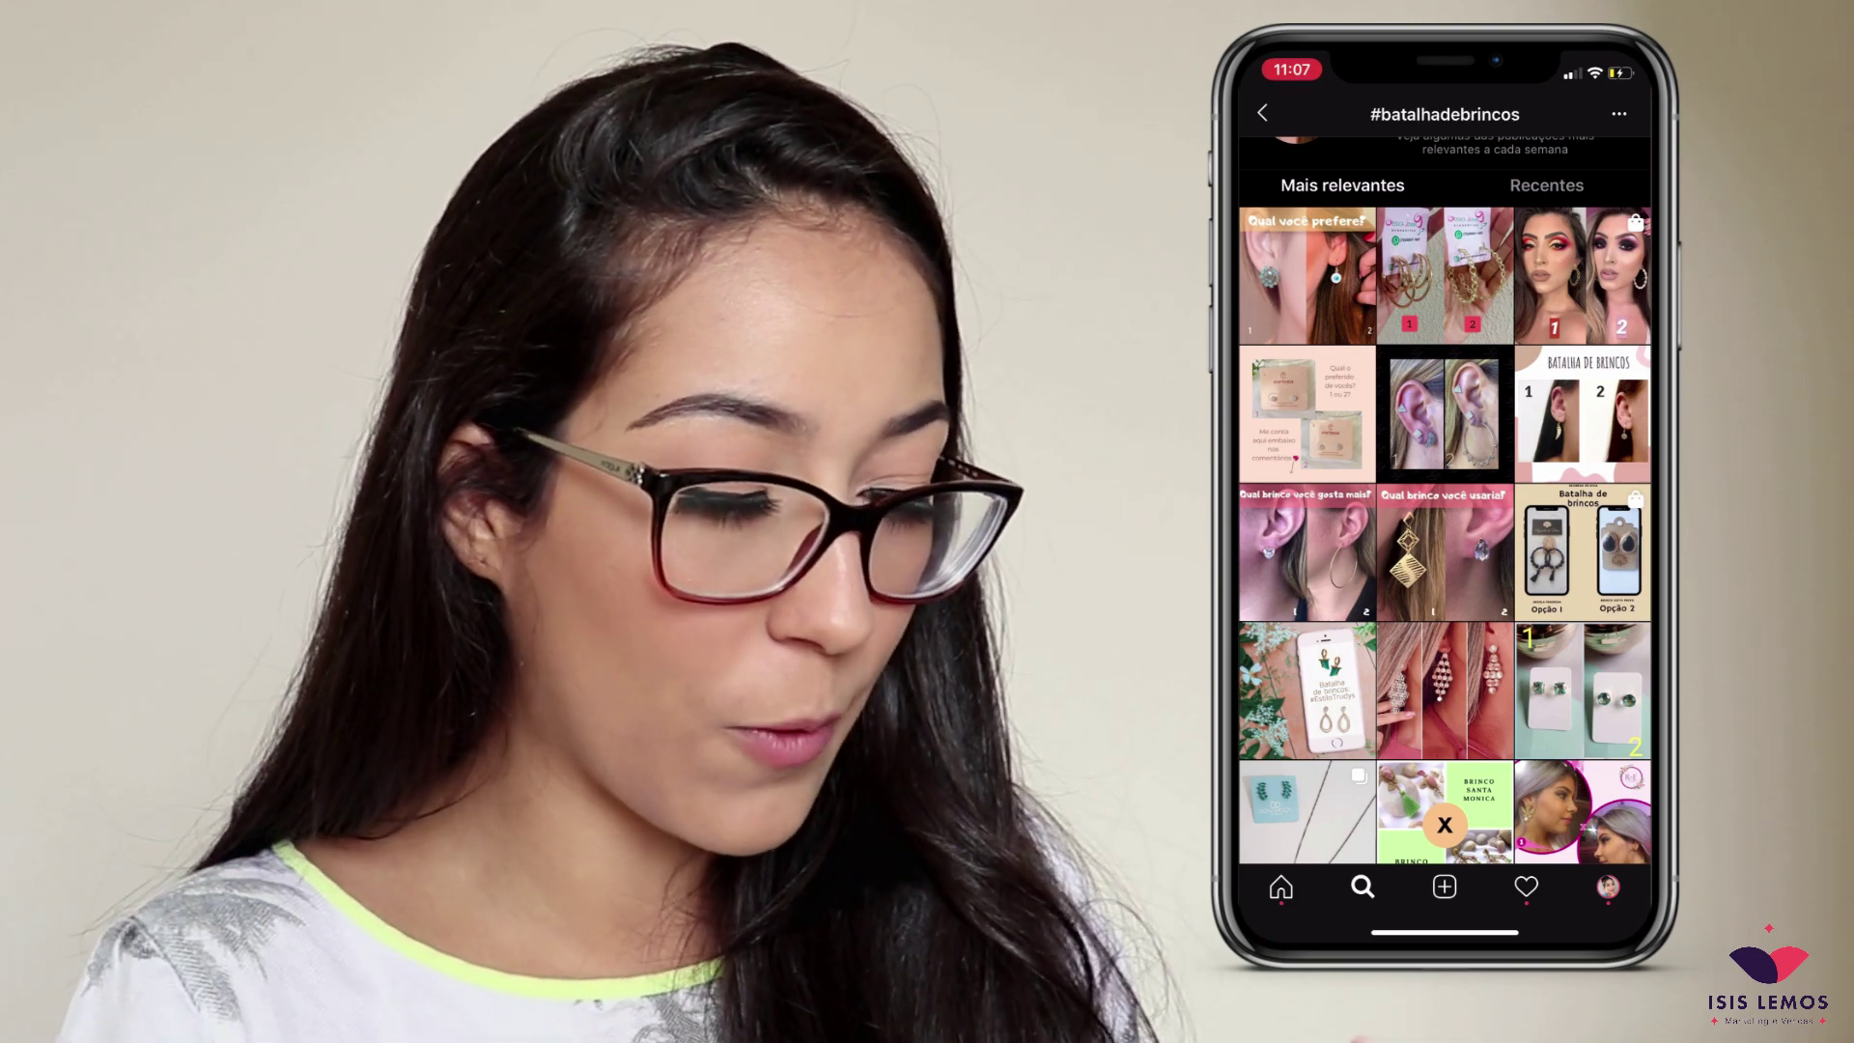
{"action": "left_click", "coordinate": [1582, 275]}
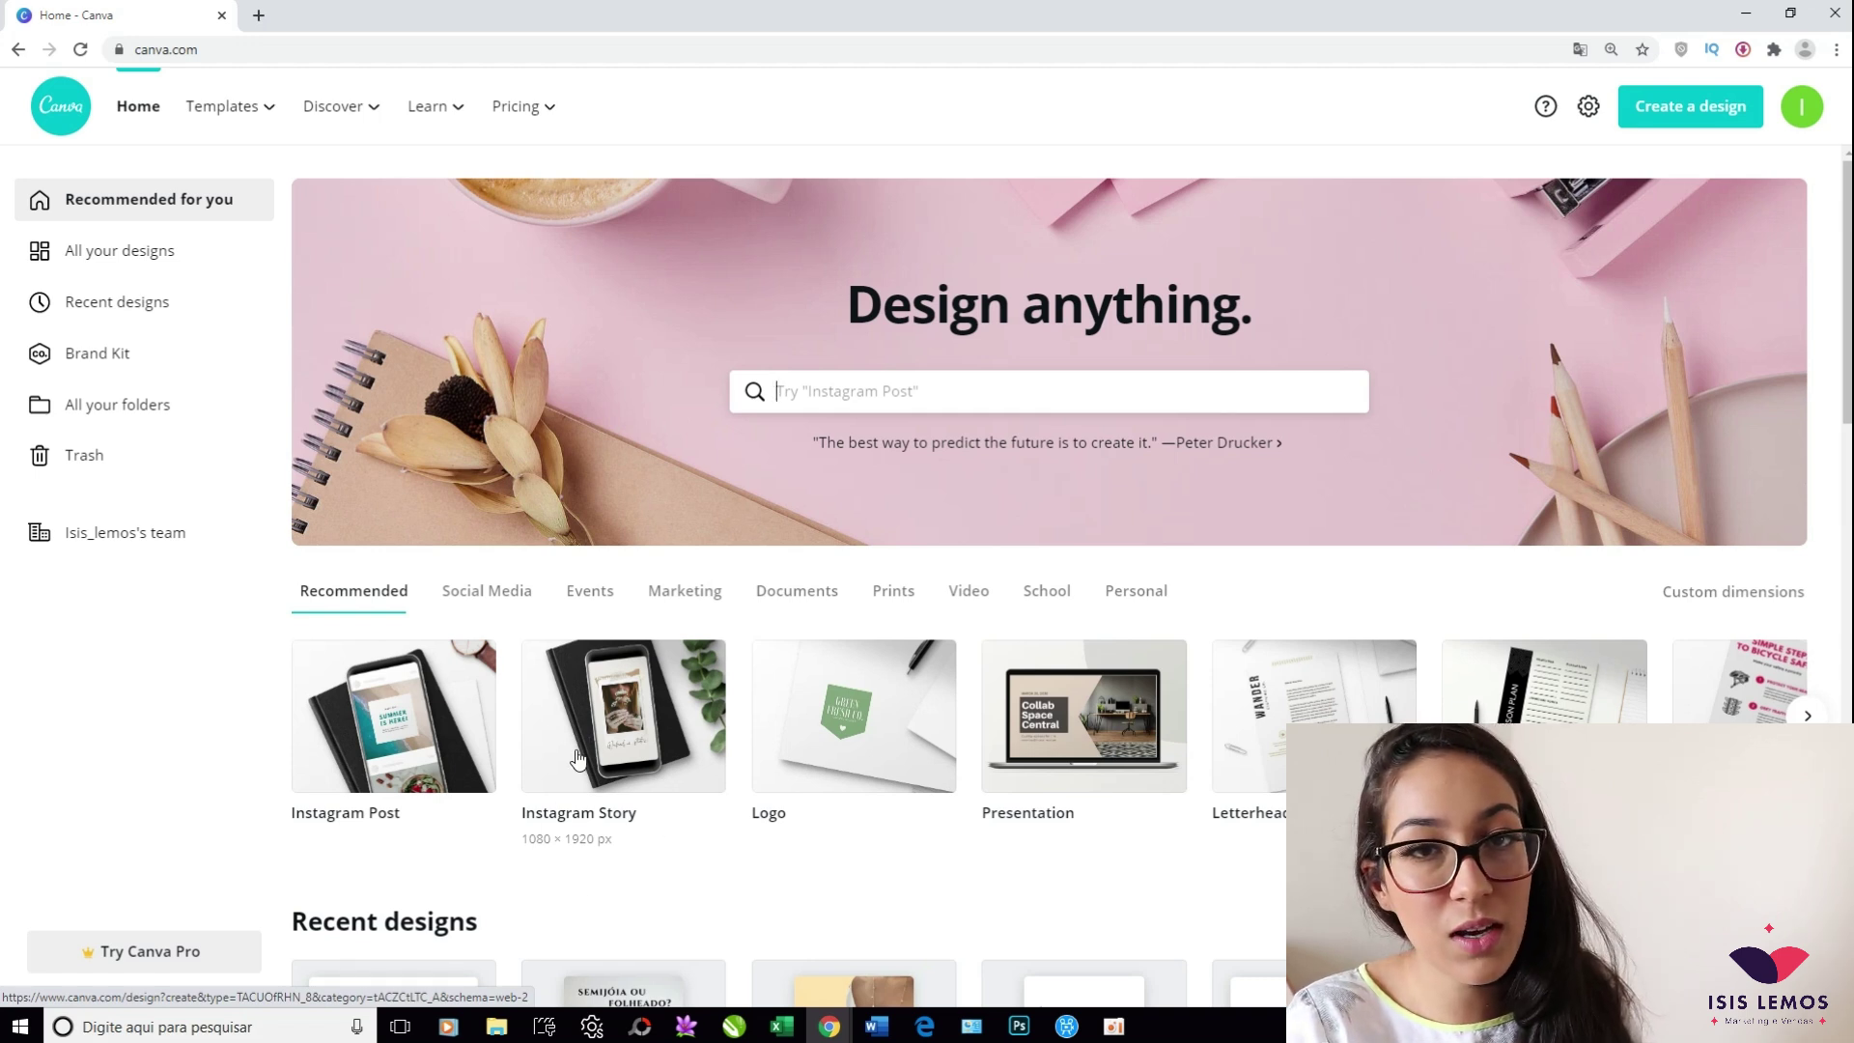
Create a new blank Instagram Post design in Canva
{"action": "left_click", "coordinate": [412, 729]}
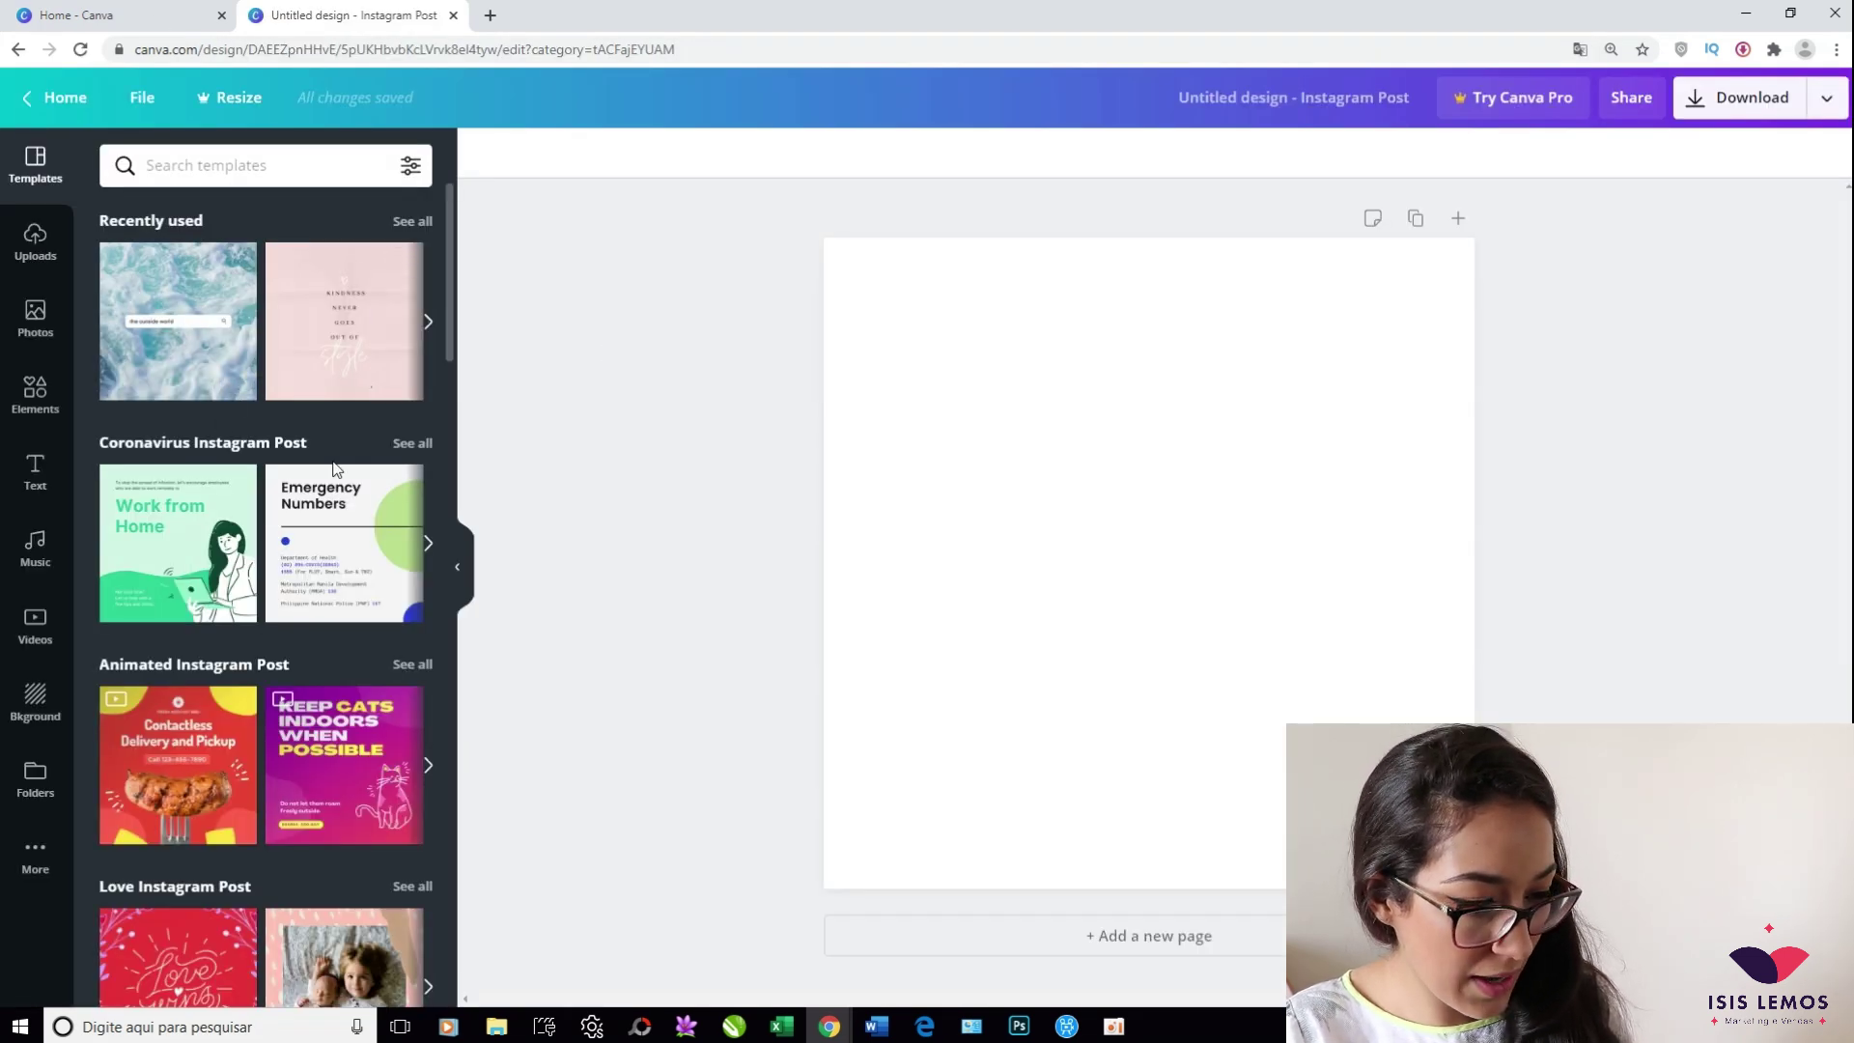
Browse the ready-made Instagram post template categories for design ideas
{"action": "scroll", "coordinate": [360, 741], "scroll_direction": "down", "scroll_amount": 2}
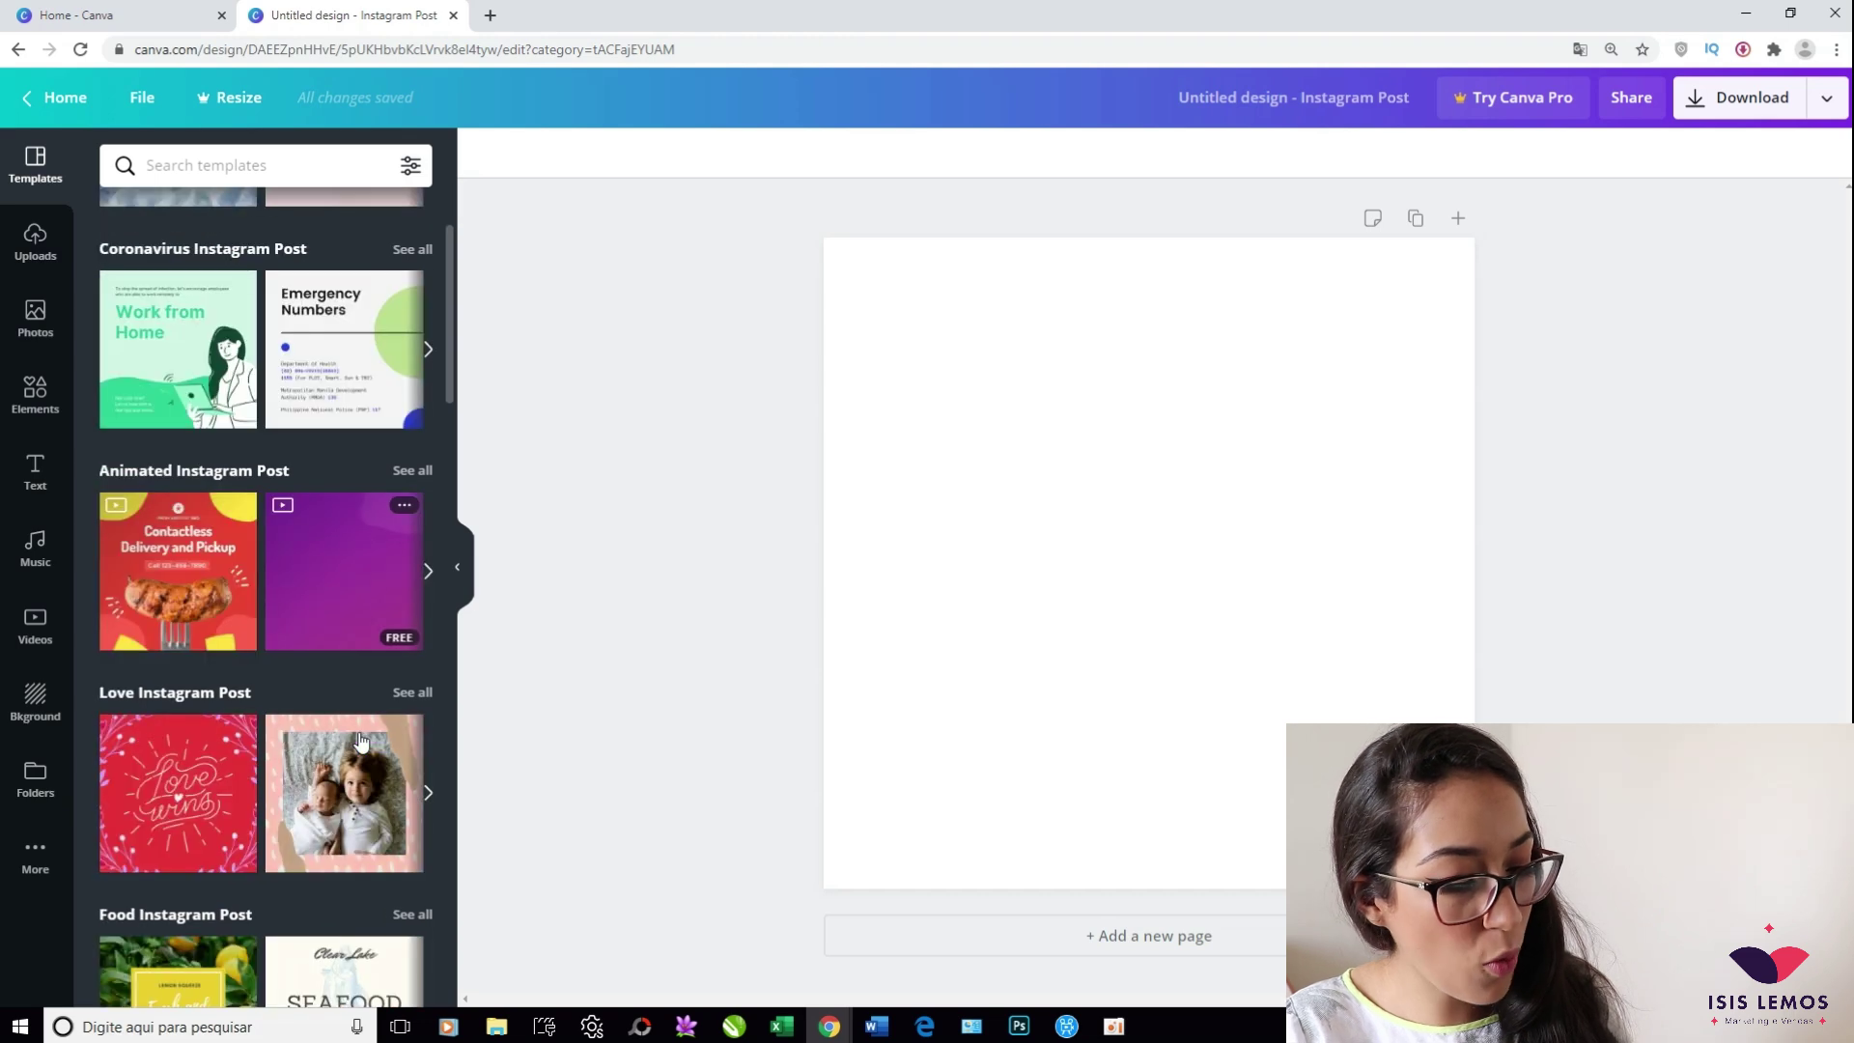
{"action": "scroll", "coordinate": [295, 715], "scroll_direction": "down", "scroll_amount": 2}
{"action": "scroll", "coordinate": [348, 695], "scroll_direction": "down", "scroll_amount": 2}
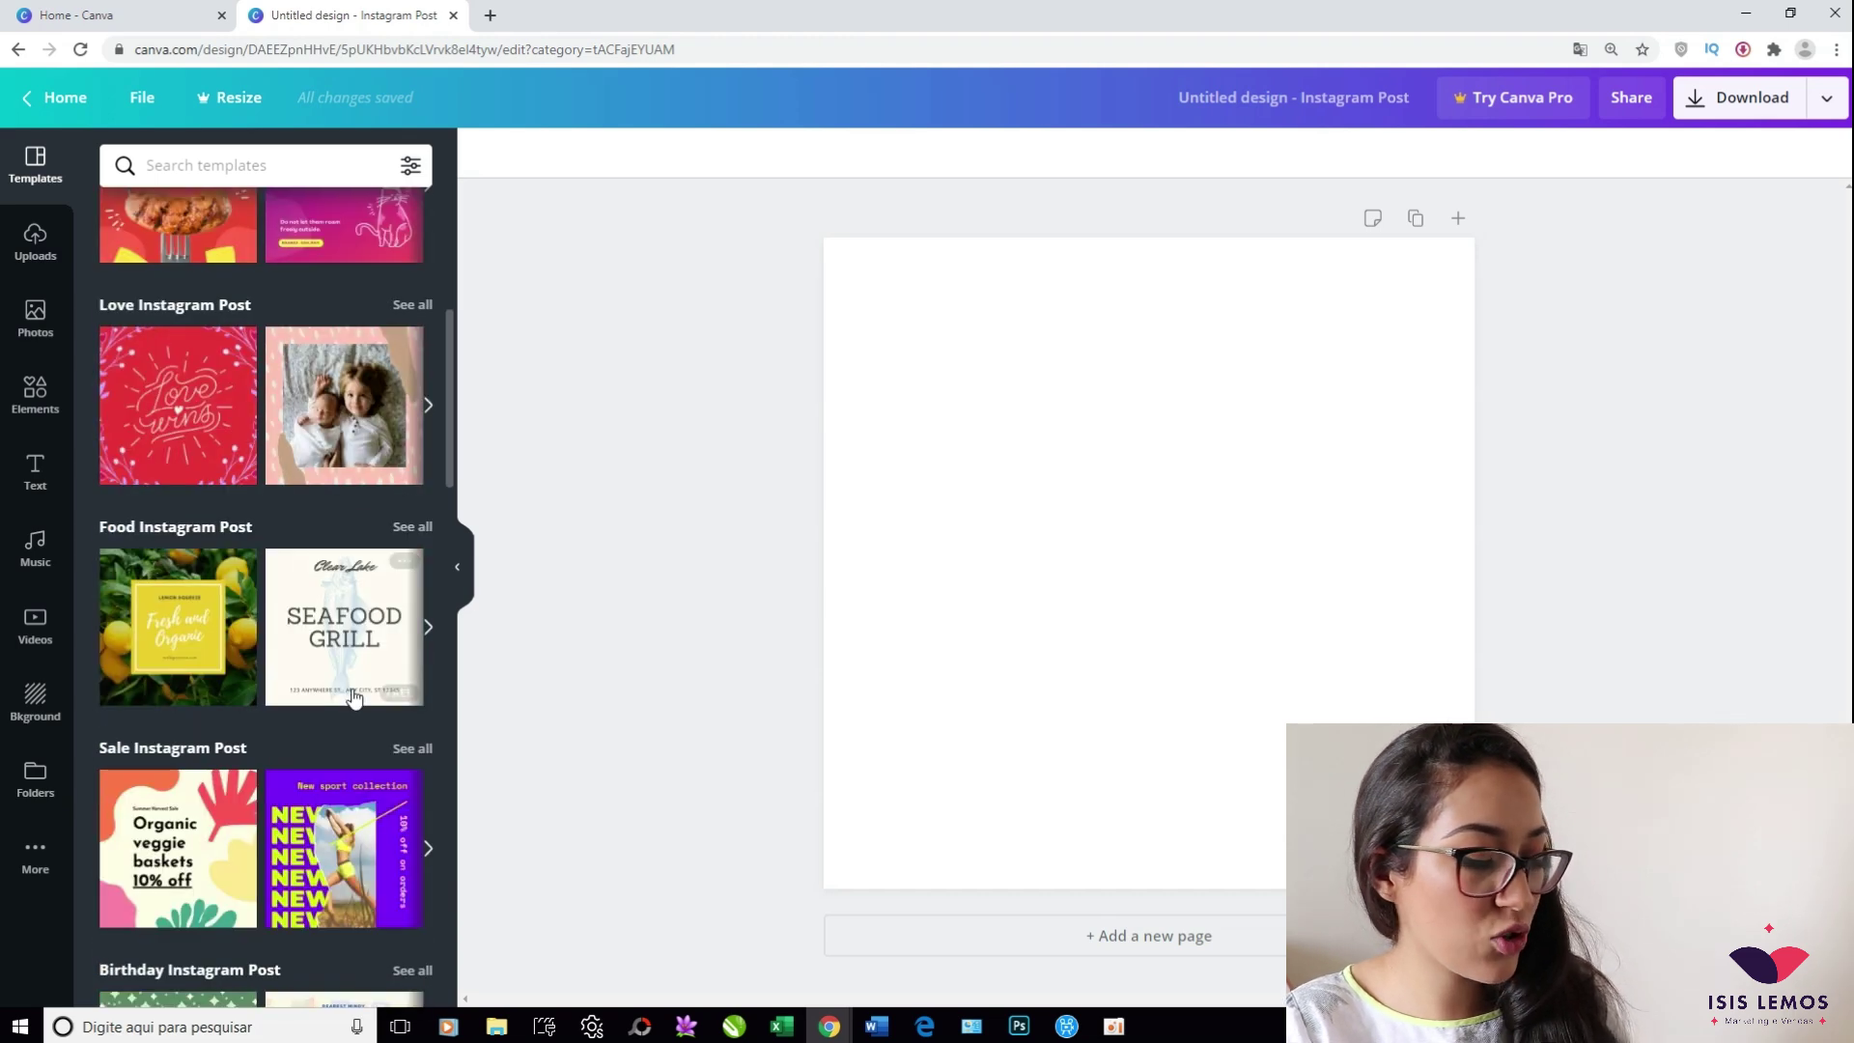
{"action": "scroll", "coordinate": [353, 698], "scroll_direction": "down", "scroll_amount": 3}
{"action": "scroll", "coordinate": [348, 638], "scroll_direction": "down", "scroll_amount": 2}
{"action": "scroll", "coordinate": [333, 579], "scroll_direction": "up", "scroll_amount": 9}
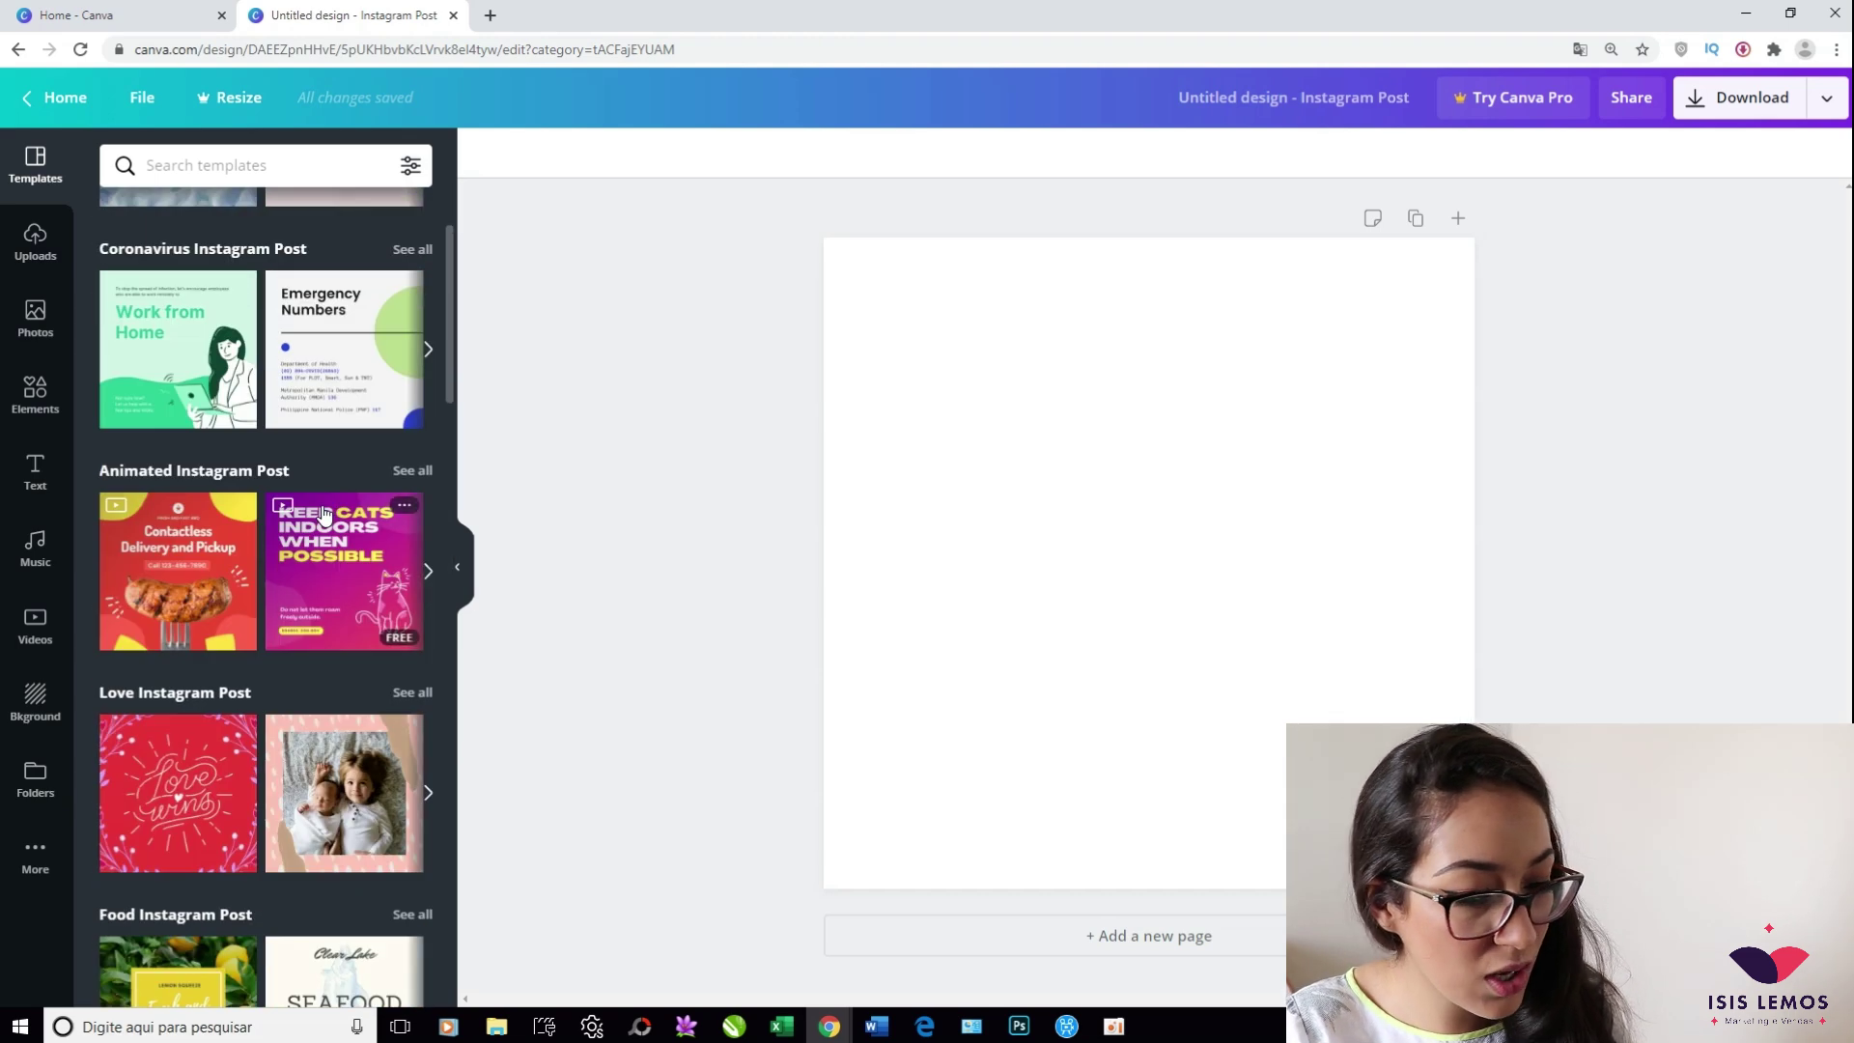
{"action": "scroll", "coordinate": [324, 514], "scroll_direction": "up", "scroll_amount": 2}
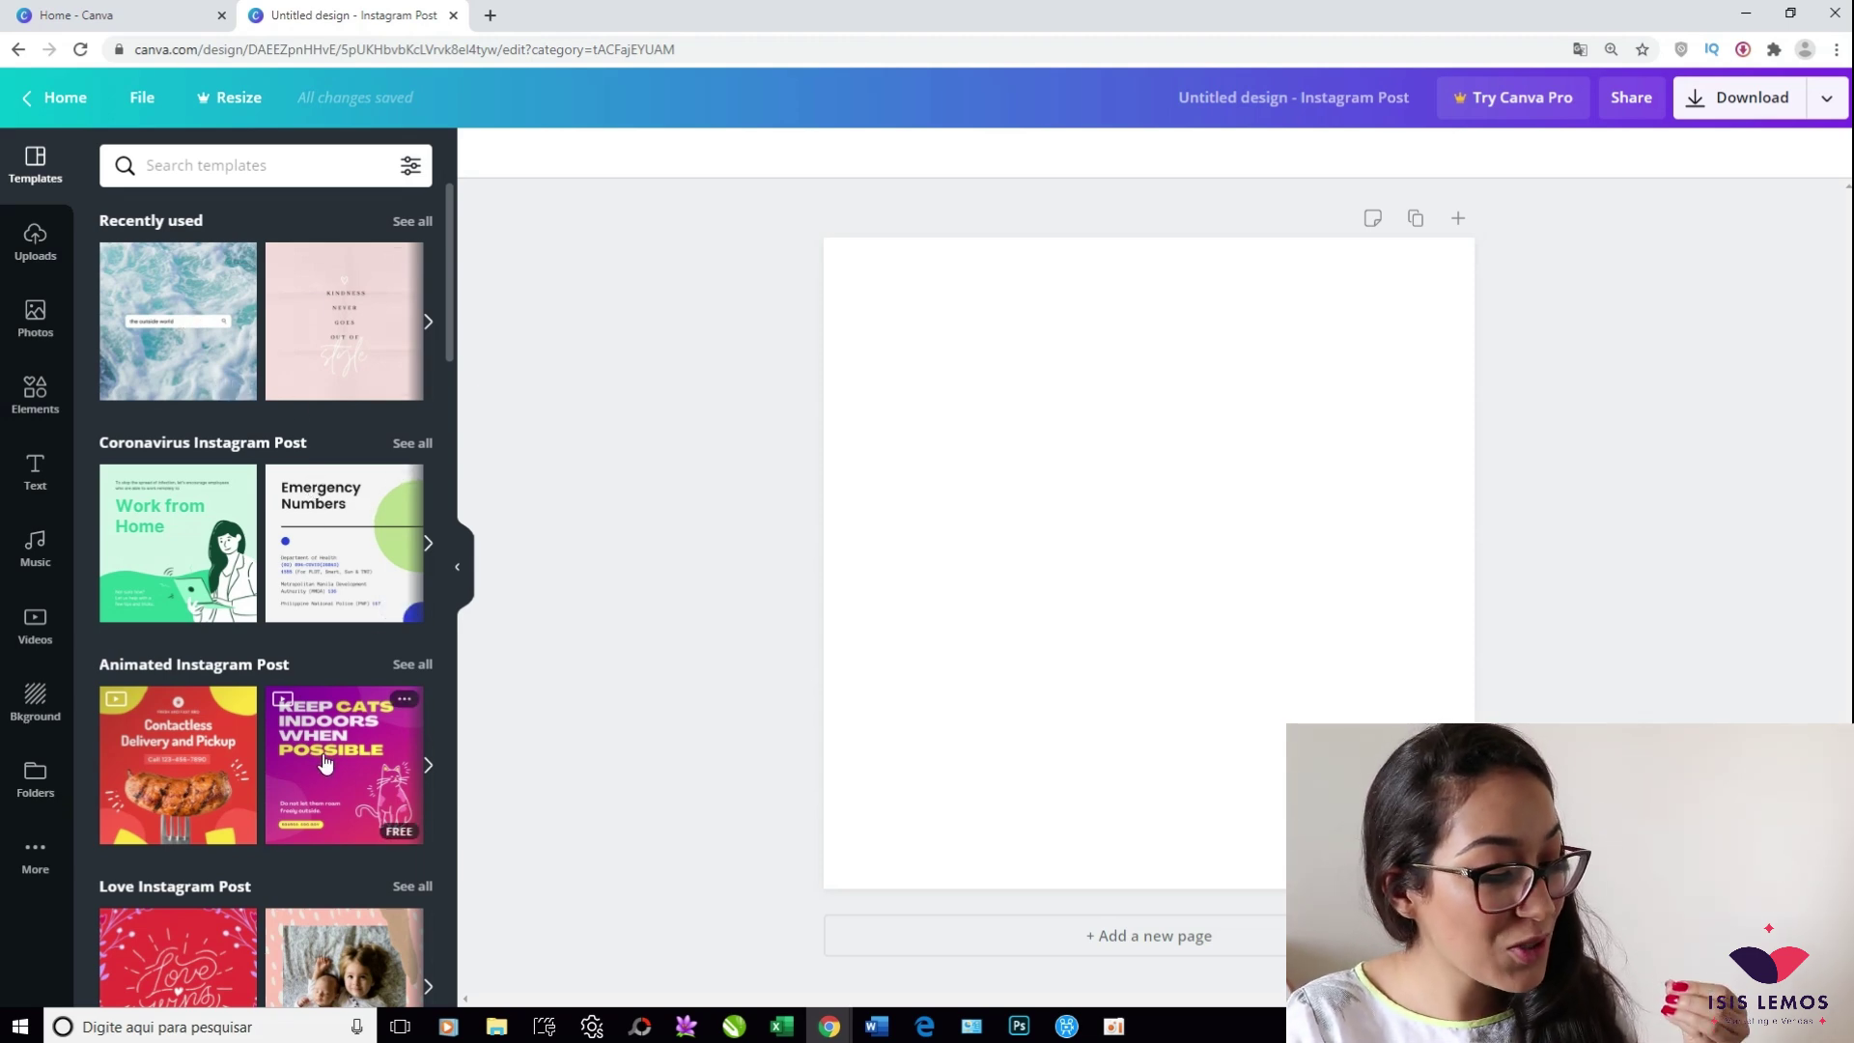
{"action": "scroll", "coordinate": [324, 764], "scroll_direction": "down", "scroll_amount": 2}
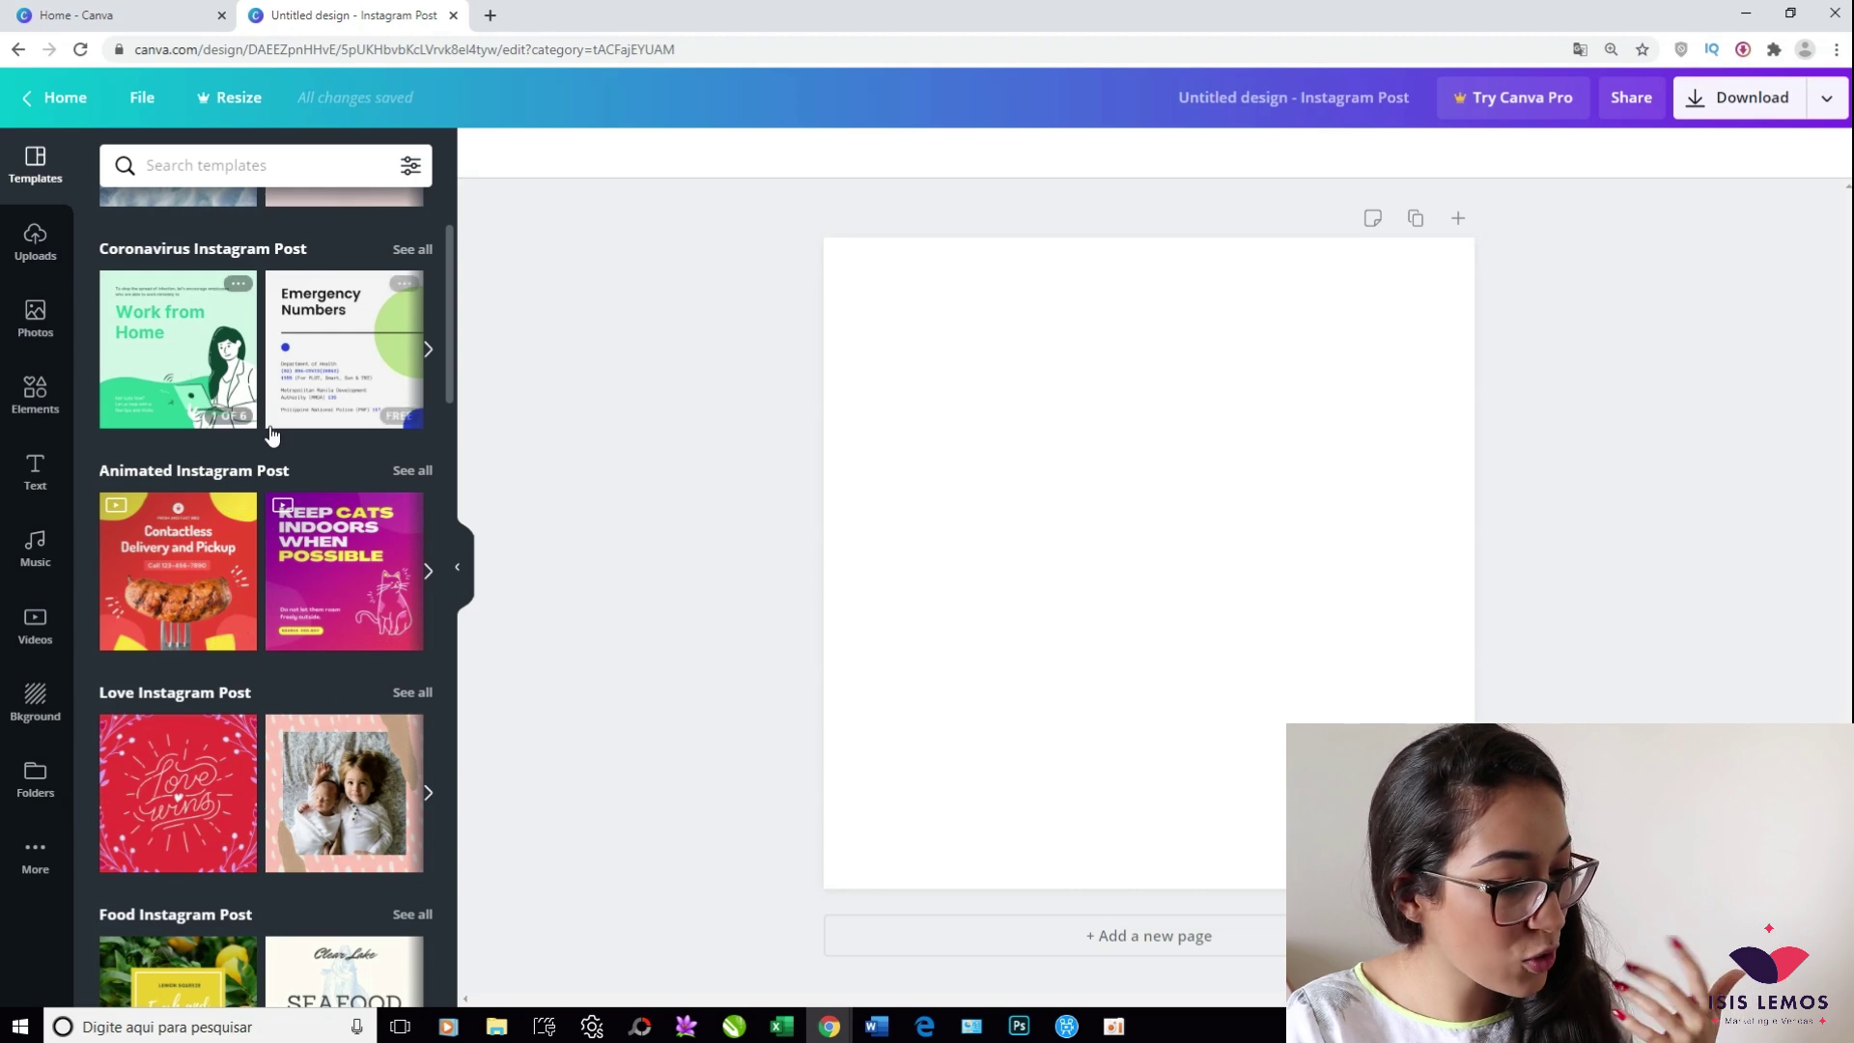
{"action": "scroll", "coordinate": [271, 437], "scroll_direction": "down", "scroll_amount": 4}
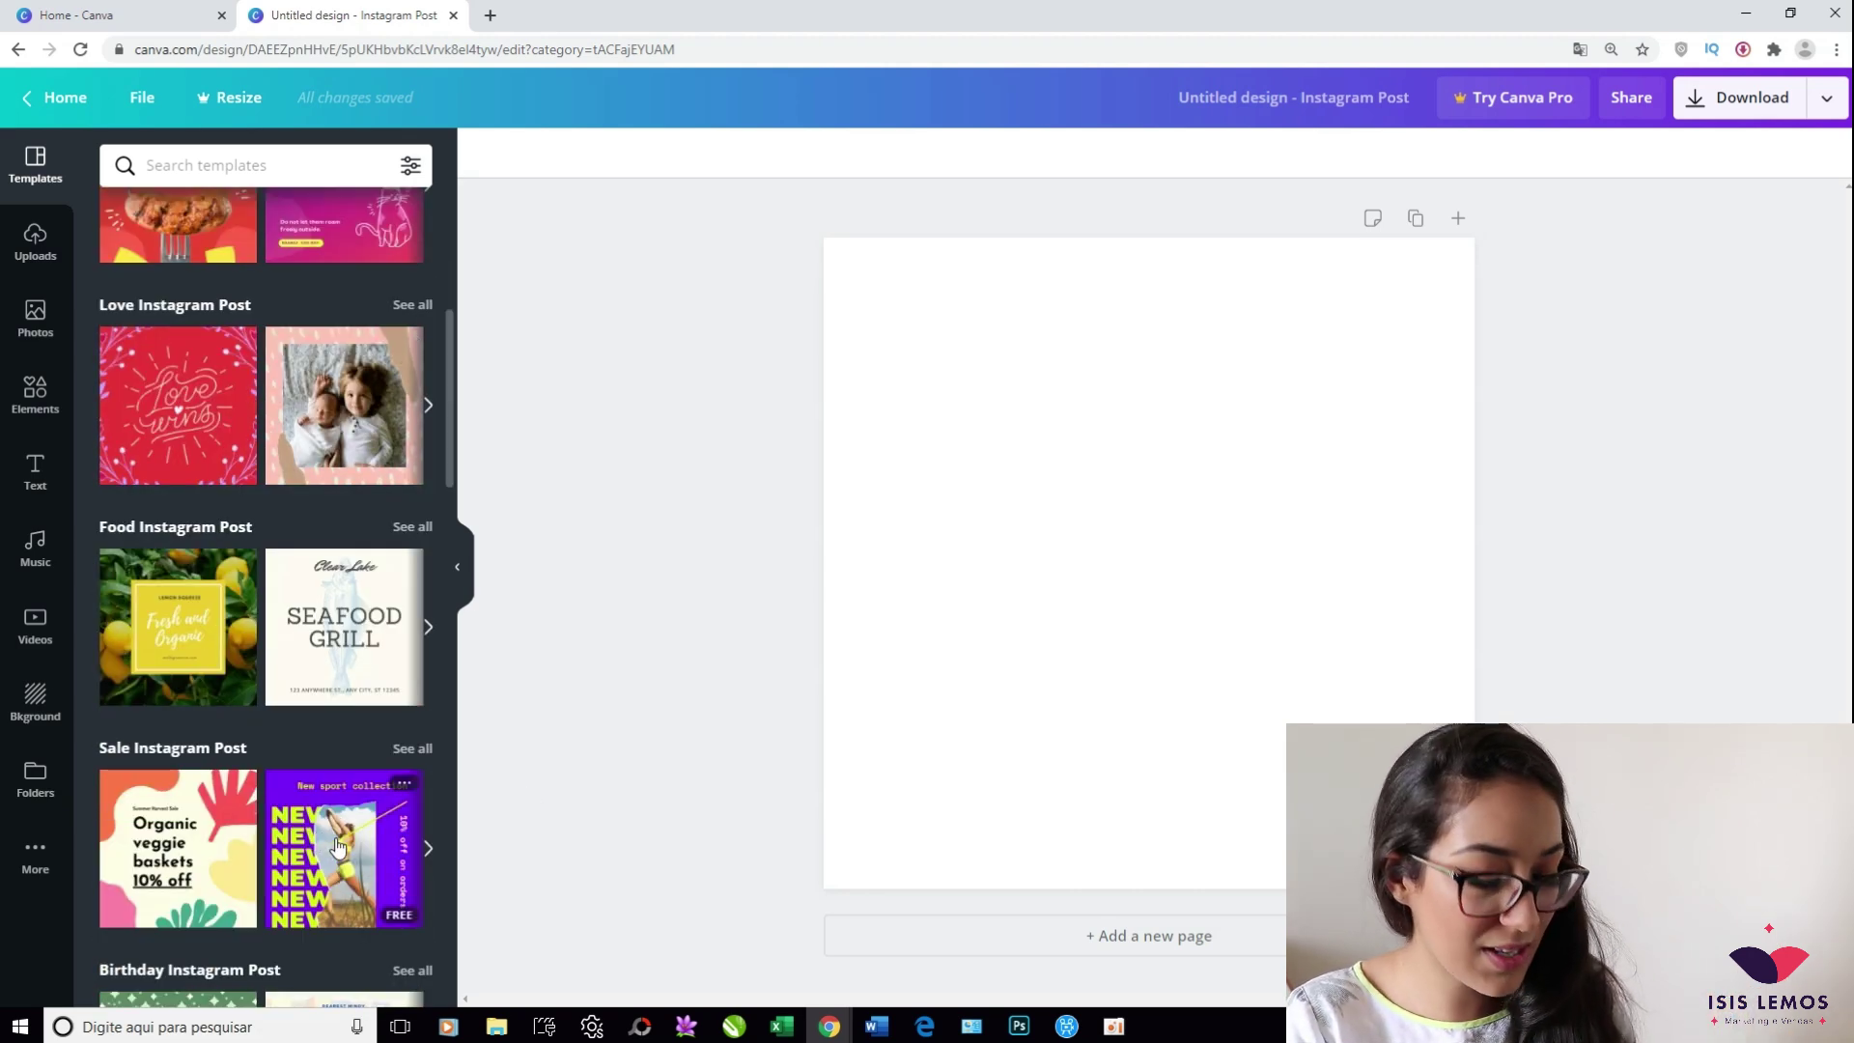
{"action": "scroll", "coordinate": [443, 426], "scroll_direction": "up", "scroll_amount": 6}
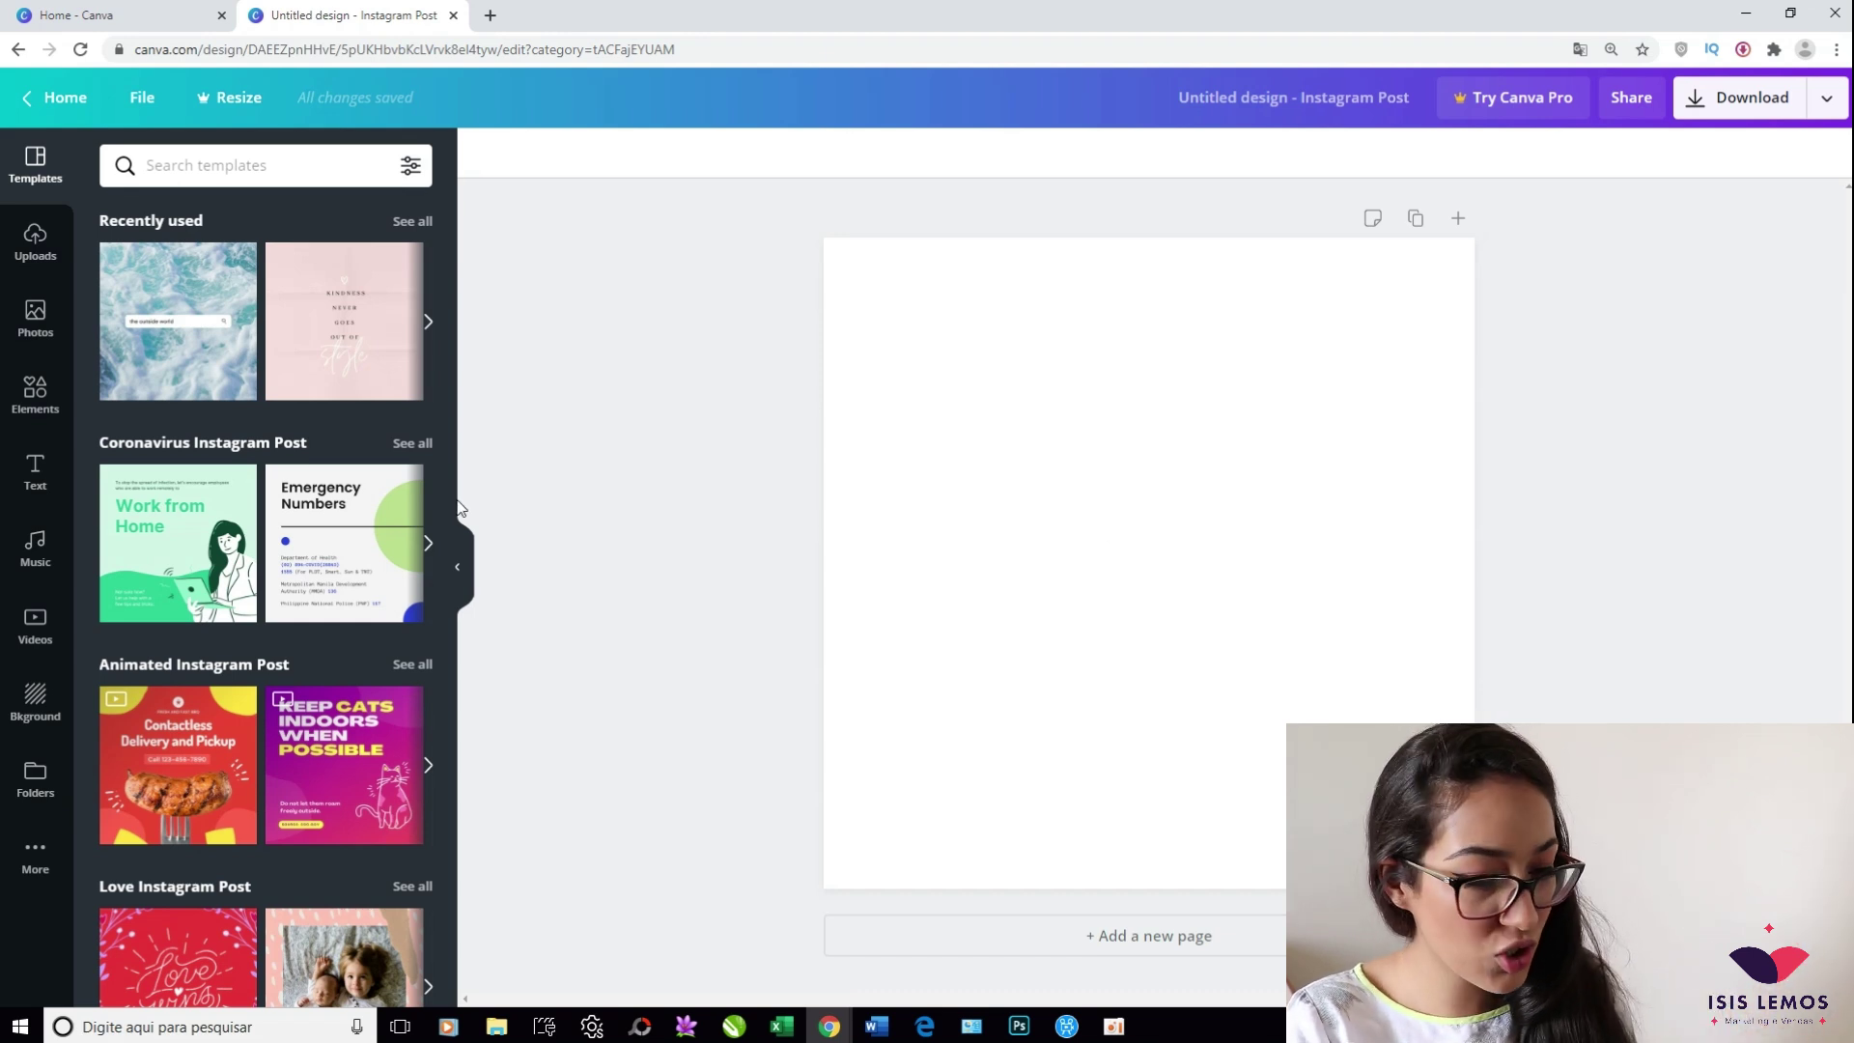
Find a gold winged ear cuff photo on Google Images under "brinco na orelha" and save it as brinco1
{"action": "left_click", "coordinate": [918, 497]}
{"action": "left_click", "coordinate": [739, 437]}
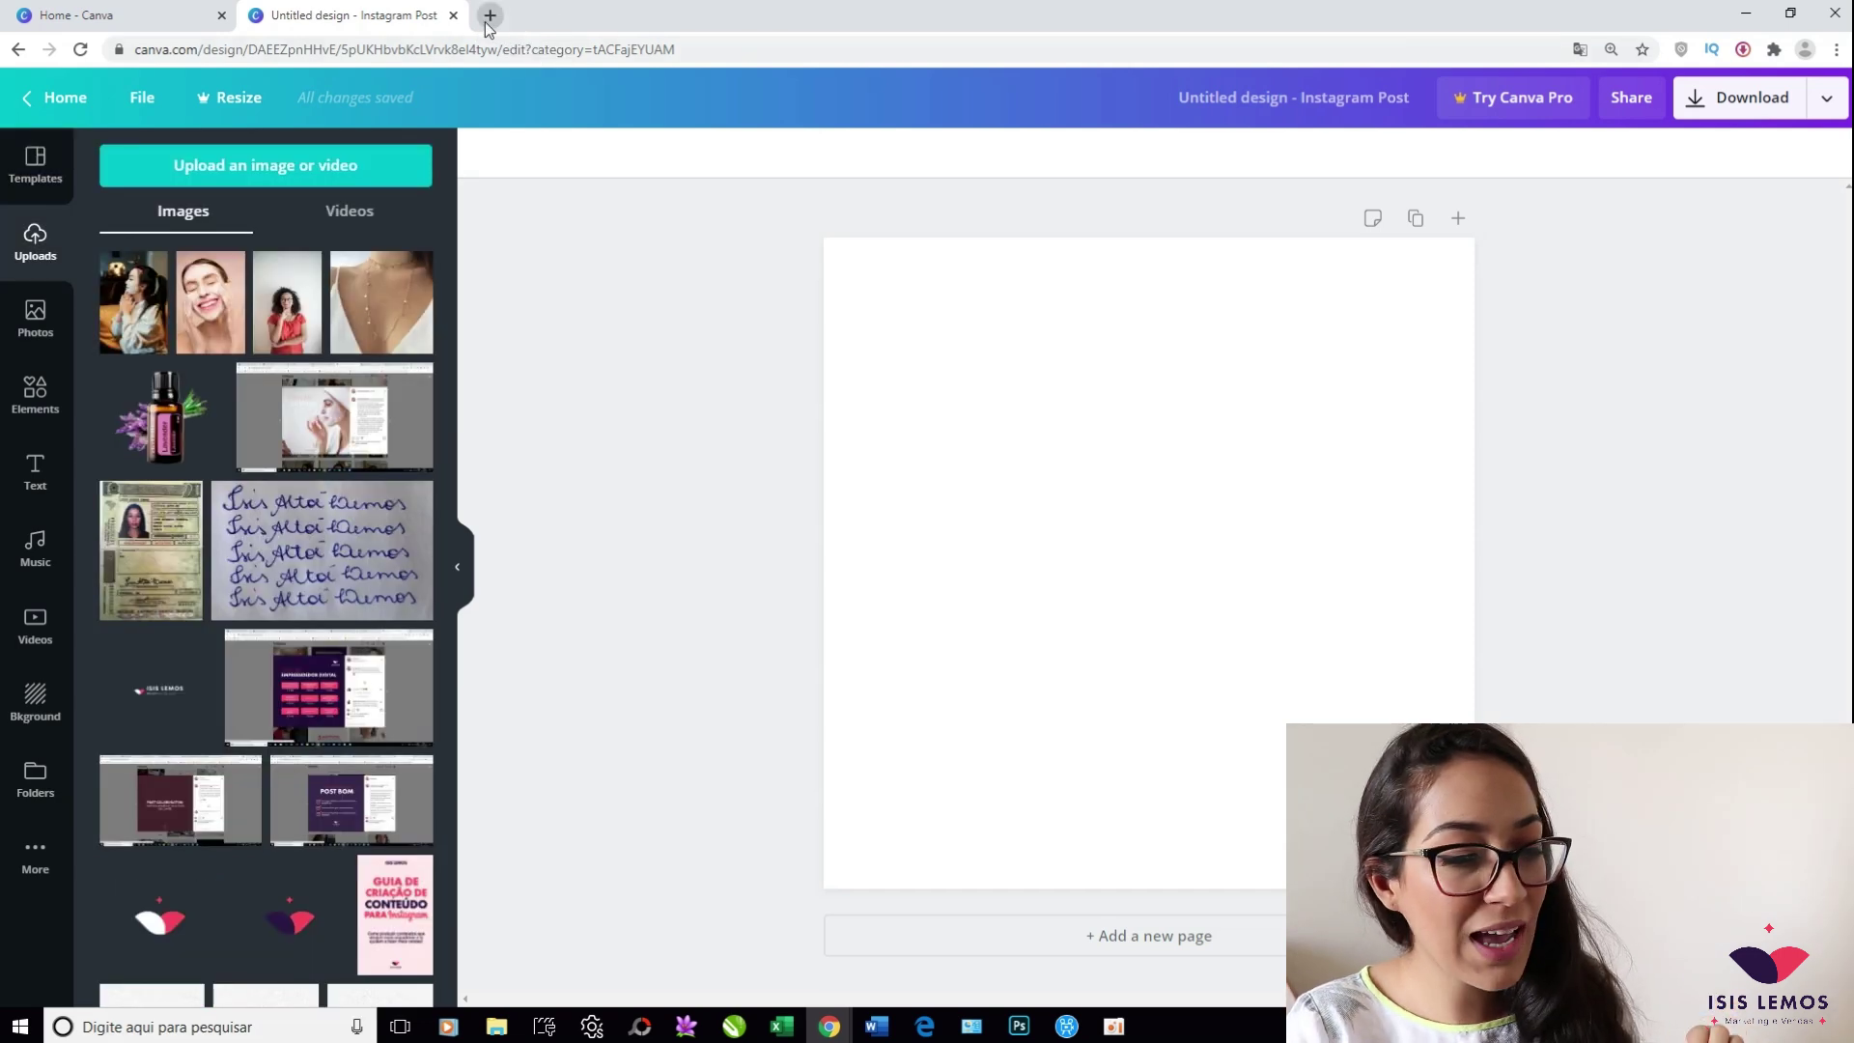
{"action": "left_click", "coordinate": [490, 15]}
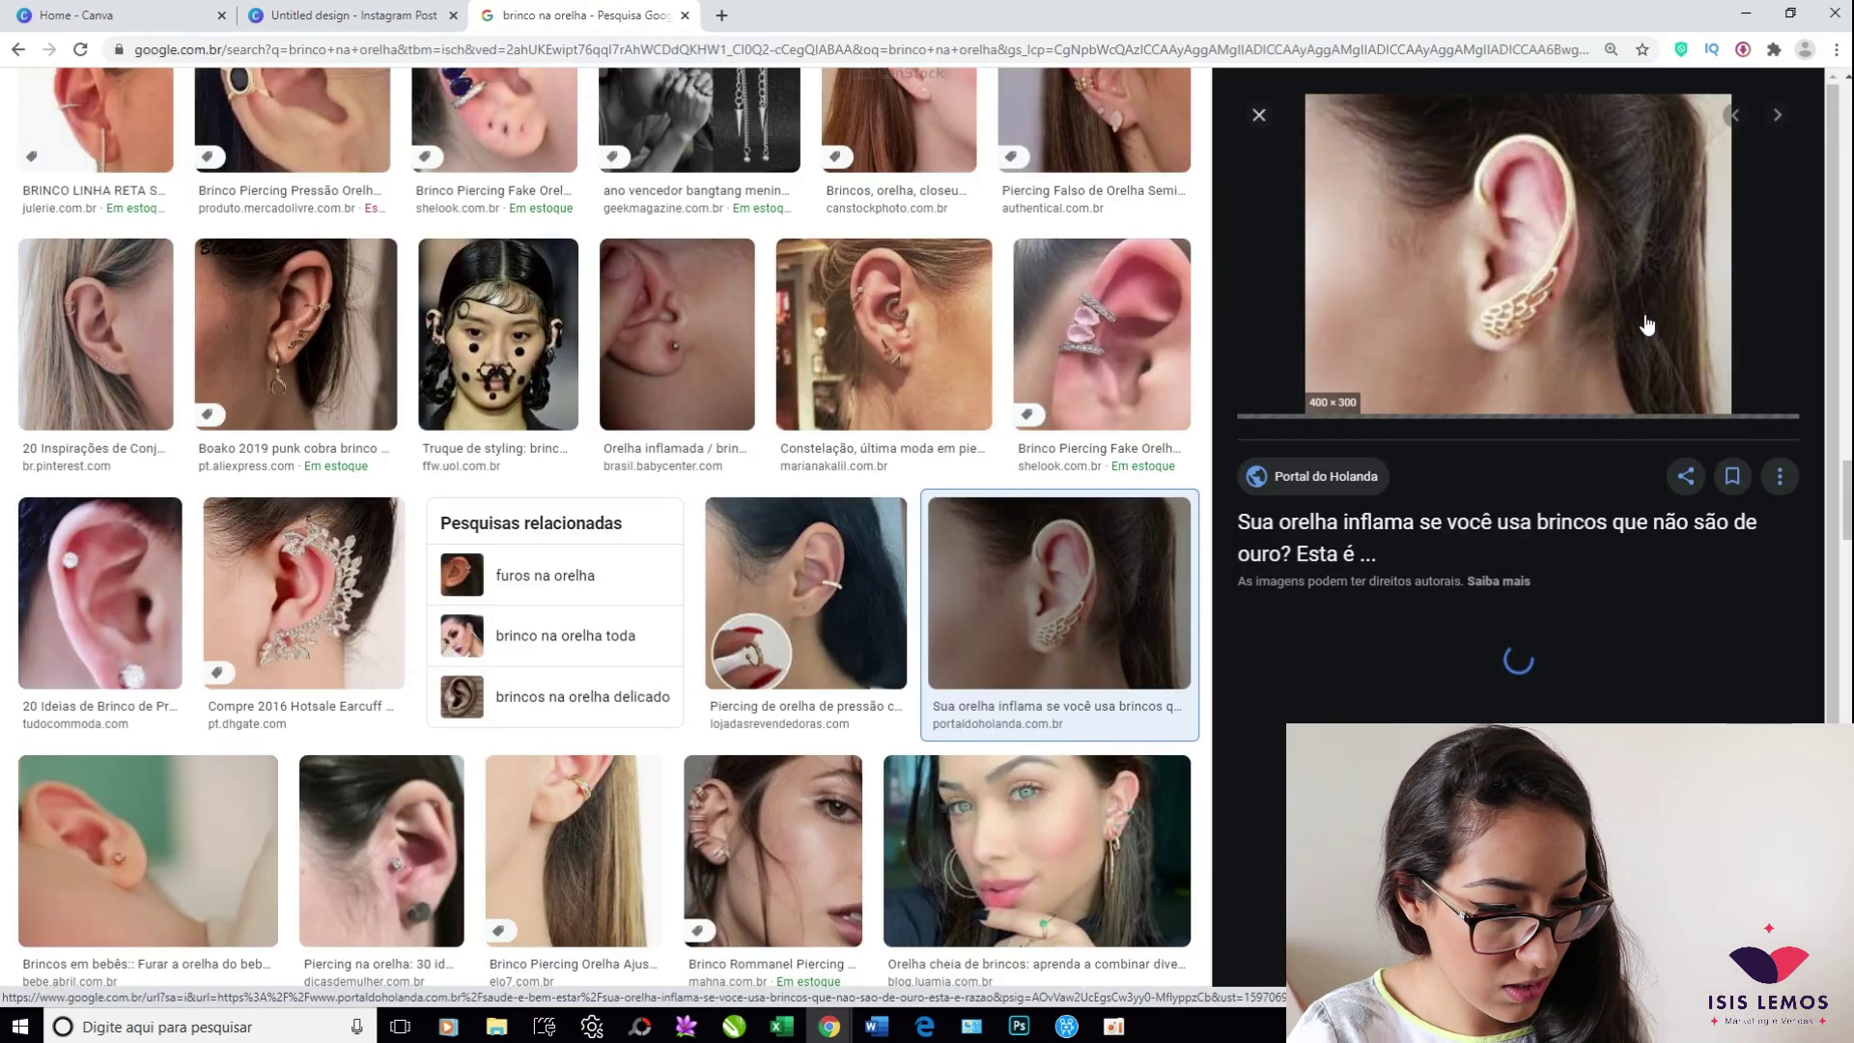
{"action": "right_click", "coordinate": [1647, 256]}
{"action": "left_click", "coordinate": [1661, 334]}
{"action": "type", "text": "bri"}
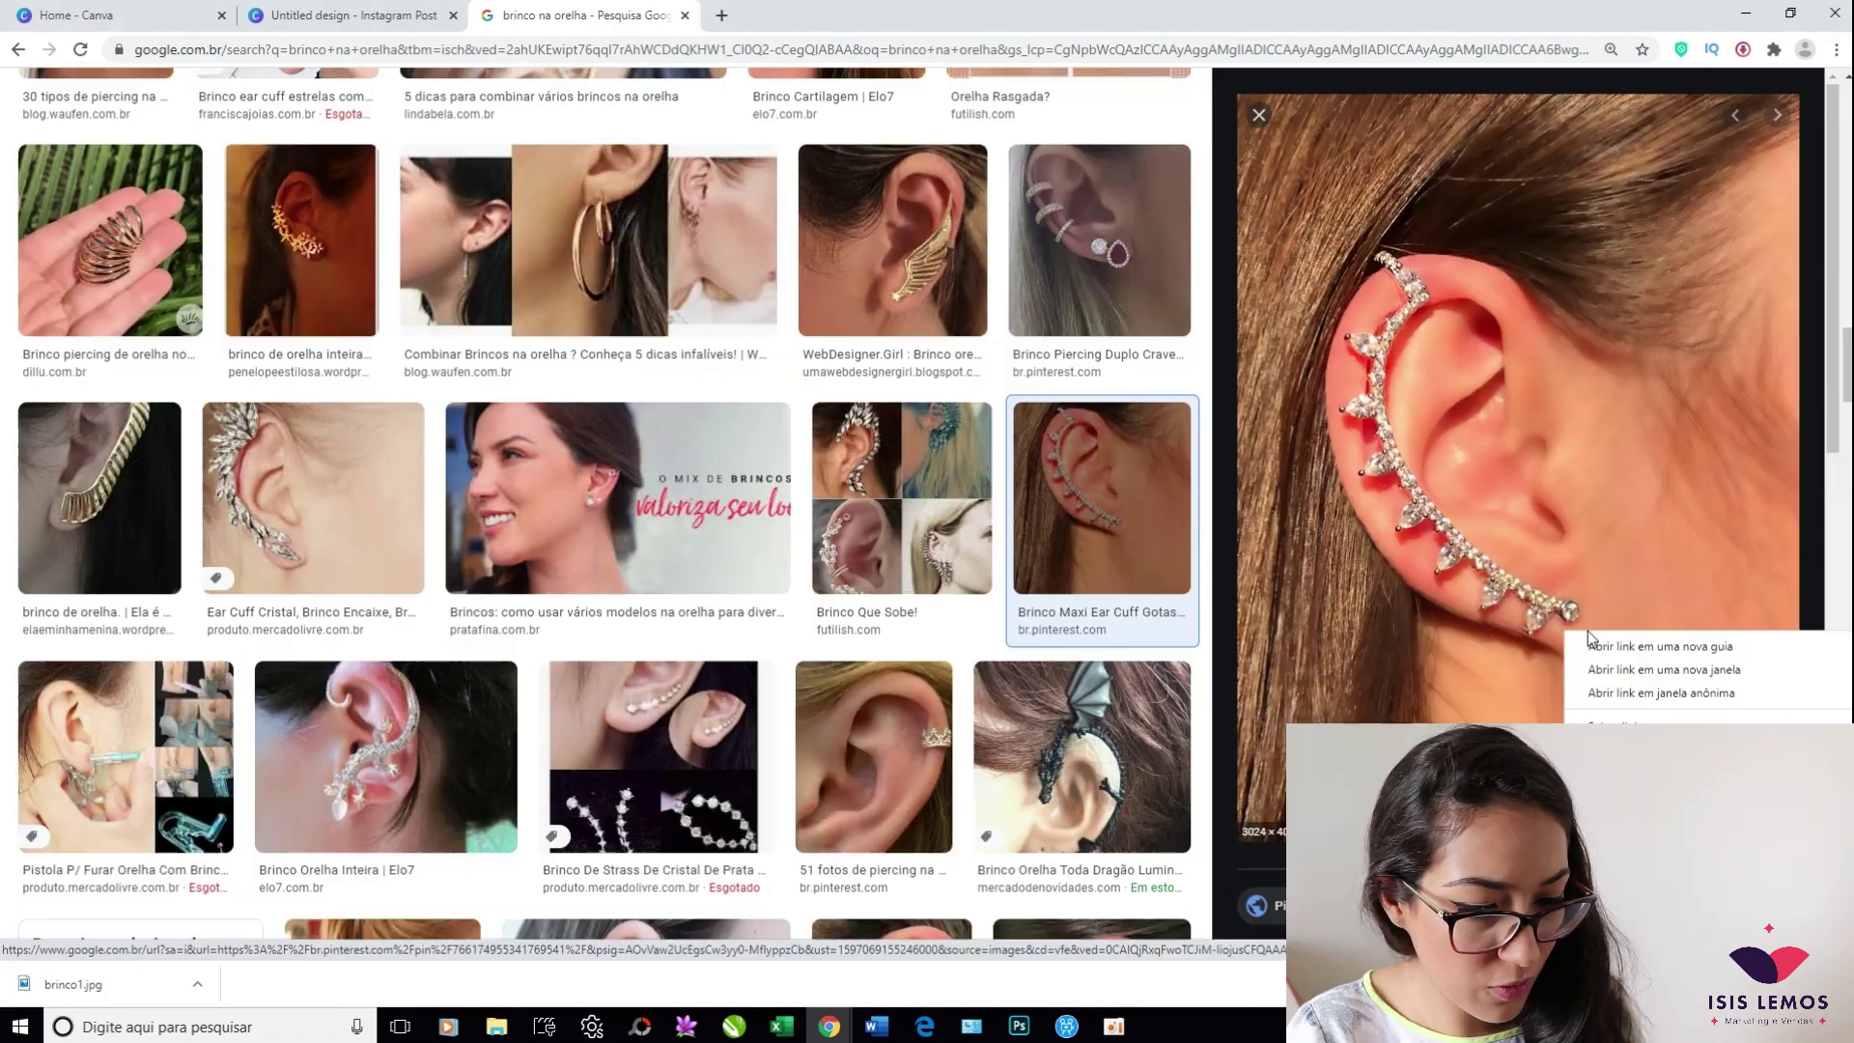
Save the large photo of the crystal ear cuff from the image results as brinco2
{"action": "left_click", "coordinate": [1603, 709]}
{"action": "type", "text": "brinco2"}
{"action": "key", "text": "Return"}
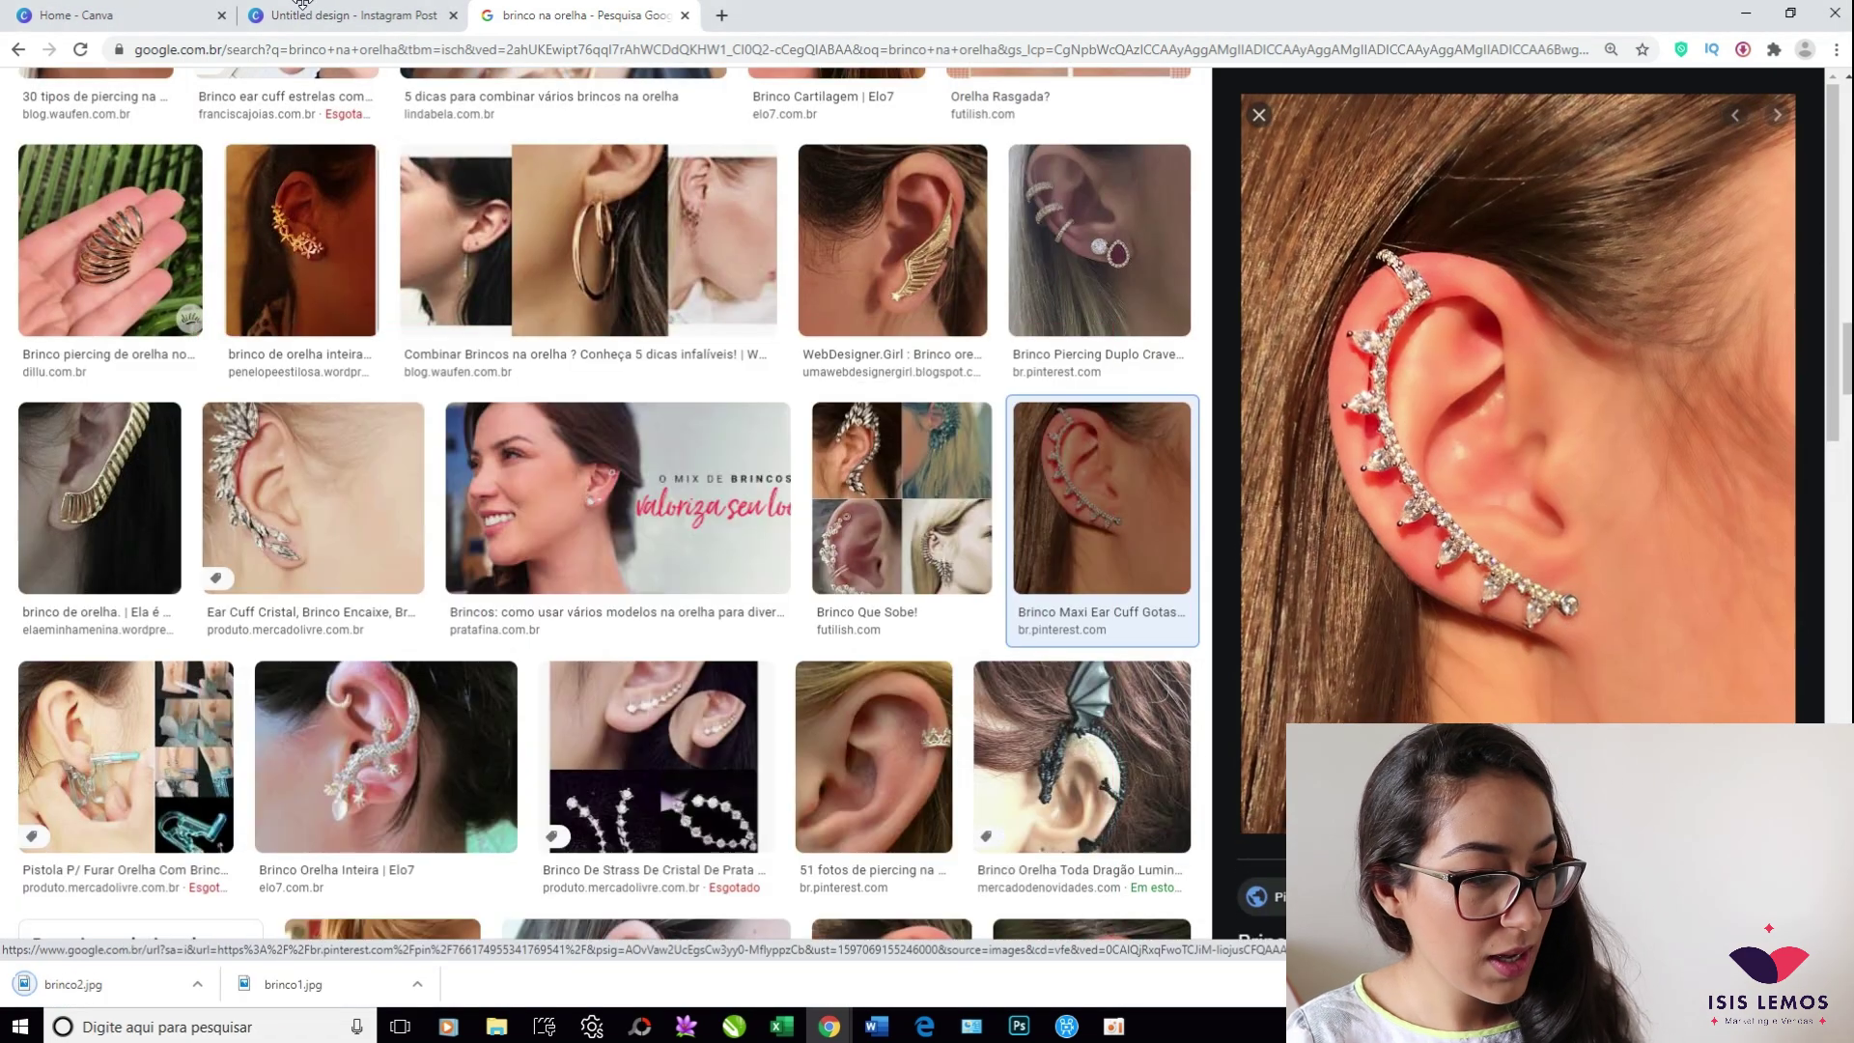
Return to the Canva design and upload the downloaded brinco1.jpg and brinco2.jpg
{"action": "left_click", "coordinate": [304, 19]}
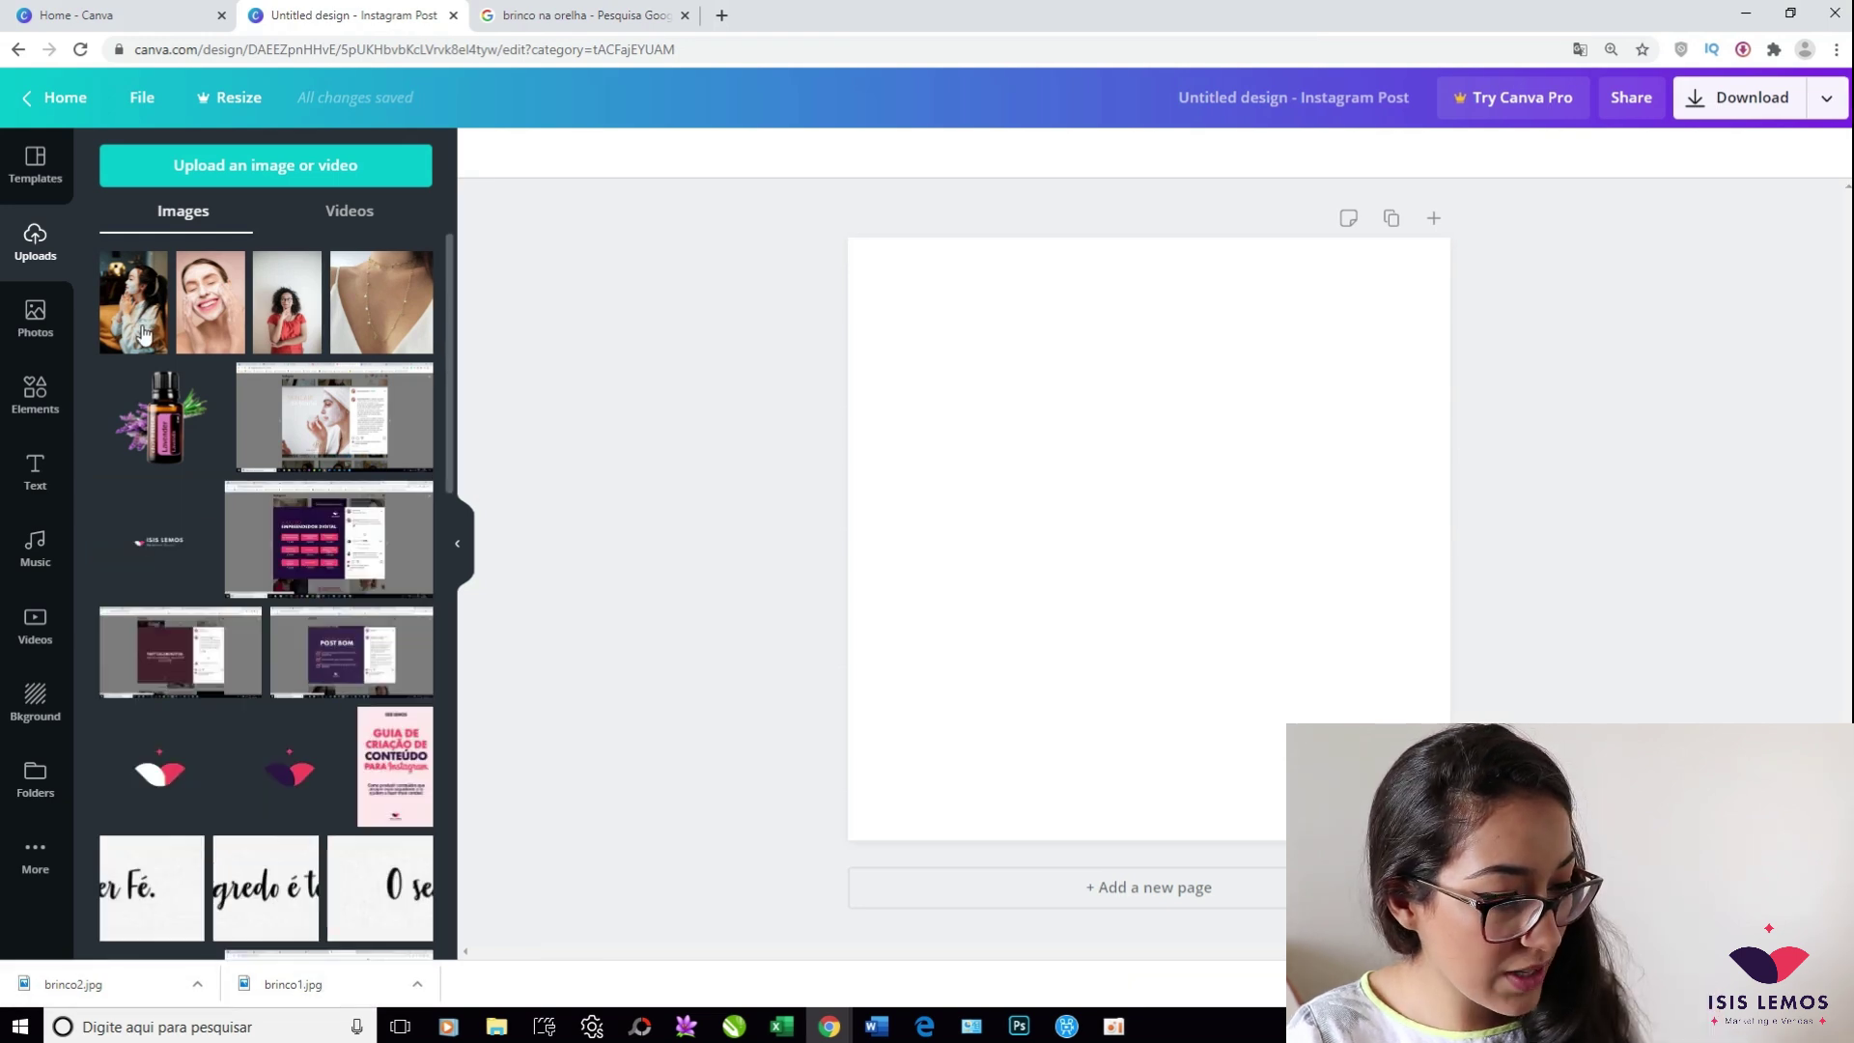
{"action": "left_click_drag", "start_coordinate": [310, 985], "coordinate": [270, 574]}
{"action": "left_click_drag", "start_coordinate": [135, 983], "coordinate": [268, 471]}
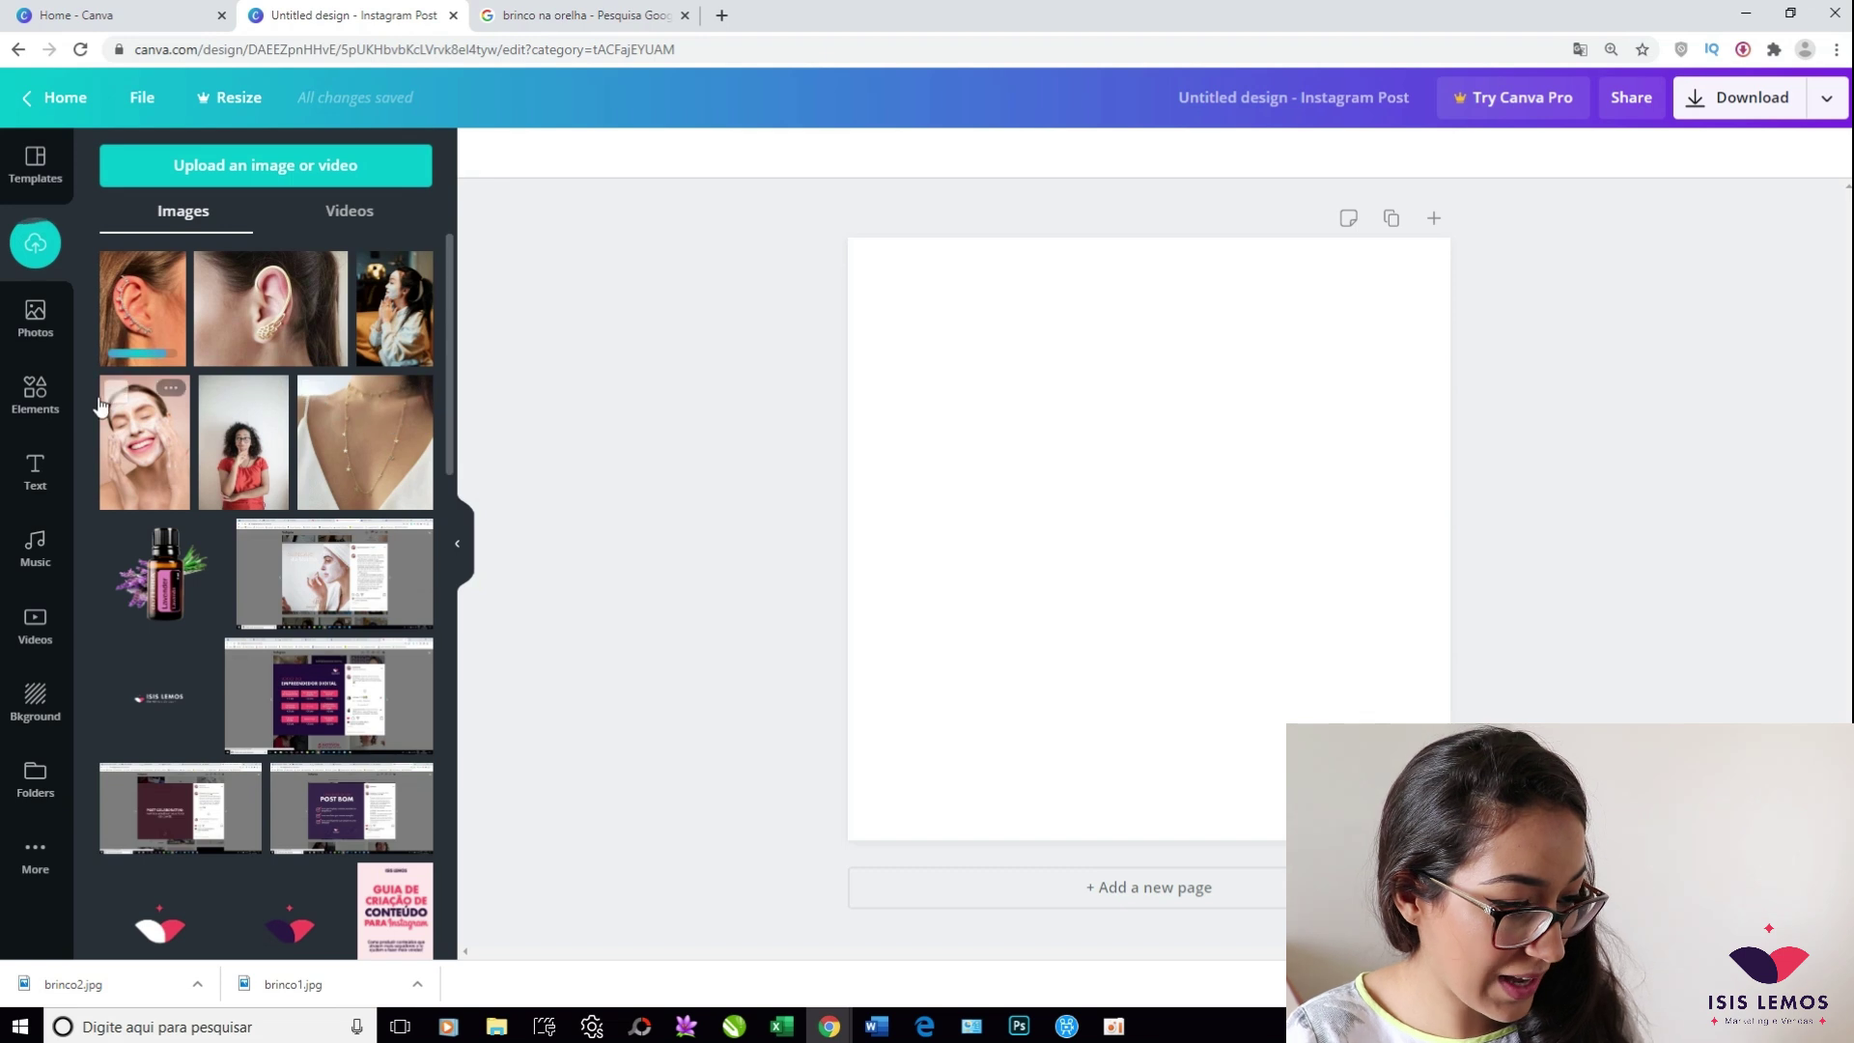
Add a grid with two side-by-side columns that fills the blank post
{"action": "left_click", "coordinate": [38, 396]}
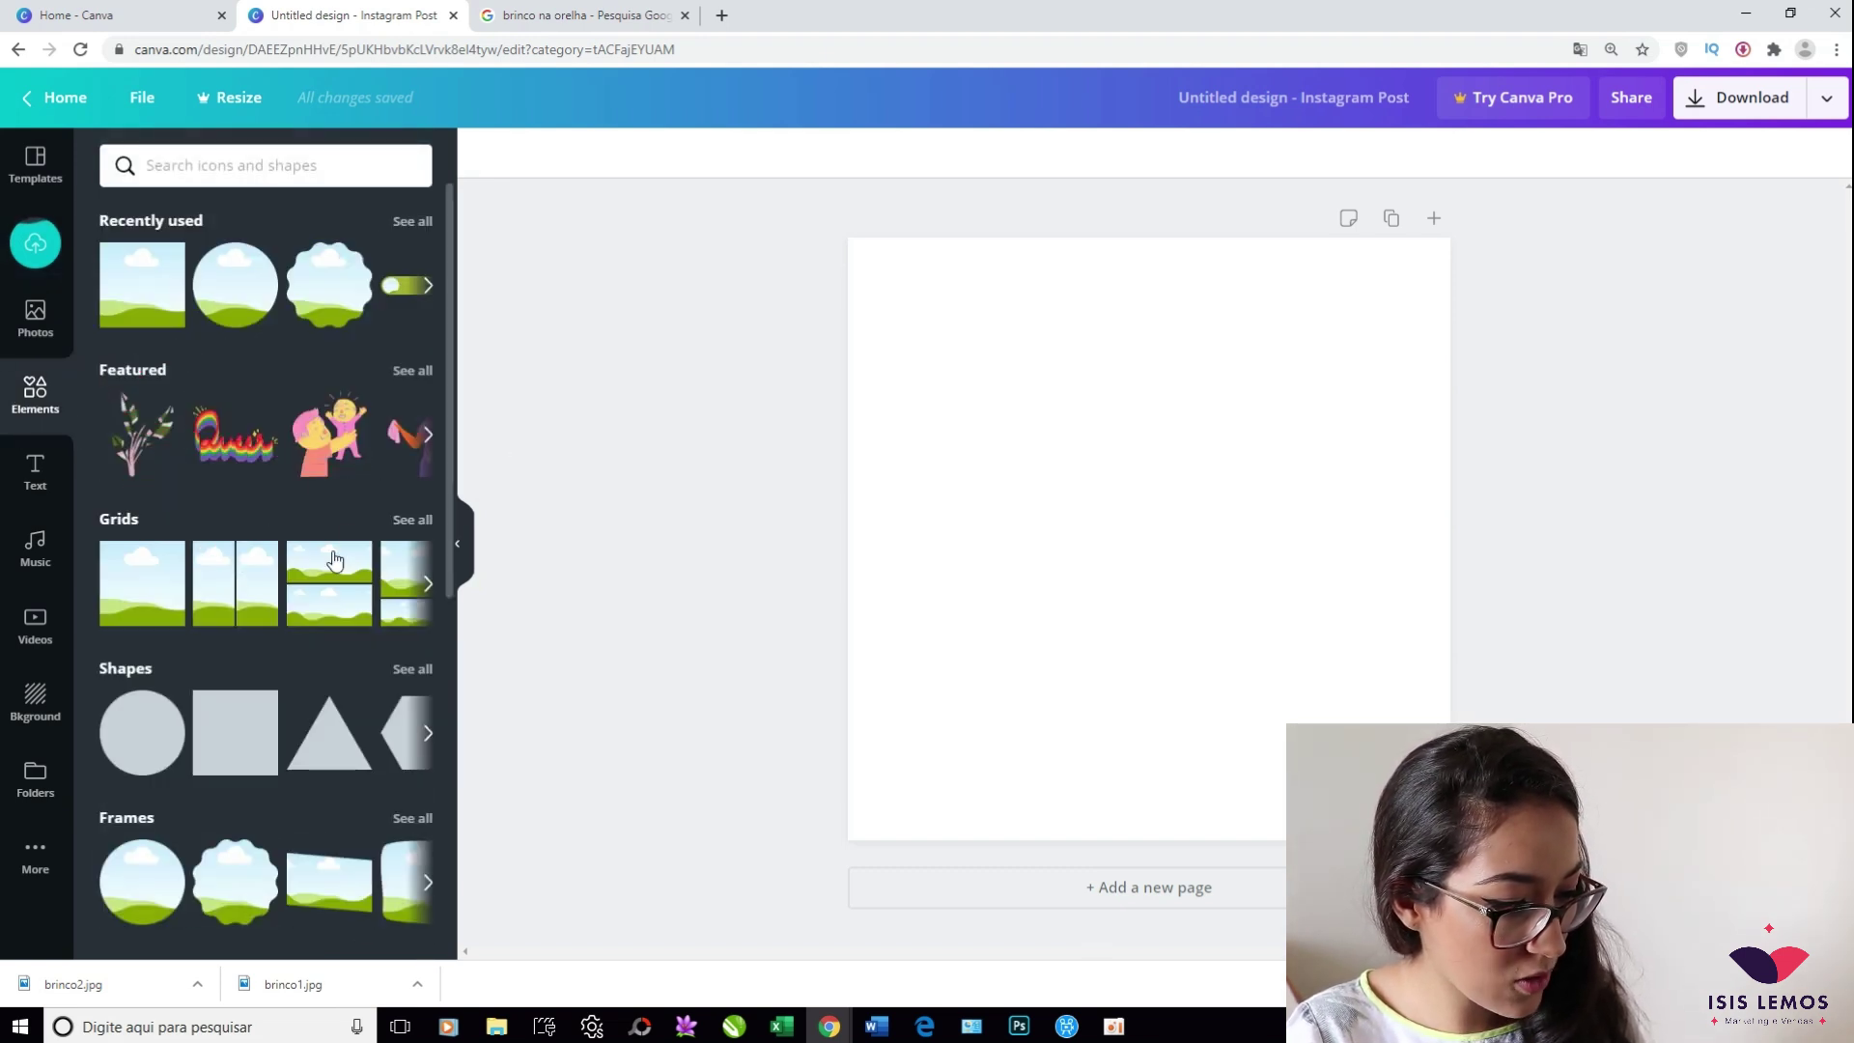
{"action": "left_click", "coordinate": [234, 582]}
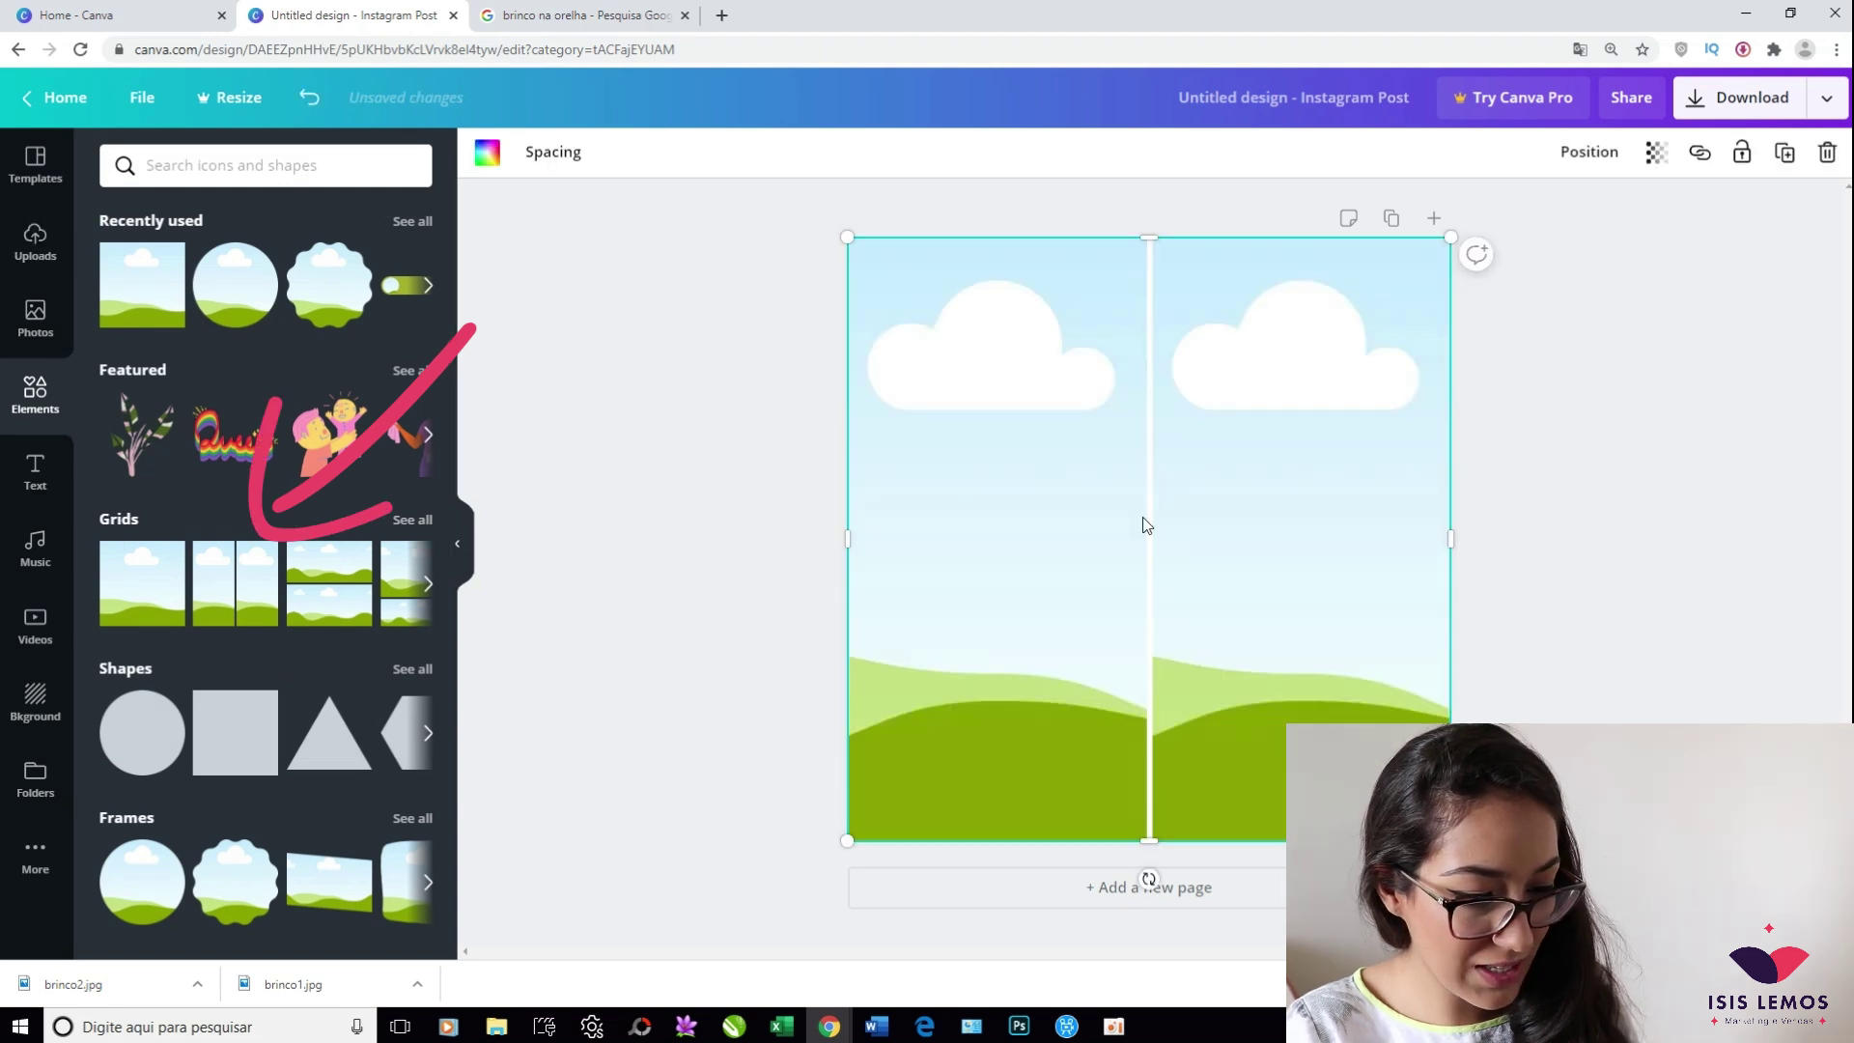
{"action": "left_click", "coordinate": [1612, 570]}
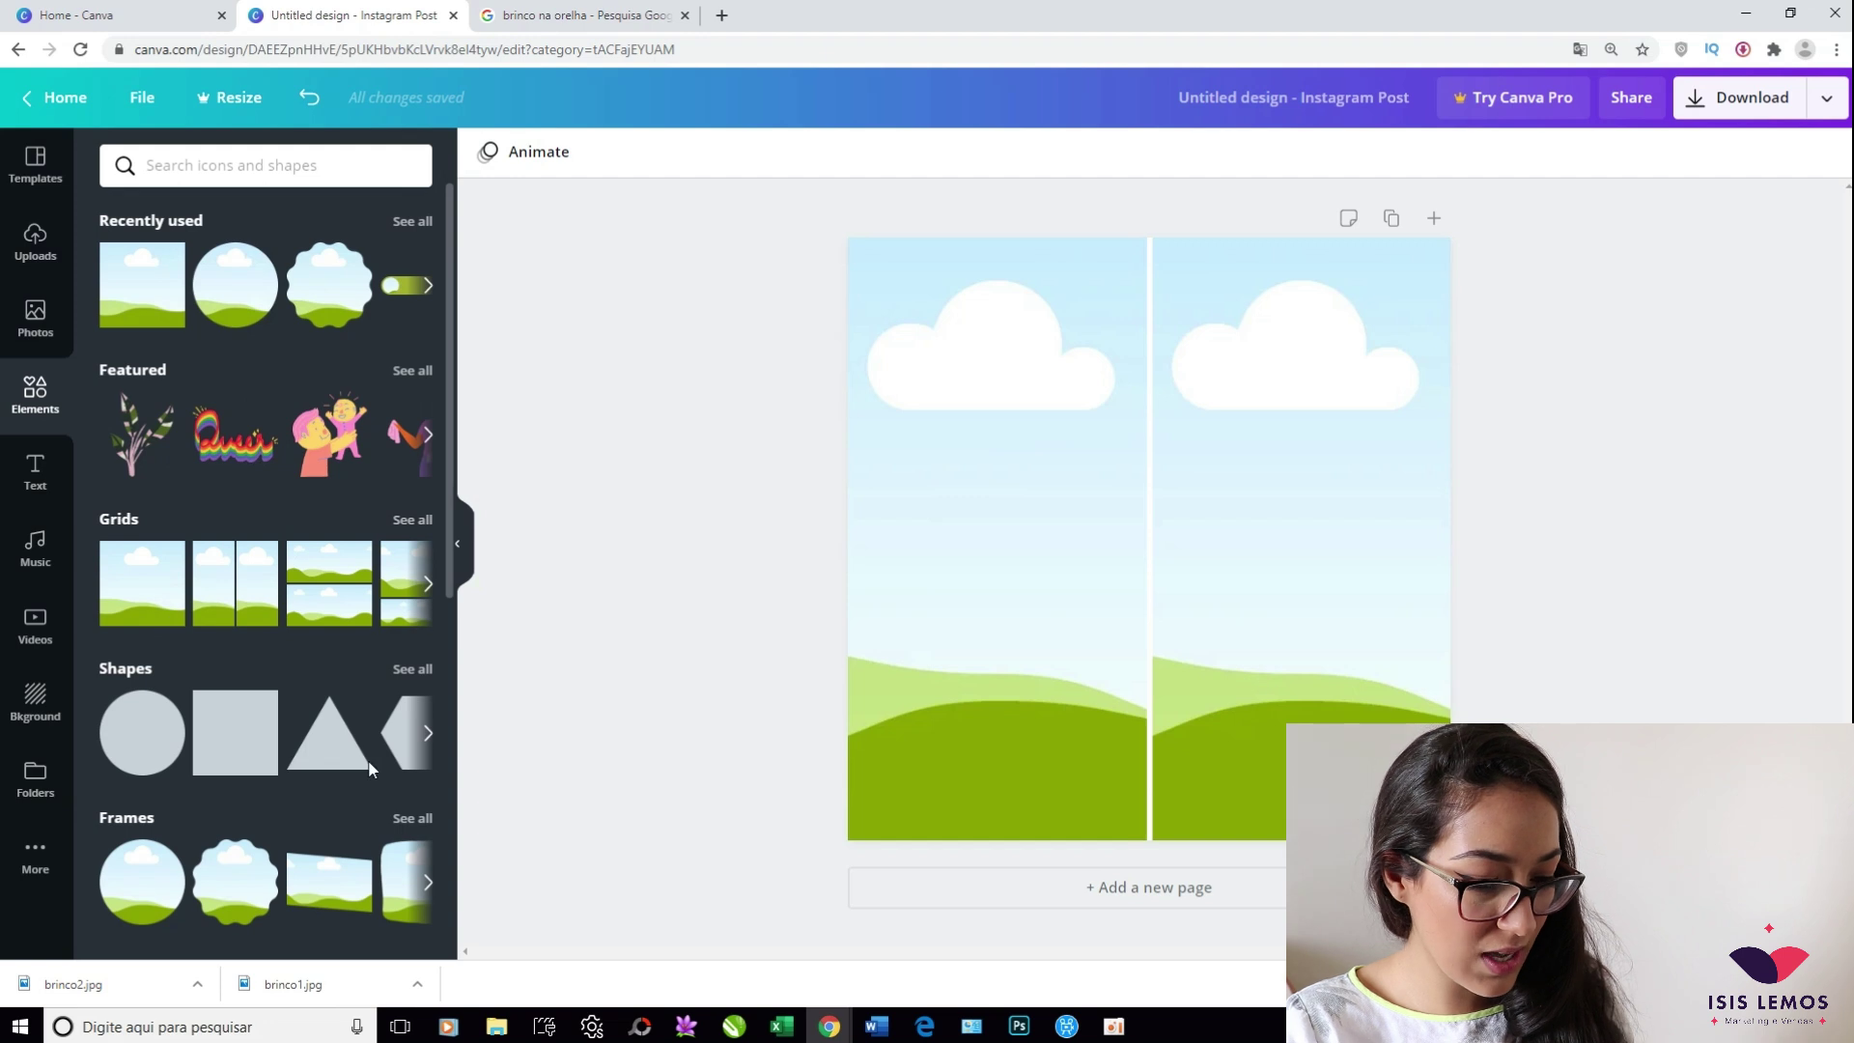
{"action": "scroll", "coordinate": [400, 697], "scroll_direction": "down", "scroll_amount": 1}
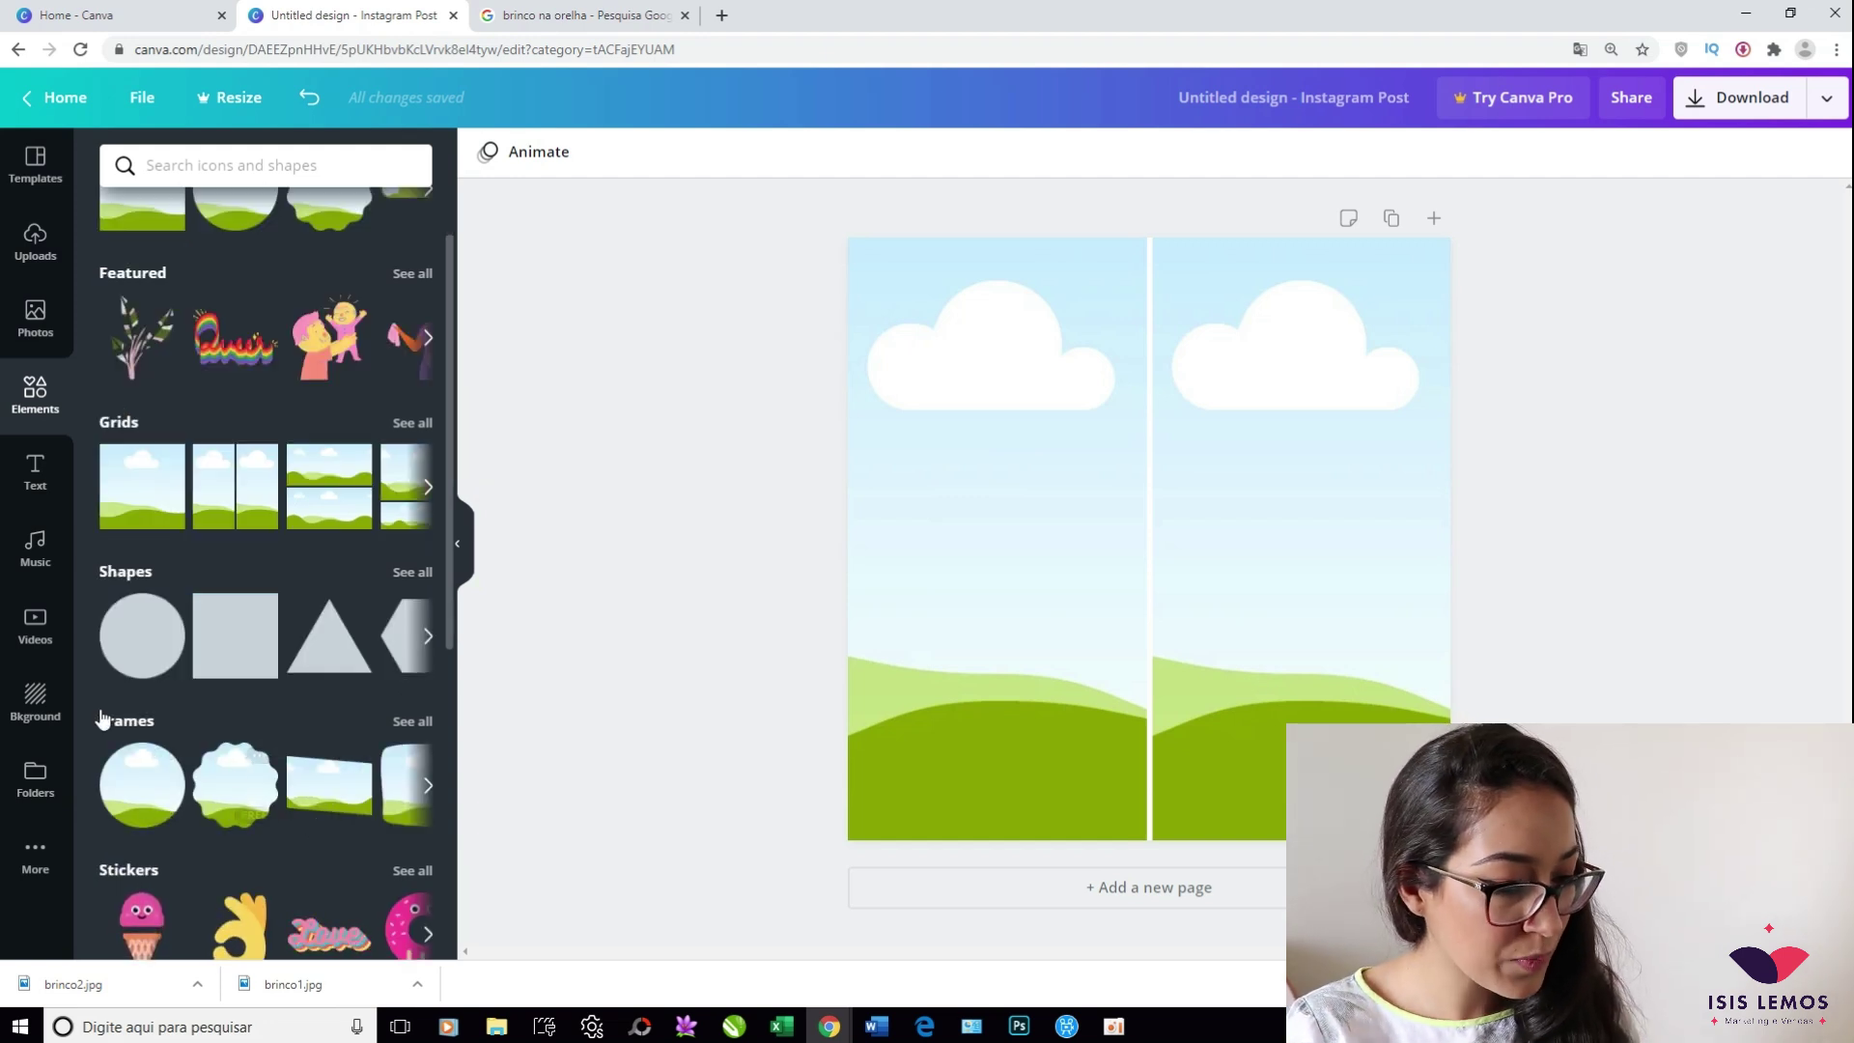
Fill the grid's left cell with the gold ear cuff photo and reposition its crop to frame the ear
{"action": "left_click", "coordinate": [35, 242]}
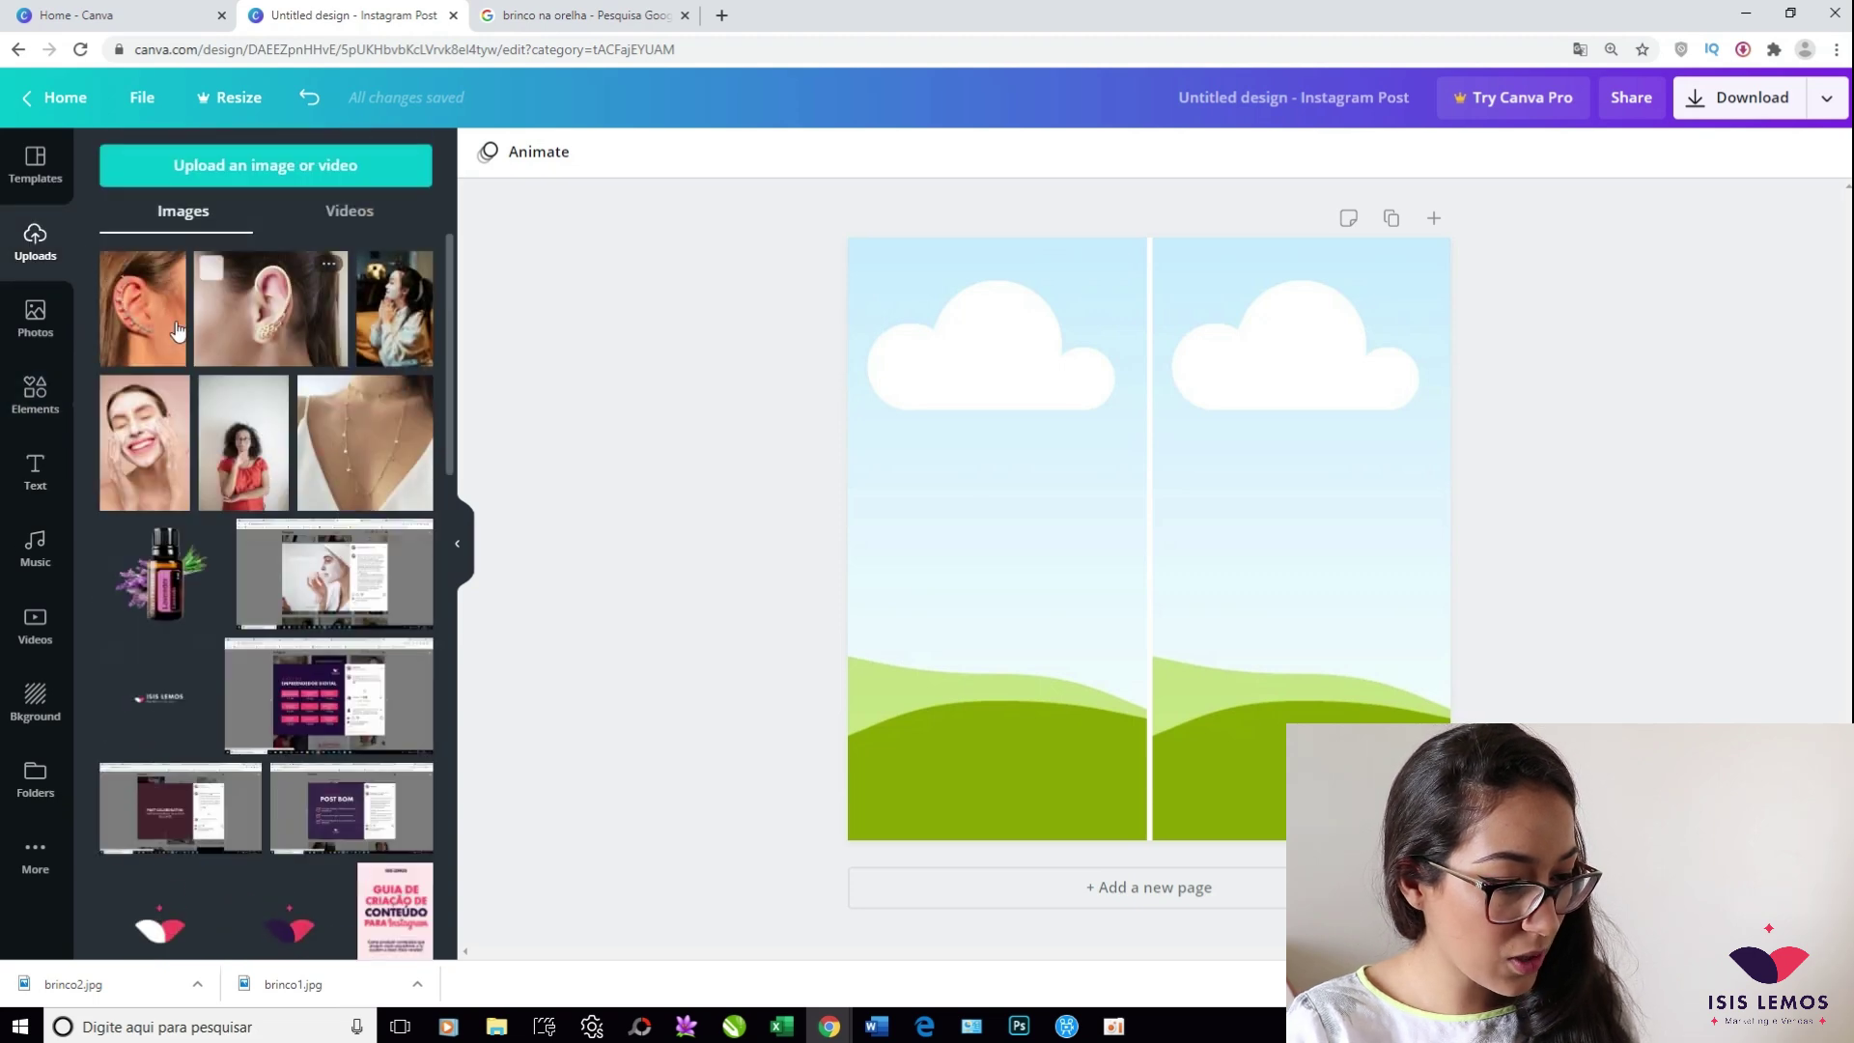
{"action": "left_click_drag", "start_coordinate": [266, 334], "coordinate": [855, 490]}
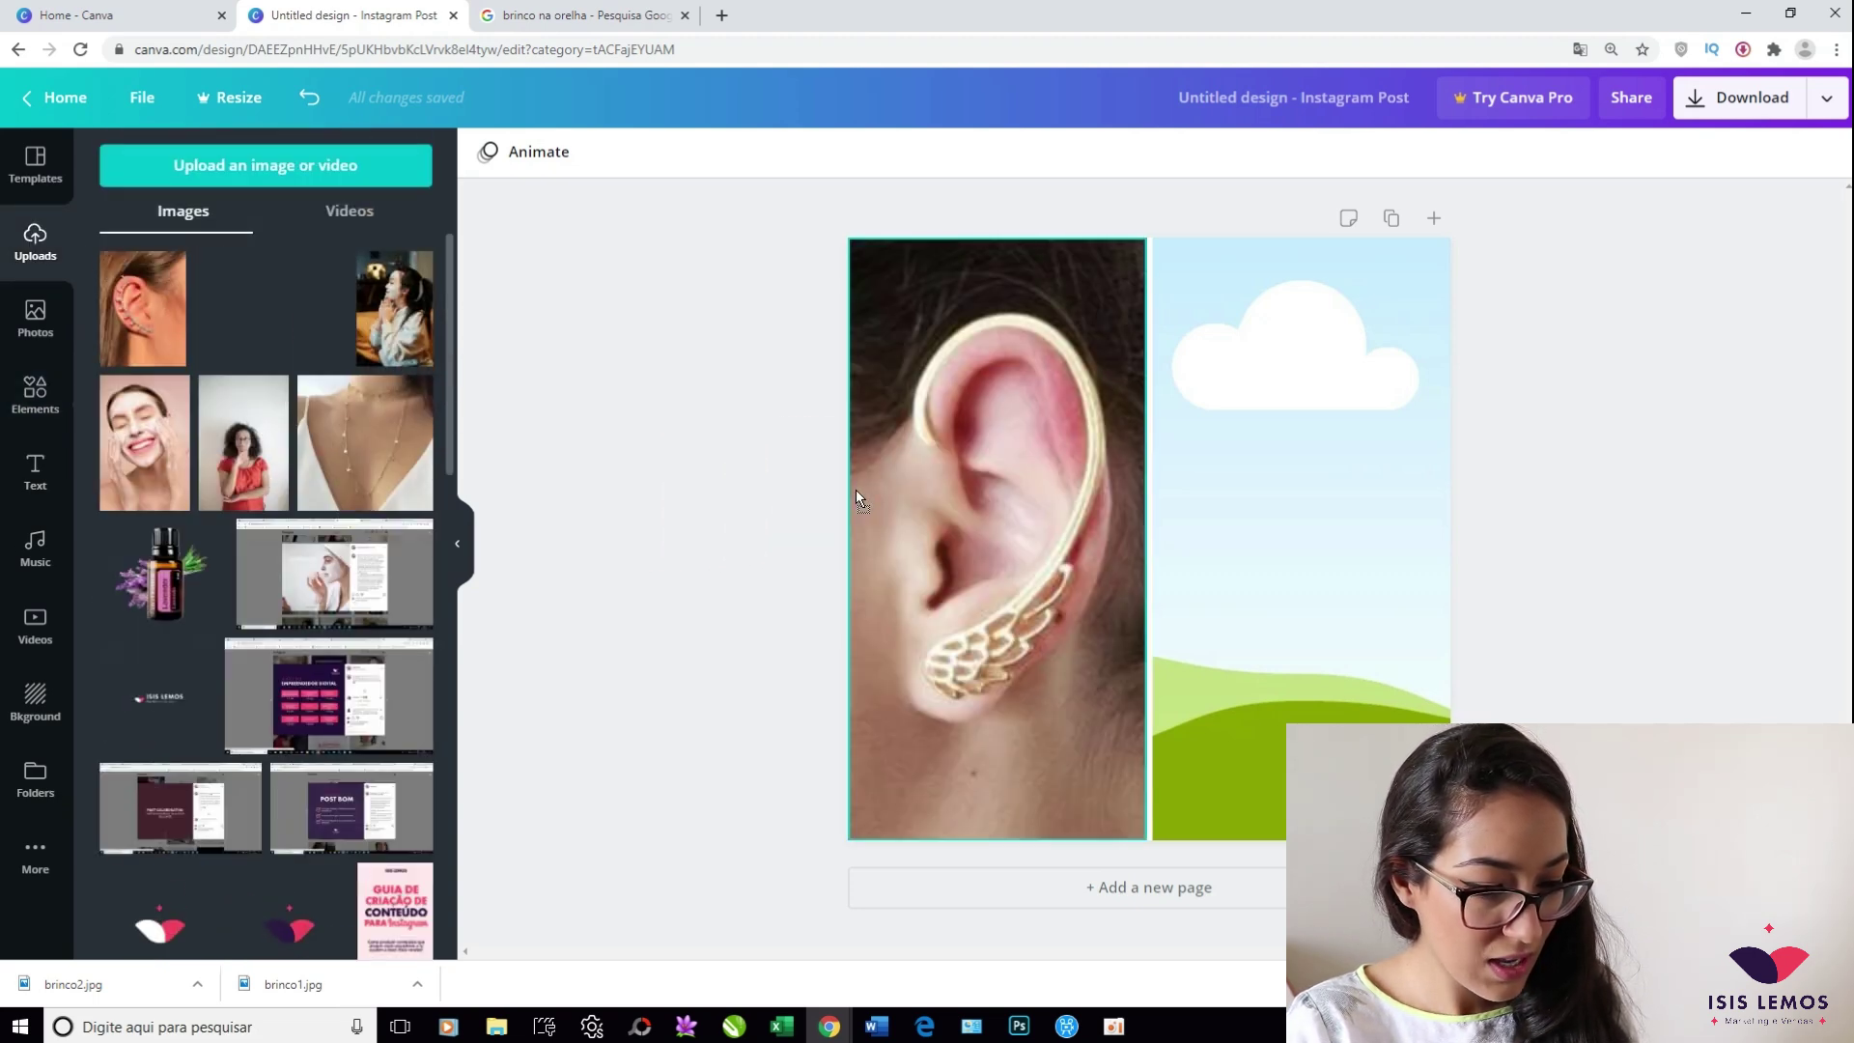
{"action": "left_click", "coordinate": [1006, 311]}
{"action": "left_click", "coordinate": [790, 155]}
{"action": "left_click_drag", "start_coordinate": [985, 363], "coordinate": [1070, 369]}
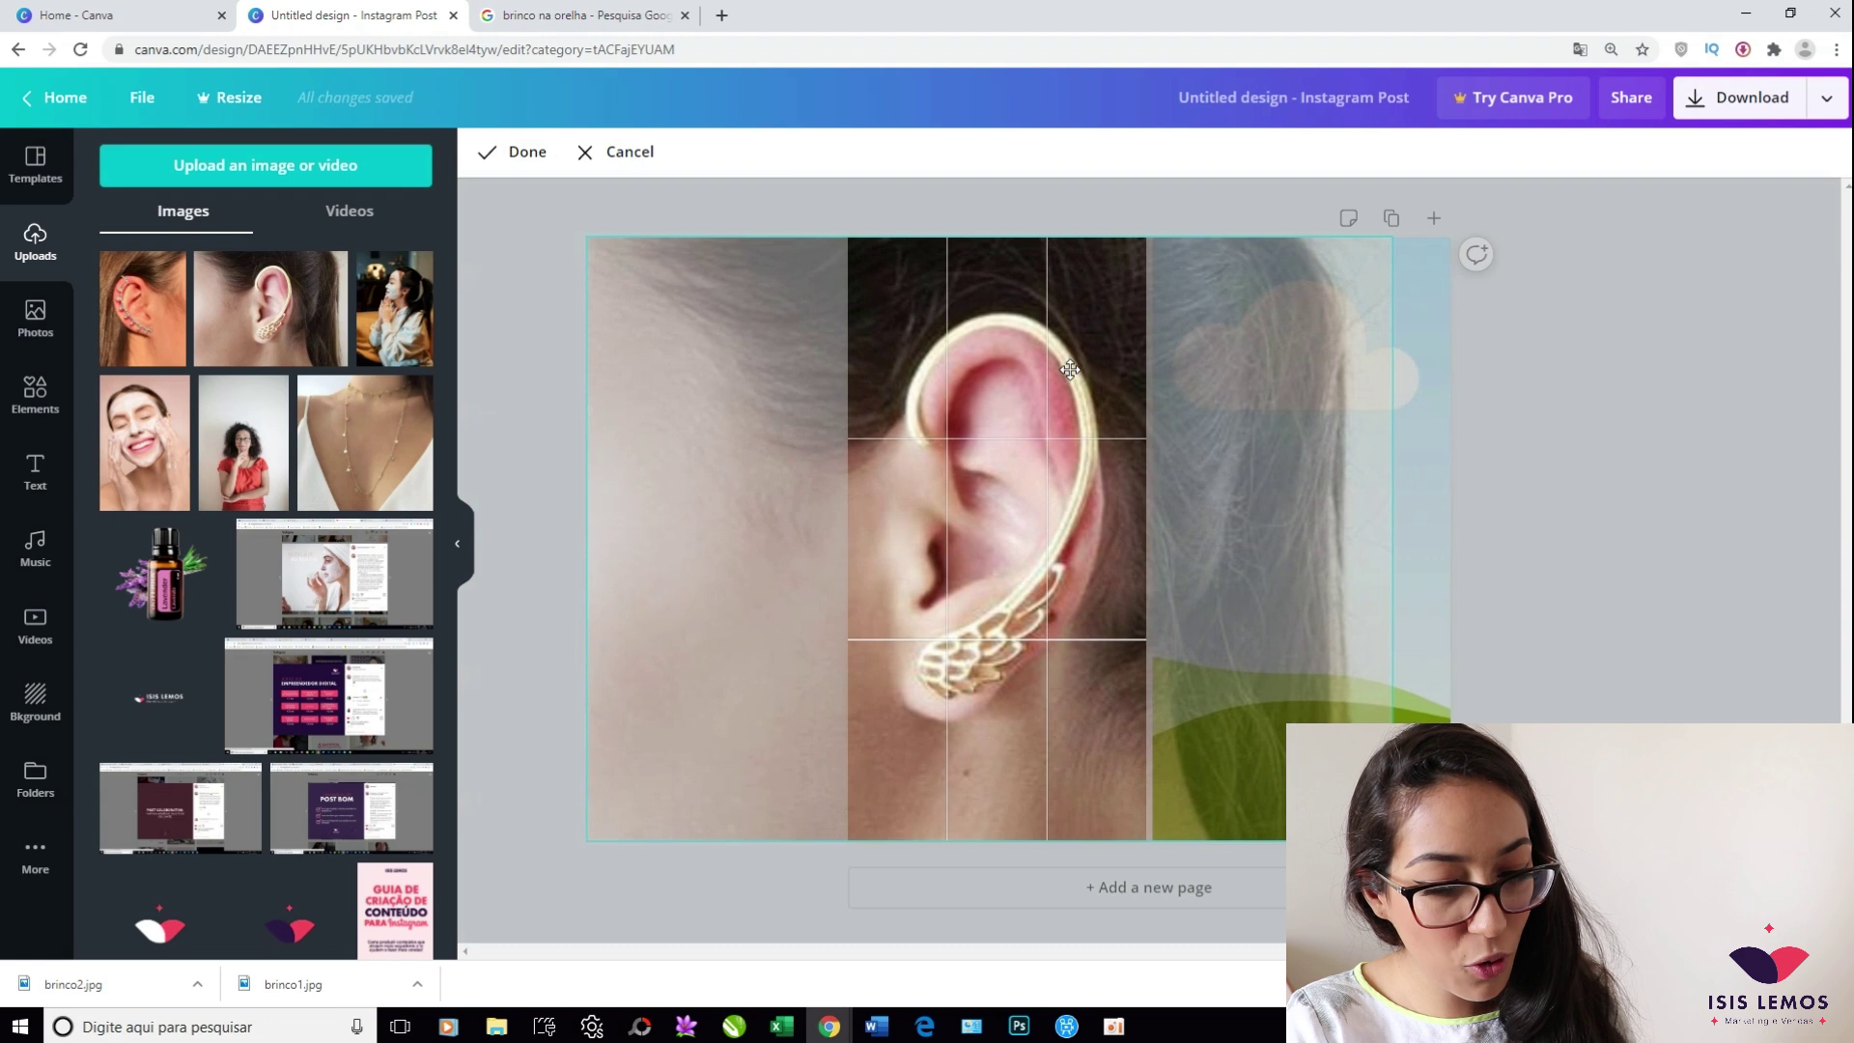
{"action": "left_click", "coordinate": [512, 152]}
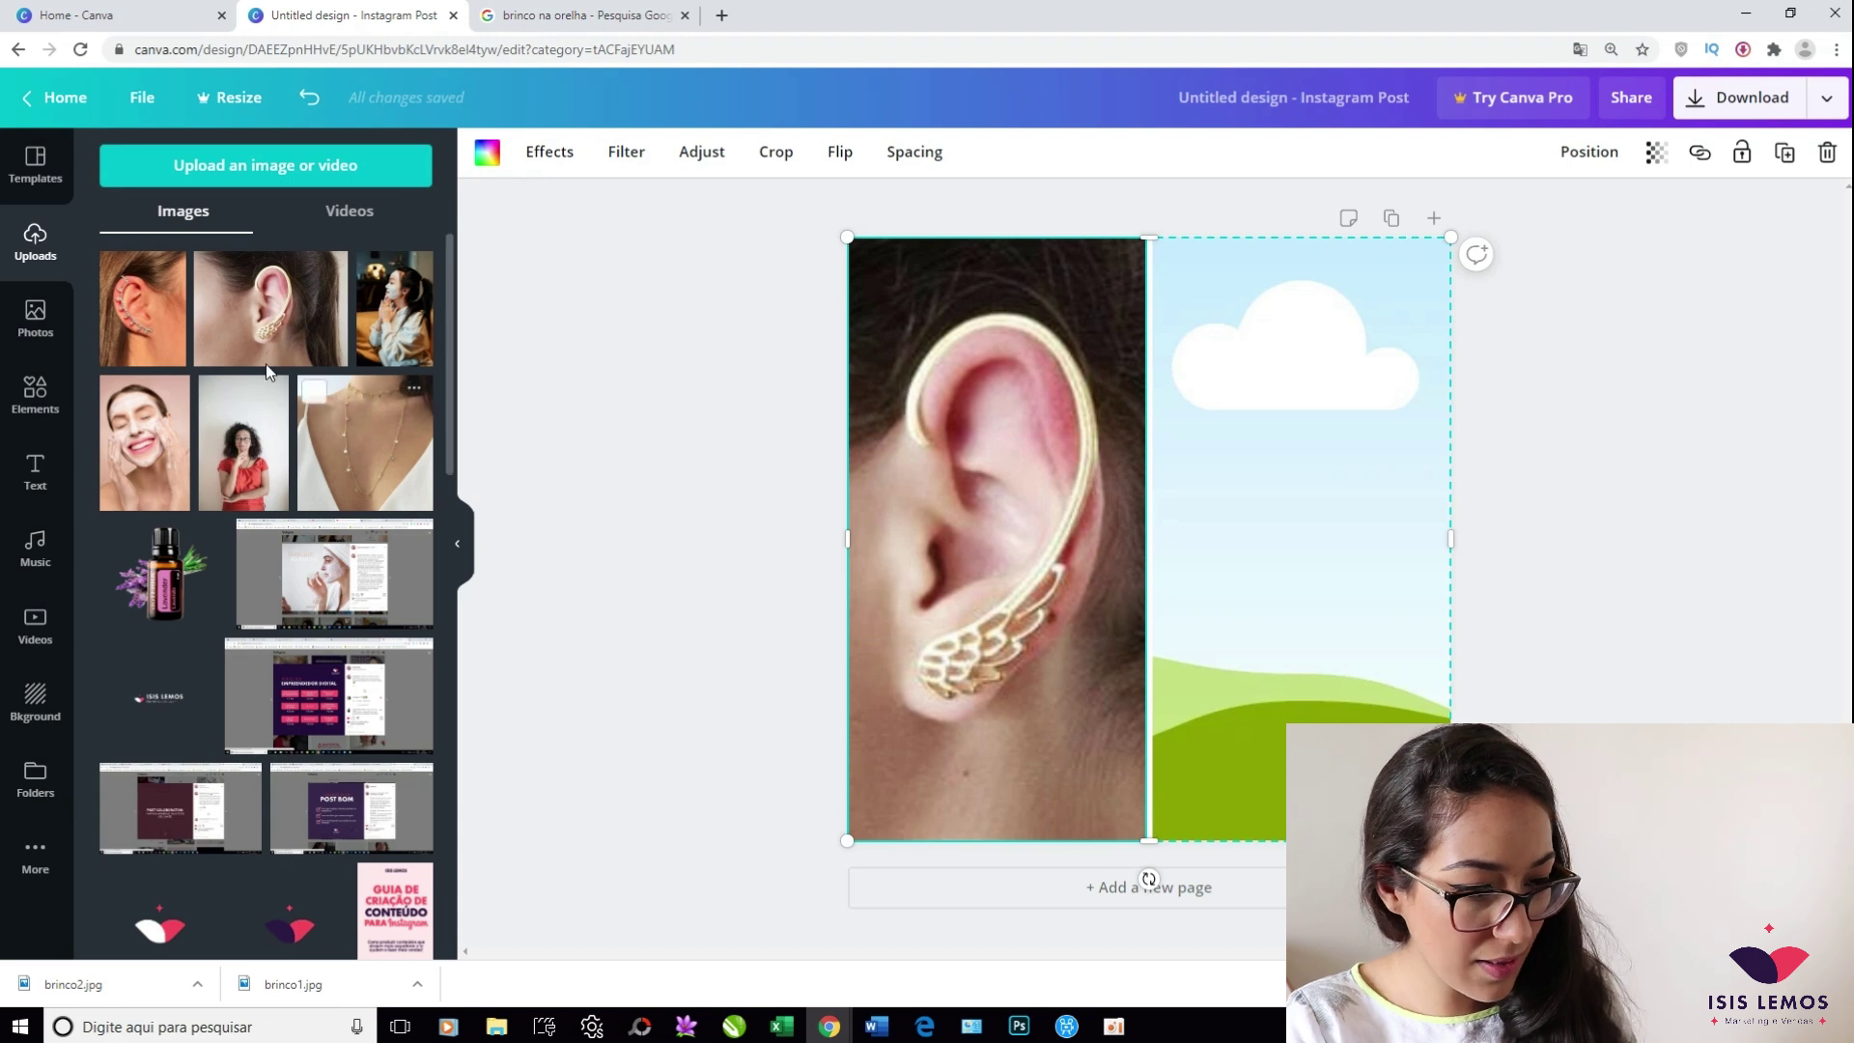
Fill the grid's right cell with the crystal ear cuff photo and flip it horizontally
{"action": "left_click_drag", "start_coordinate": [143, 309], "coordinate": [1234, 444]}
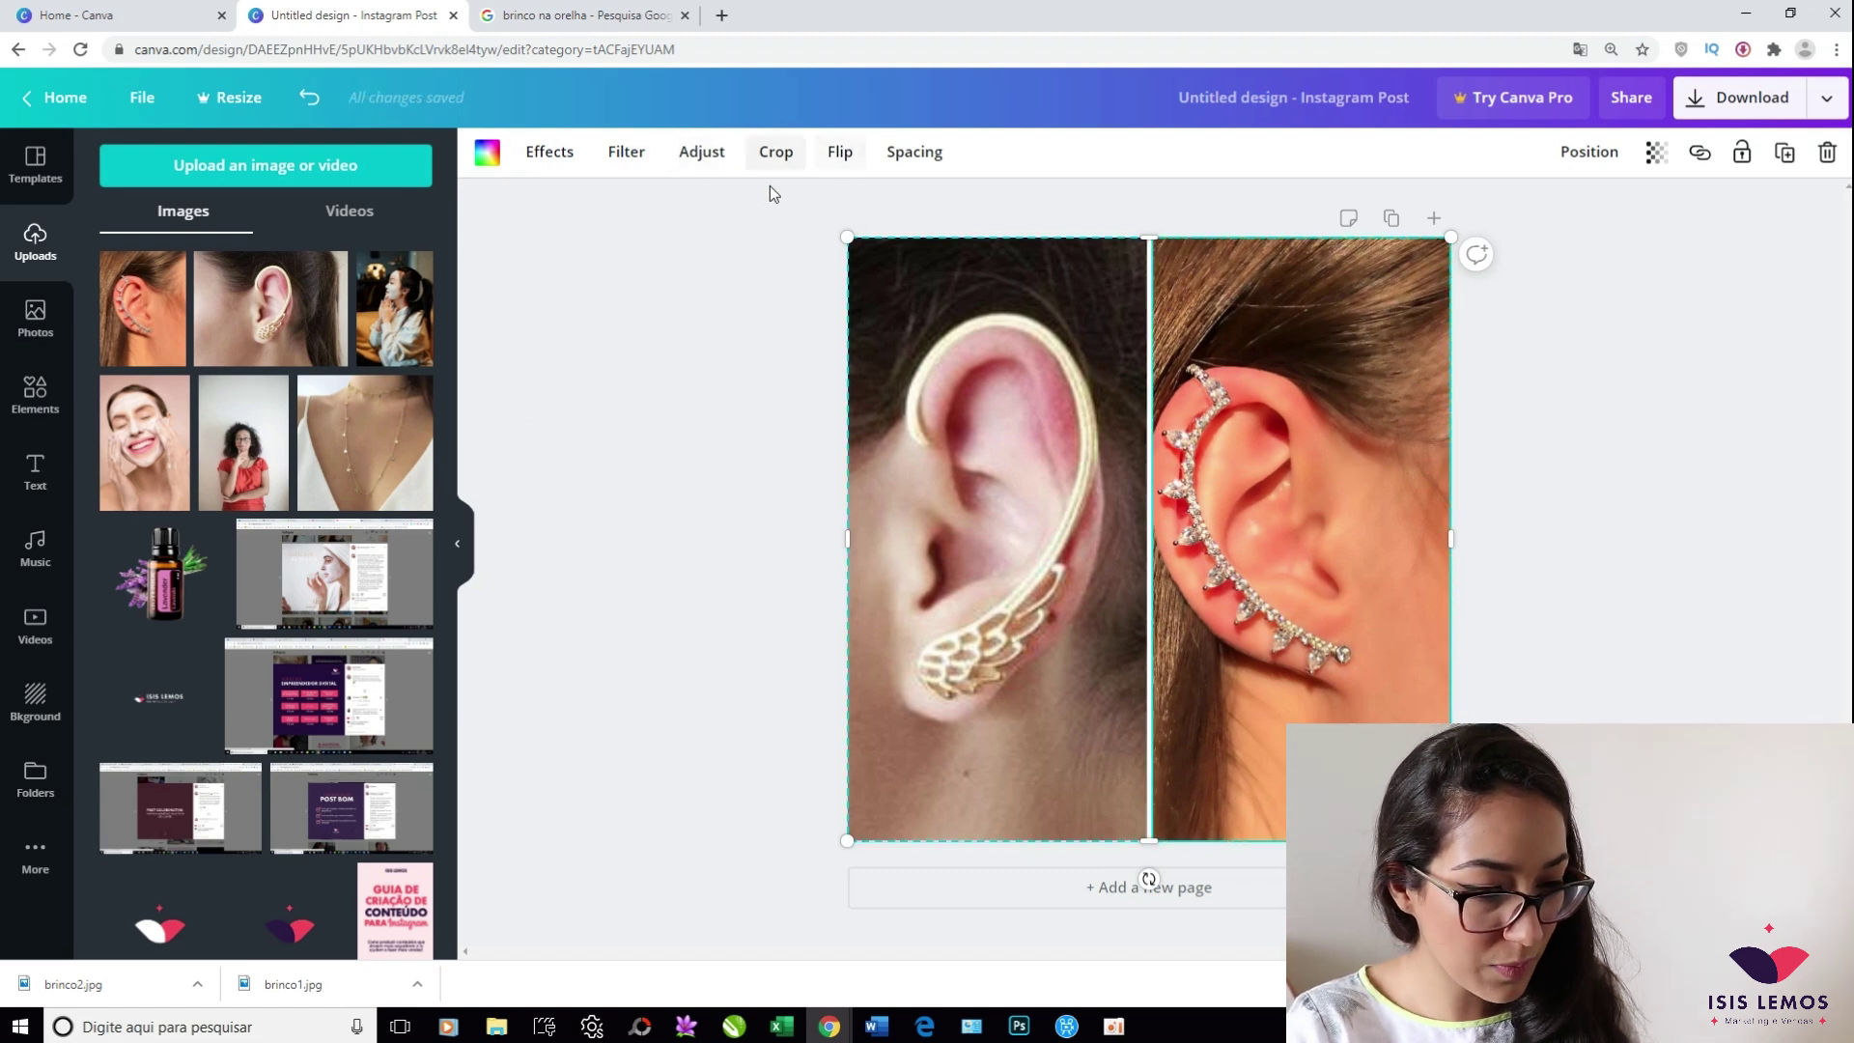
{"action": "left_click", "coordinate": [848, 154]}
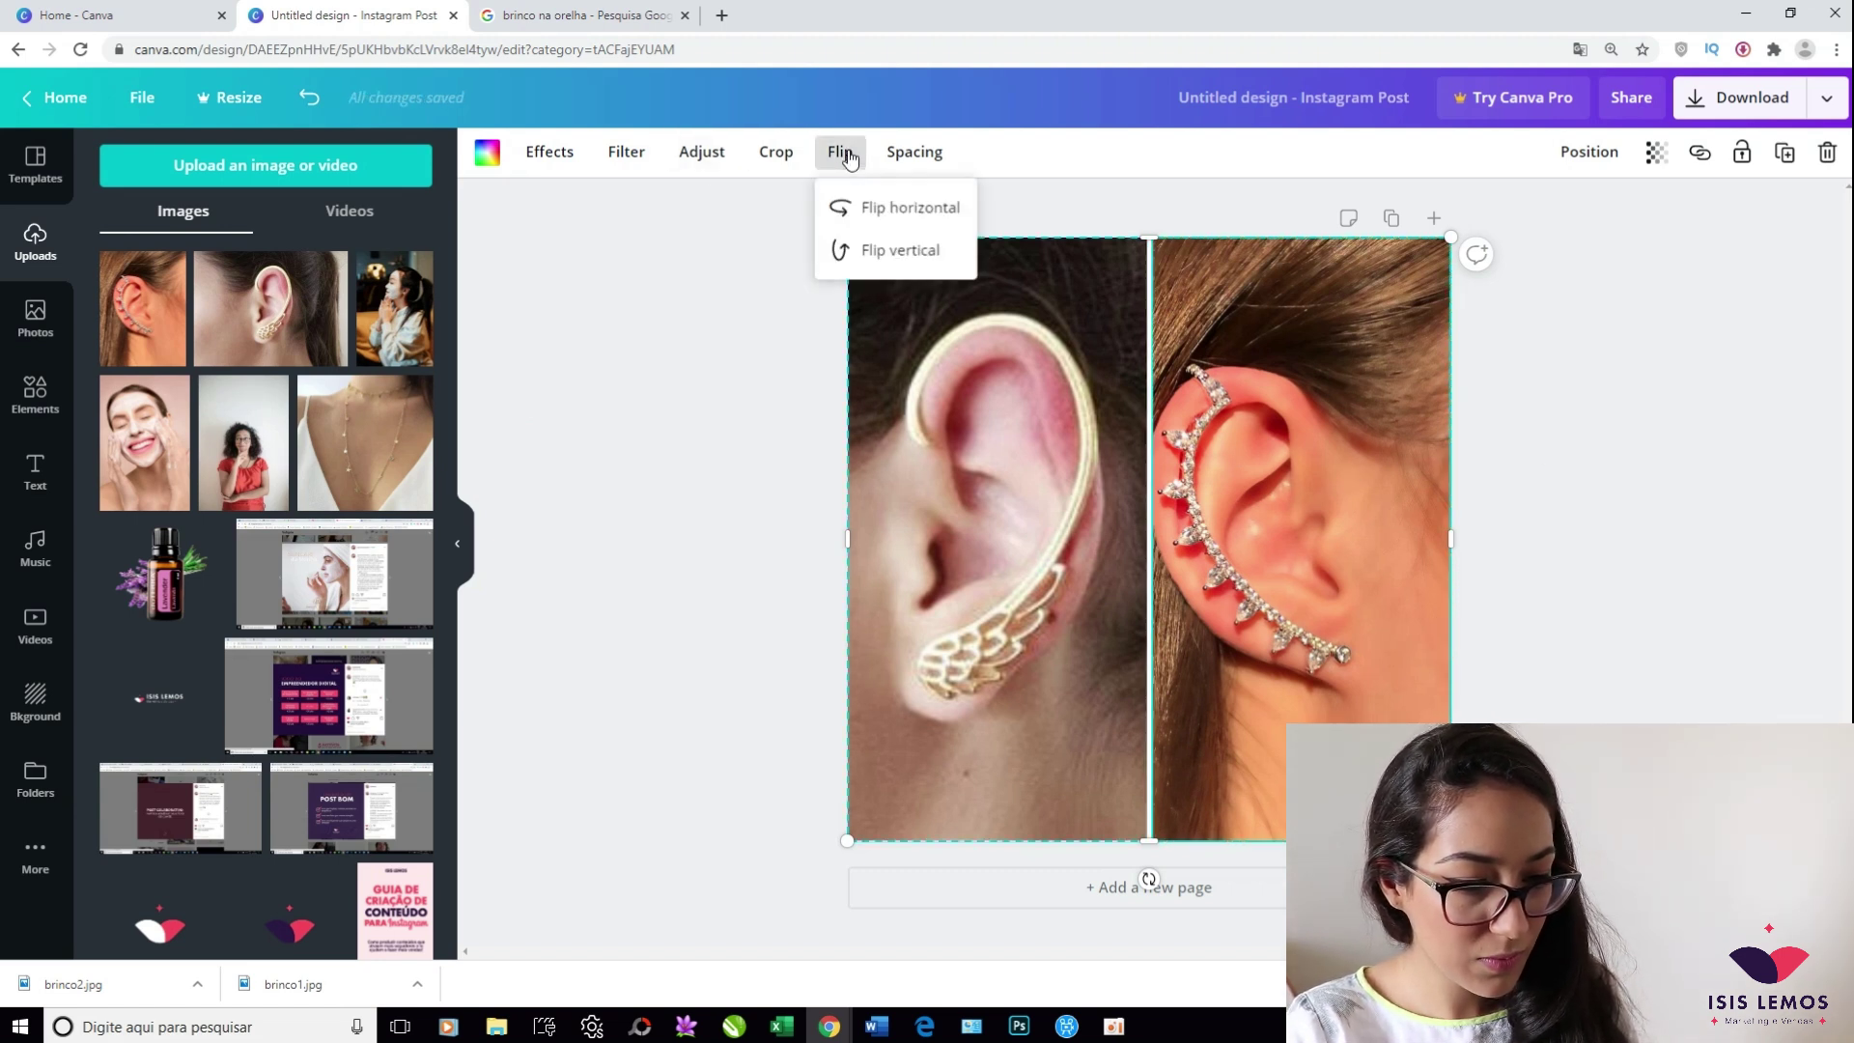
{"action": "left_click", "coordinate": [927, 220]}
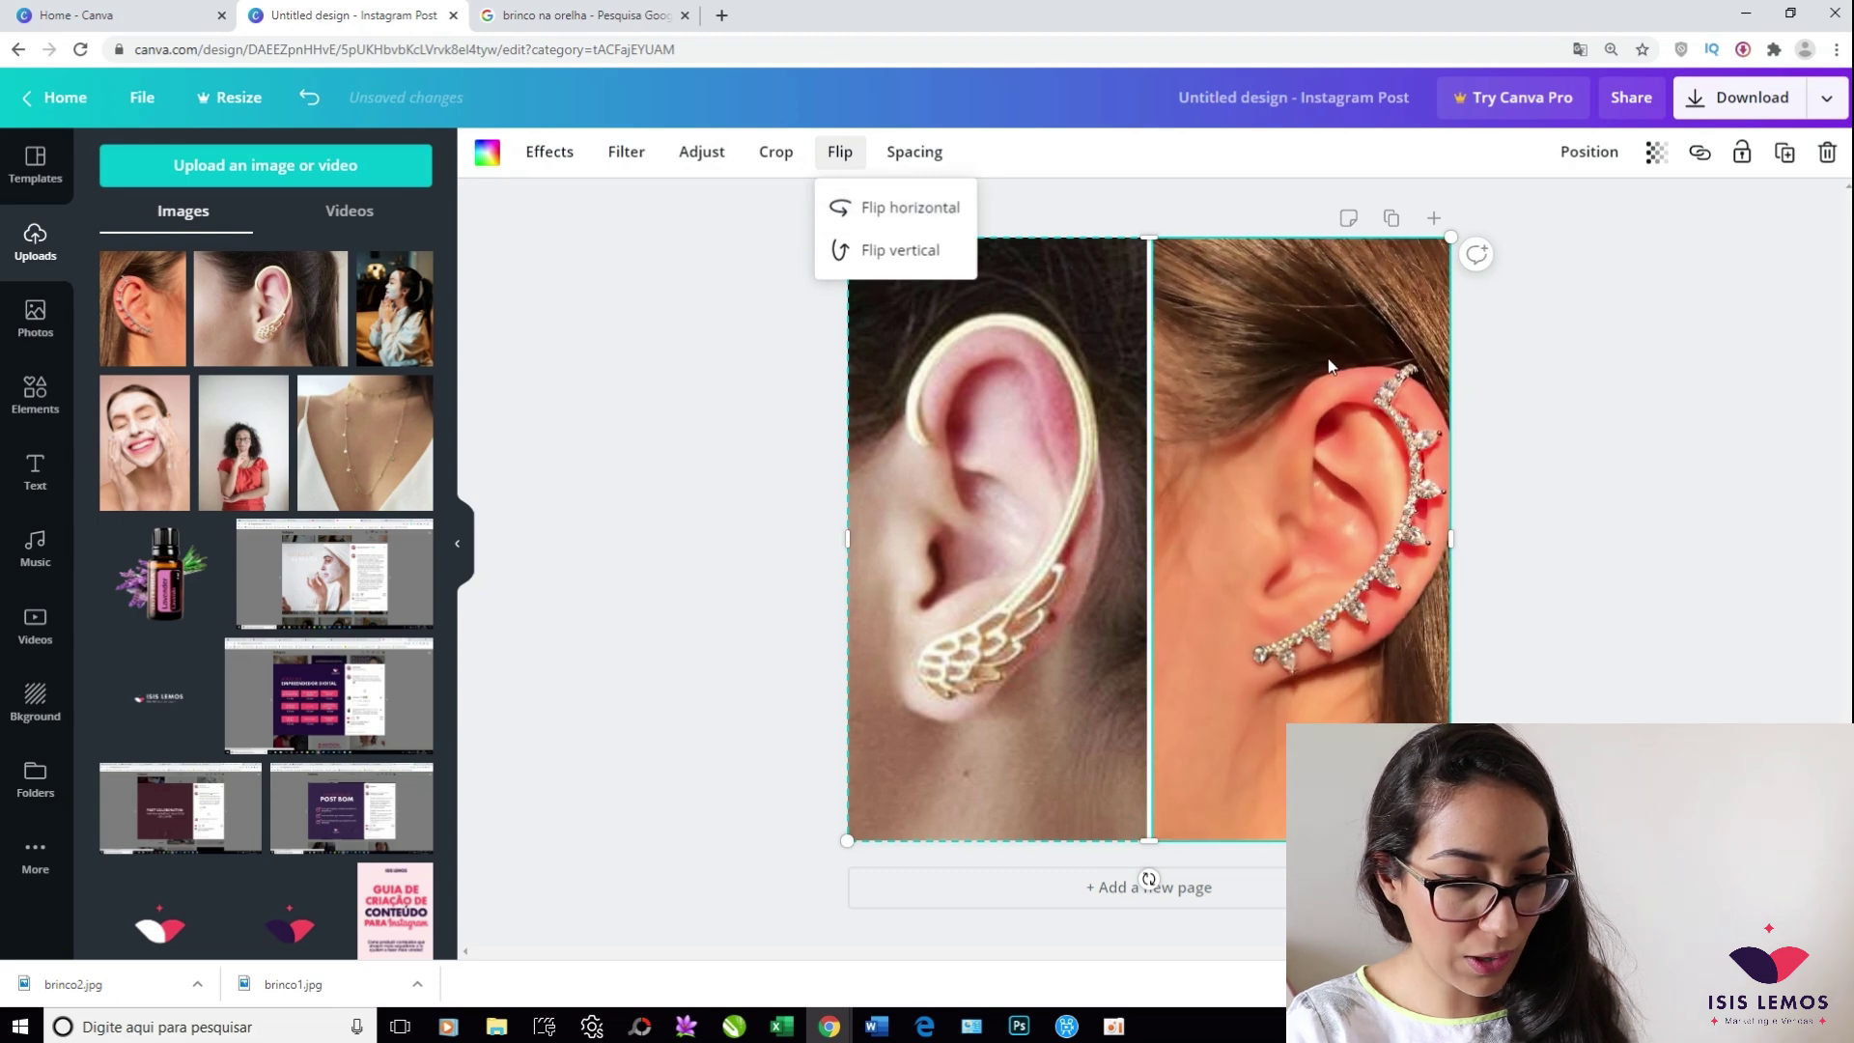
{"action": "left_click", "coordinate": [1557, 322]}
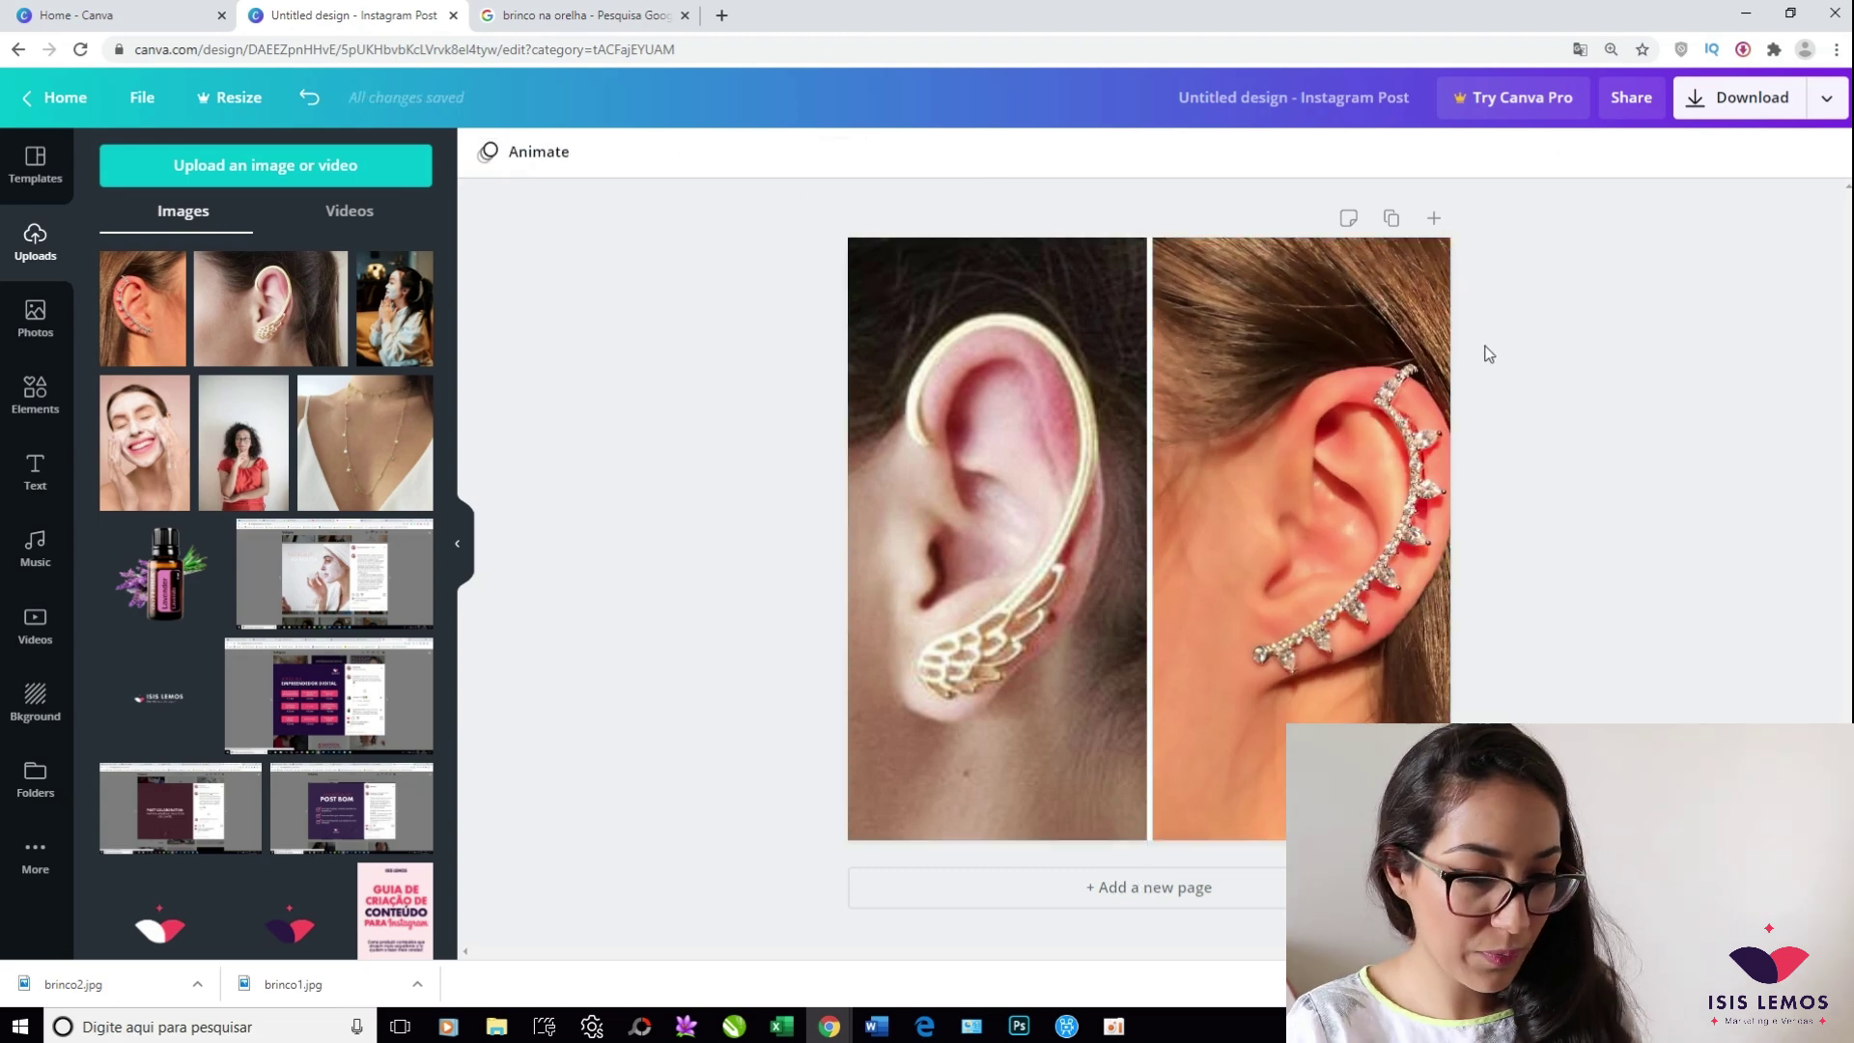
Shift the crystal ear cuff photo slightly left within its crop so the whole ear sits inside the cell
{"action": "left_click", "coordinate": [882, 247]}
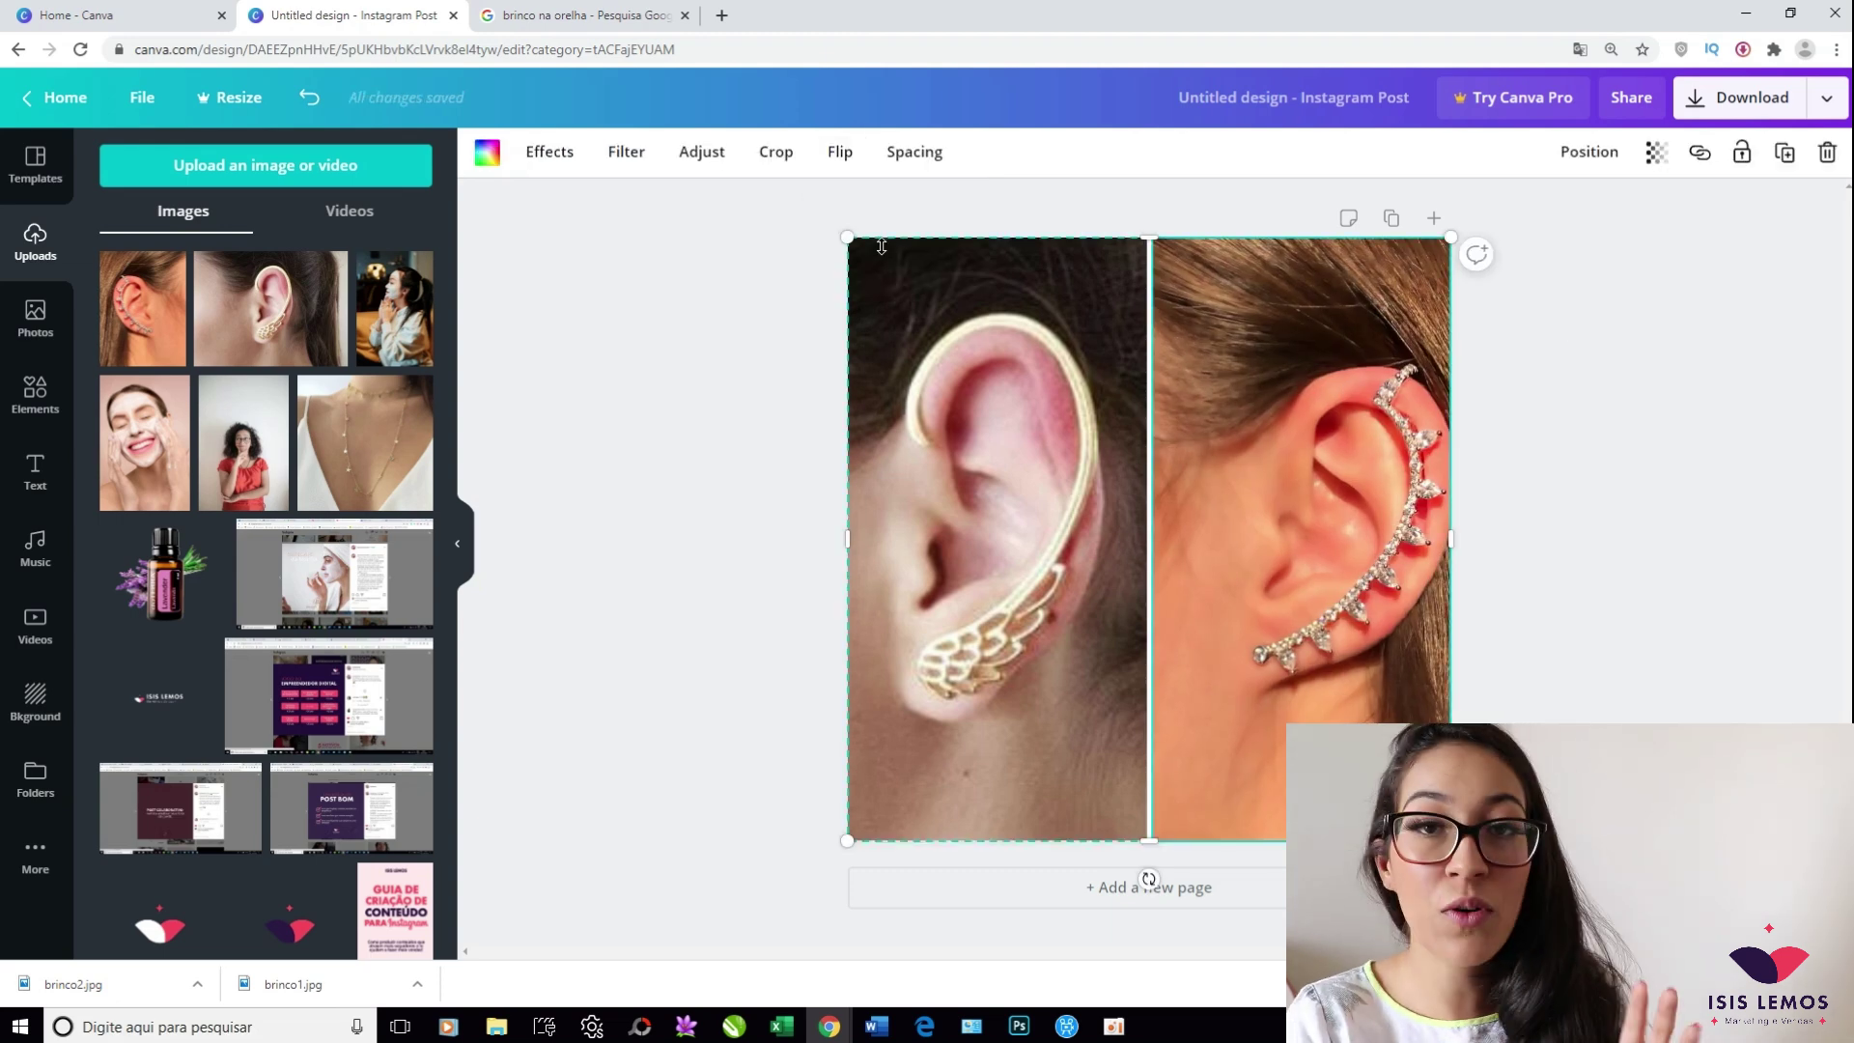
{"action": "left_click", "coordinate": [784, 157]}
{"action": "left_click_drag", "start_coordinate": [1388, 470], "coordinate": [1342, 473]}
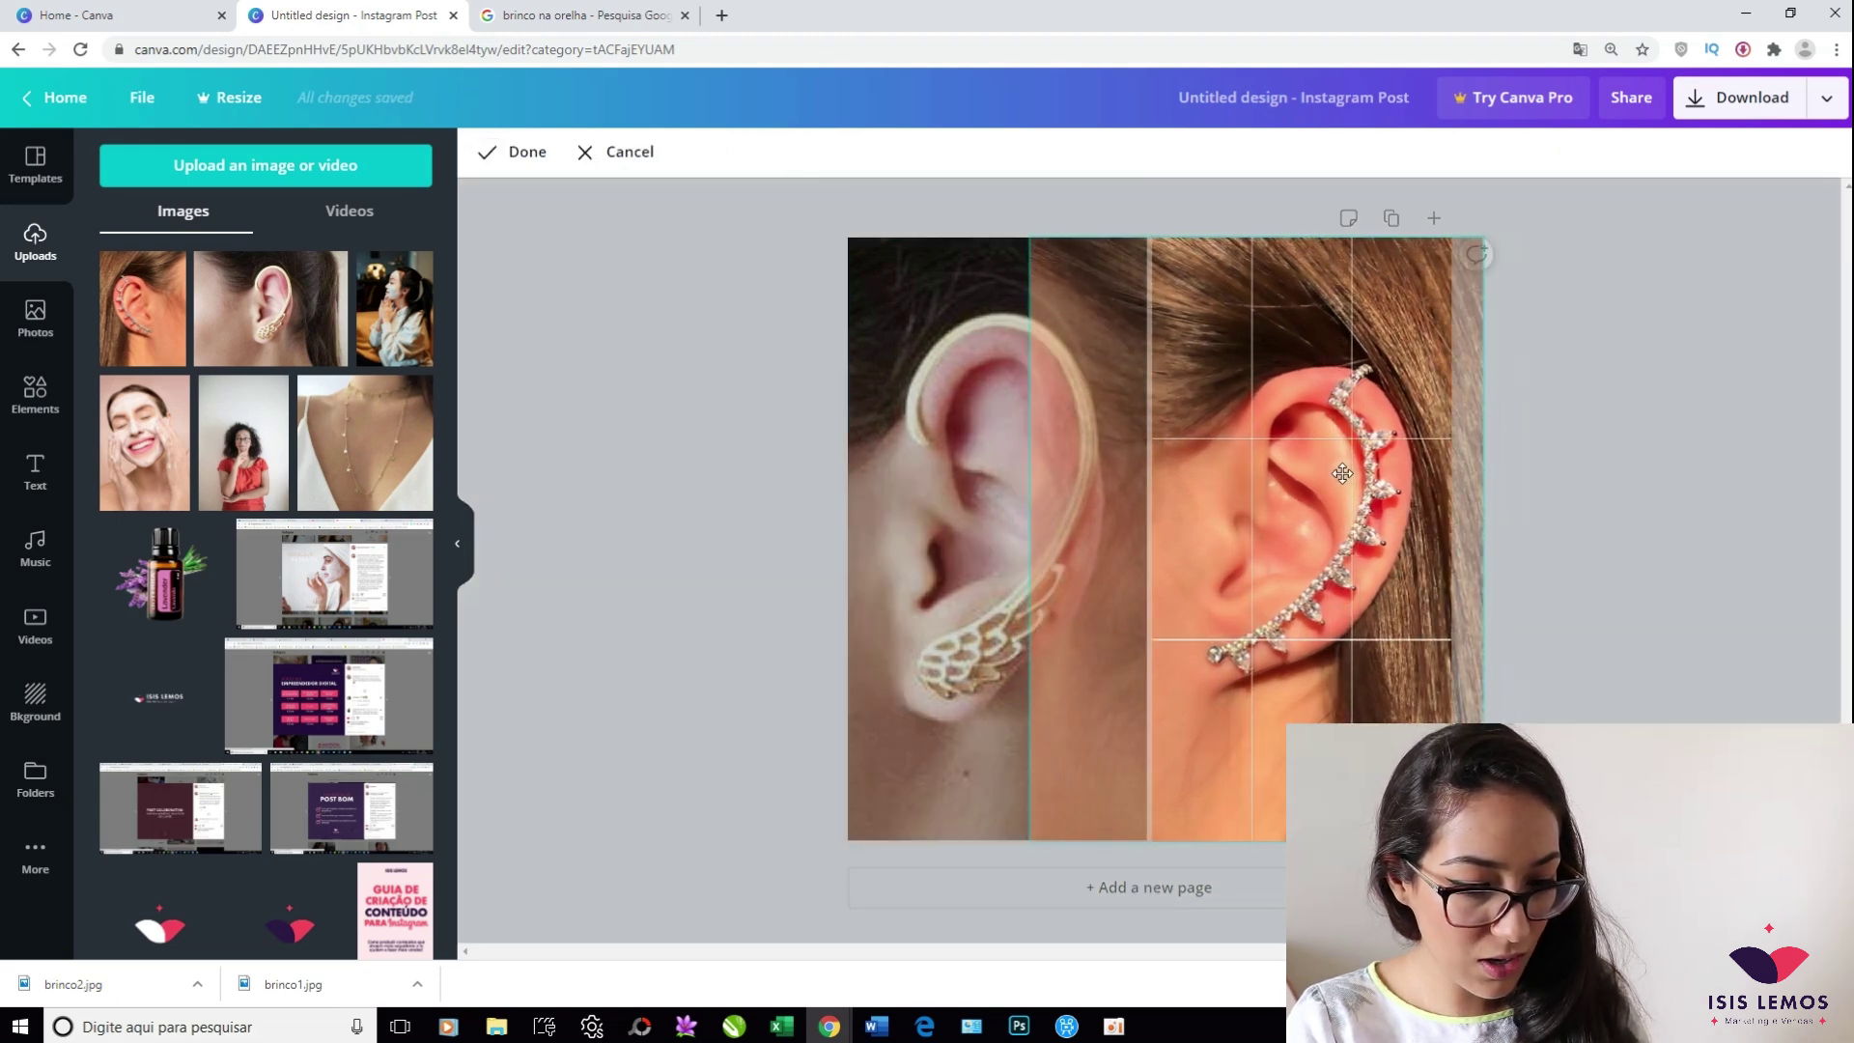
{"action": "left_click", "coordinate": [514, 152]}
{"action": "left_click", "coordinate": [1605, 347]}
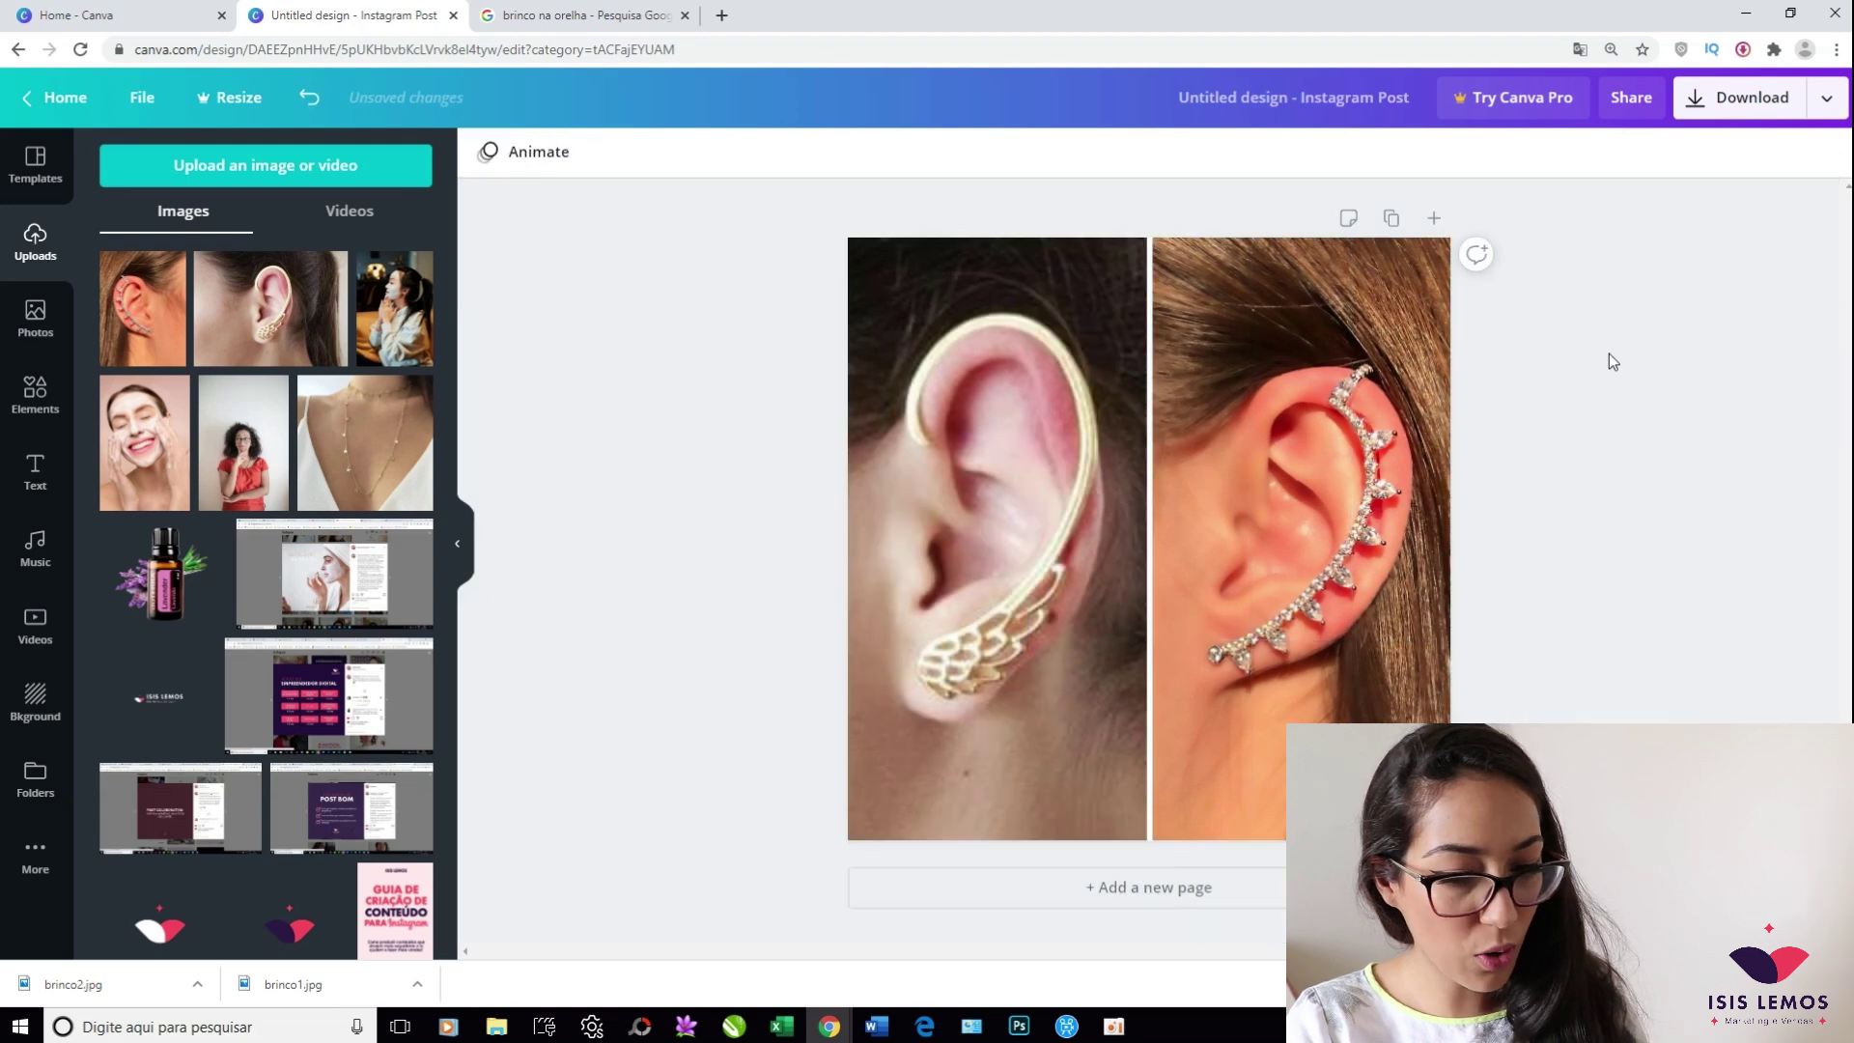
Add the heading "Batalha de Brincos" on one line, scale it to font size 58,8 and place it at the top of the post
{"action": "left_click", "coordinate": [35, 472]}
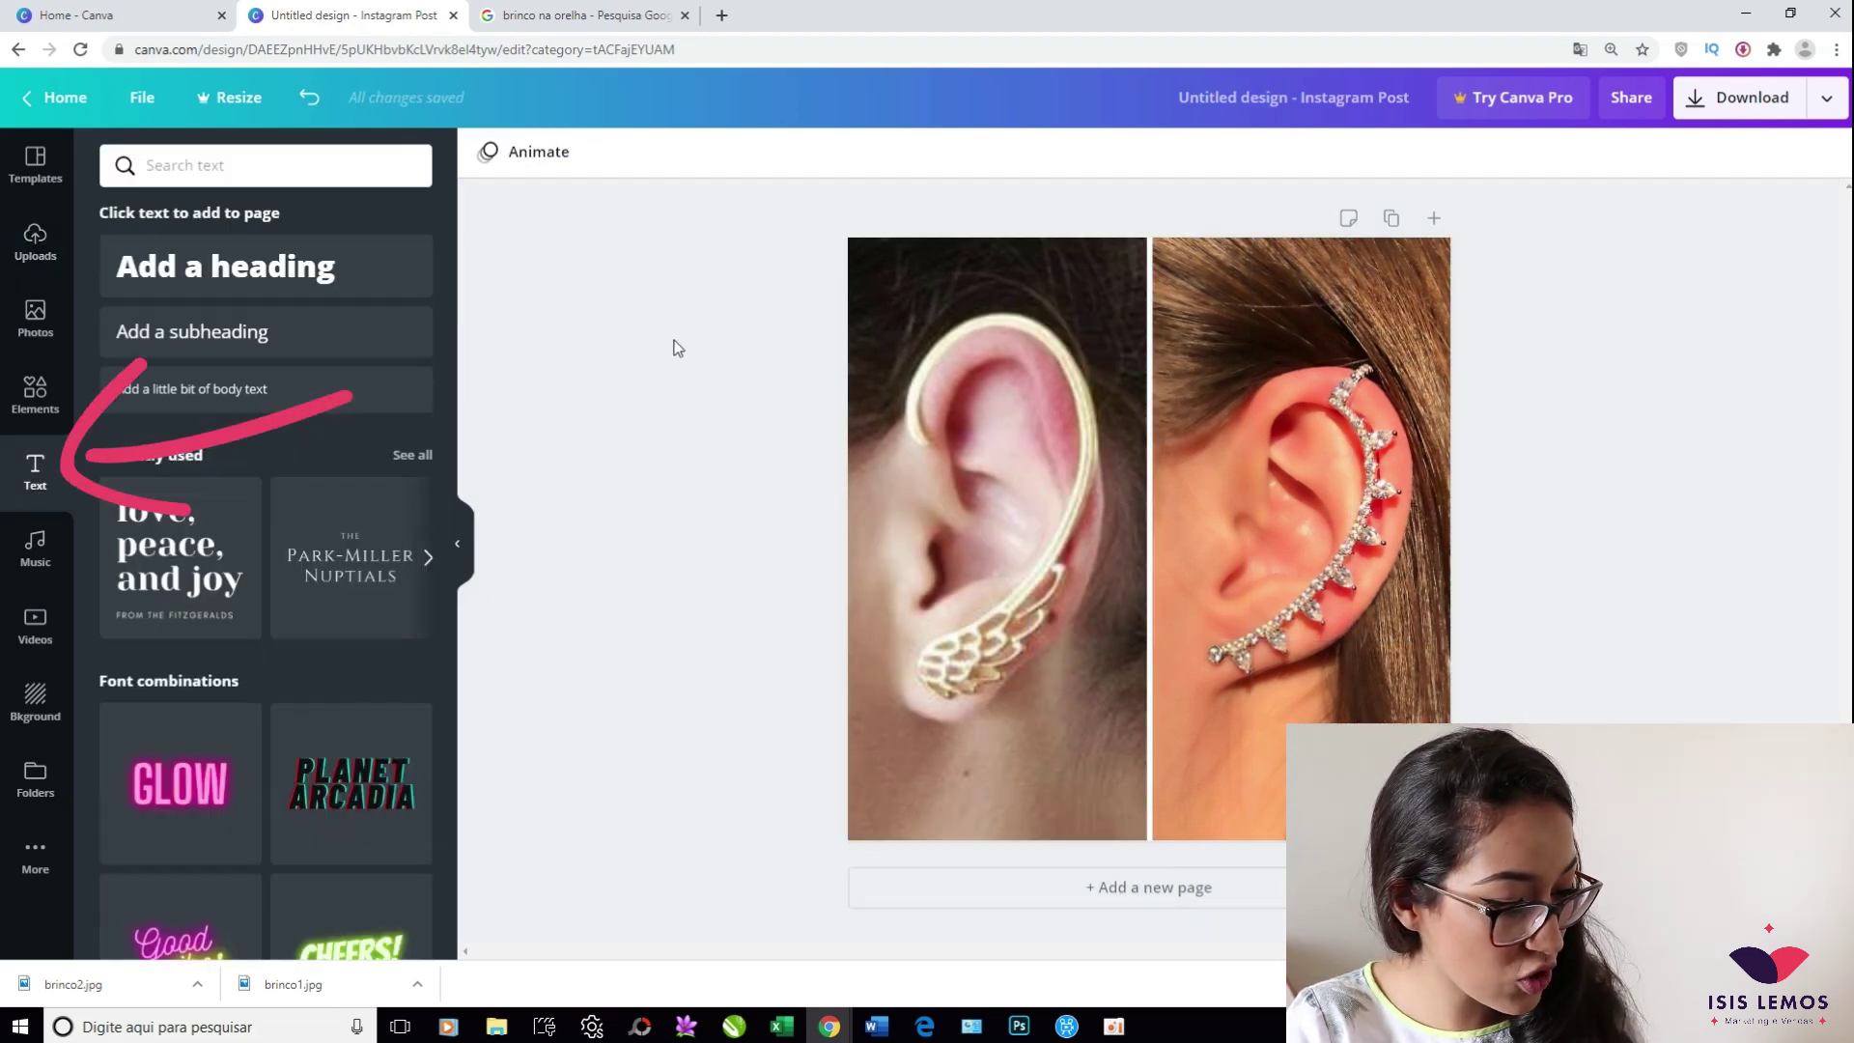
{"action": "type", "text": "Batalha"}
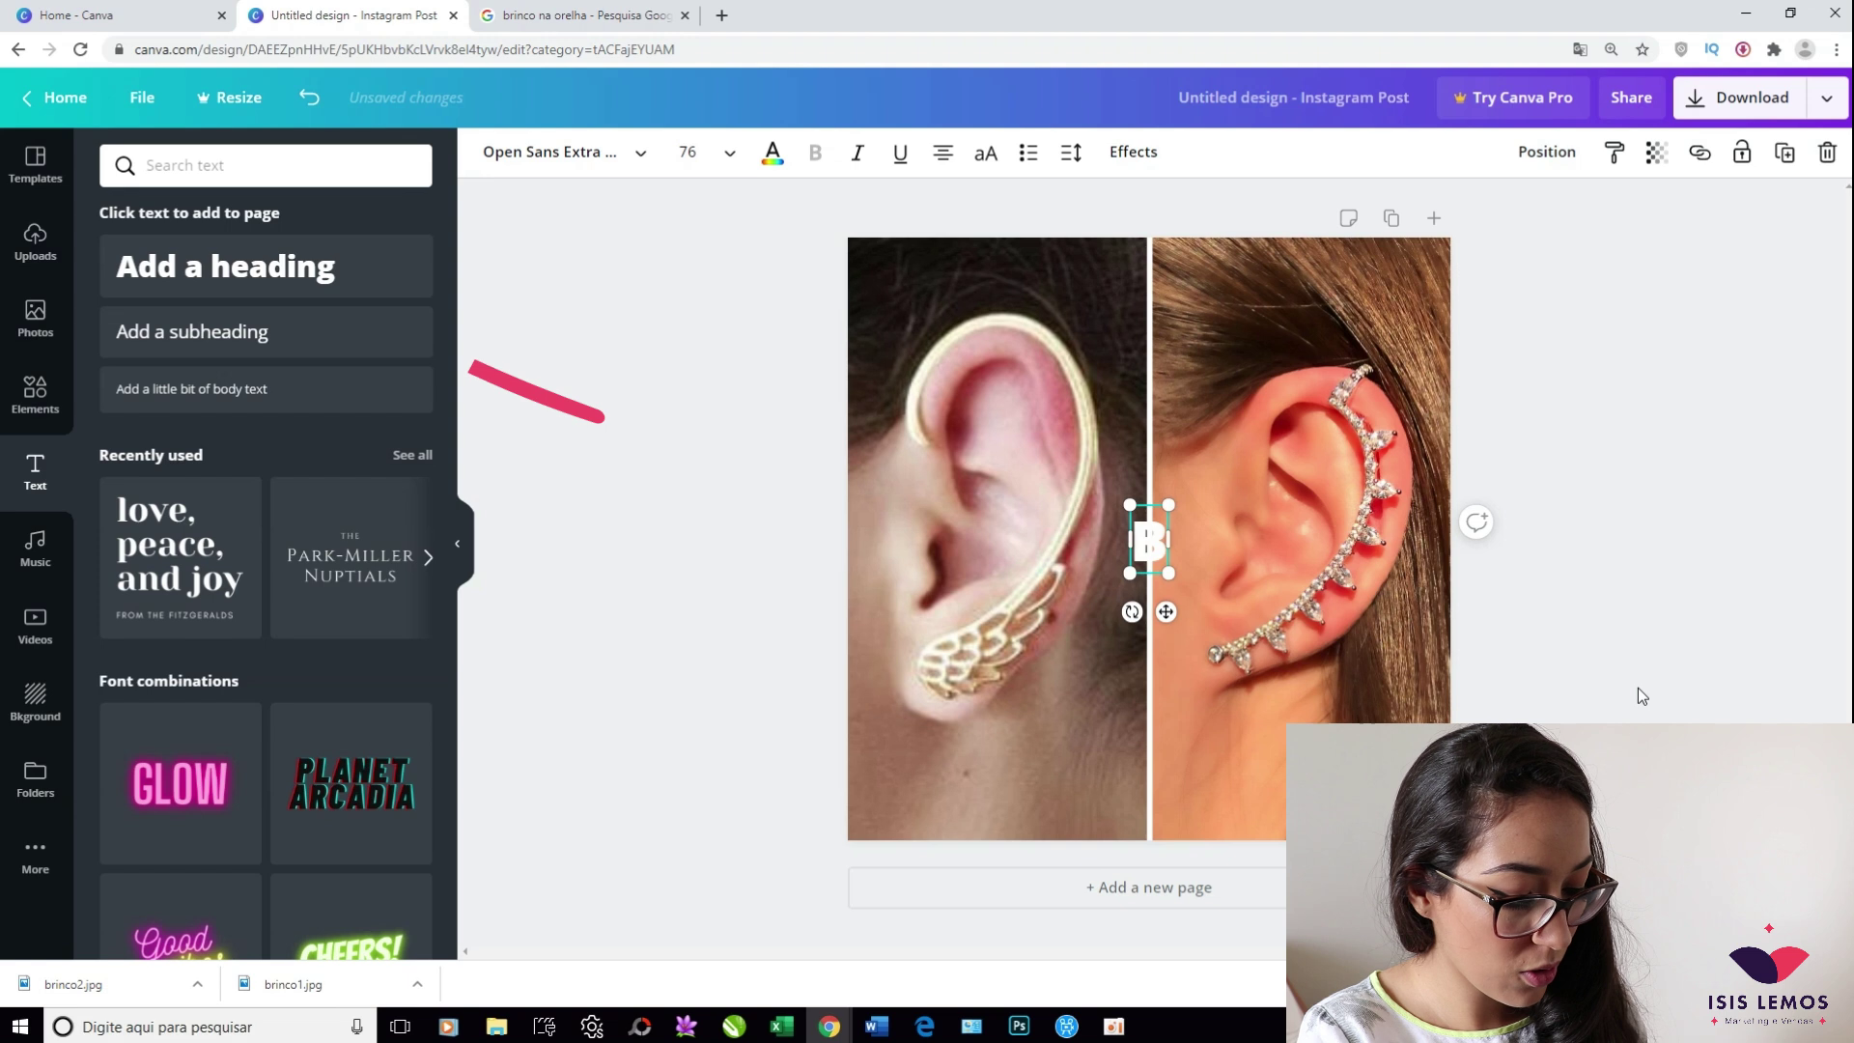
{"action": "left_click_drag", "start_coordinate": [1394, 581], "coordinate": [1468, 588]}
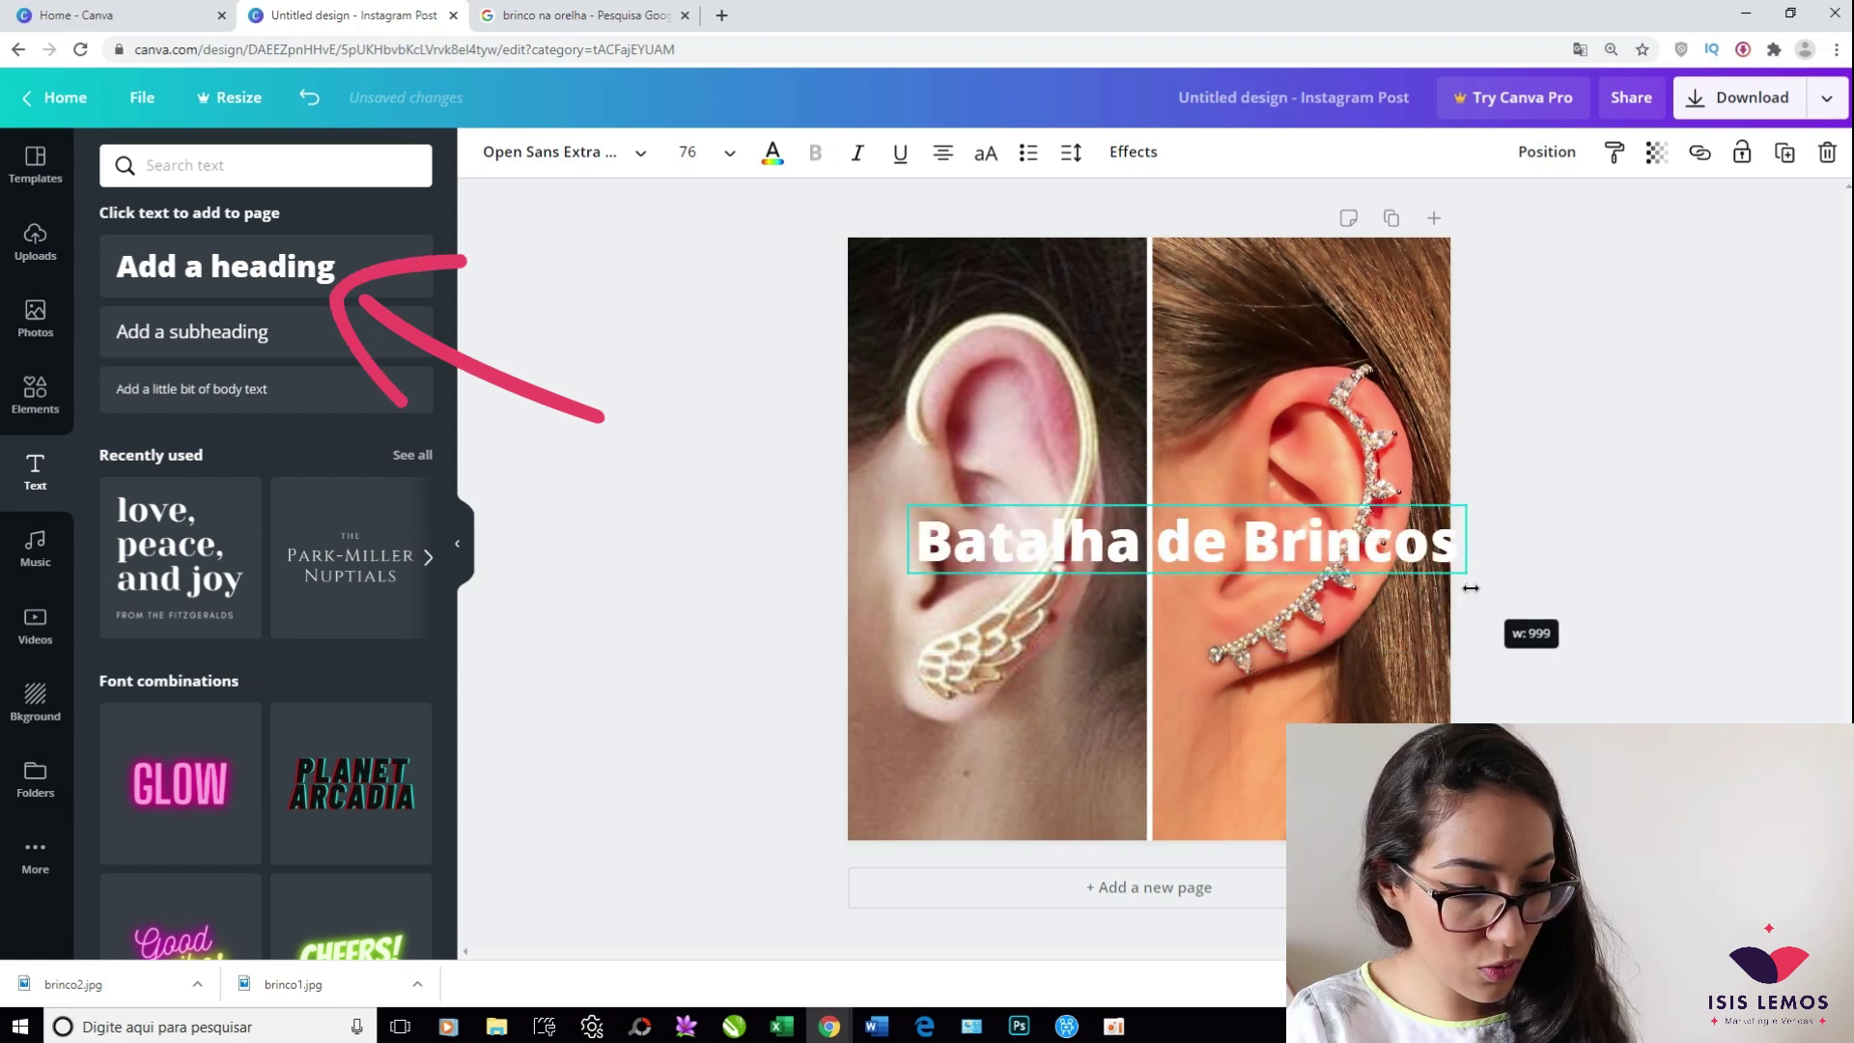
{"action": "left_click_drag", "start_coordinate": [1470, 510], "coordinate": [1369, 290]}
{"action": "left_click", "coordinate": [1474, 530]}
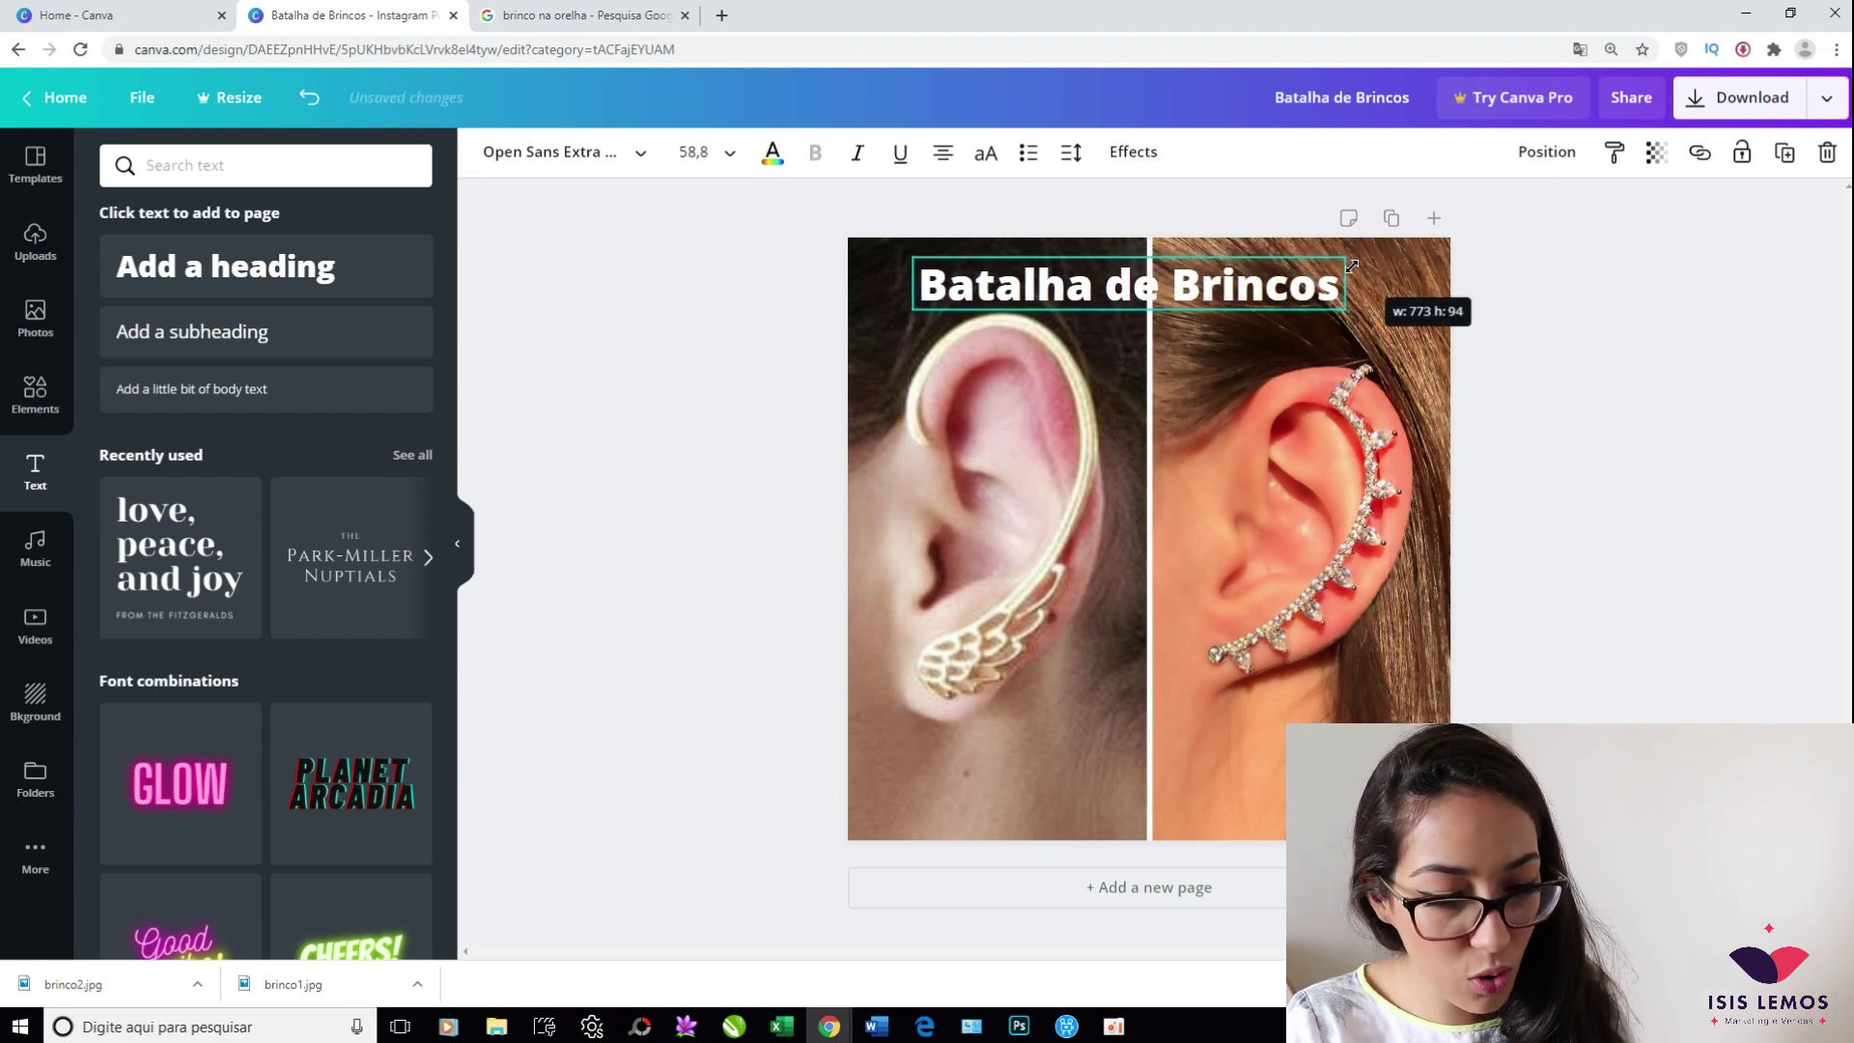
{"action": "left_click", "coordinate": [1645, 478]}
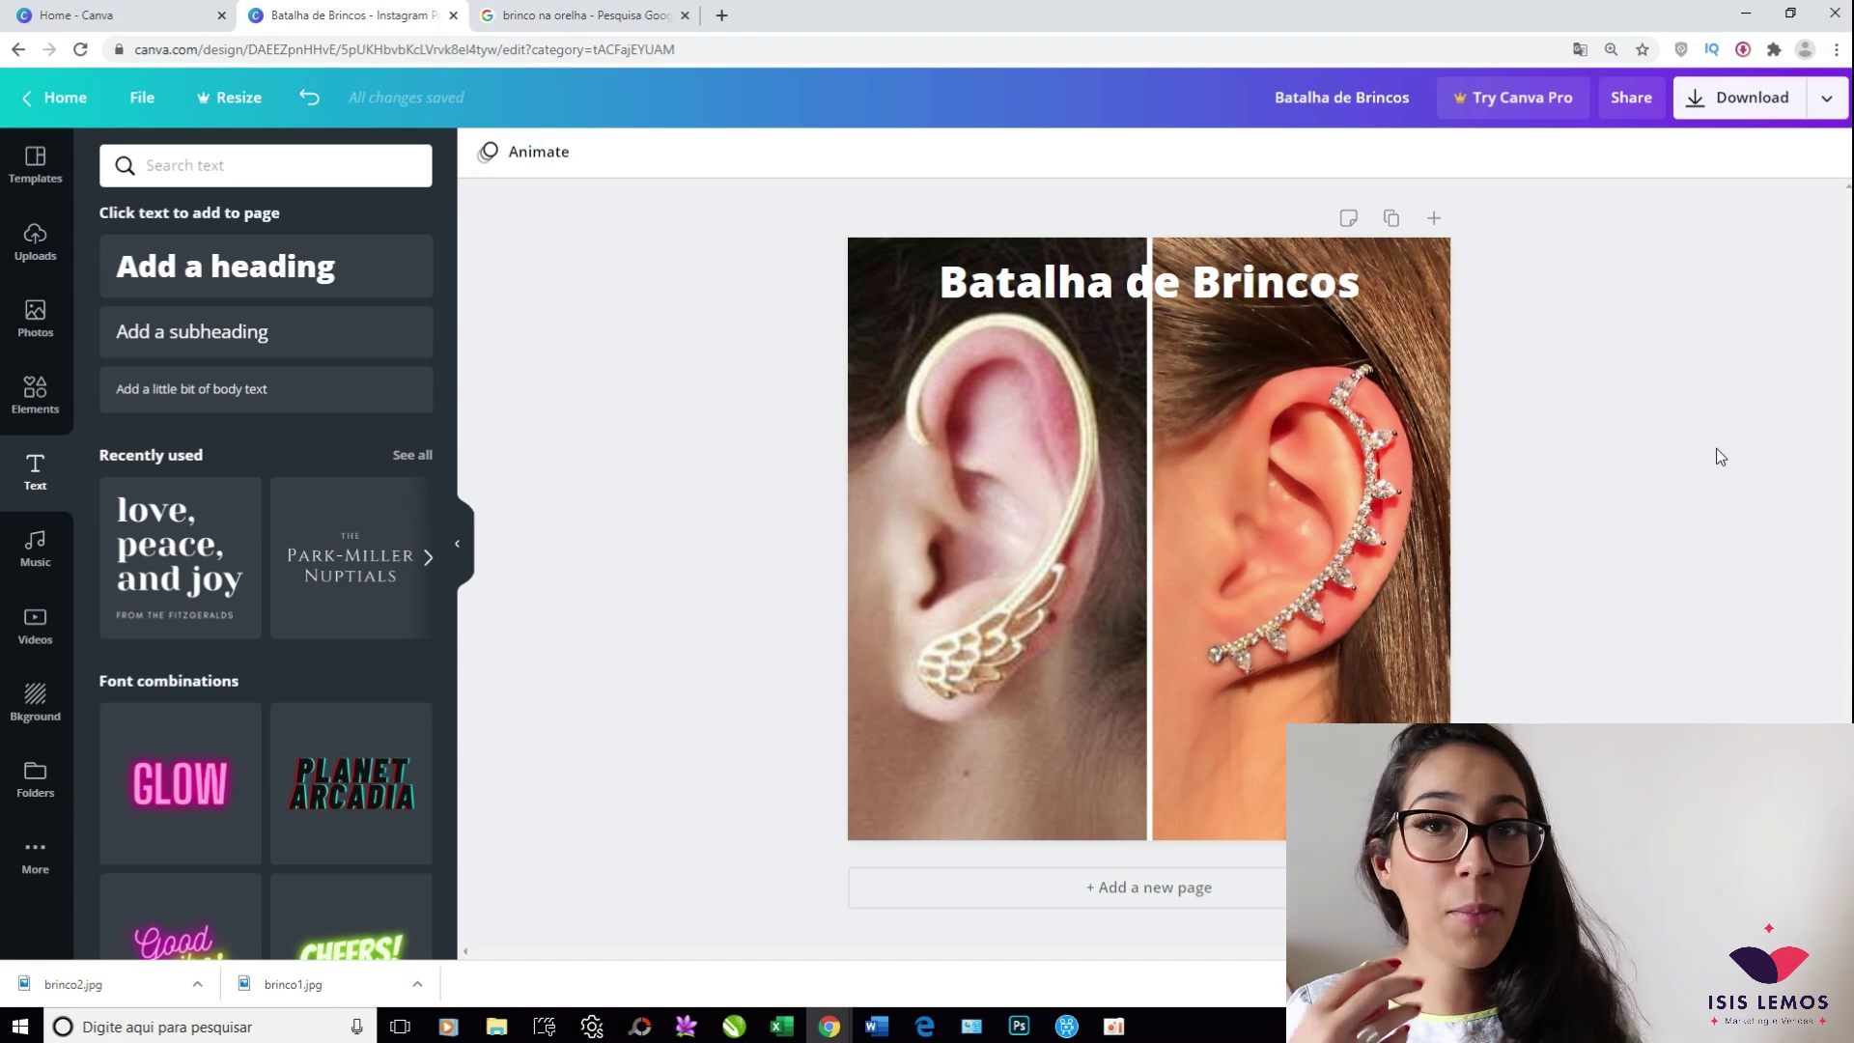
Apply a Shadow effect to the heading with colour #000000, transparency 69 and offset 81
{"action": "left_click", "coordinate": [1294, 299]}
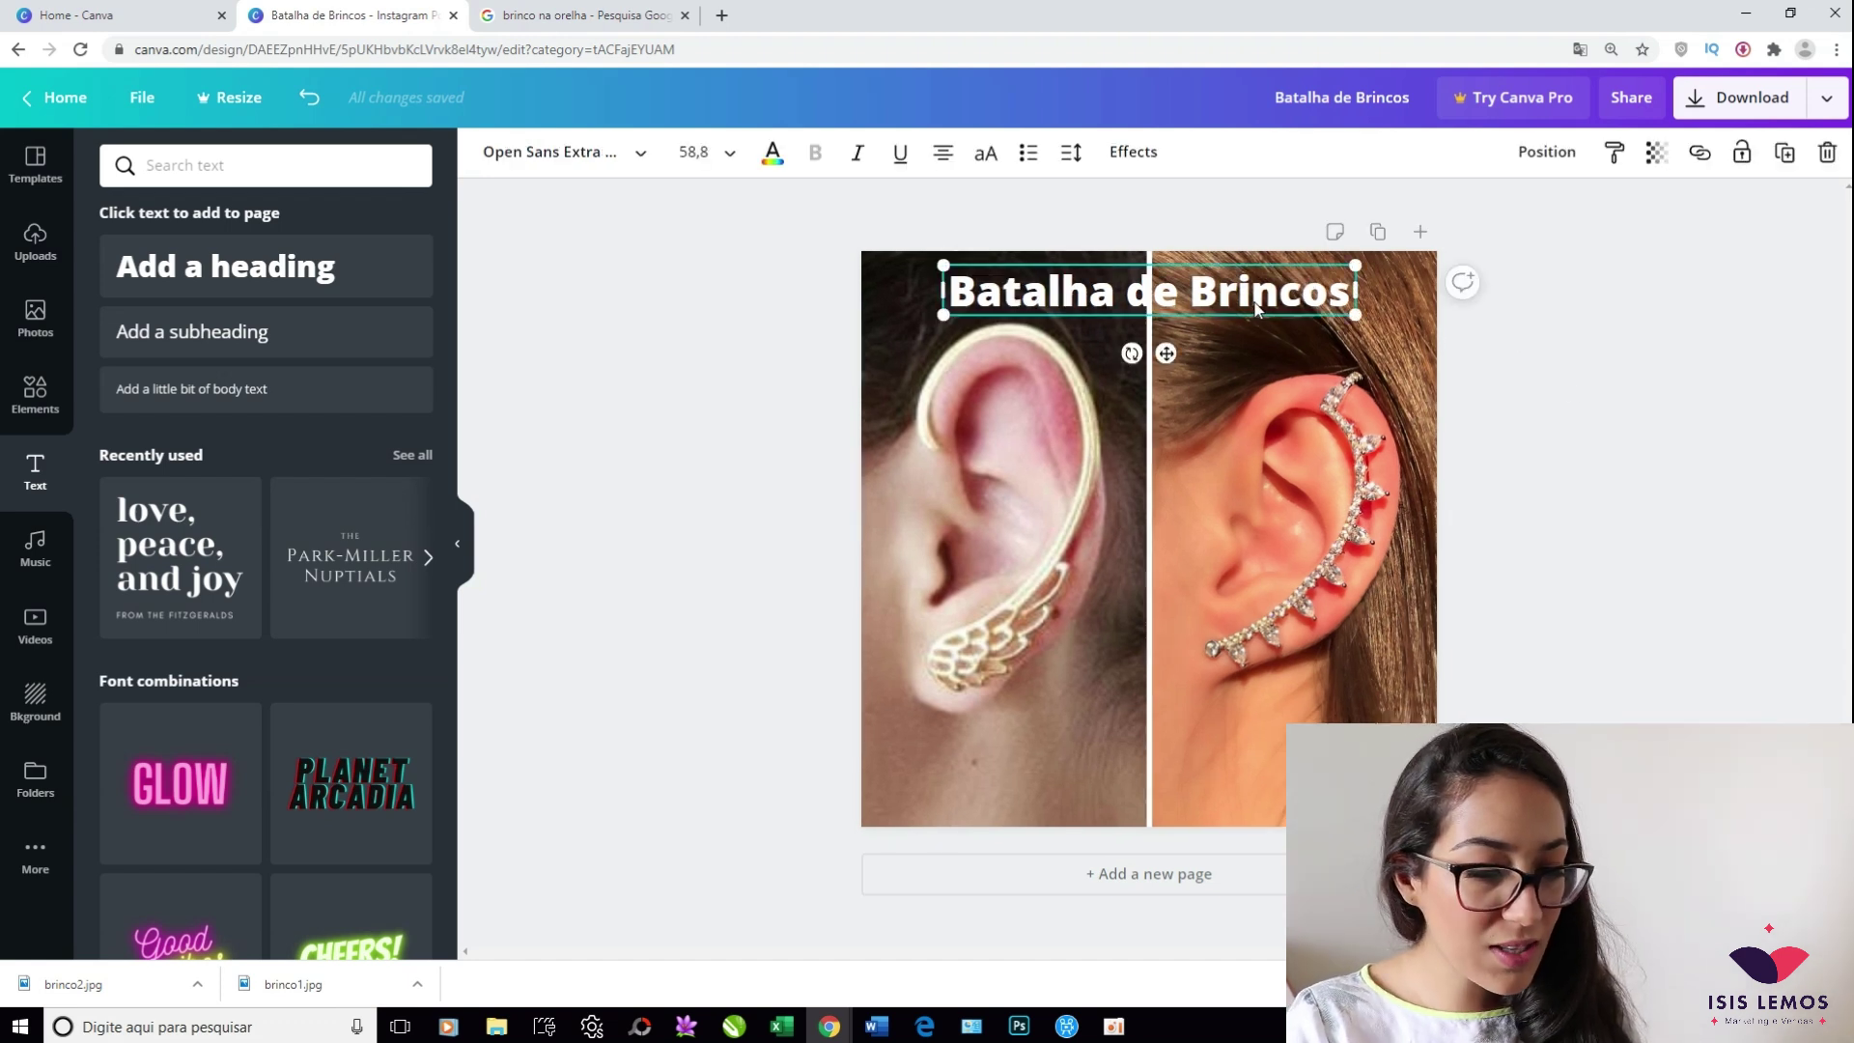
{"action": "left_click", "coordinate": [1133, 154]}
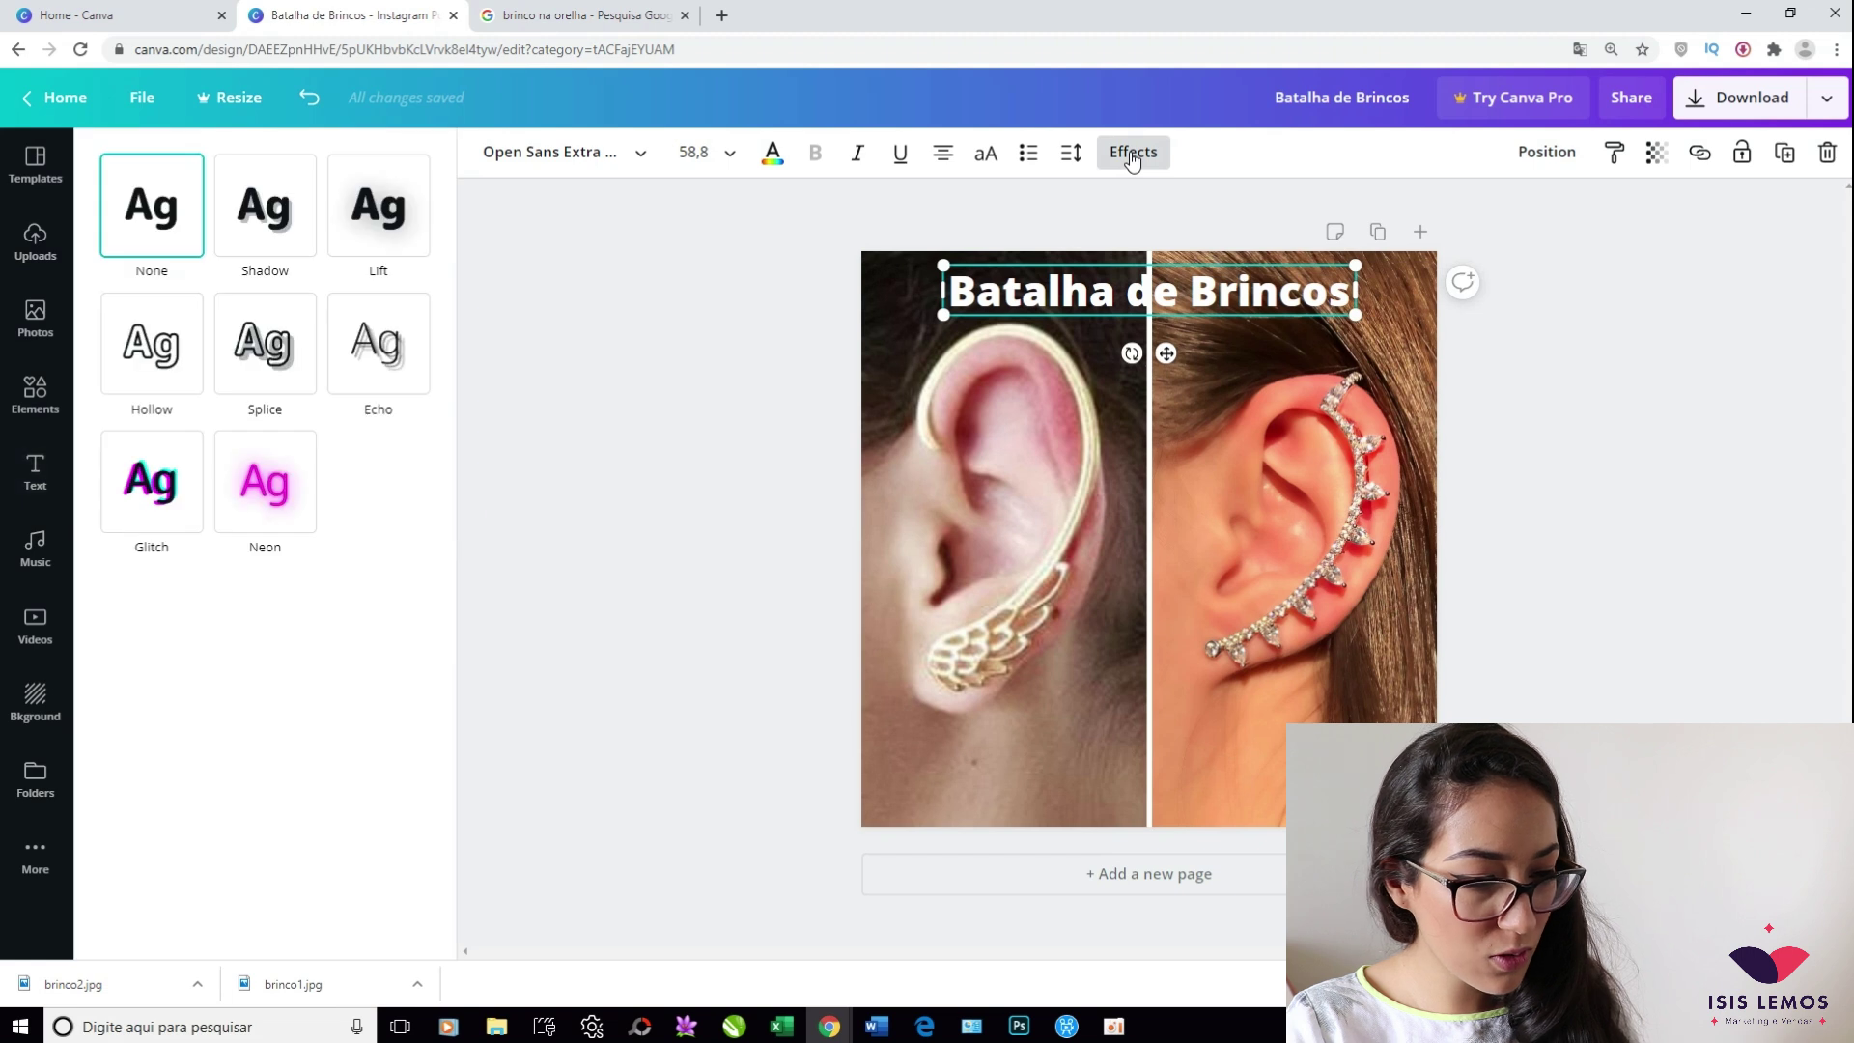
{"action": "left_click", "coordinate": [262, 206]}
{"action": "left_click", "coordinate": [413, 550]}
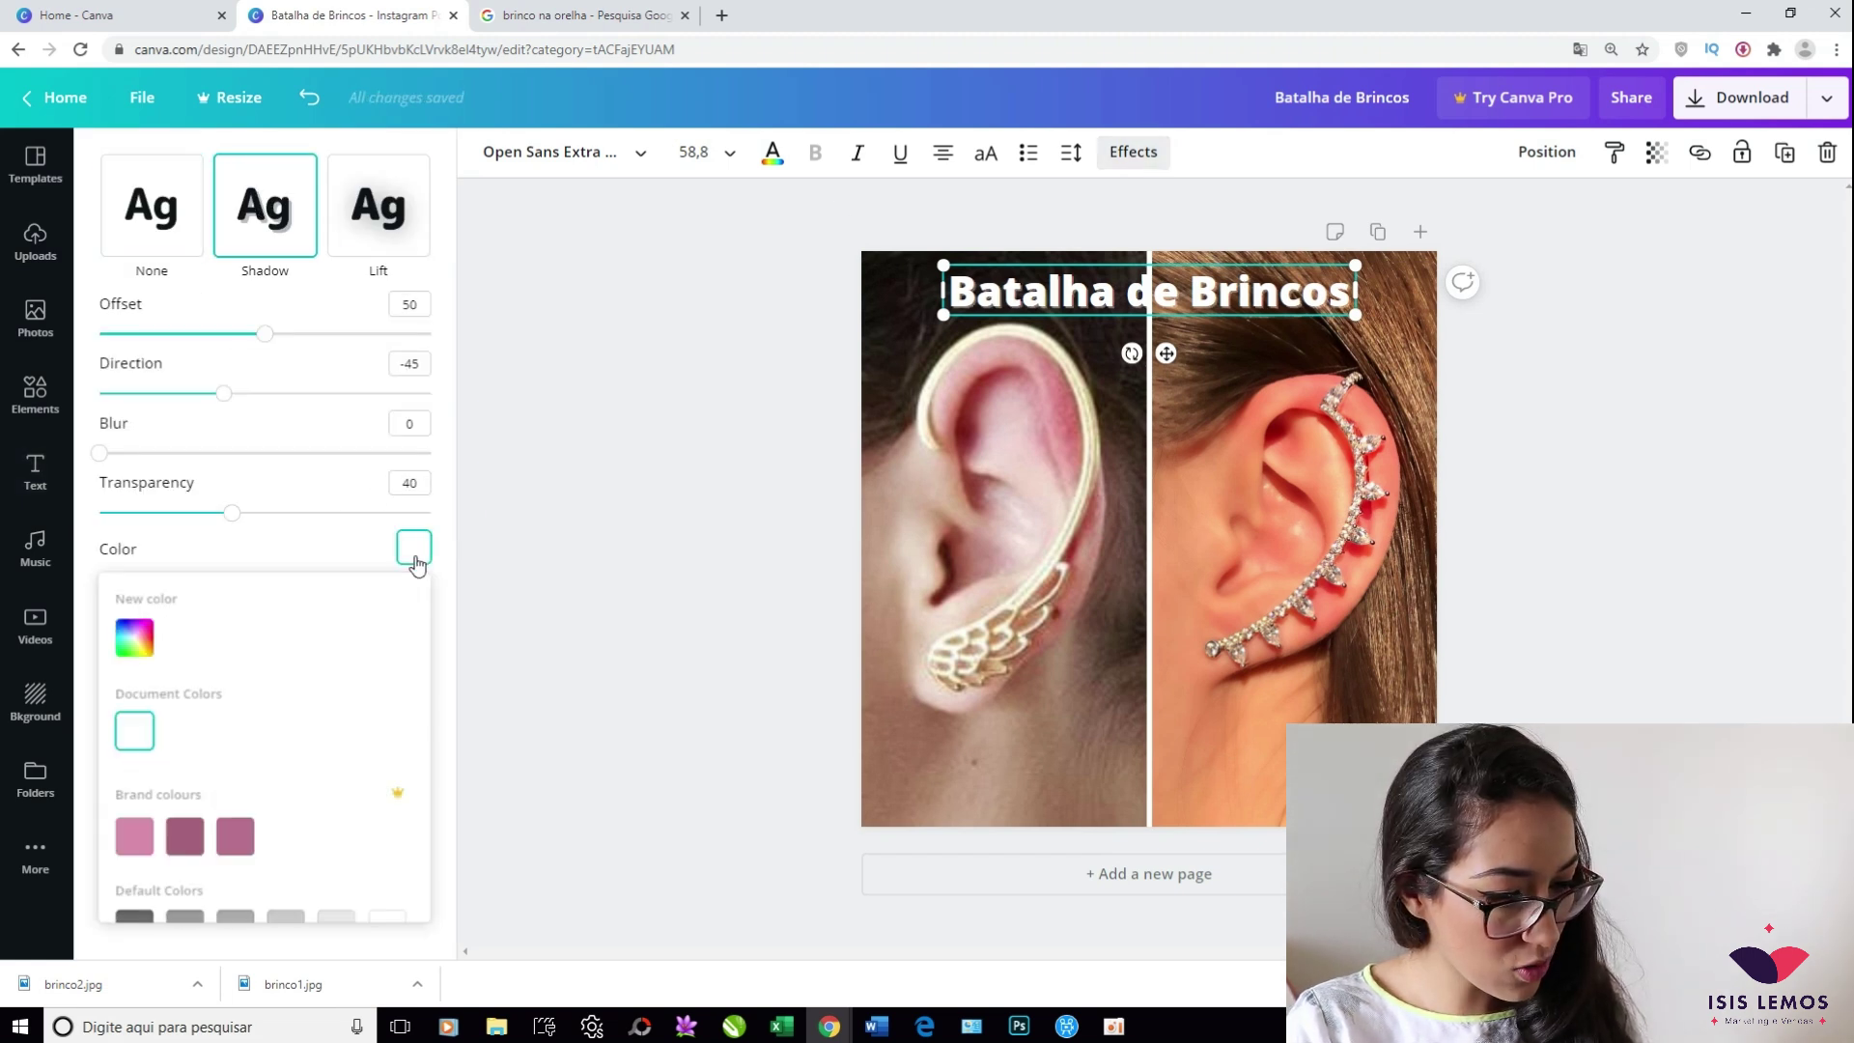
{"action": "left_click", "coordinate": [135, 630]}
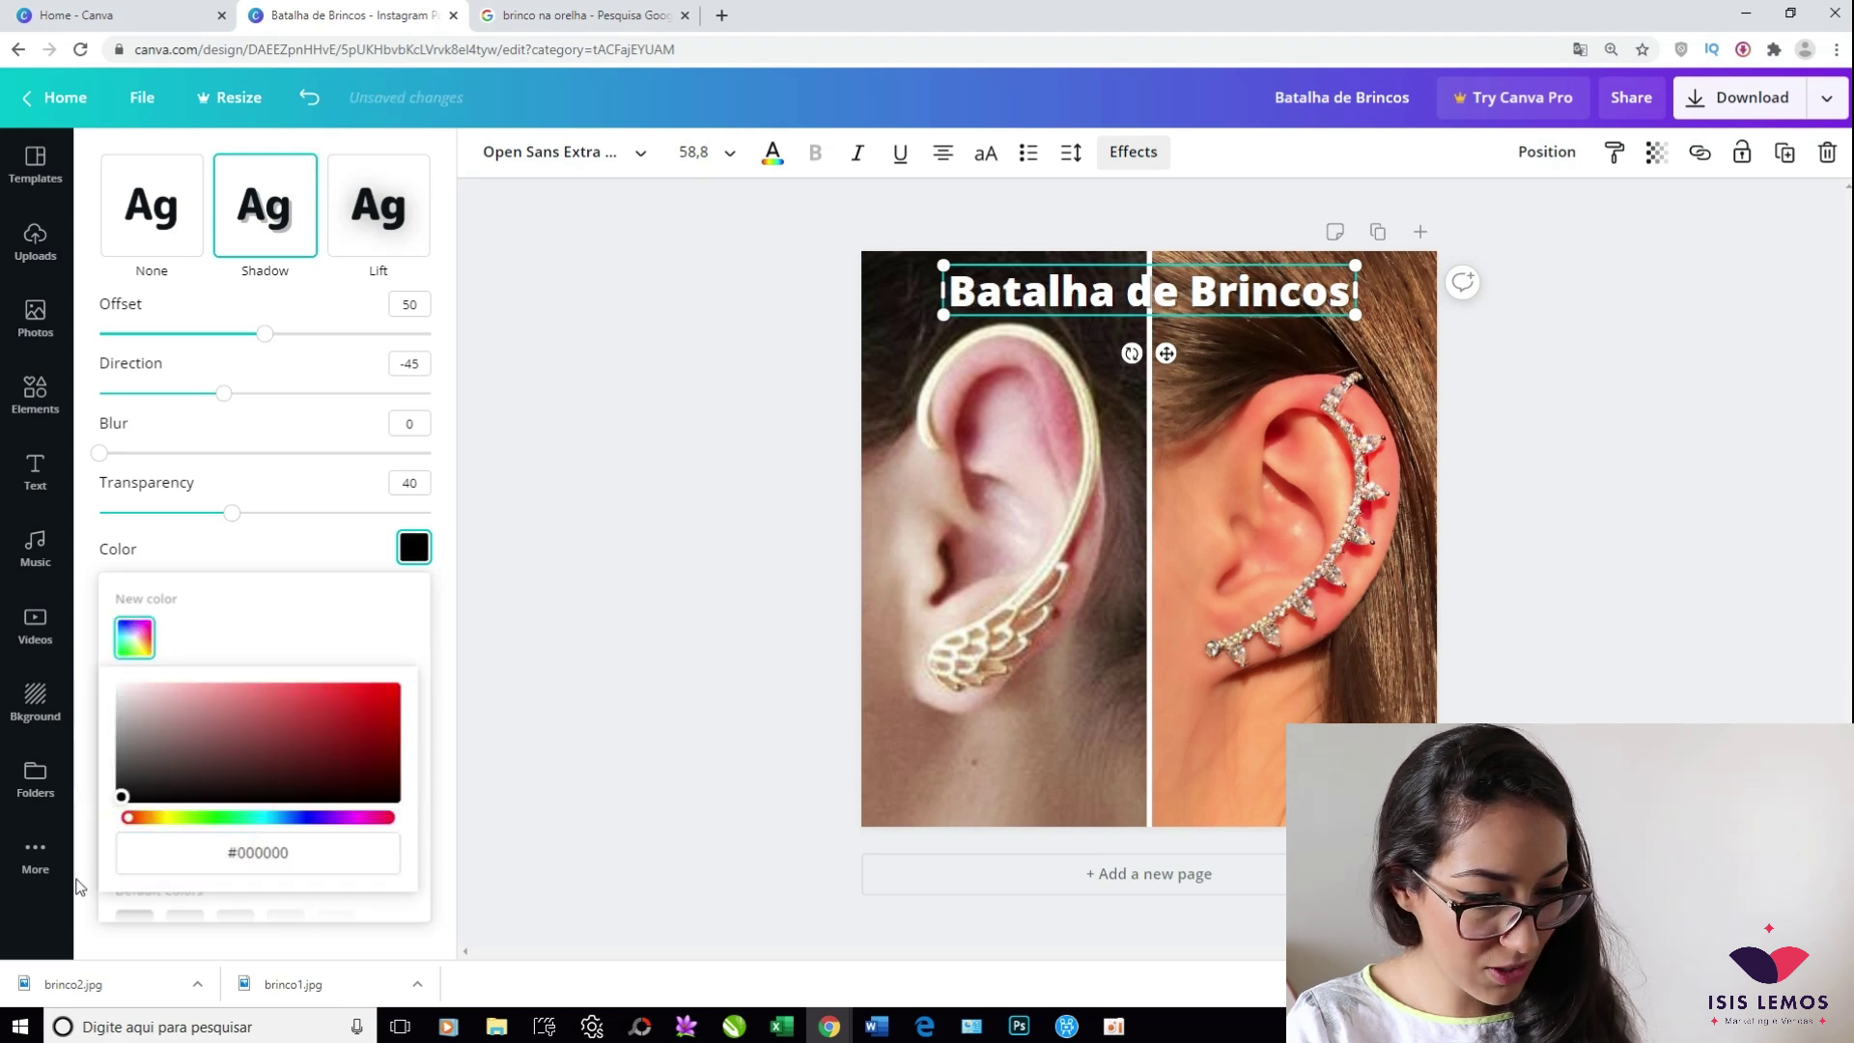
{"action": "left_click", "coordinate": [281, 542]}
{"action": "left_click_drag", "start_coordinate": [125, 512], "coordinate": [328, 513]}
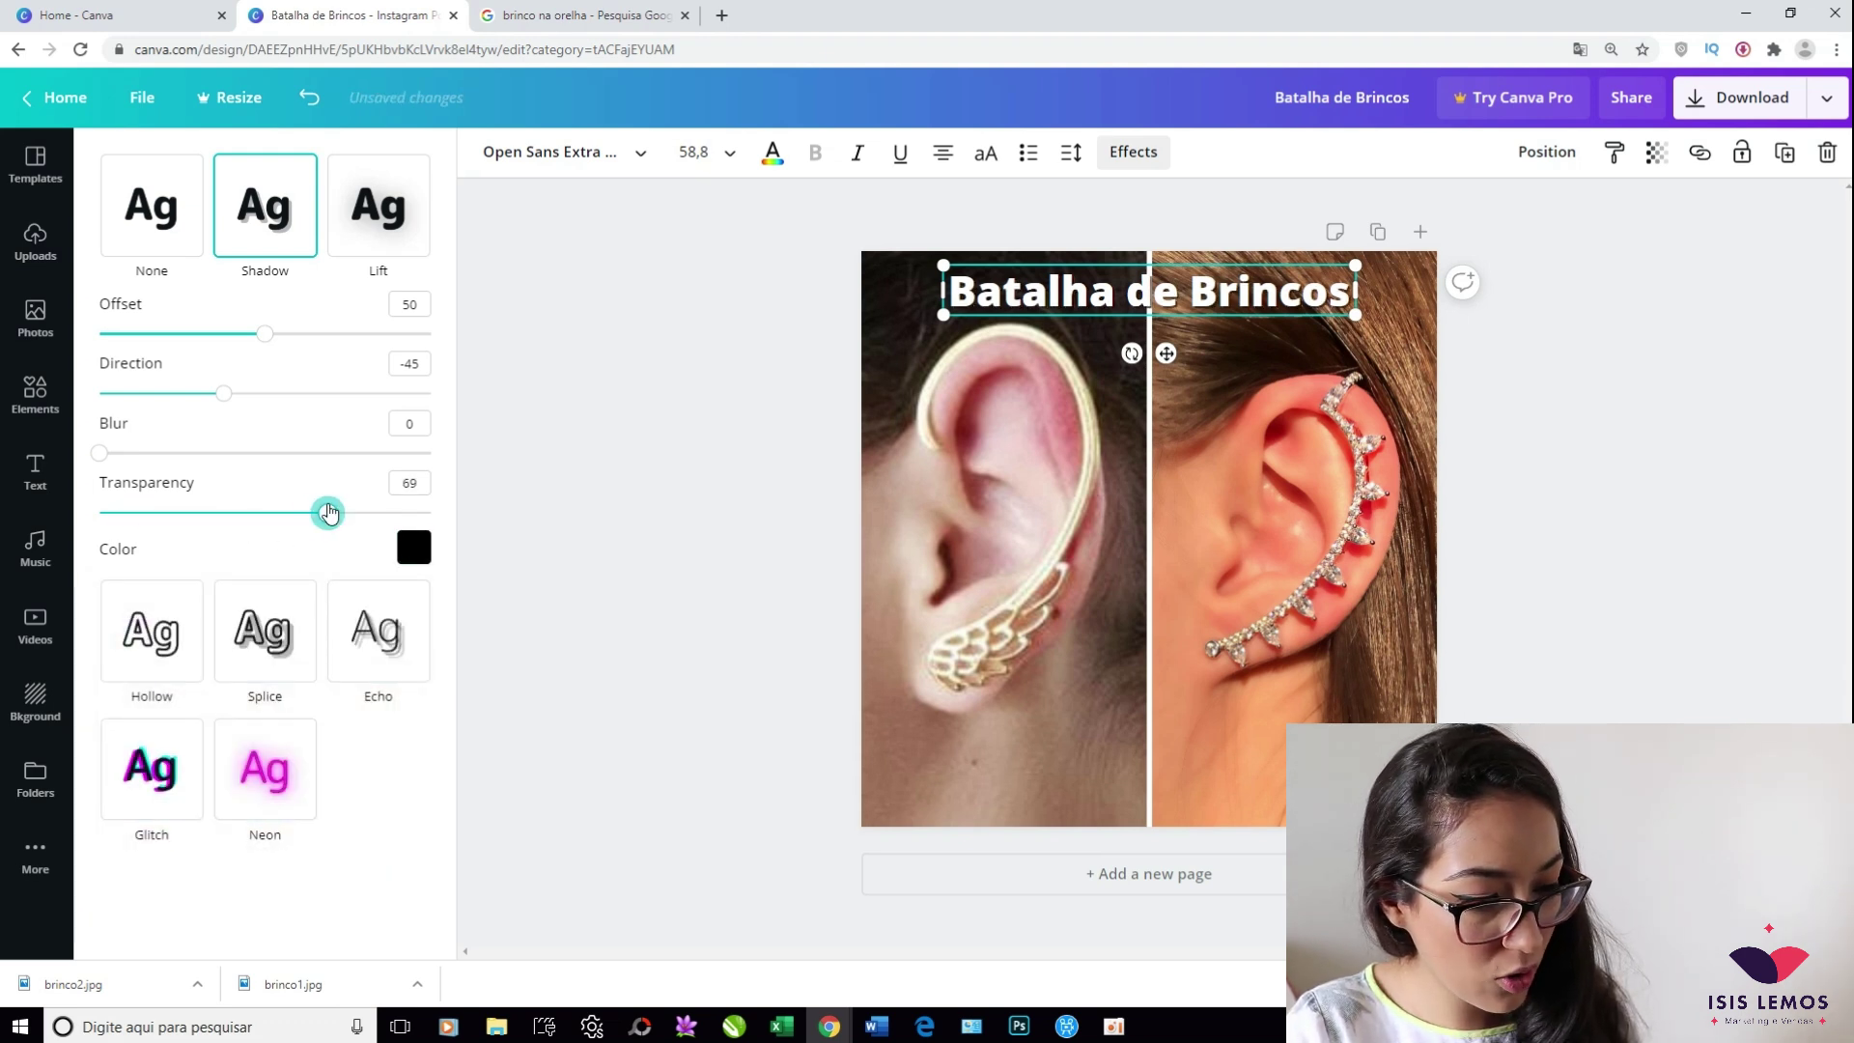
{"action": "left_click_drag", "start_coordinate": [265, 333], "coordinate": [370, 346]}
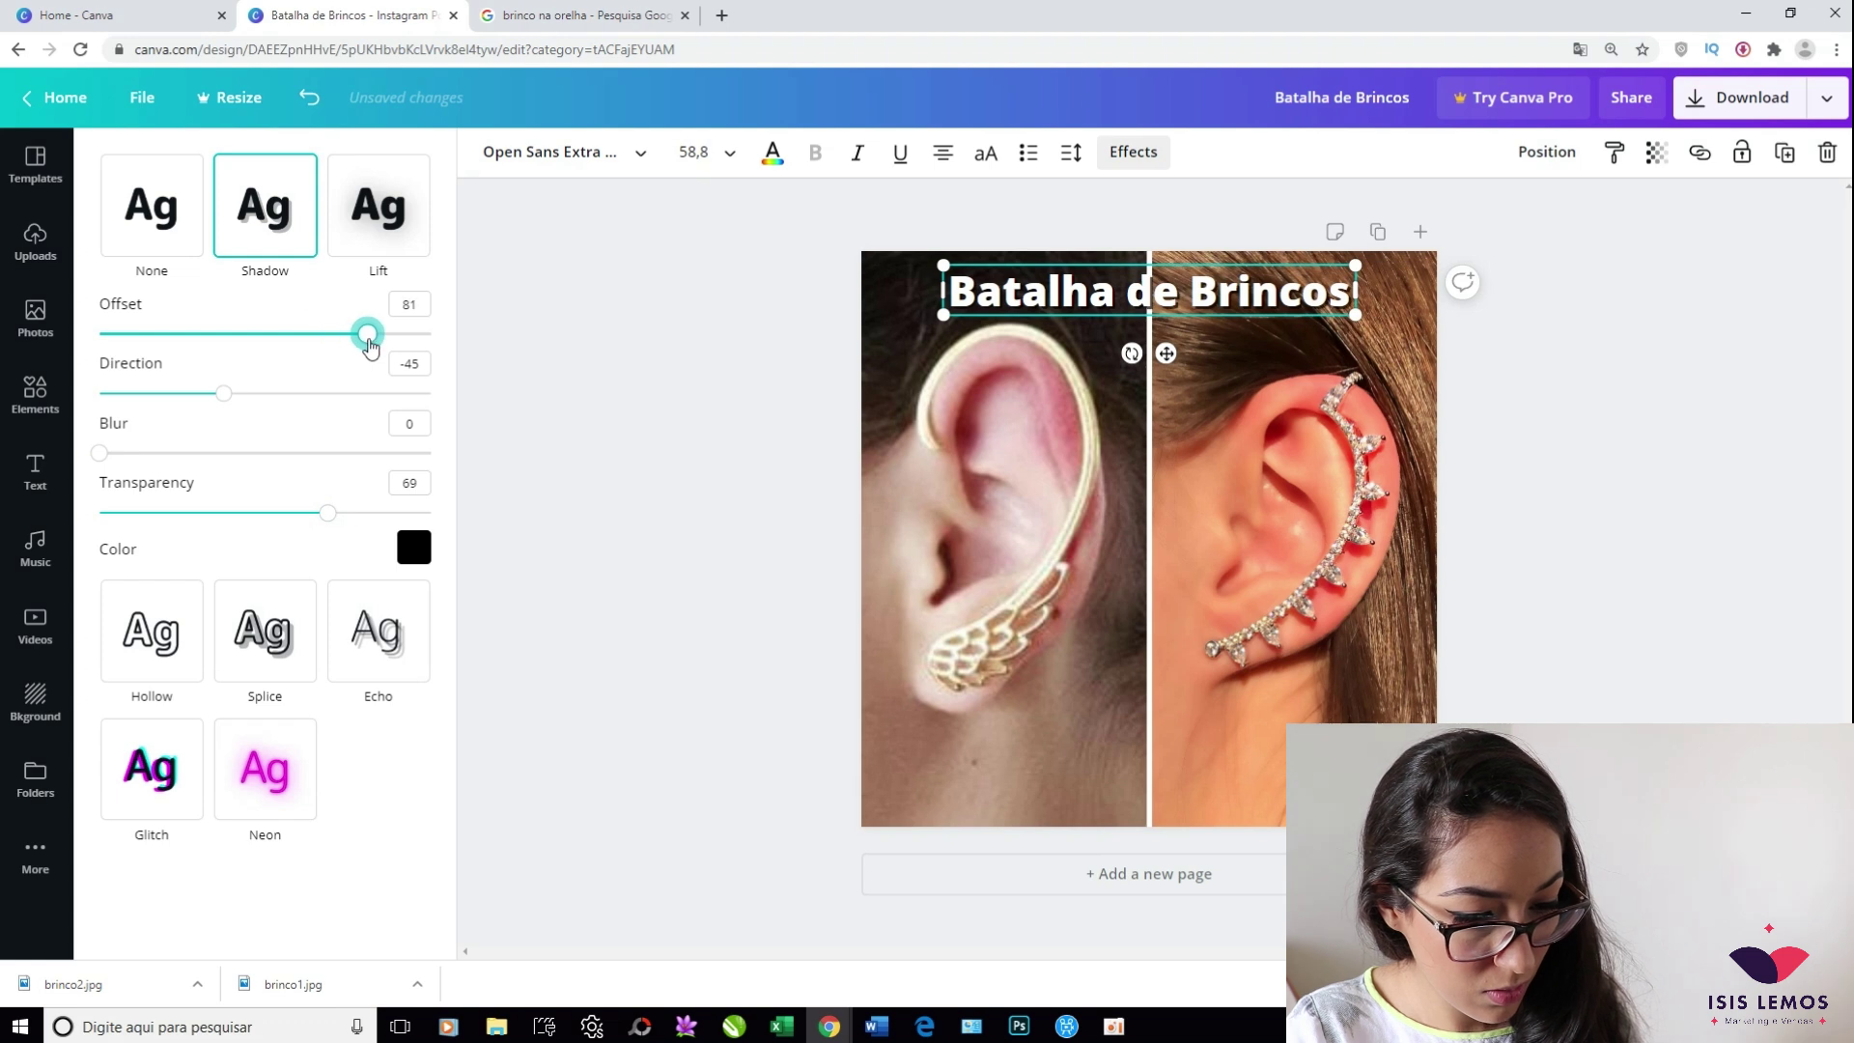
{"action": "left_click", "coordinate": [1643, 542]}
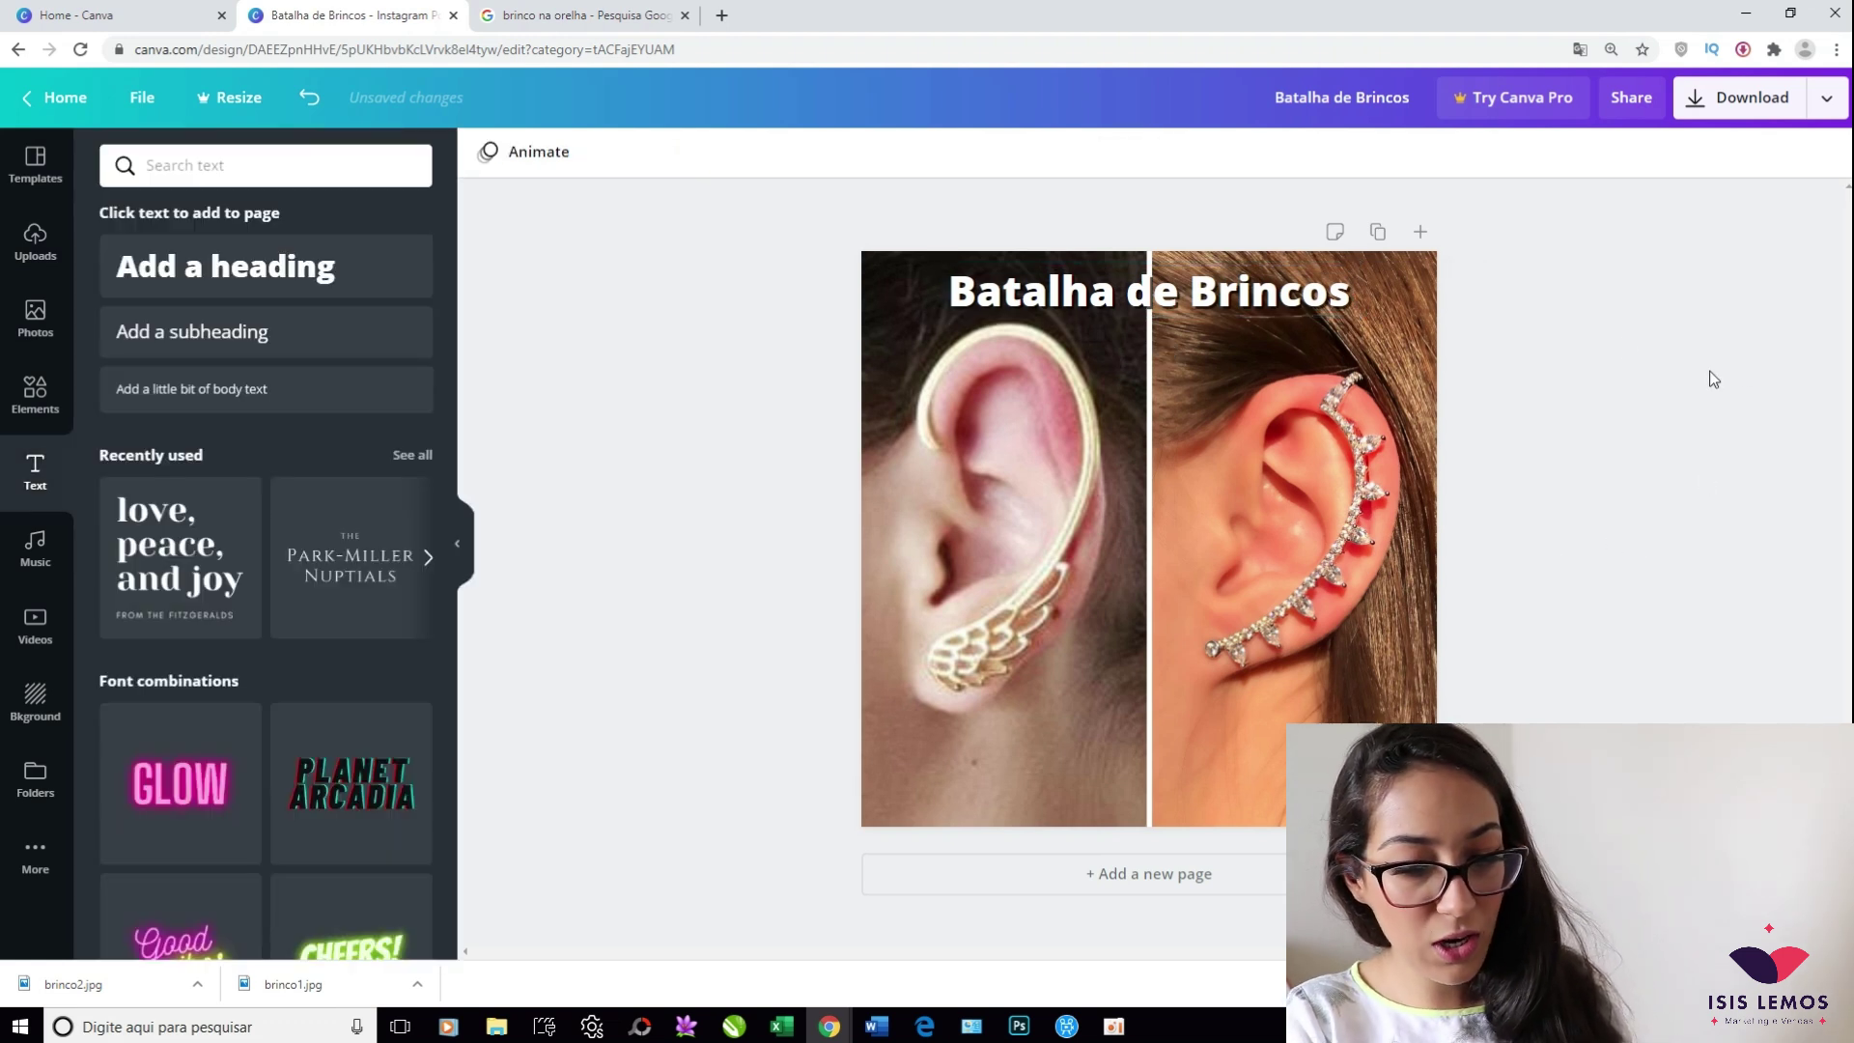
Try the fonts Now and Lovelo on the heading and settle on League Spartan
{"action": "left_click", "coordinate": [1685, 744]}
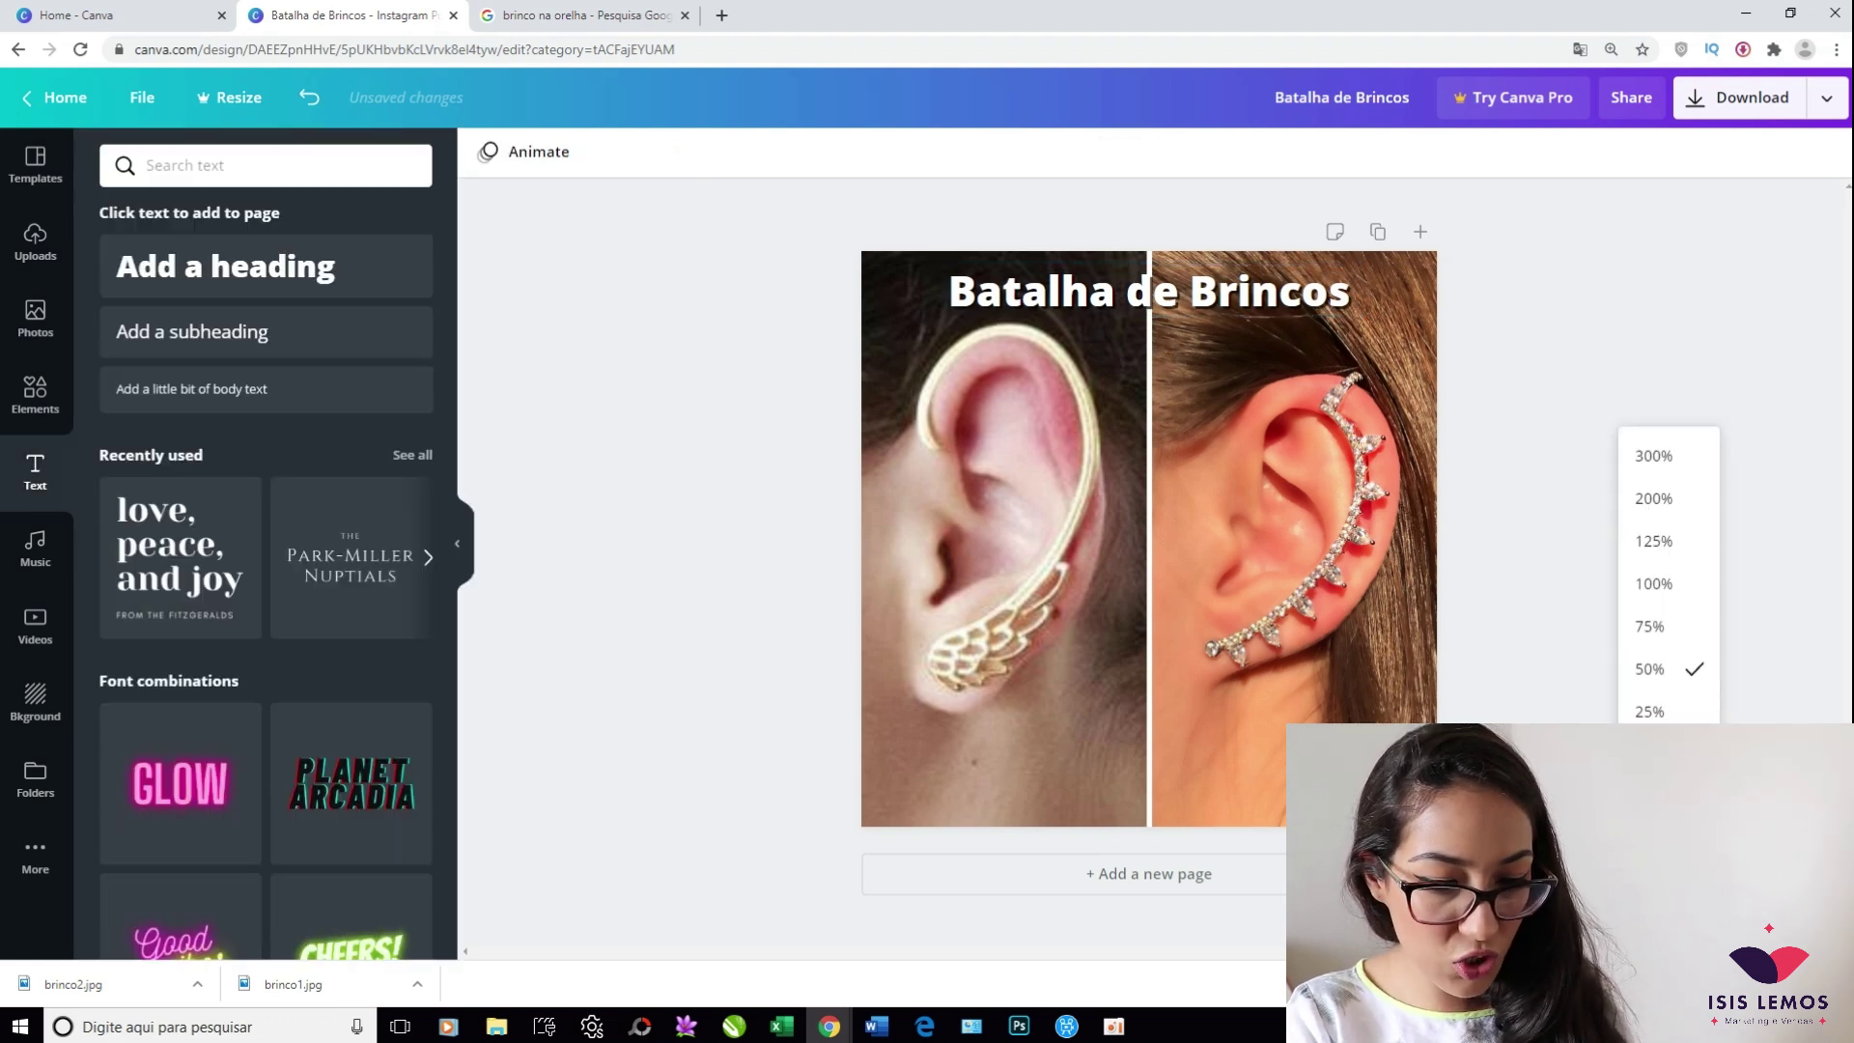
{"action": "left_click", "coordinate": [1680, 706]}
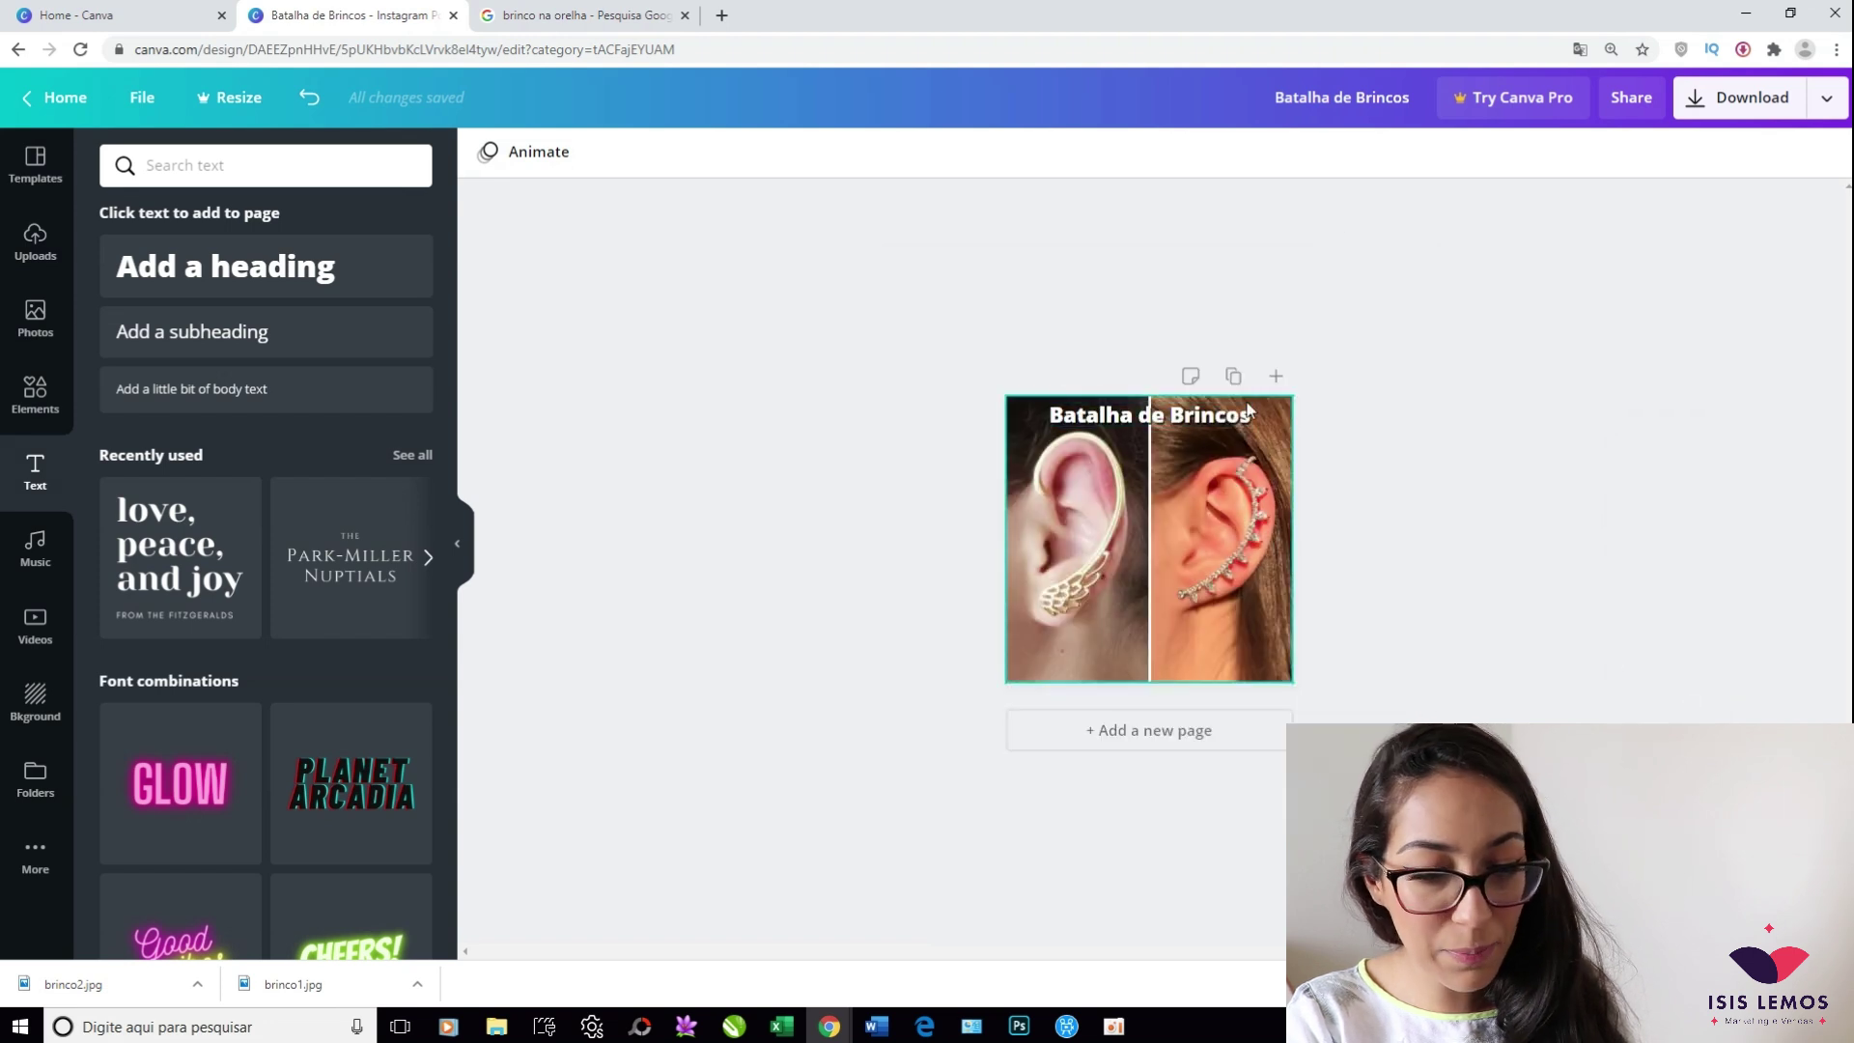
{"action": "left_click", "coordinate": [1223, 423]}
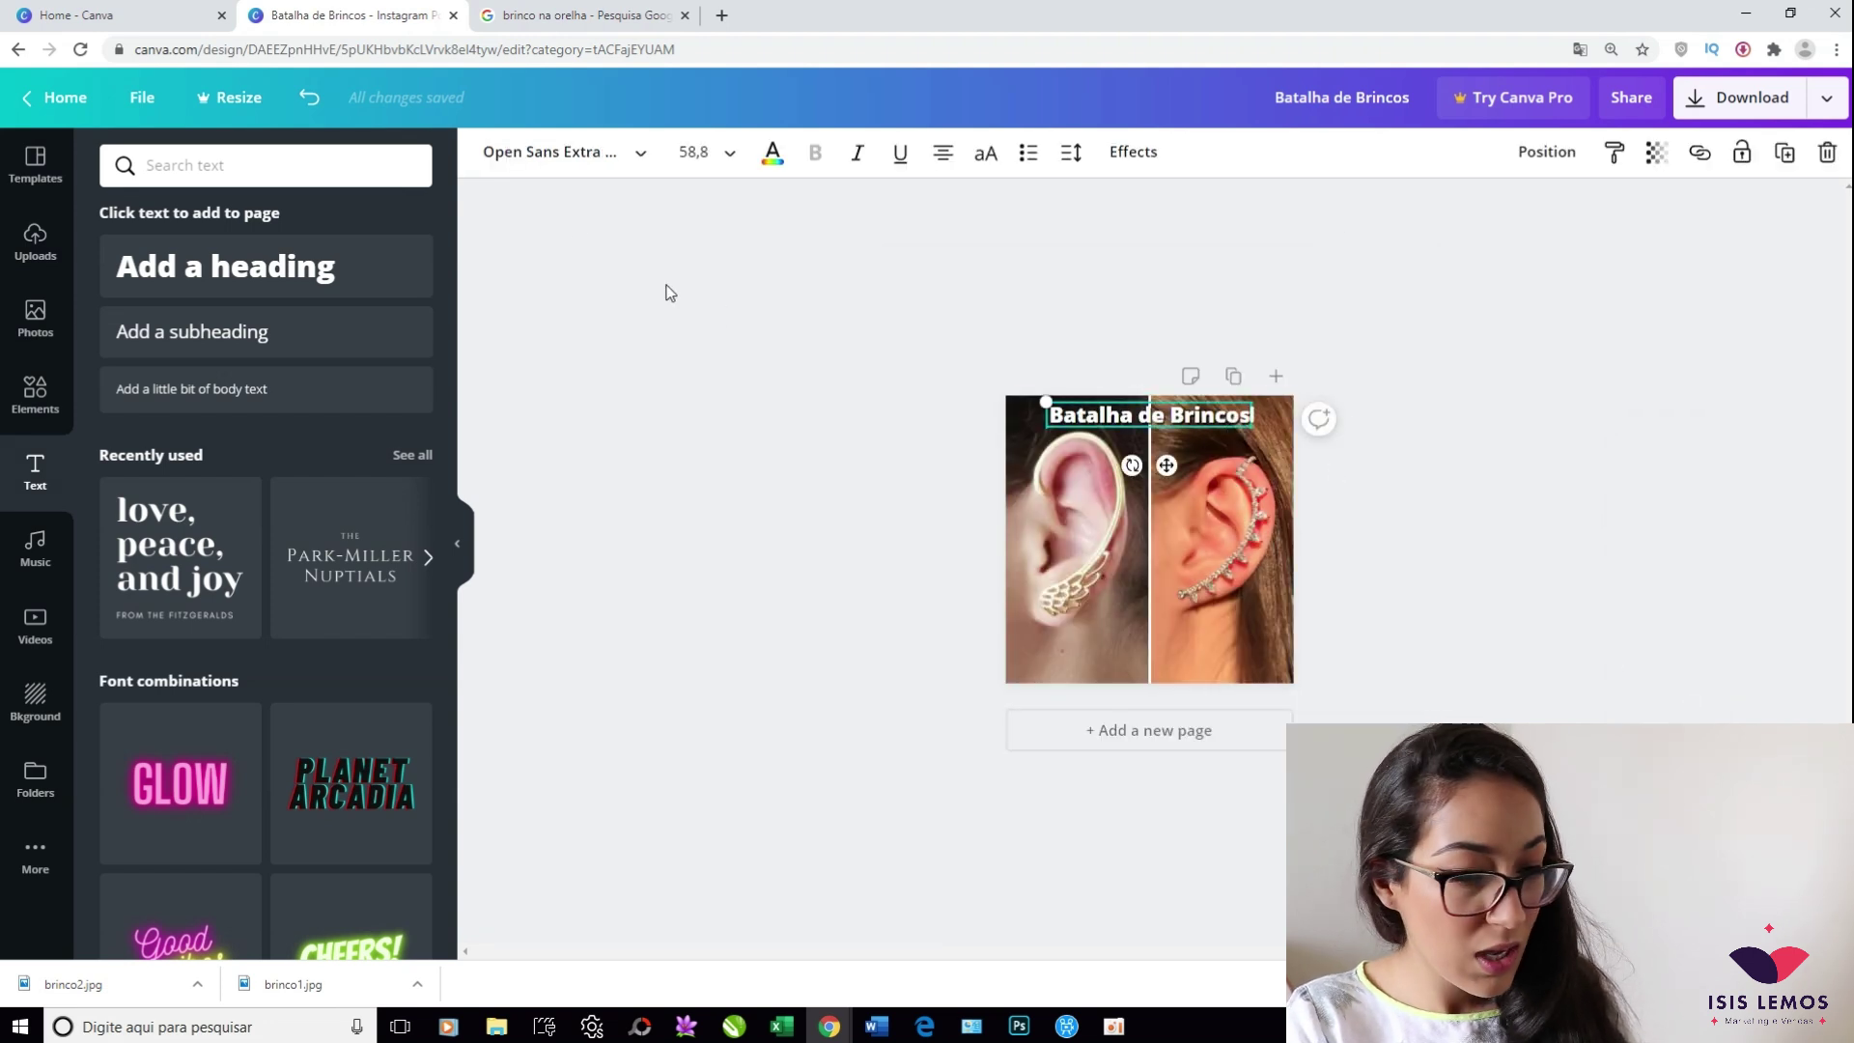
{"action": "left_click", "coordinate": [558, 159]}
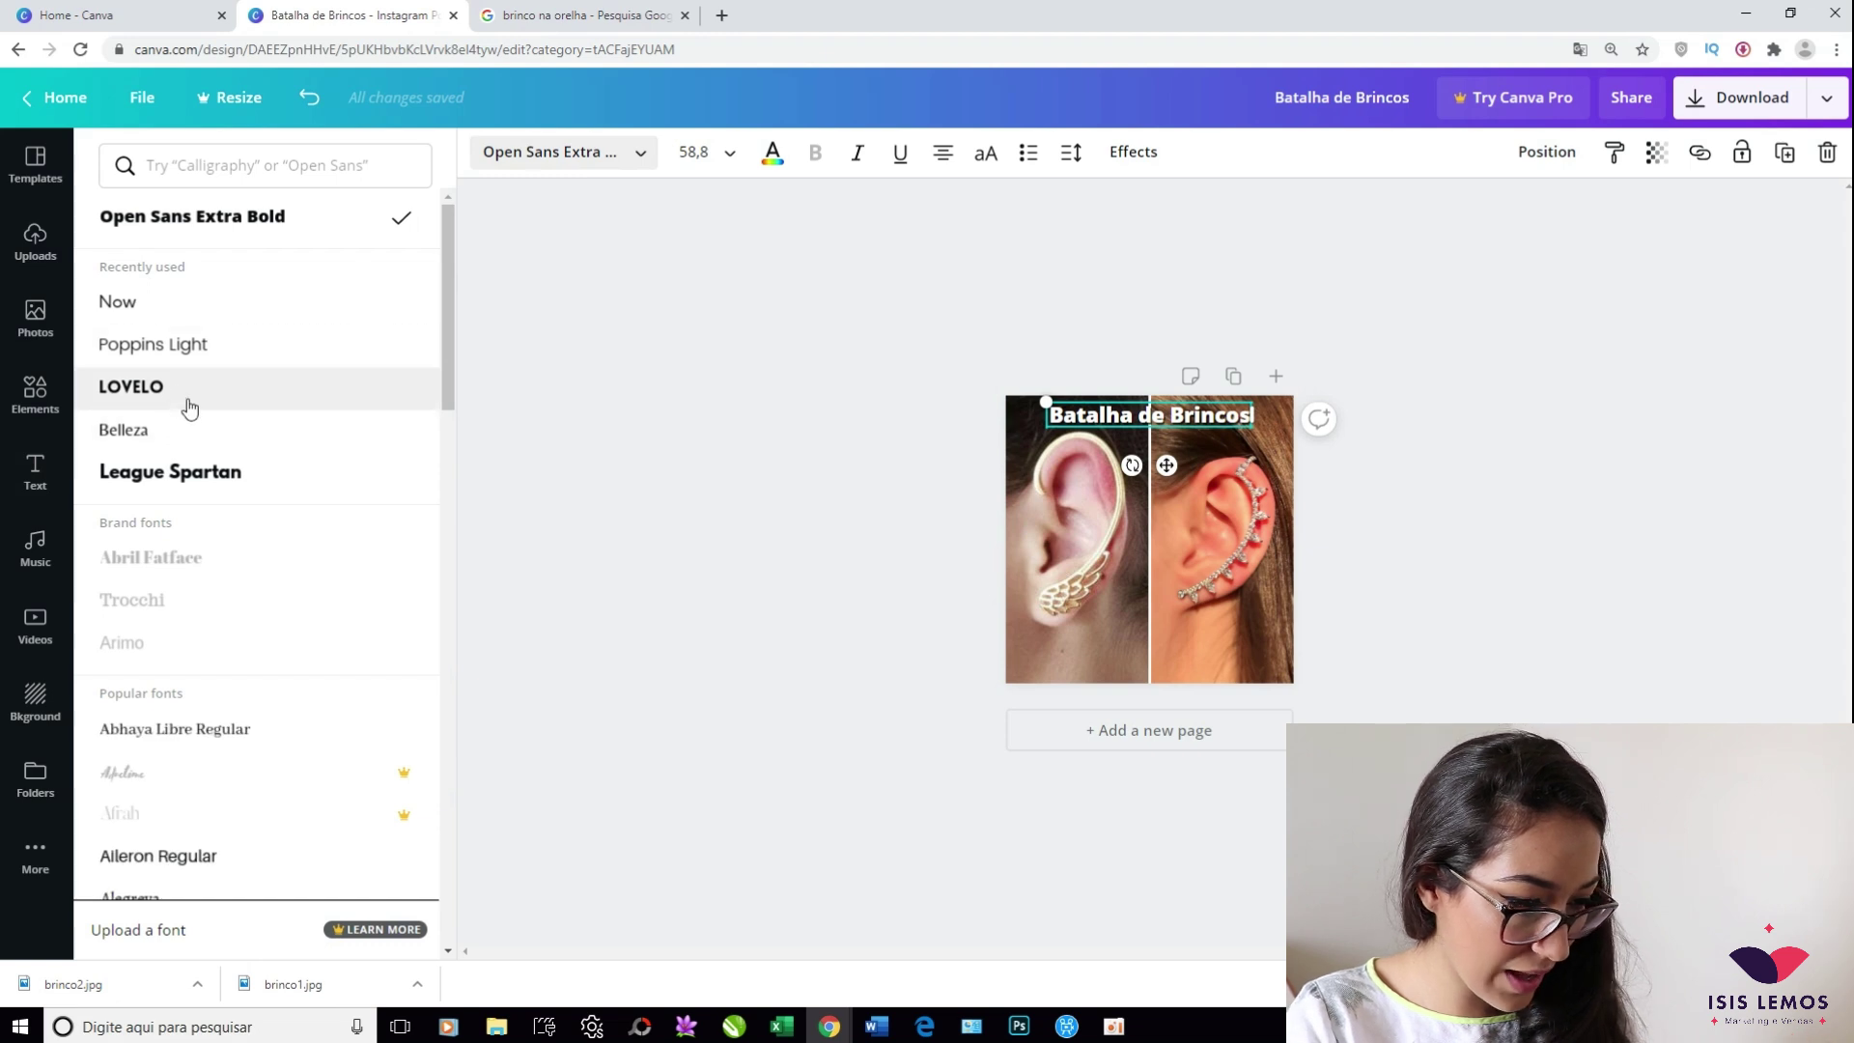
{"action": "left_click", "coordinate": [161, 309]}
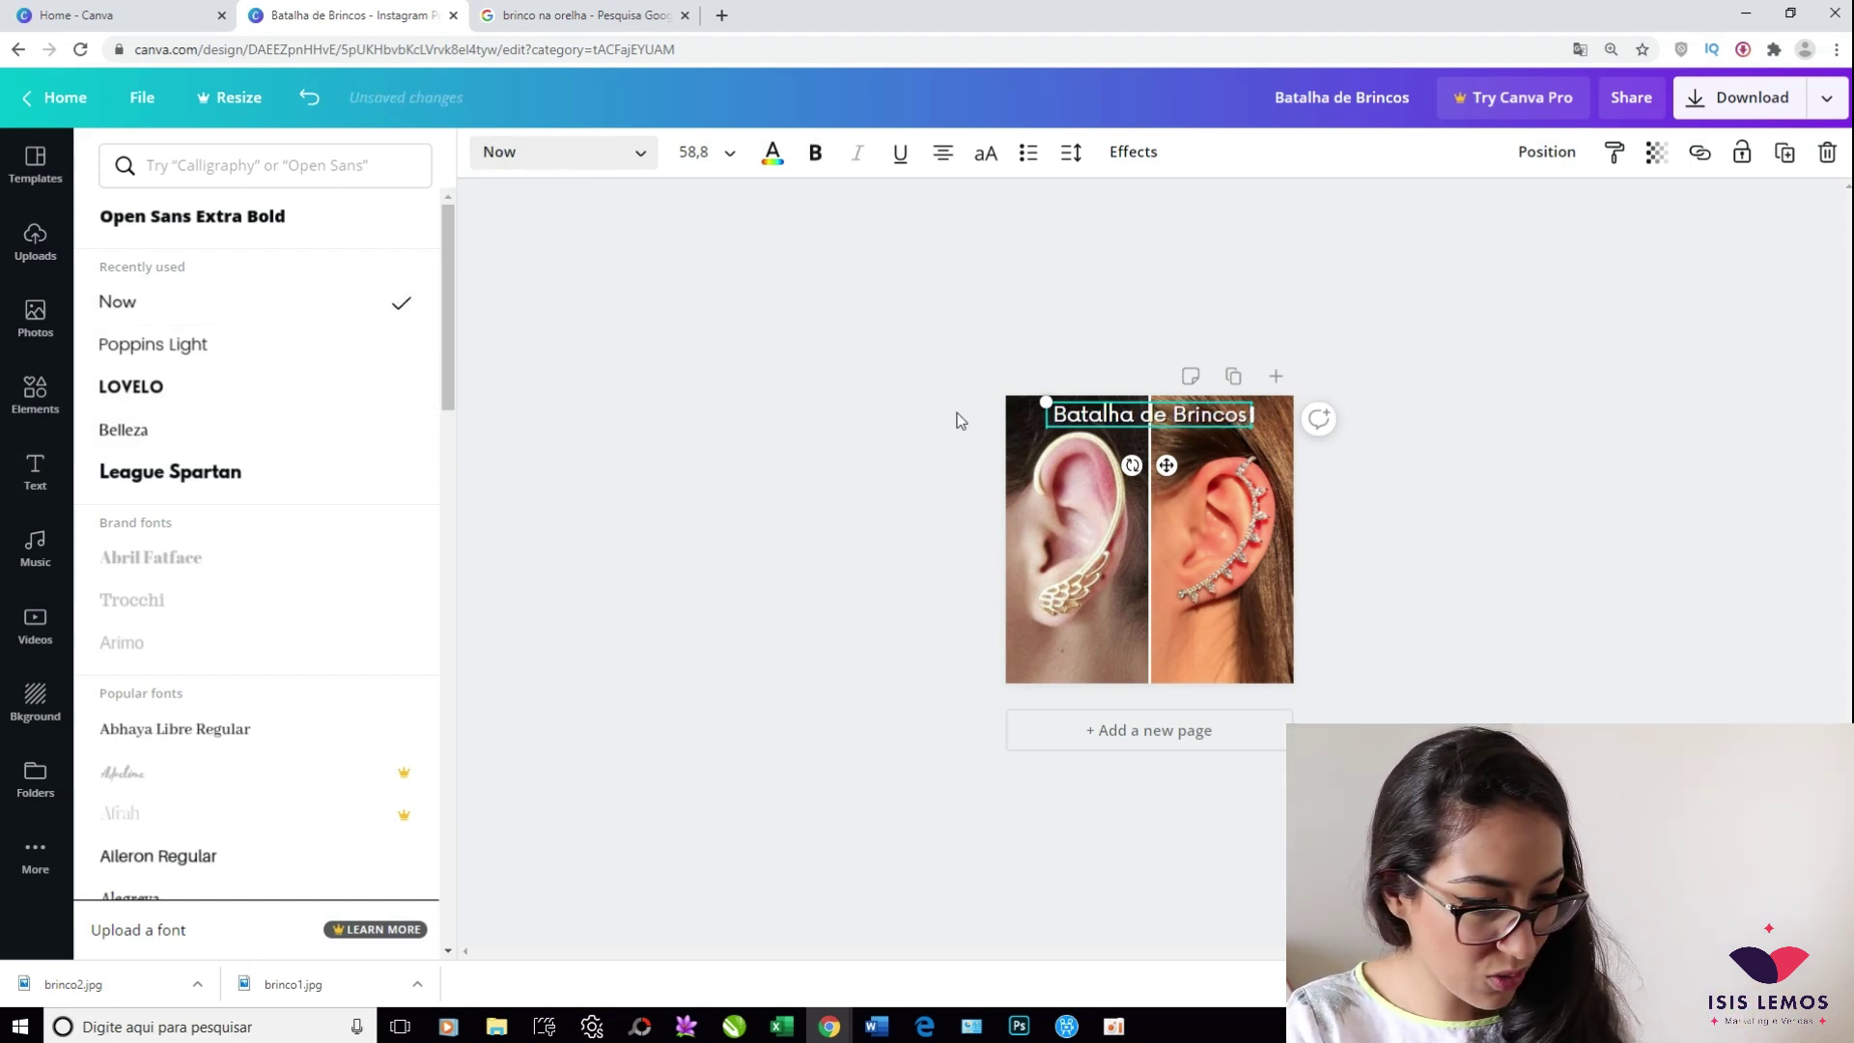
{"action": "left_click", "coordinate": [246, 391]}
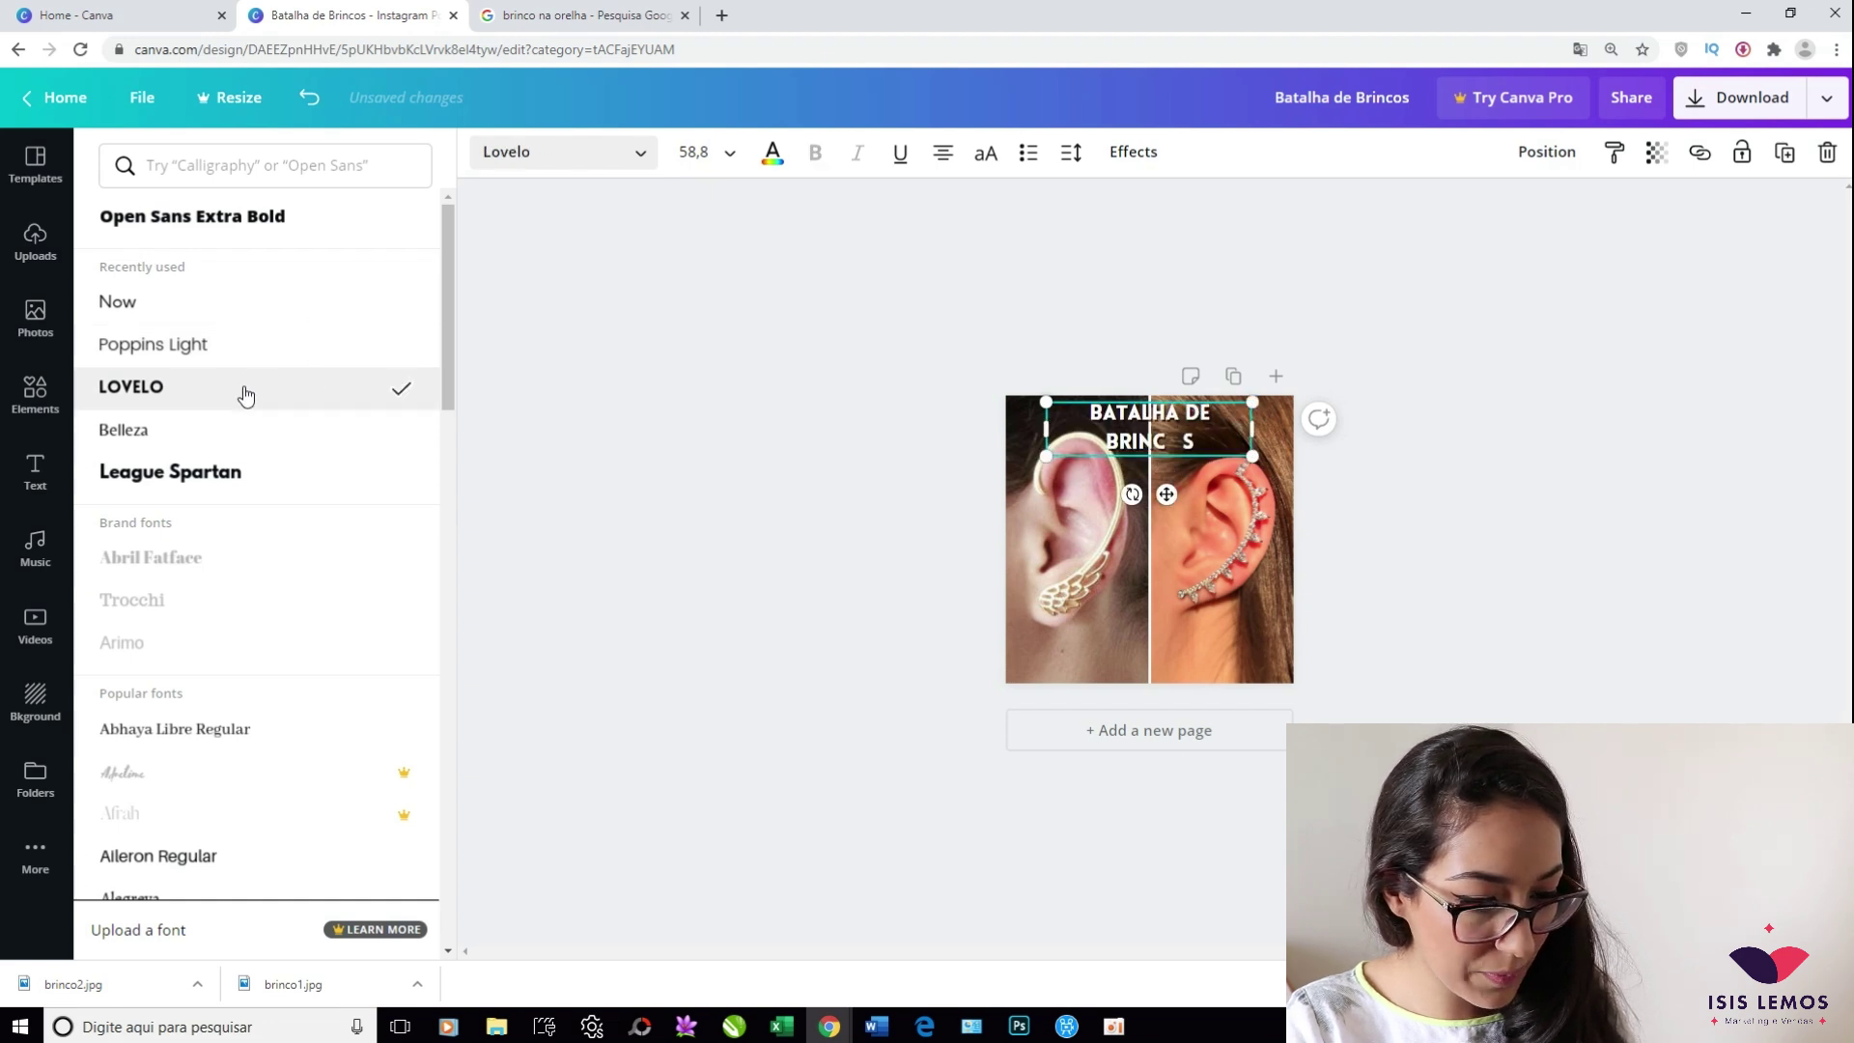
{"action": "left_click", "coordinate": [1184, 415]}
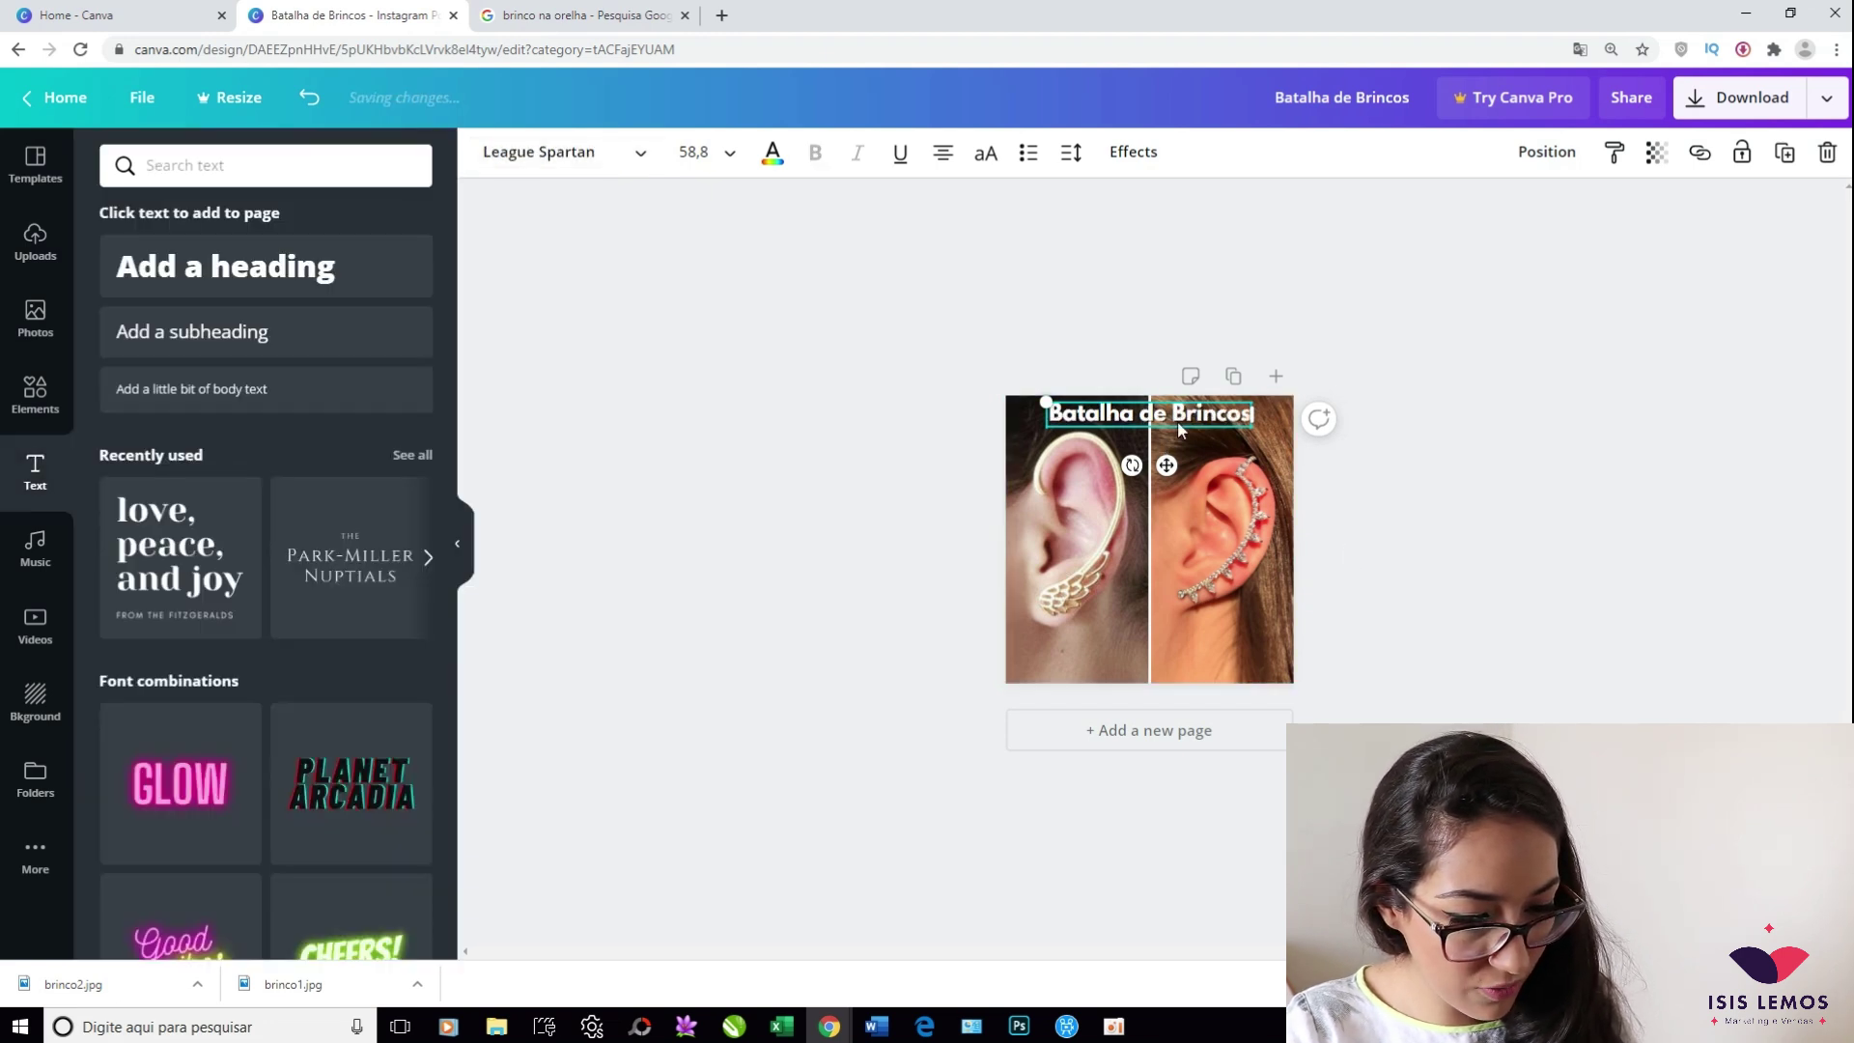
Reduce the heading to font size 53,2 and centre it near the top of the post
{"action": "left_click_drag", "start_coordinate": [1186, 415], "coordinate": [1186, 410]}
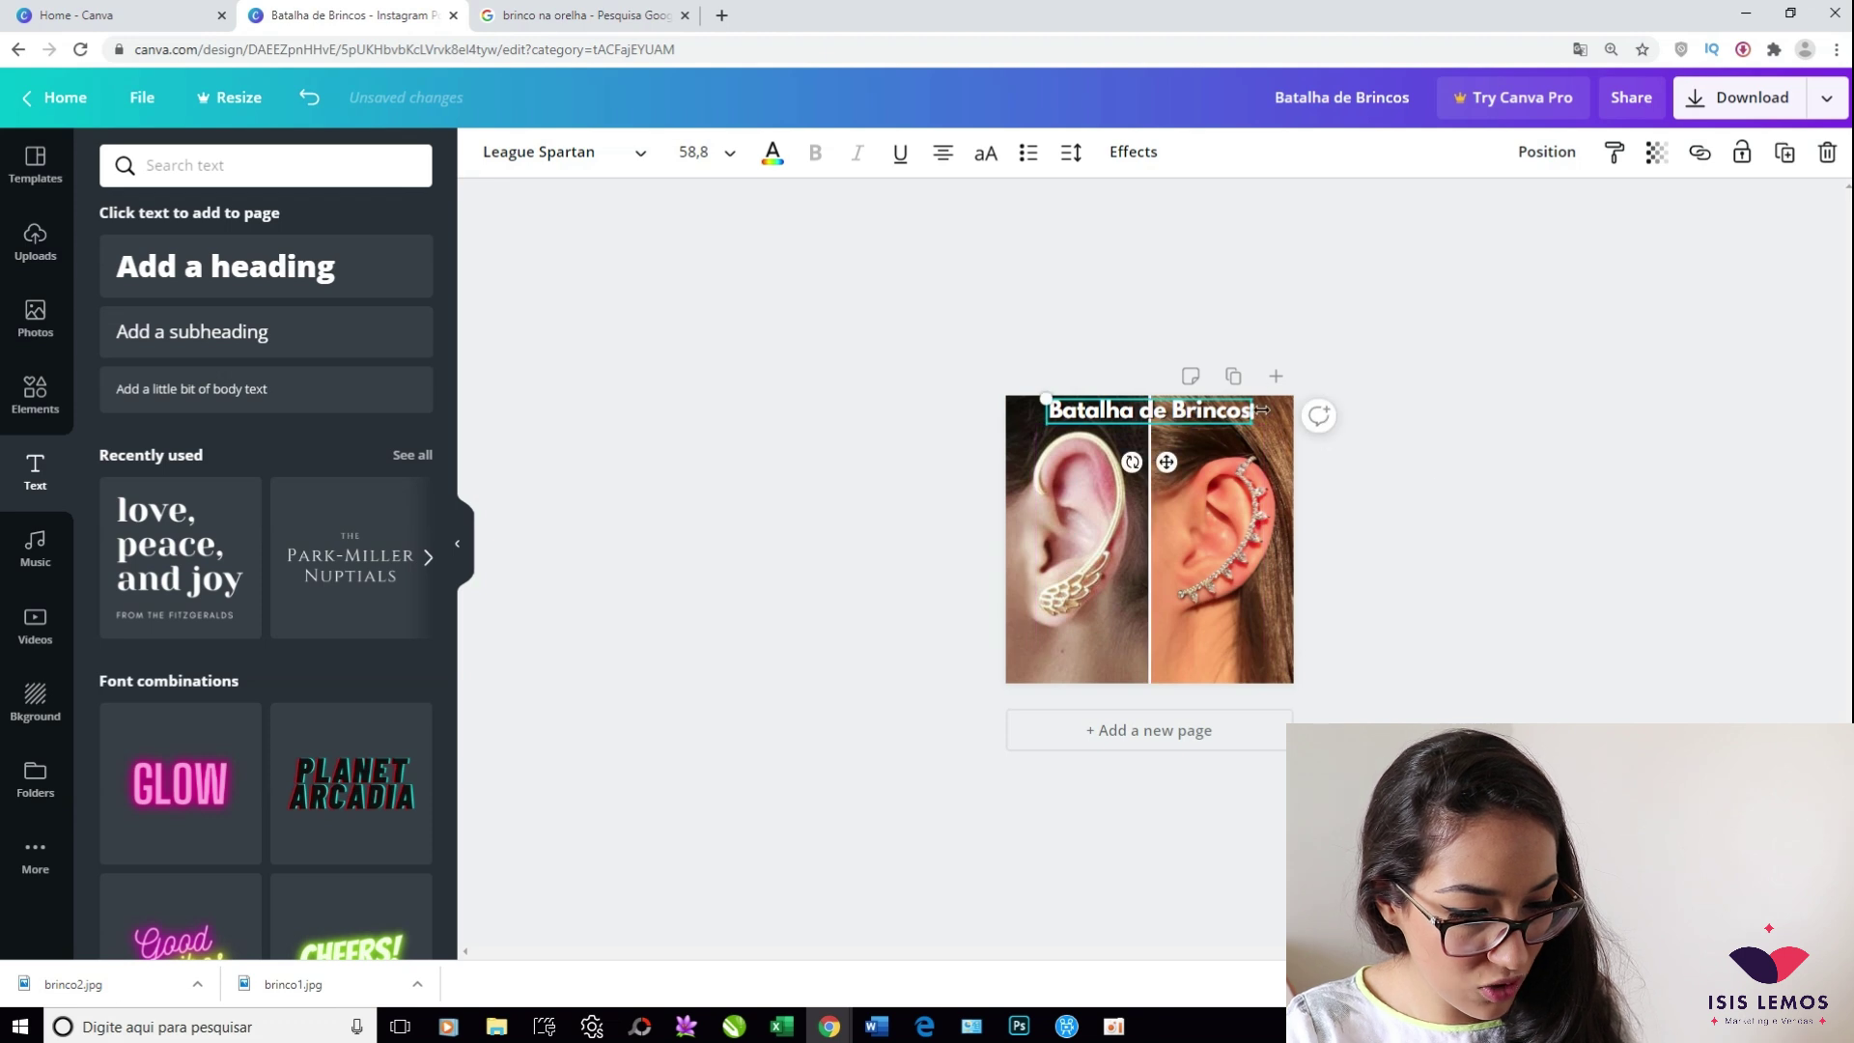
{"action": "left_click", "coordinate": [1669, 932]}
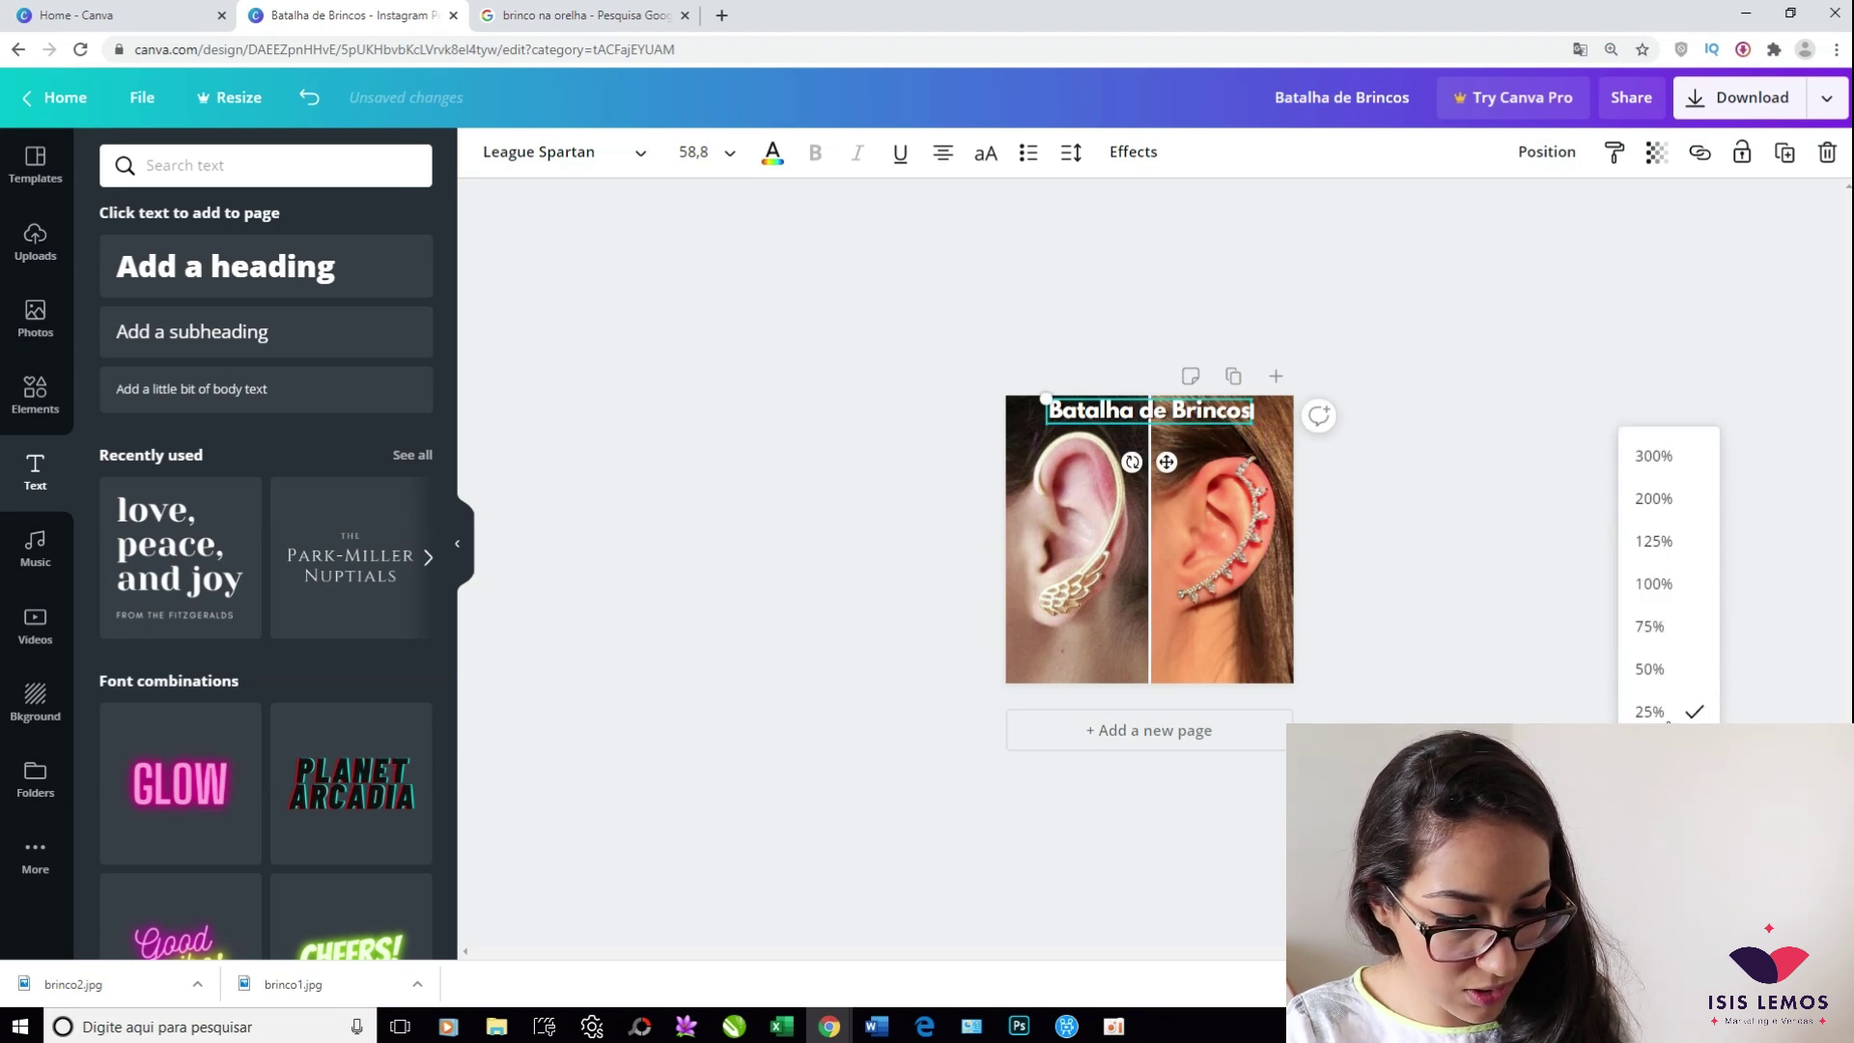
{"action": "left_click", "coordinate": [1663, 666]}
{"action": "left_click_drag", "start_coordinate": [1156, 348], "coordinate": [1156, 361]}
{"action": "left_click", "coordinate": [534, 703]}
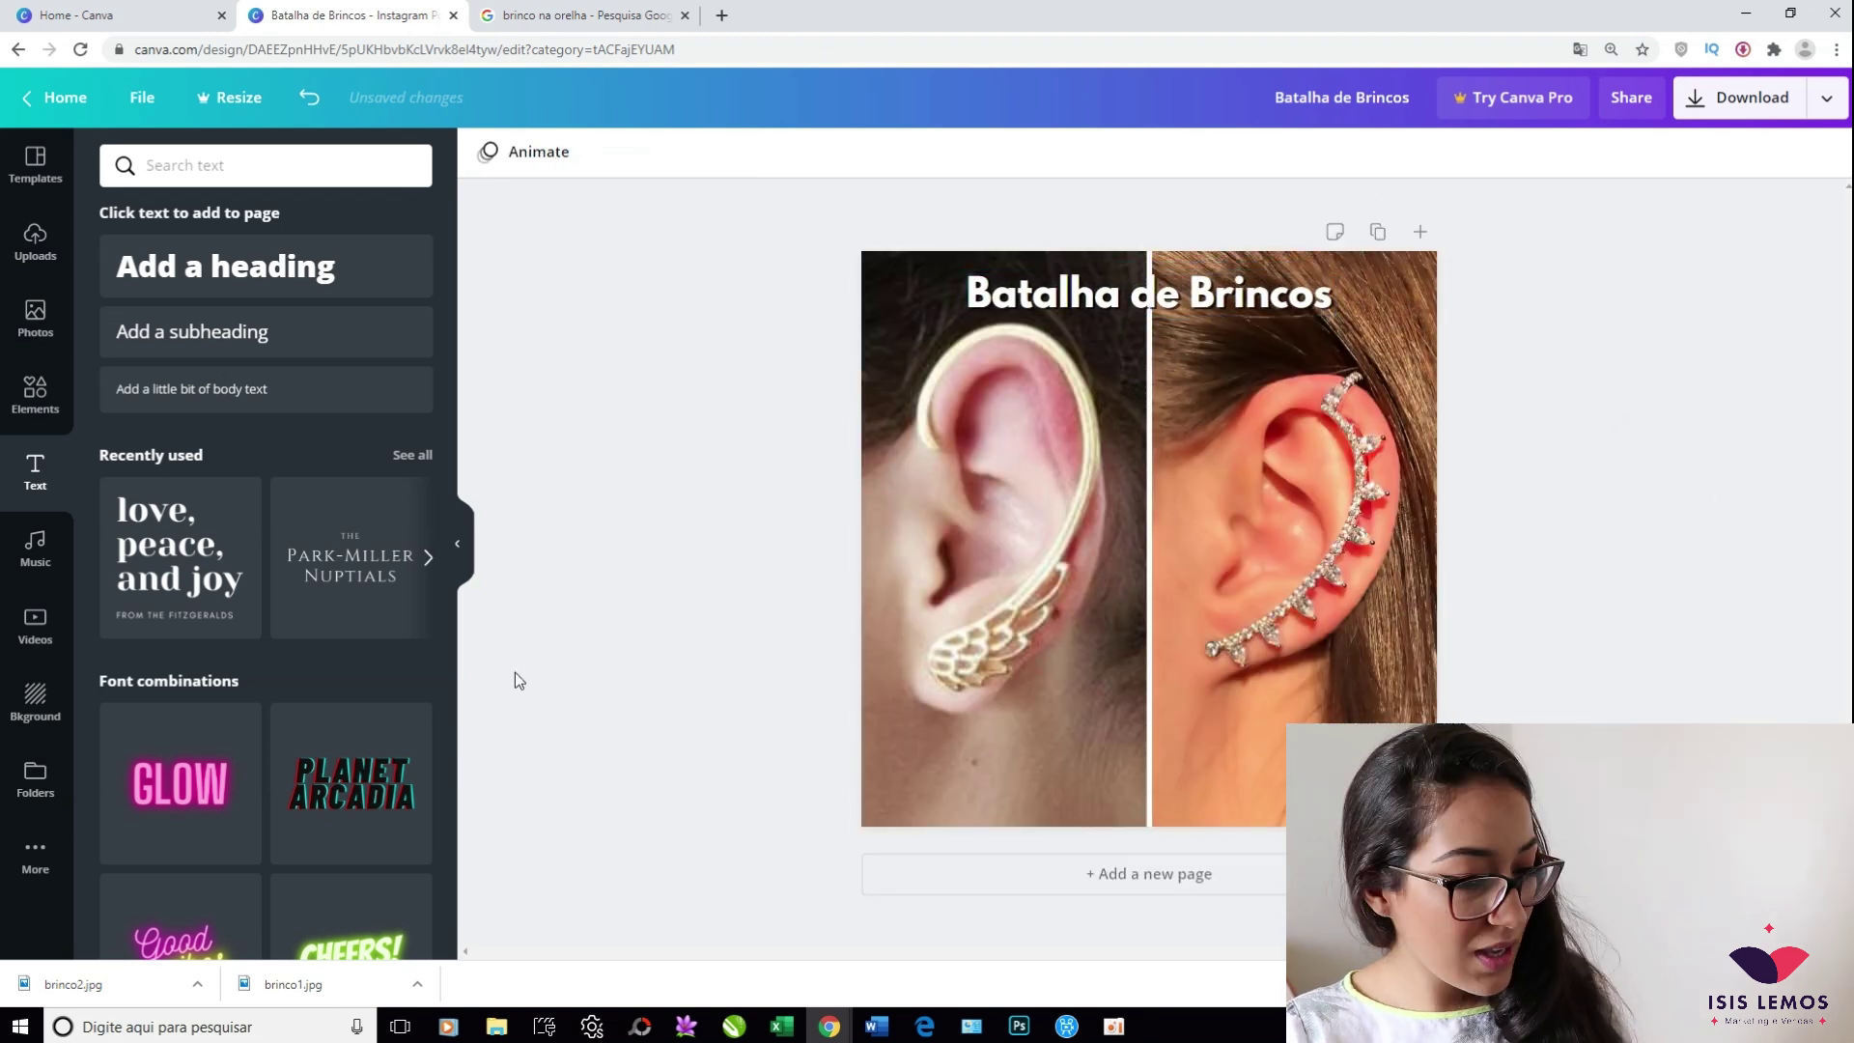
Duplicate the heading, change the copy's text to "1" and place it in the lower-left area of the gold ear cuff photo
{"action": "left_click", "coordinate": [1323, 295]}
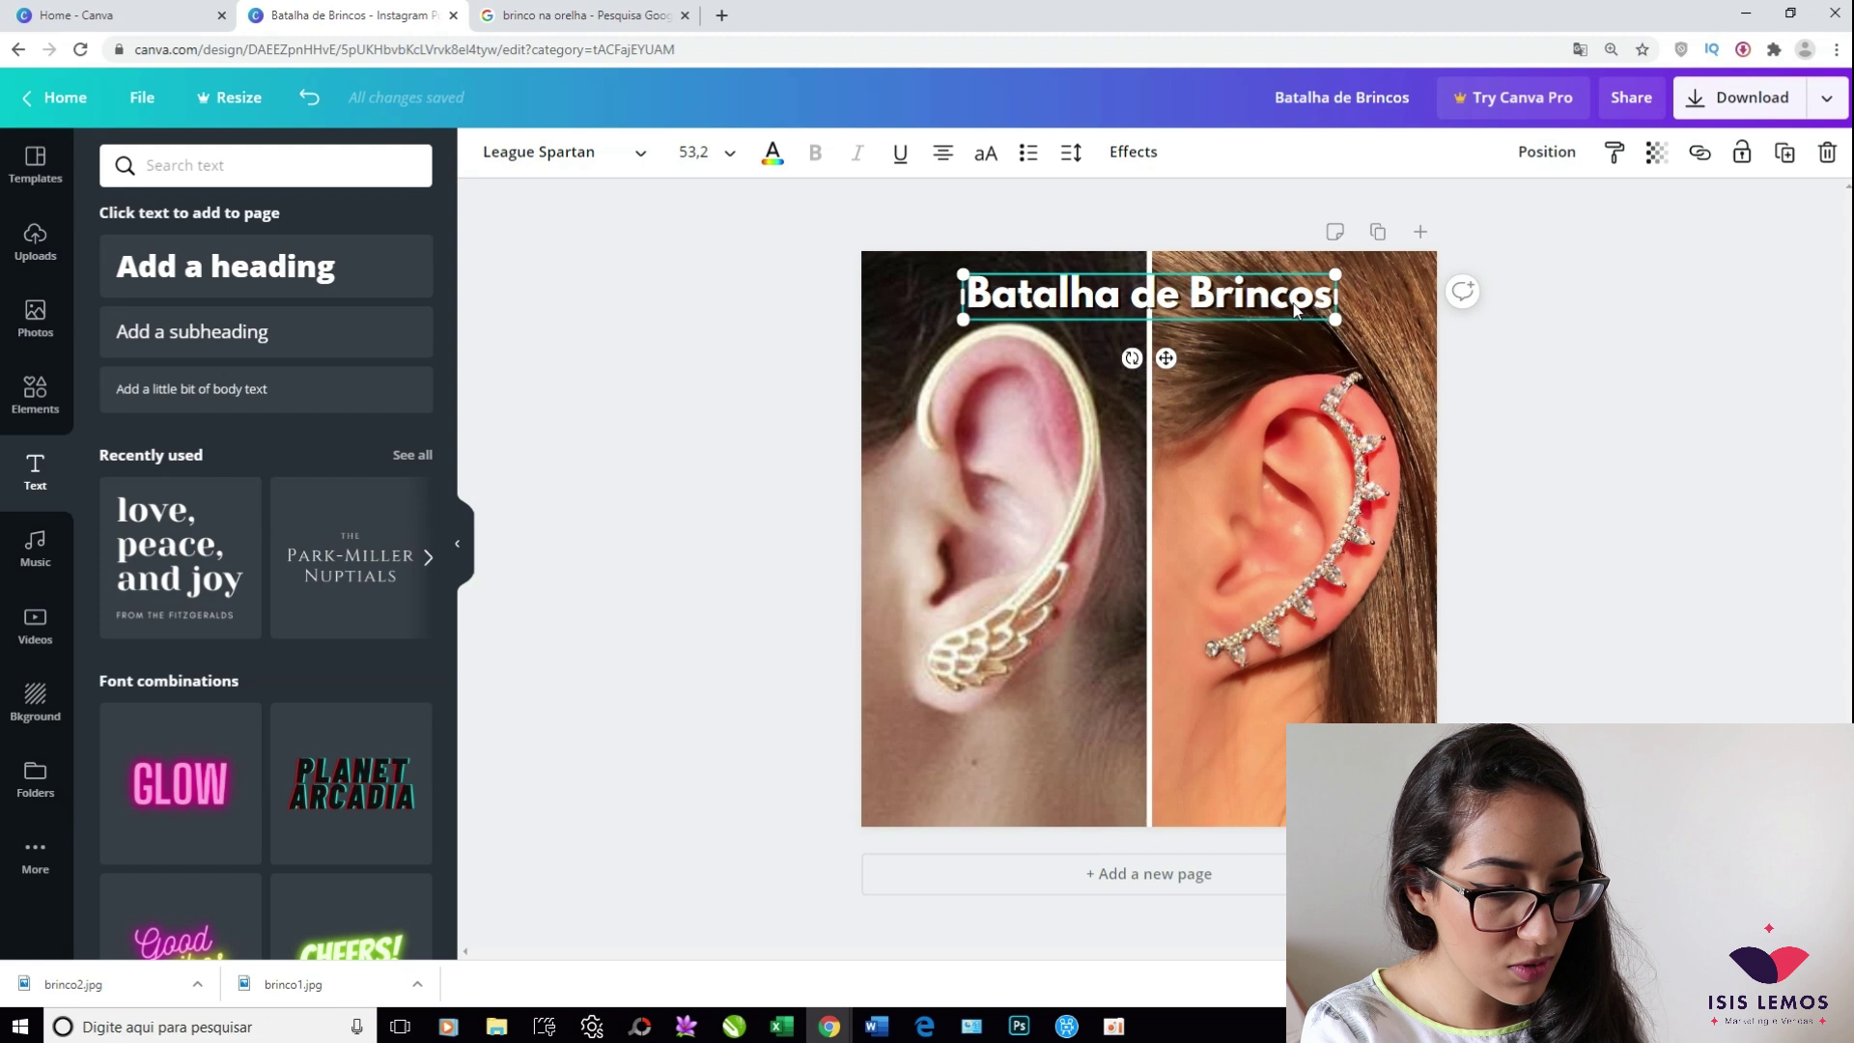
{"action": "key", "text": "ctrl+d"}
{"action": "left_click_drag", "start_coordinate": [1297, 309], "coordinate": [1221, 731]}
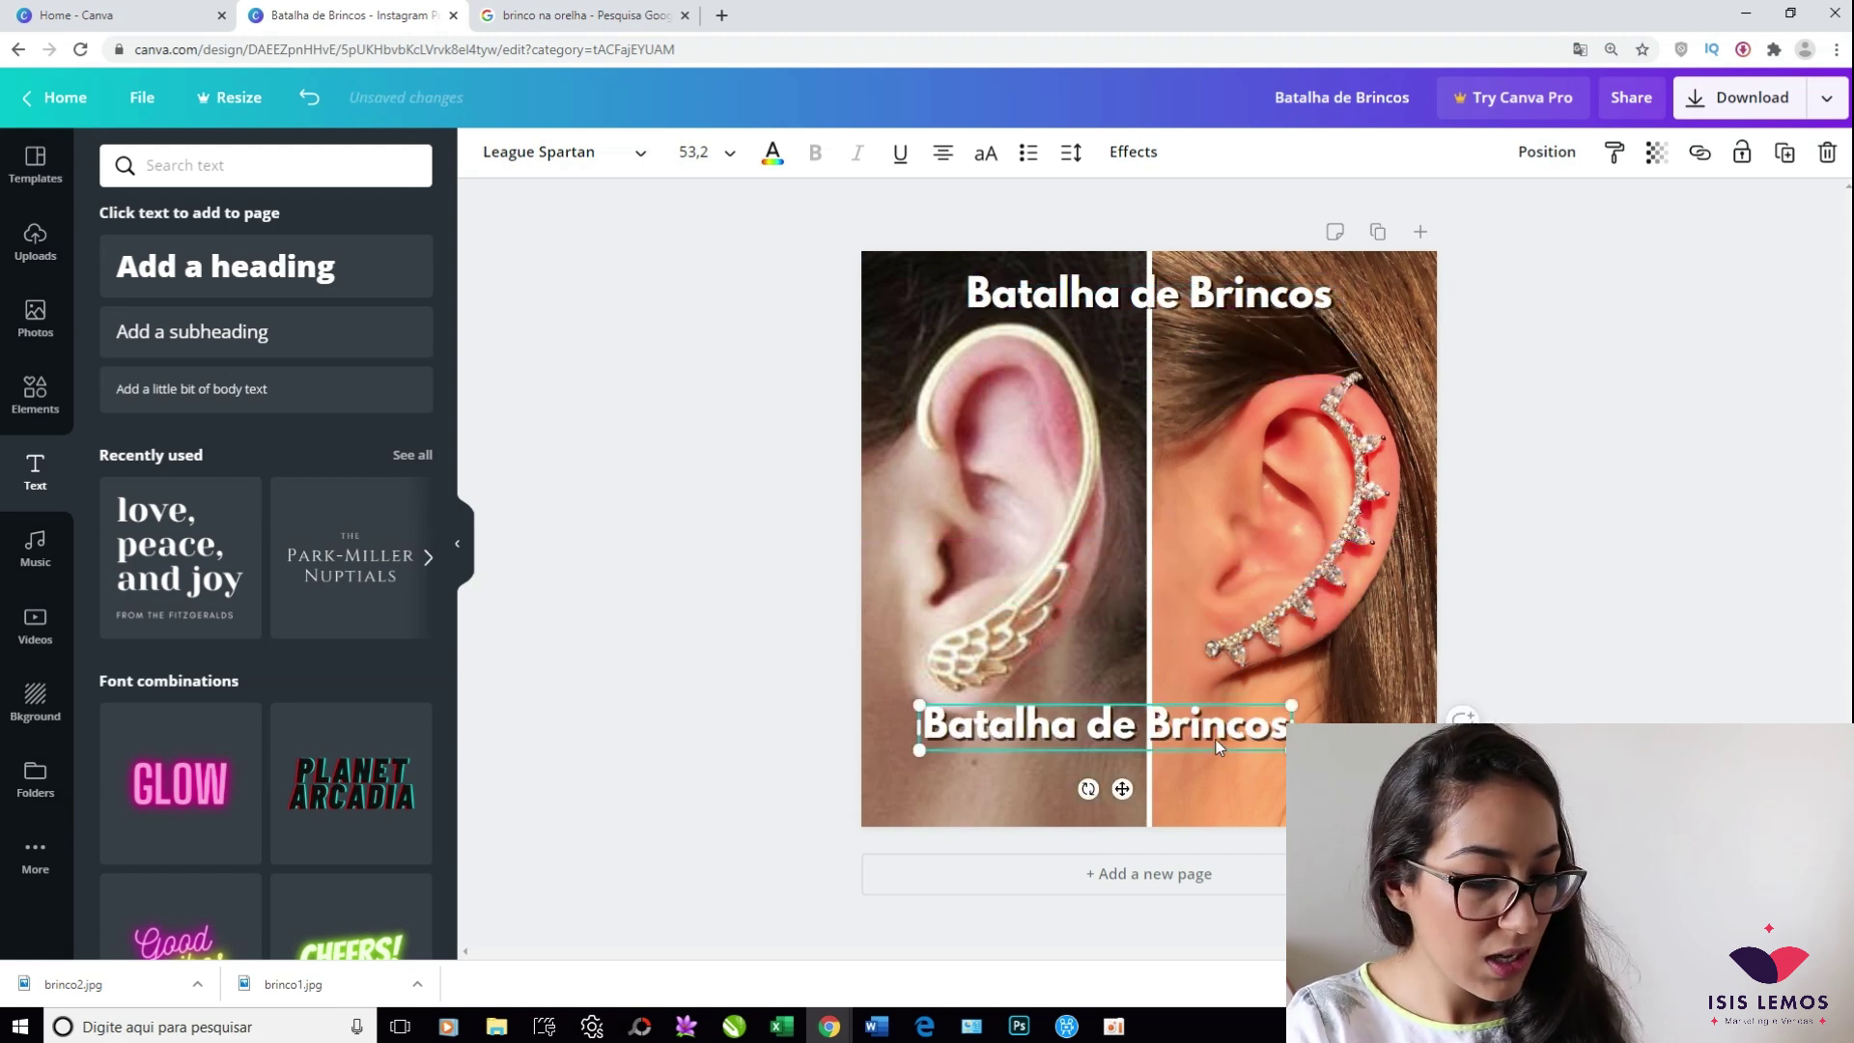
{"action": "double_click", "coordinate": [1220, 731]}
{"action": "type", "text": "1"}
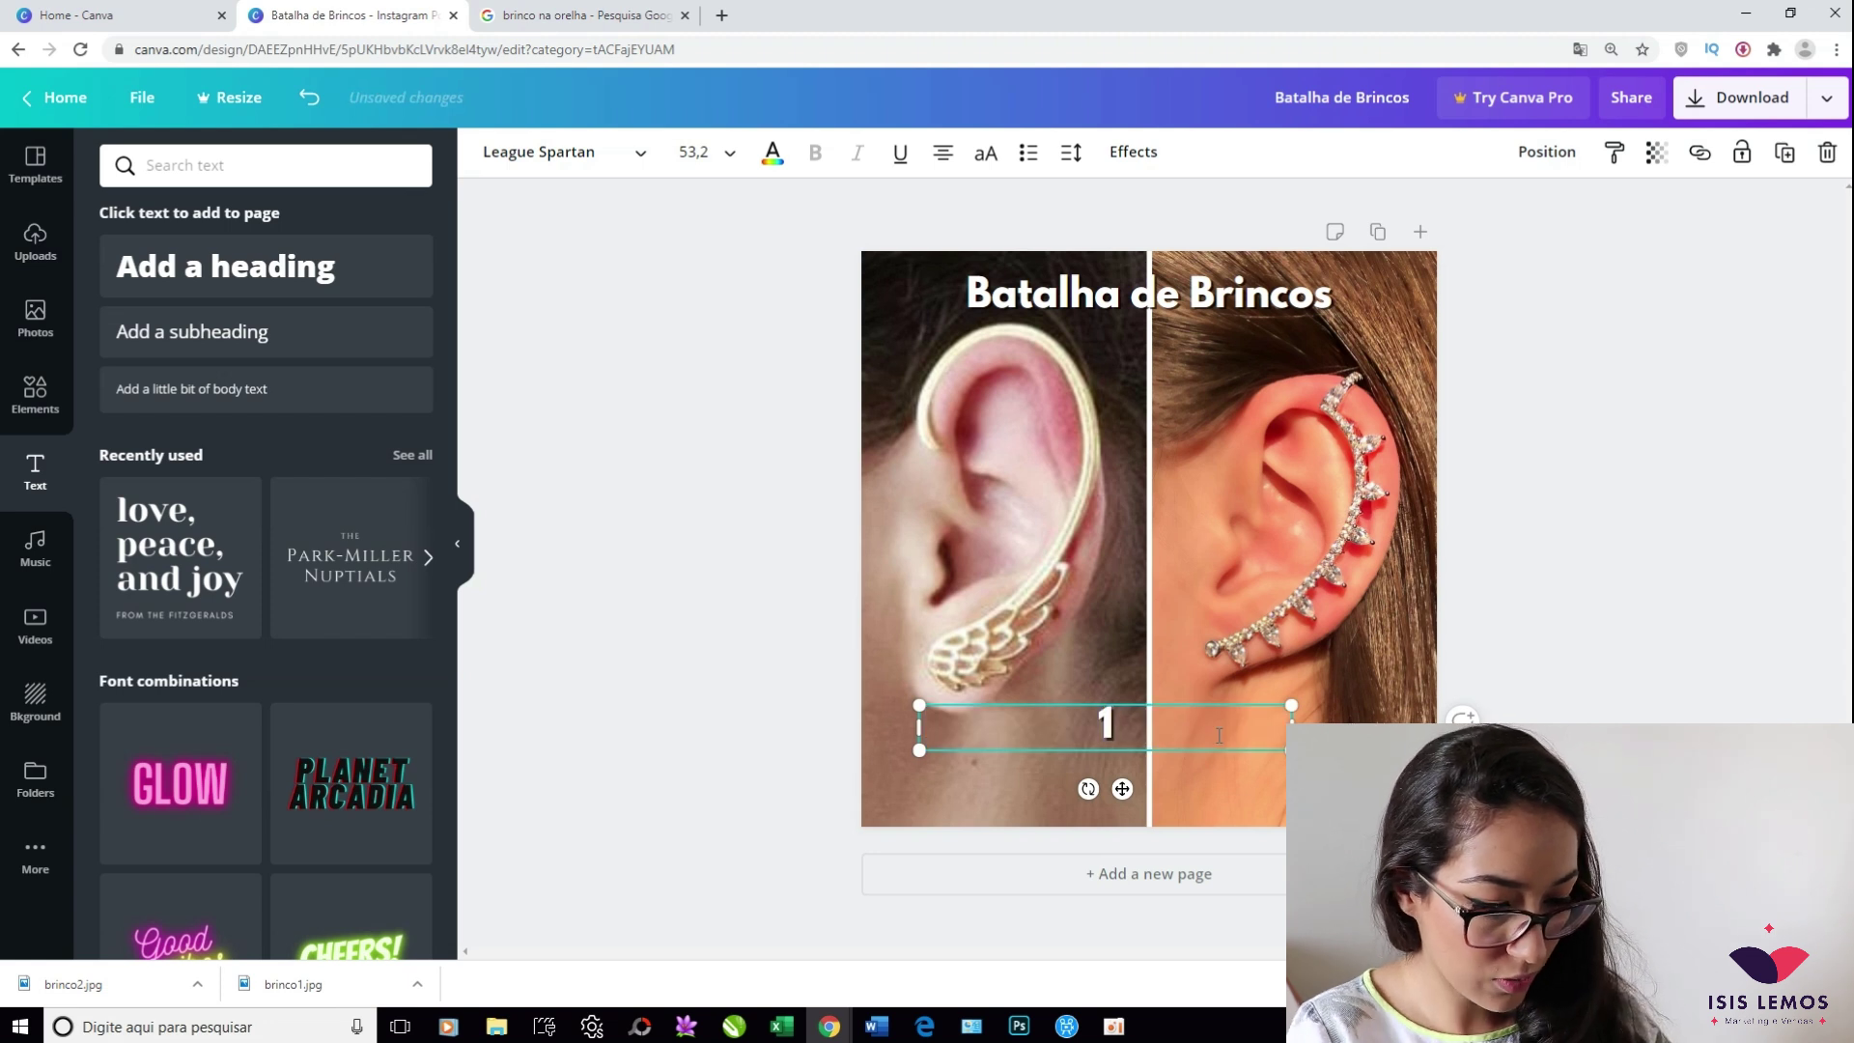
{"action": "left_click_drag", "start_coordinate": [1291, 727], "coordinate": [1173, 776]}
Duplicate the number, place the copy in the lower-left area of the crystal ear cuff photo and change it to "2"
{"action": "key", "text": "ctrl+d"}
{"action": "double_click", "coordinate": [1176, 773]}
{"action": "type", "text": "2"}
{"action": "left_click", "coordinate": [1668, 914]}
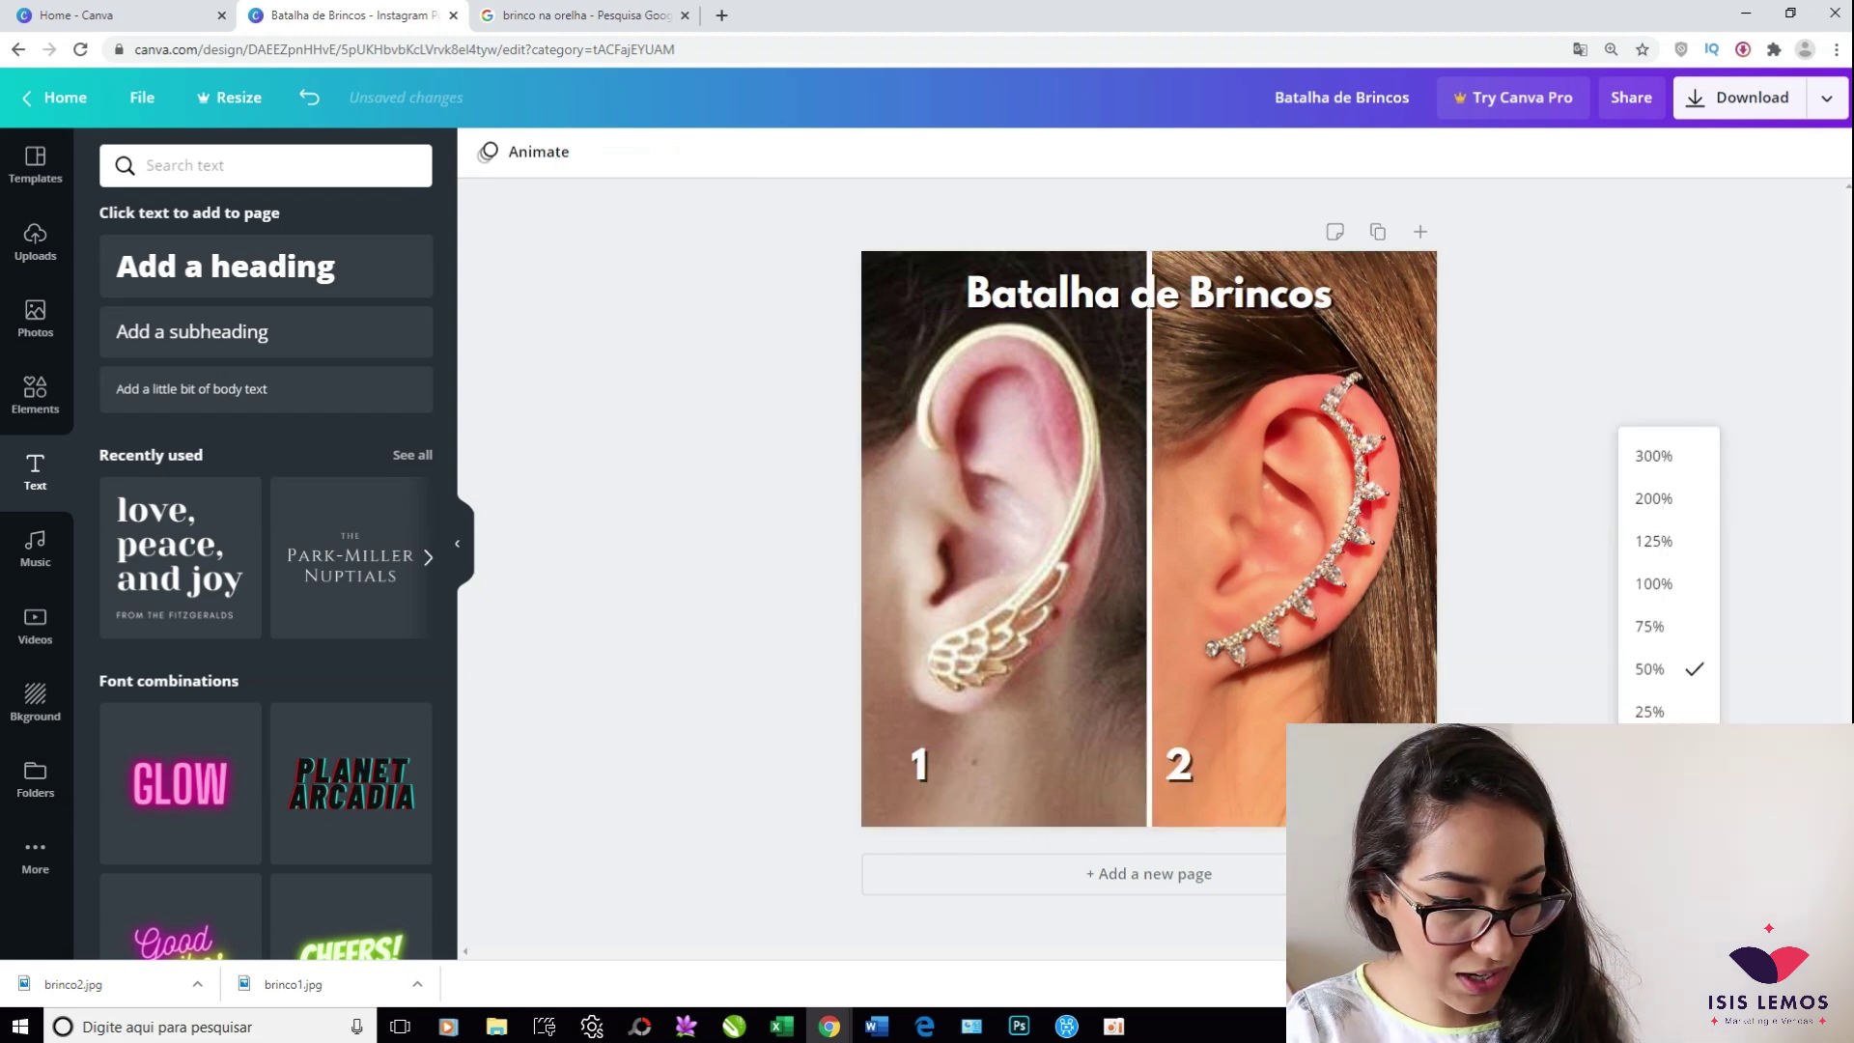
{"action": "left_click", "coordinate": [1655, 711]}
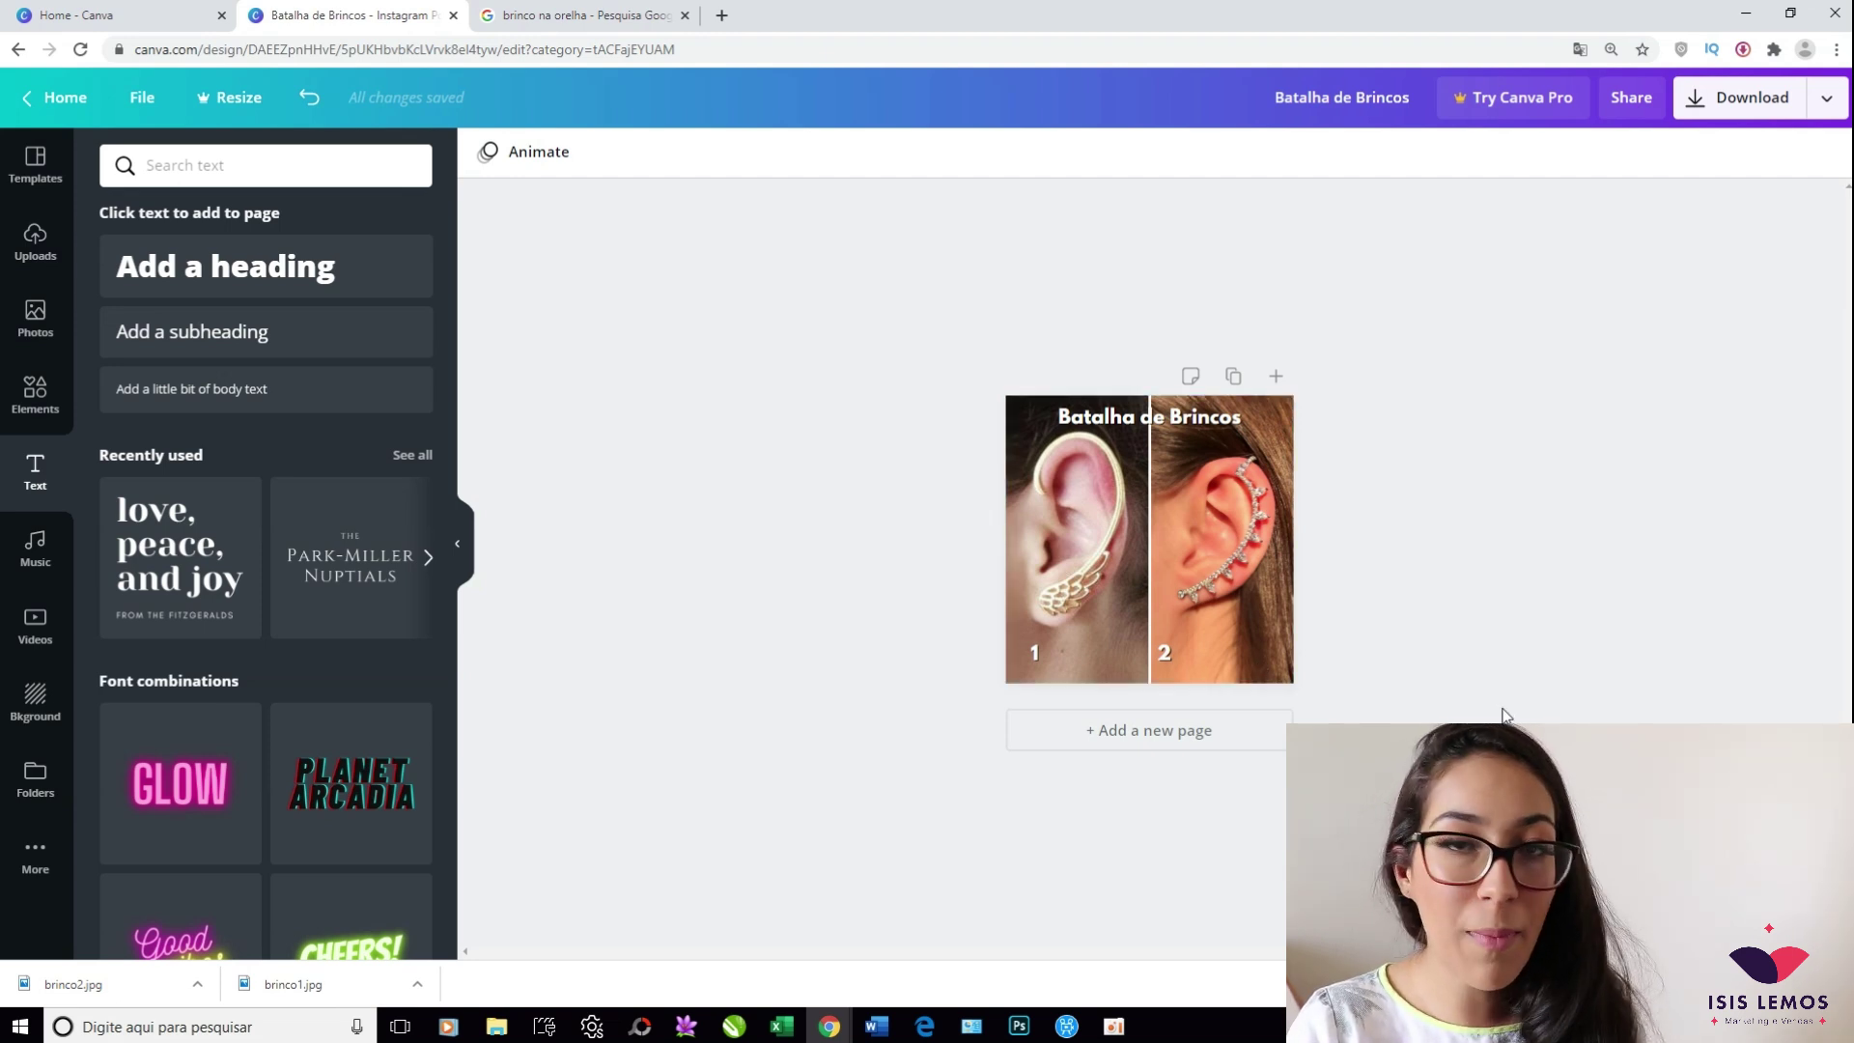
Add the uploaded white and pink logo, shrink it and place it in the post's lower-right corner
{"action": "left_click", "coordinate": [37, 247]}
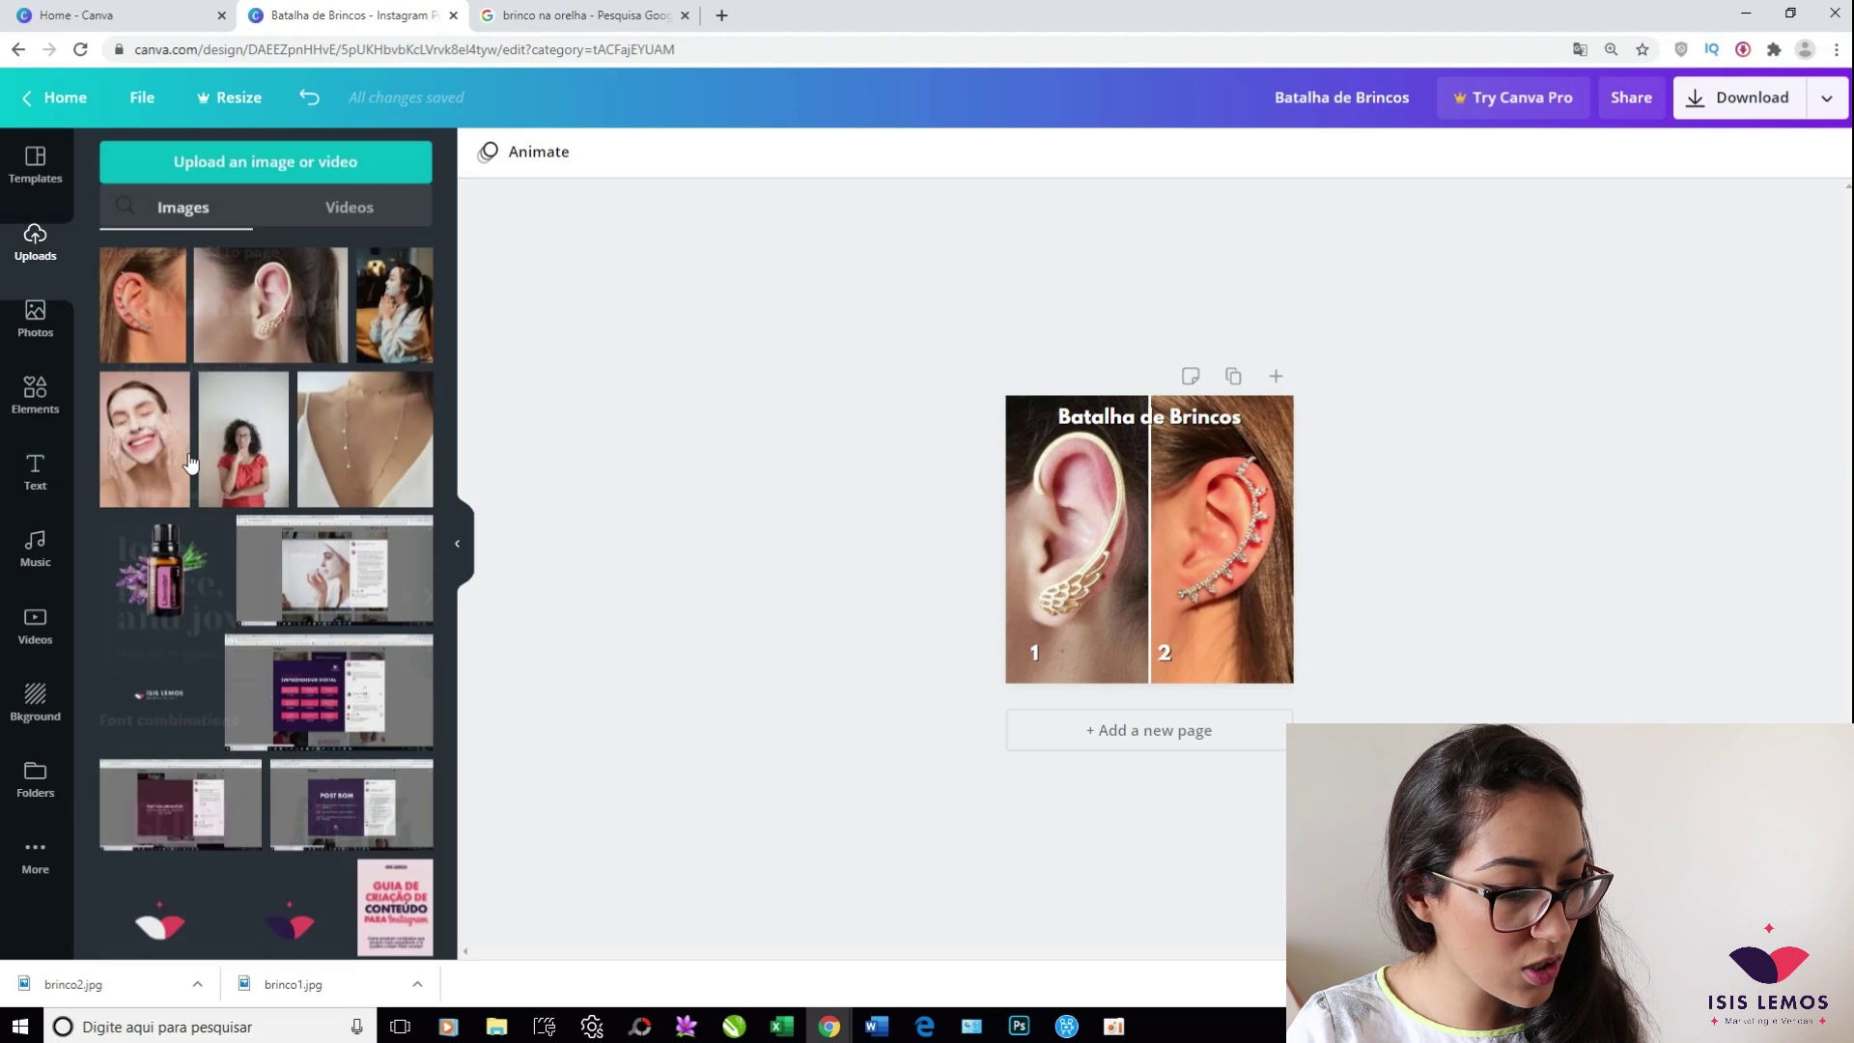
{"action": "scroll", "coordinate": [246, 550], "scroll_direction": "down", "scroll_amount": 2}
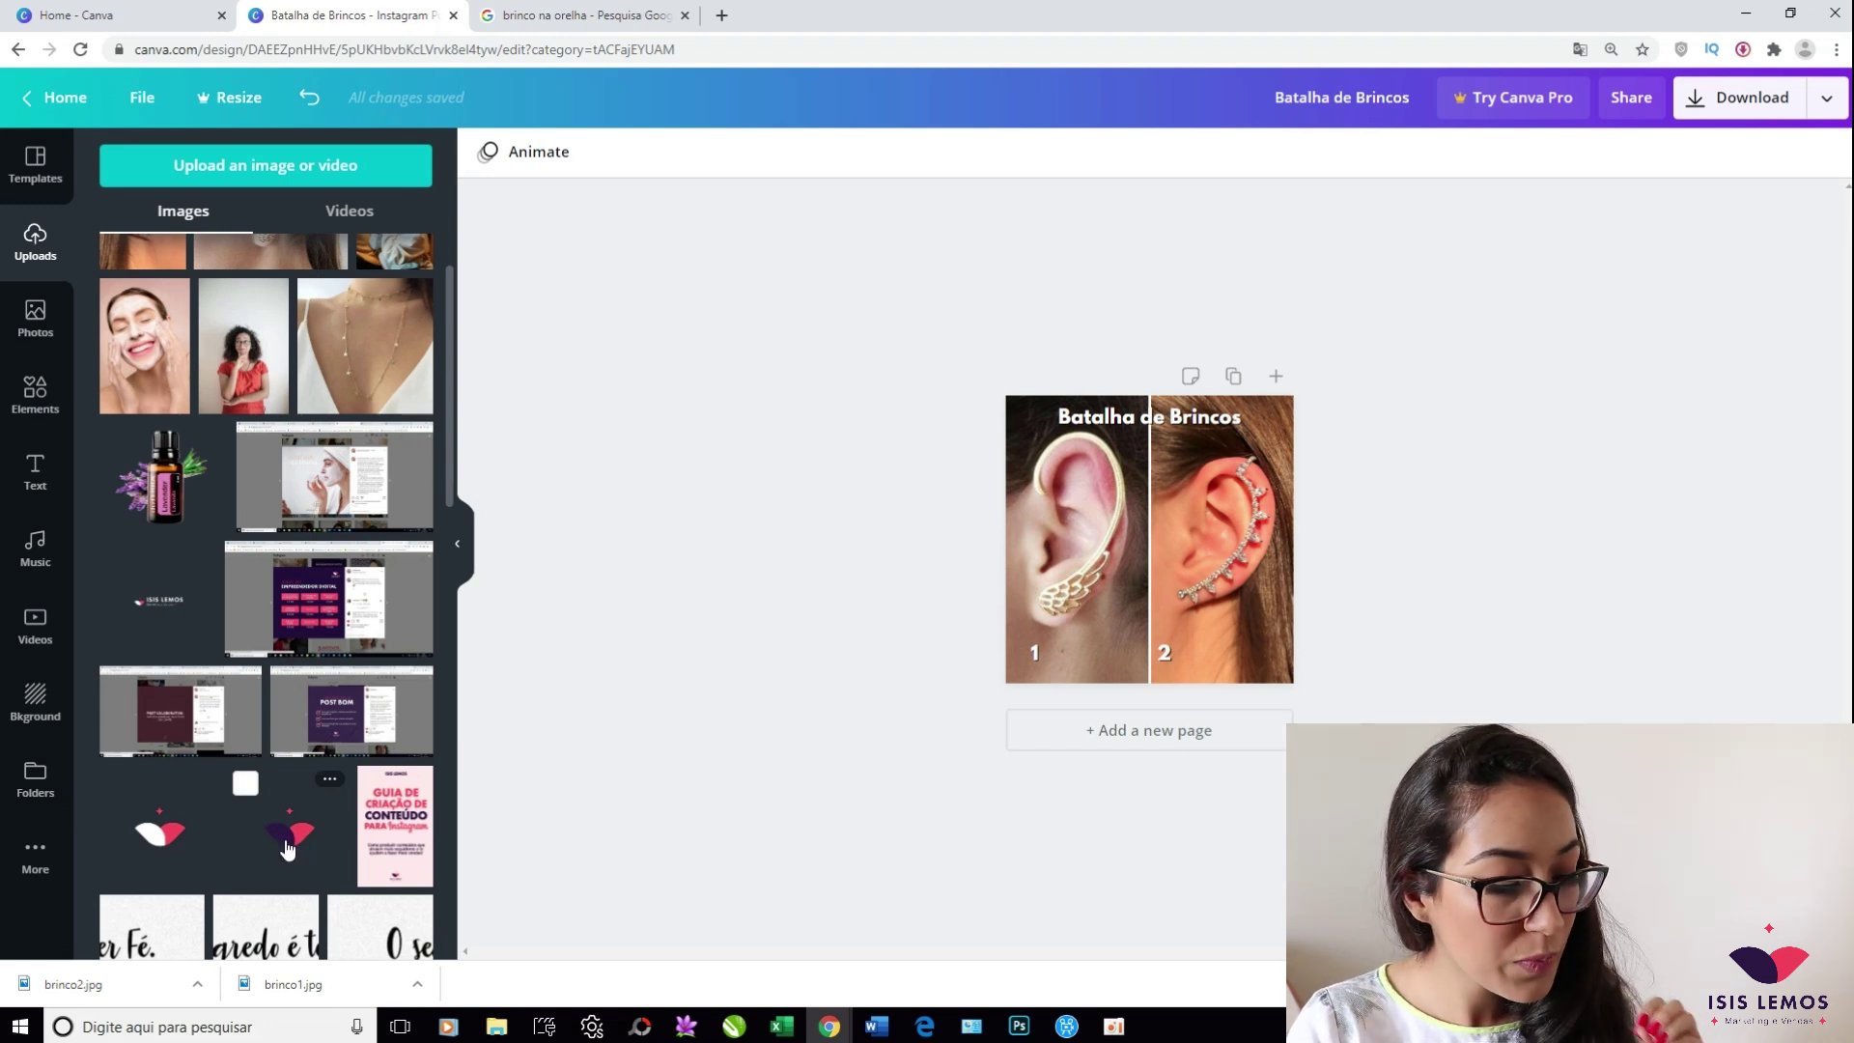
{"action": "left_click", "coordinate": [159, 833]}
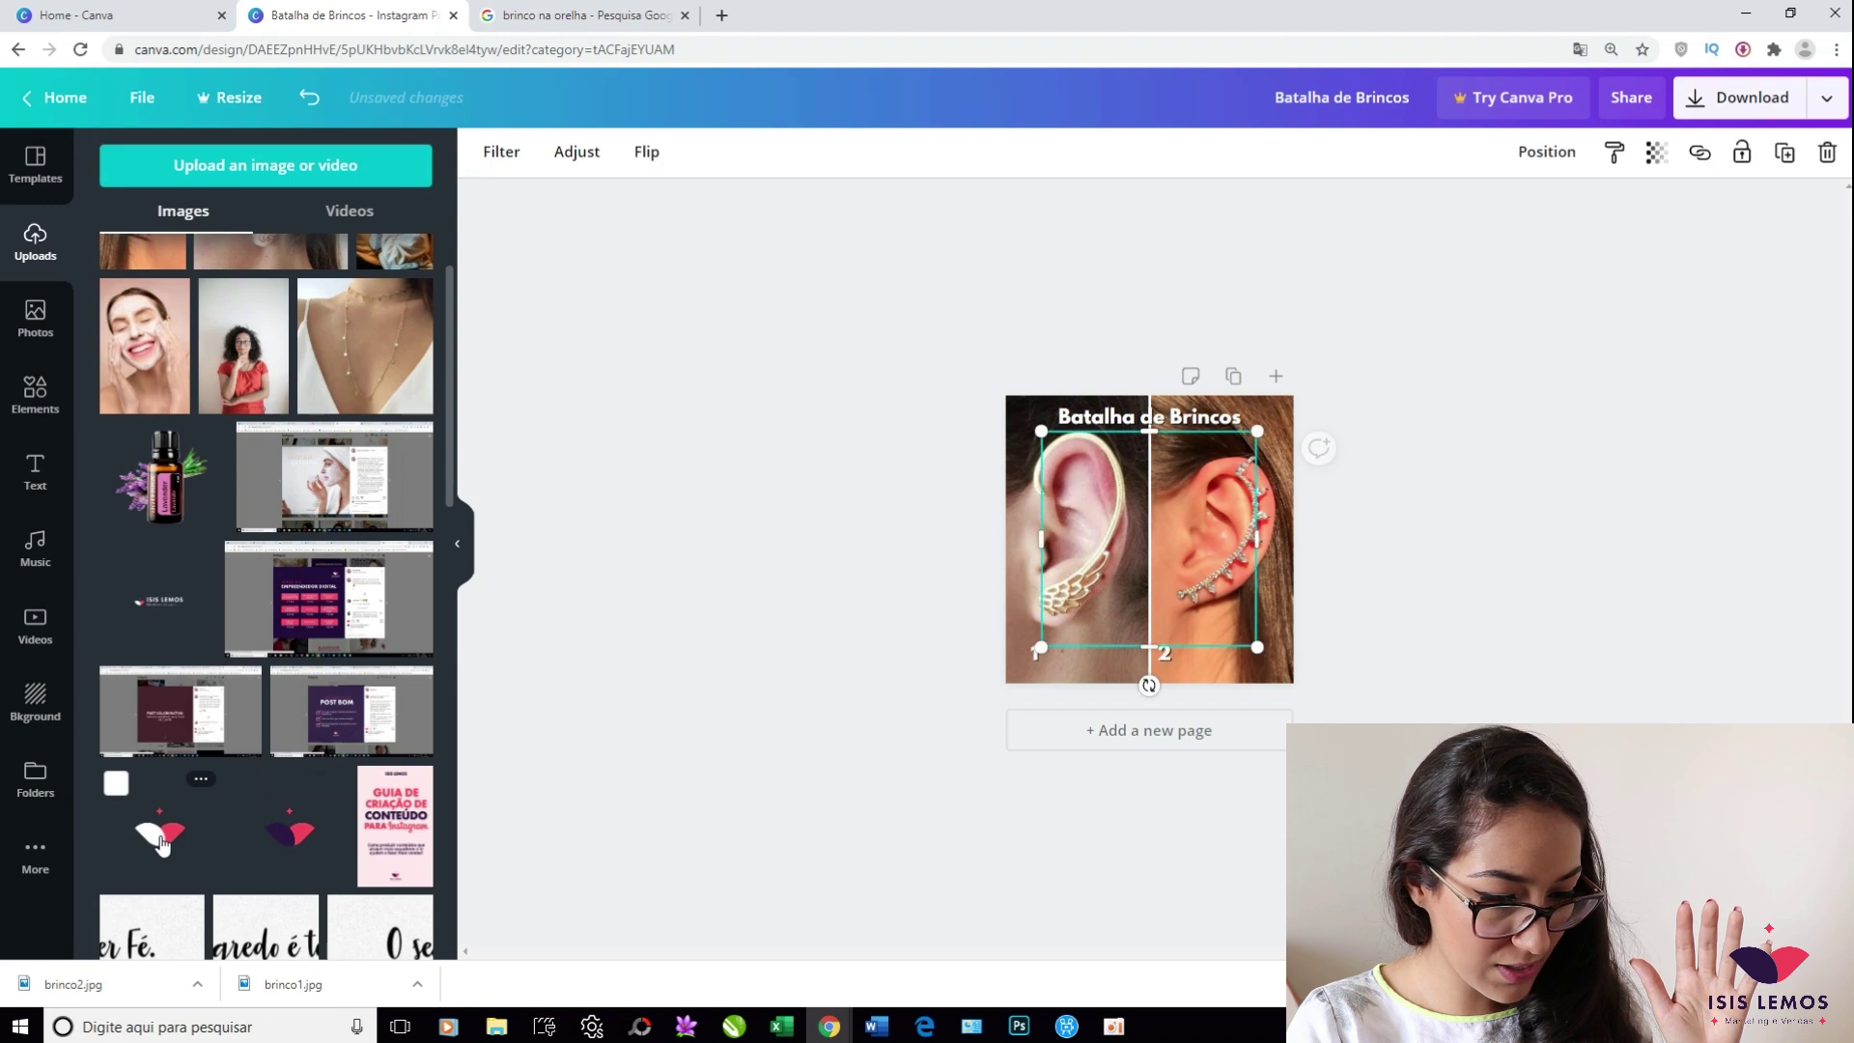
{"action": "left_click_drag", "start_coordinate": [1041, 430], "coordinate": [1235, 625]}
{"action": "left_click_drag", "start_coordinate": [1255, 645], "coordinate": [1263, 650]}
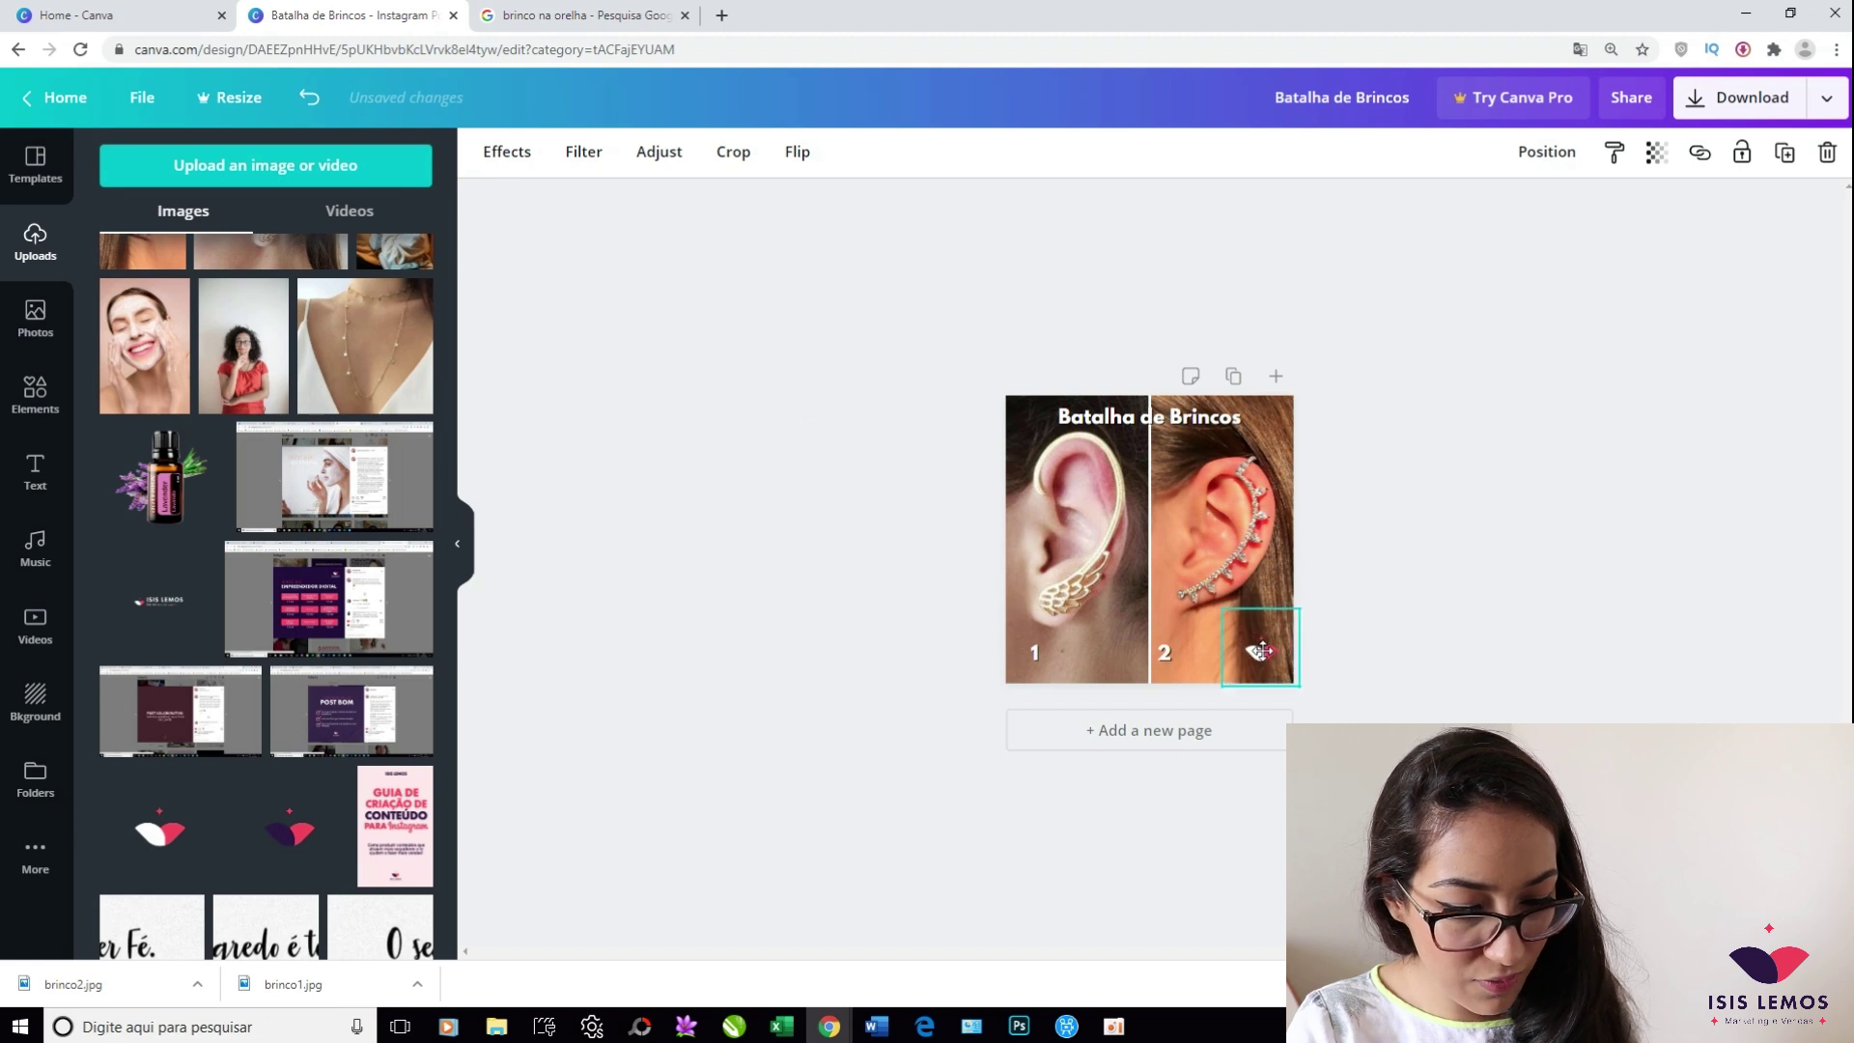
{"action": "left_click", "coordinate": [1545, 618]}
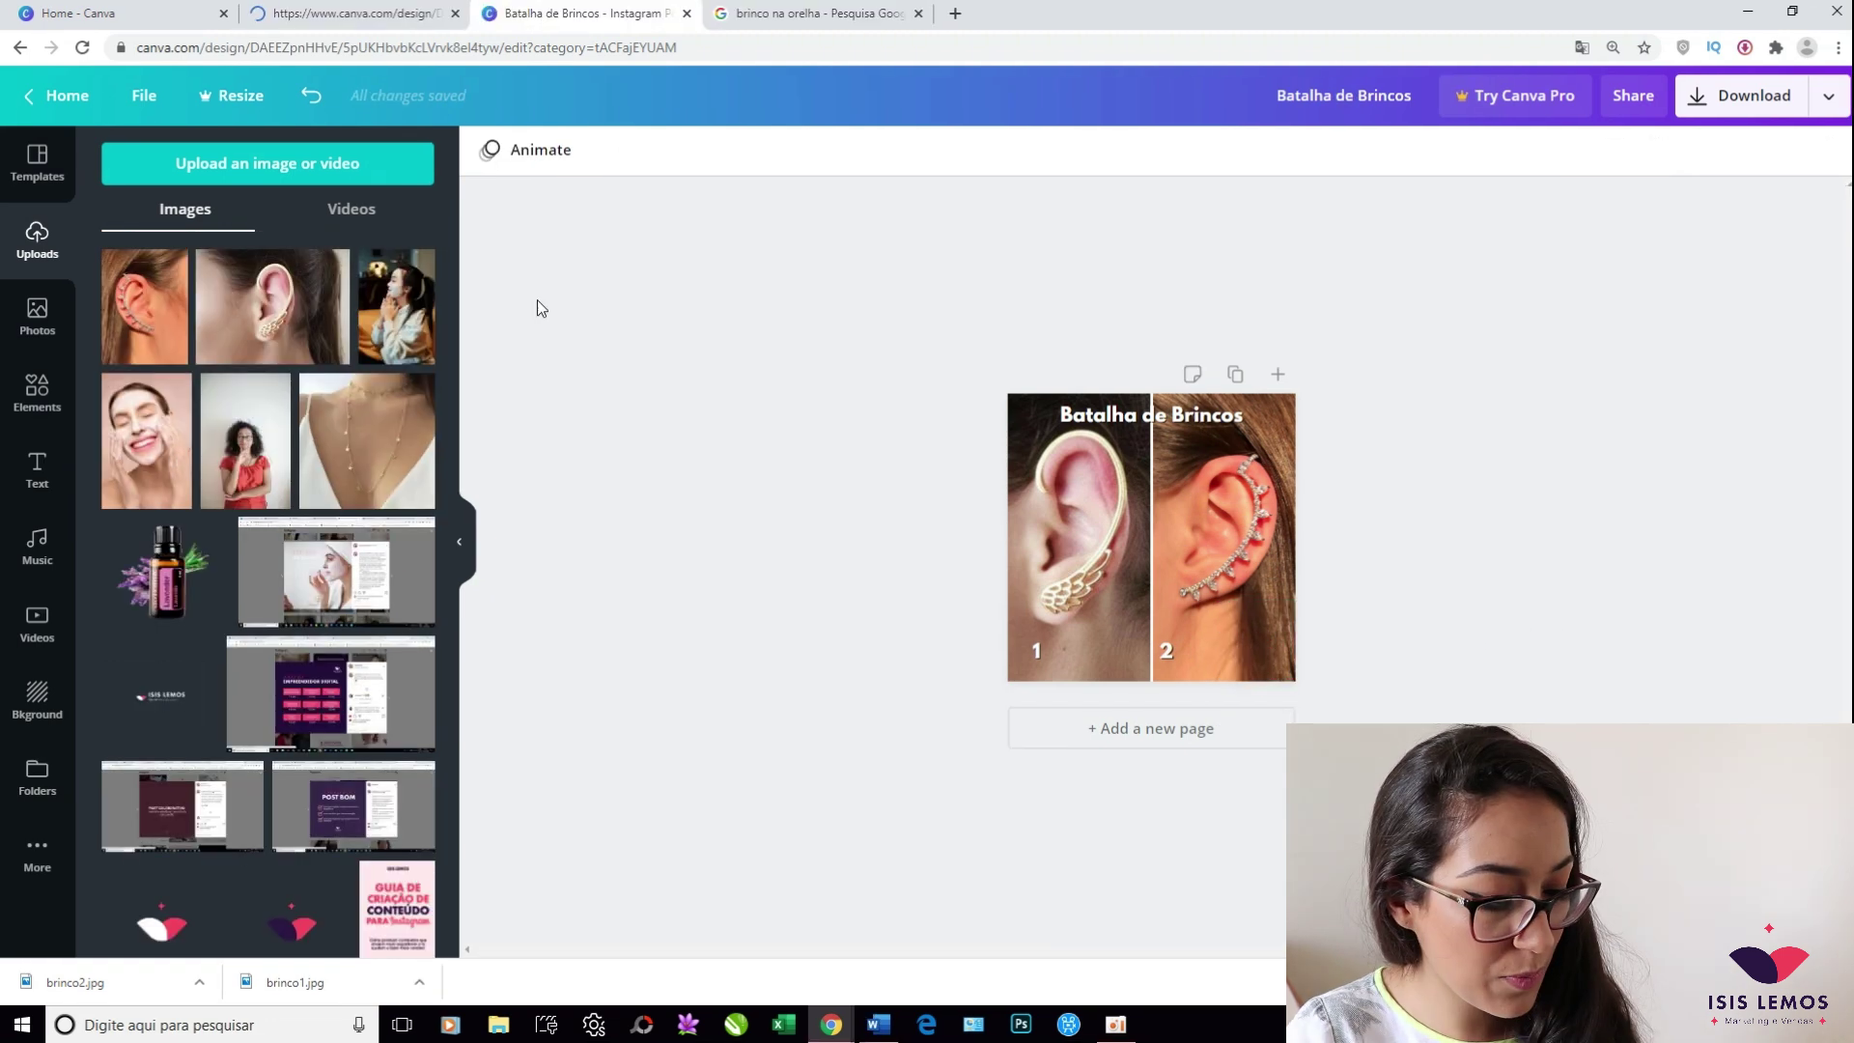
Create a new blank Instagram Post design from the Canva home page
{"action": "left_click", "coordinate": [1791, 96]}
{"action": "left_click", "coordinate": [1644, 213]}
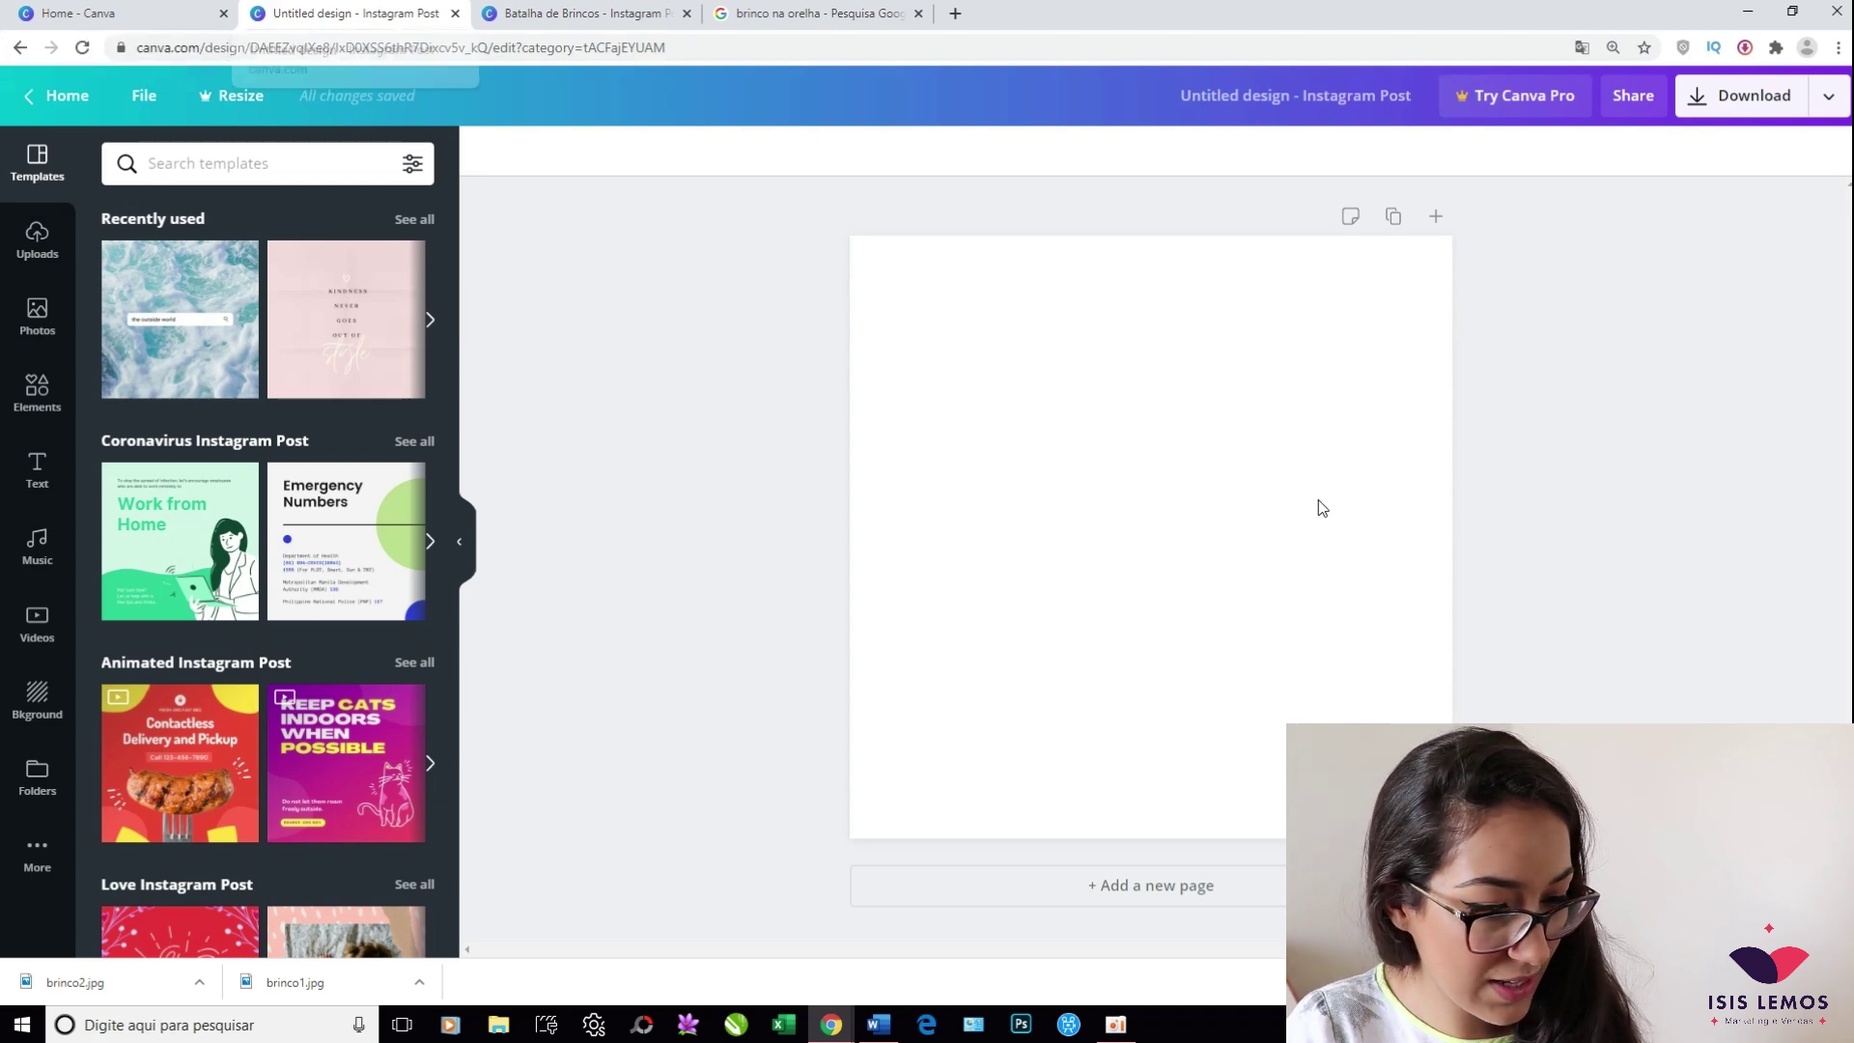
{"action": "left_click", "coordinate": [116, 13]}
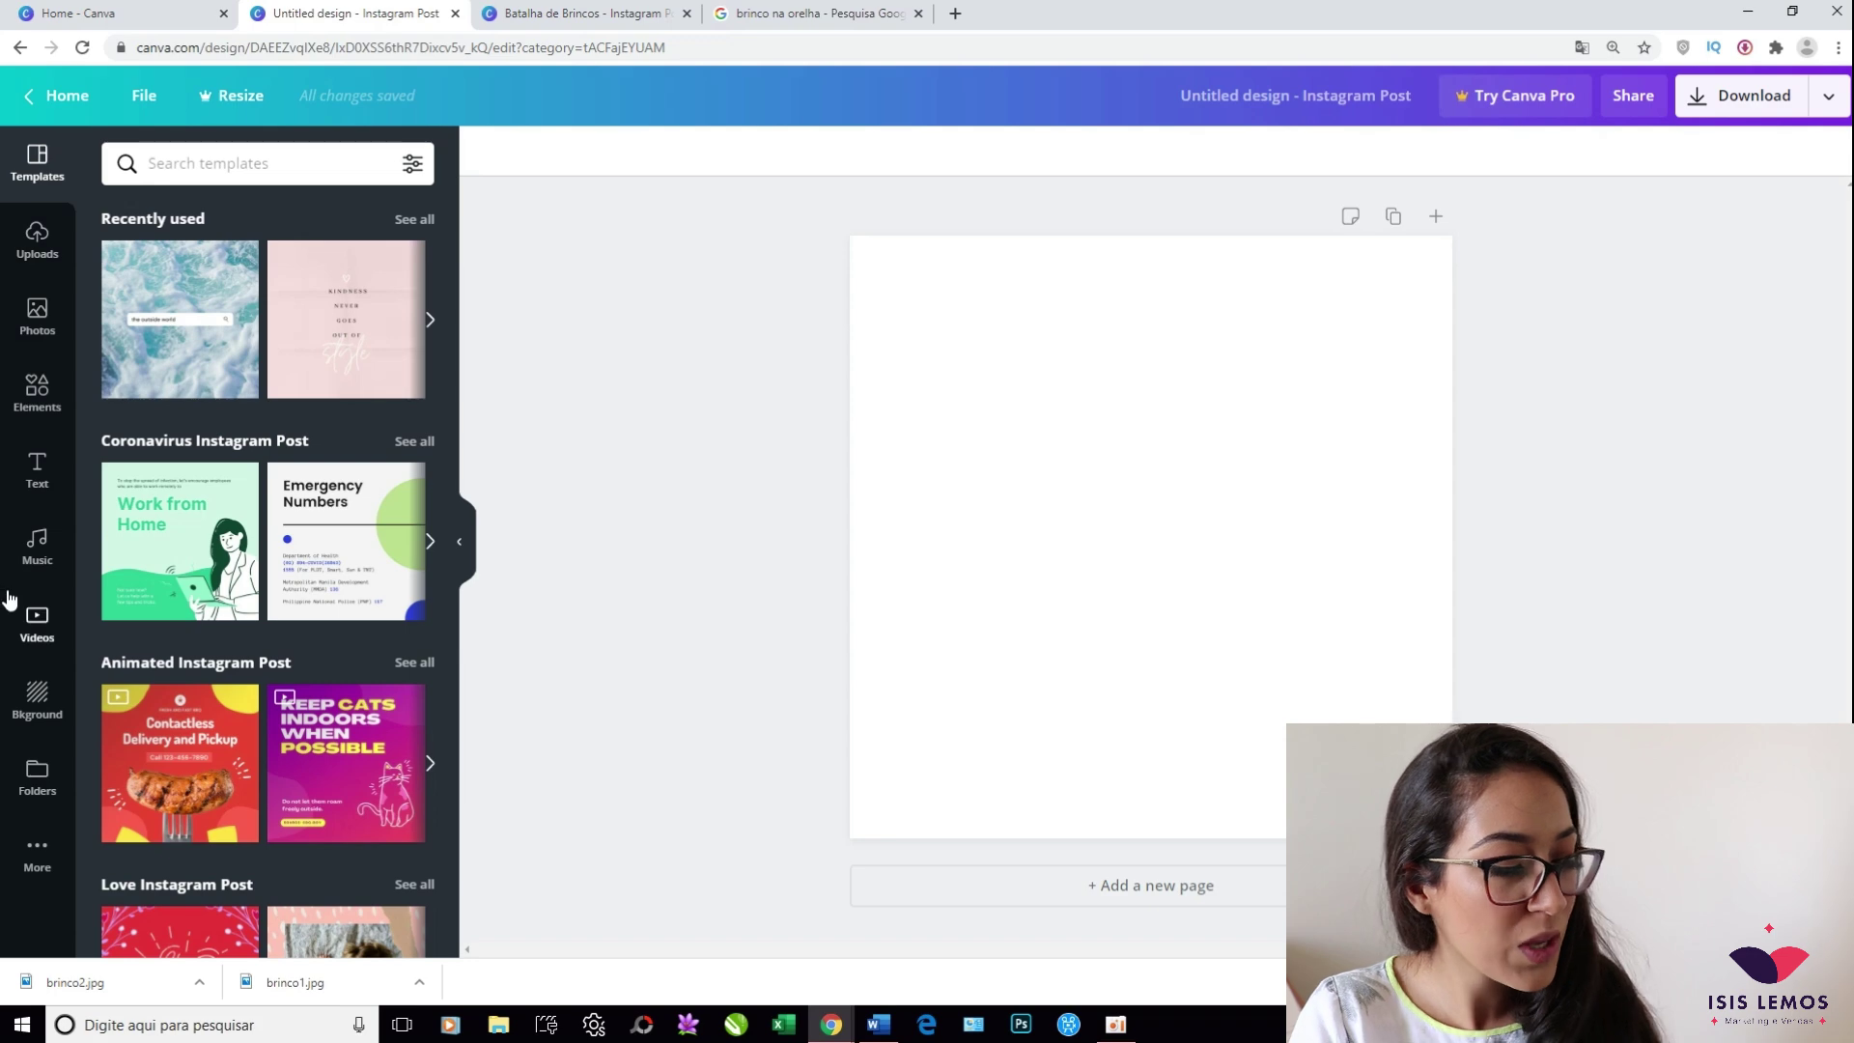
{"action": "mouse_move", "coordinate": [249, 708]}
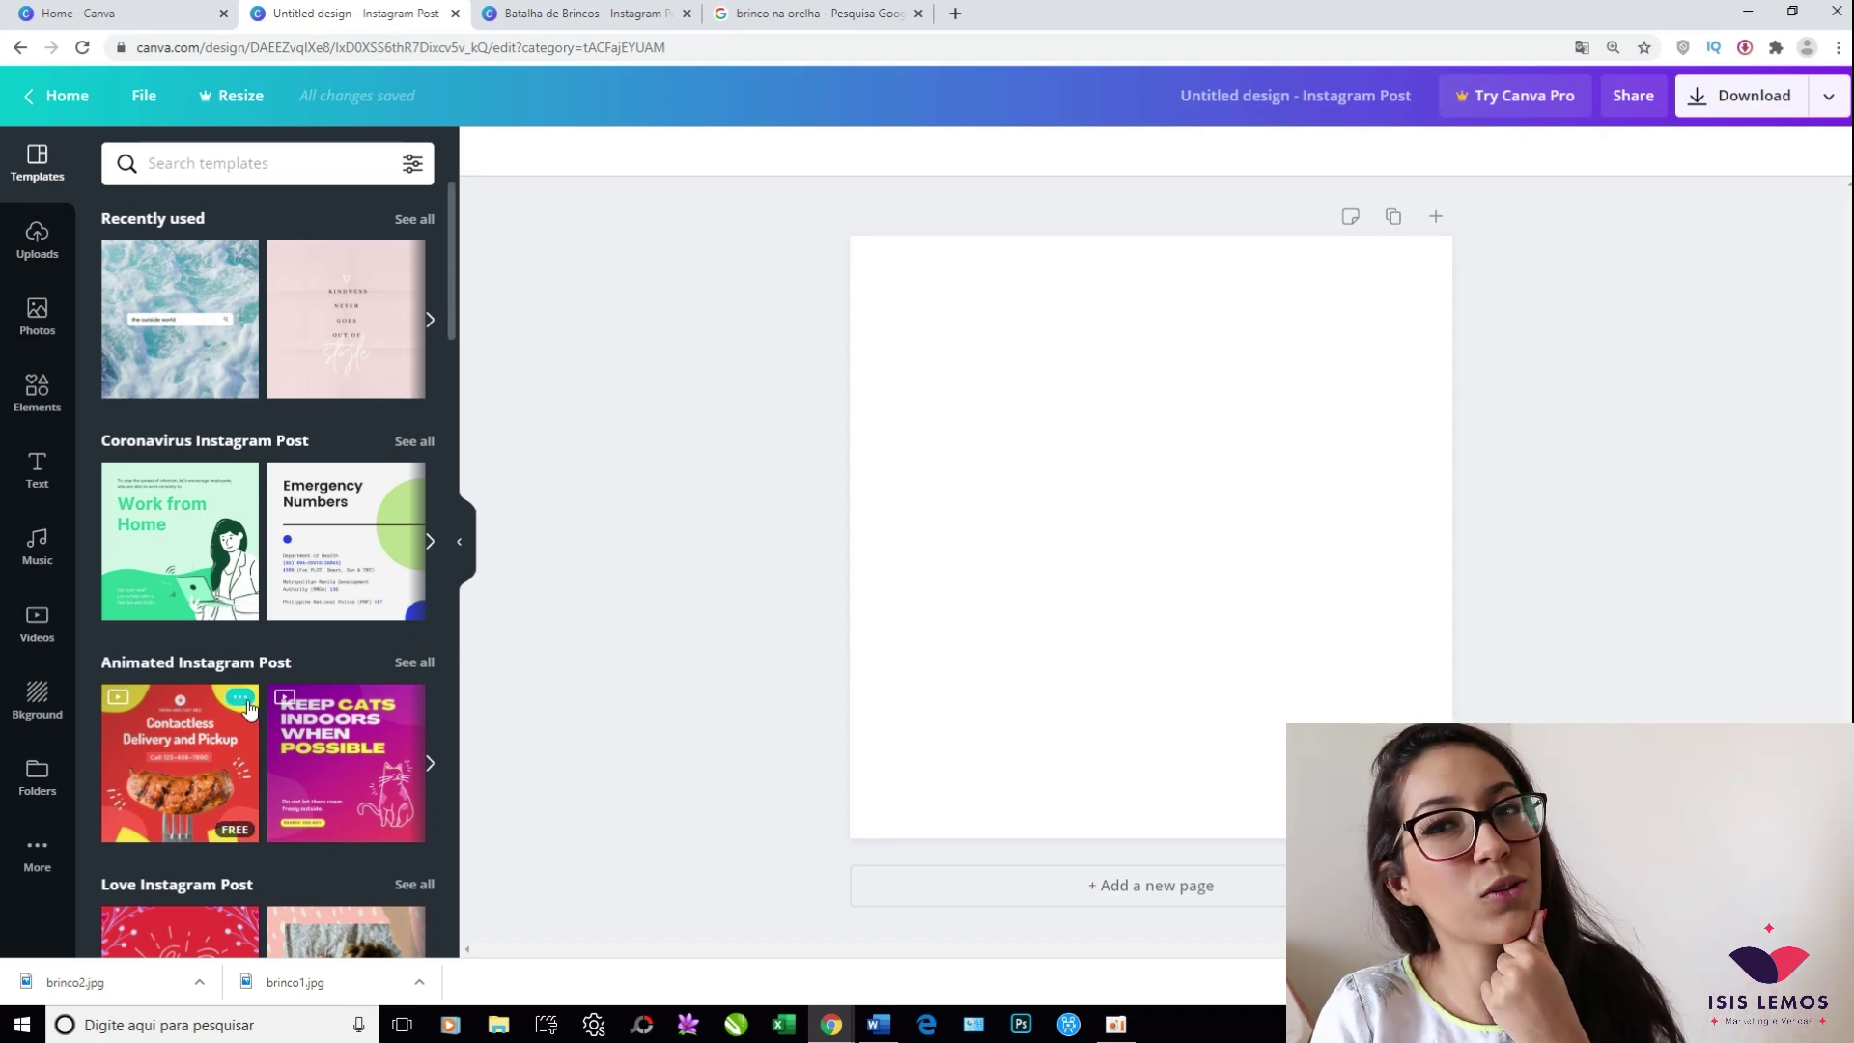
Add the uploaded photo of the thinking woman in red and make it fill the whole page as the background
{"action": "left_click", "coordinate": [39, 239]}
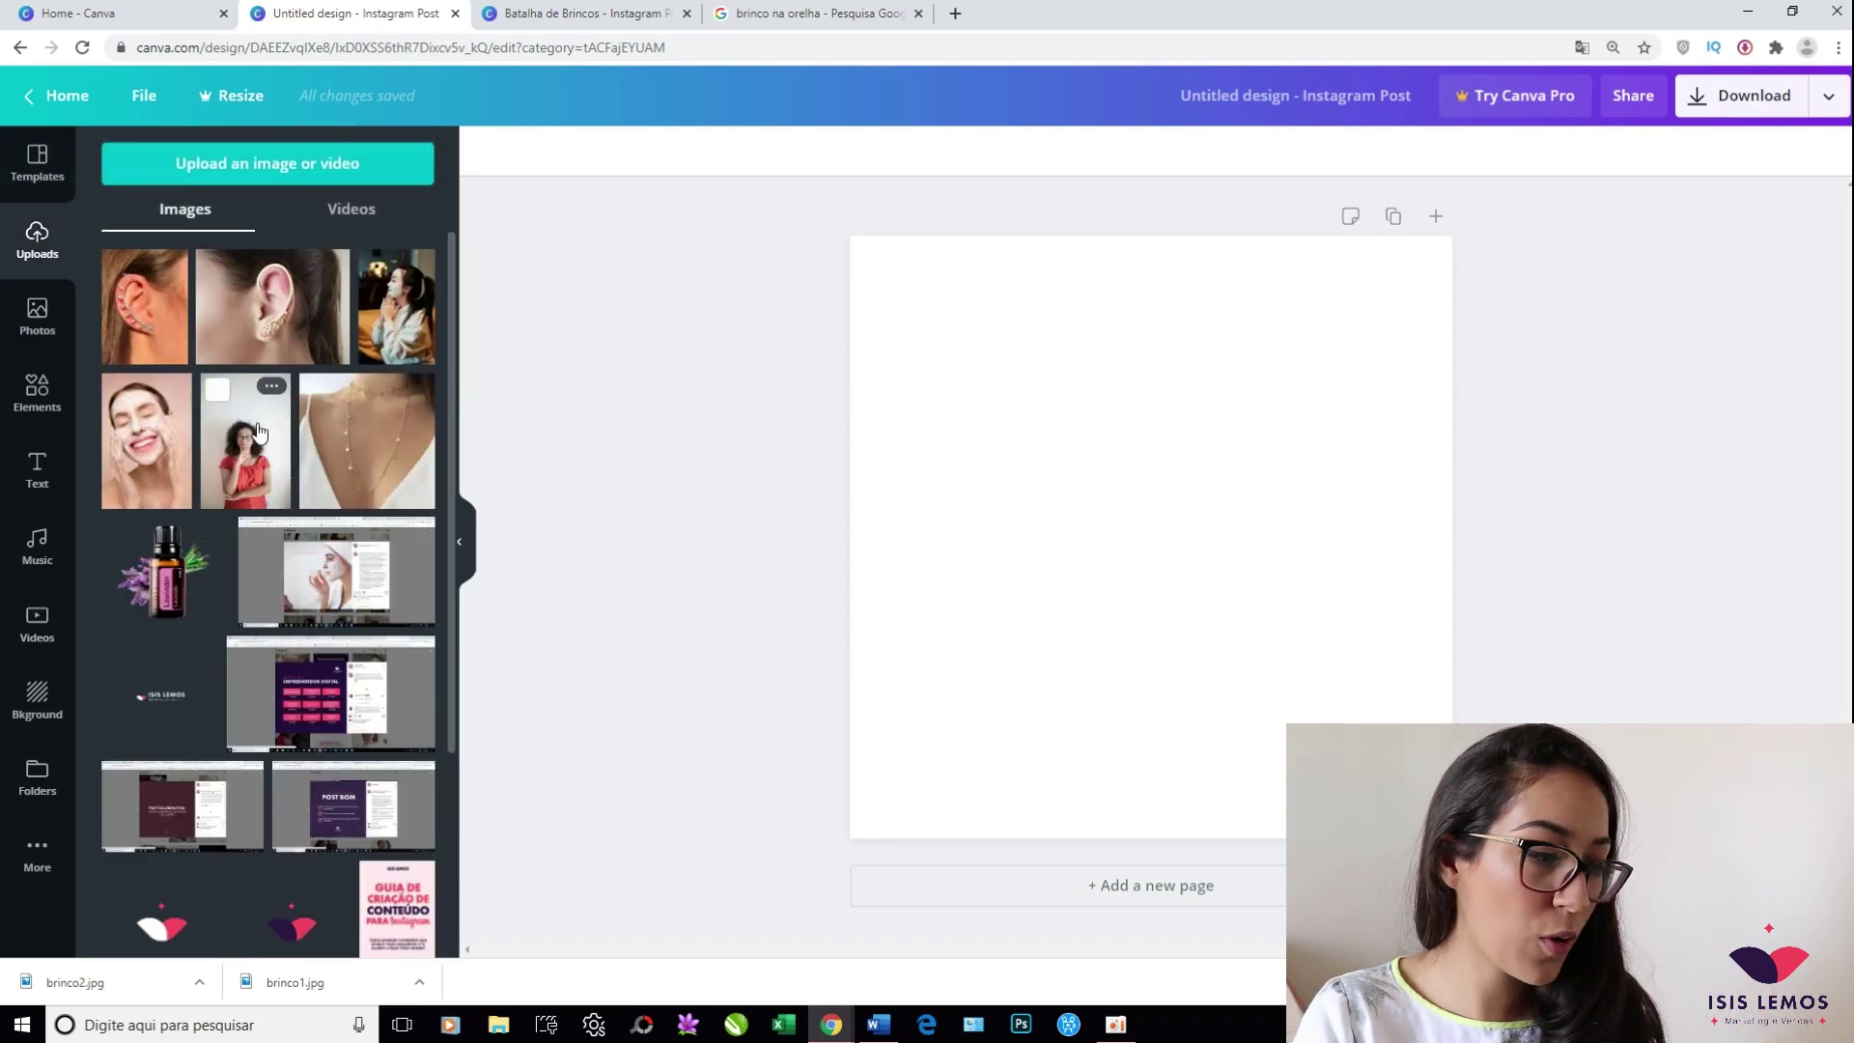
{"action": "left_click", "coordinate": [253, 451]}
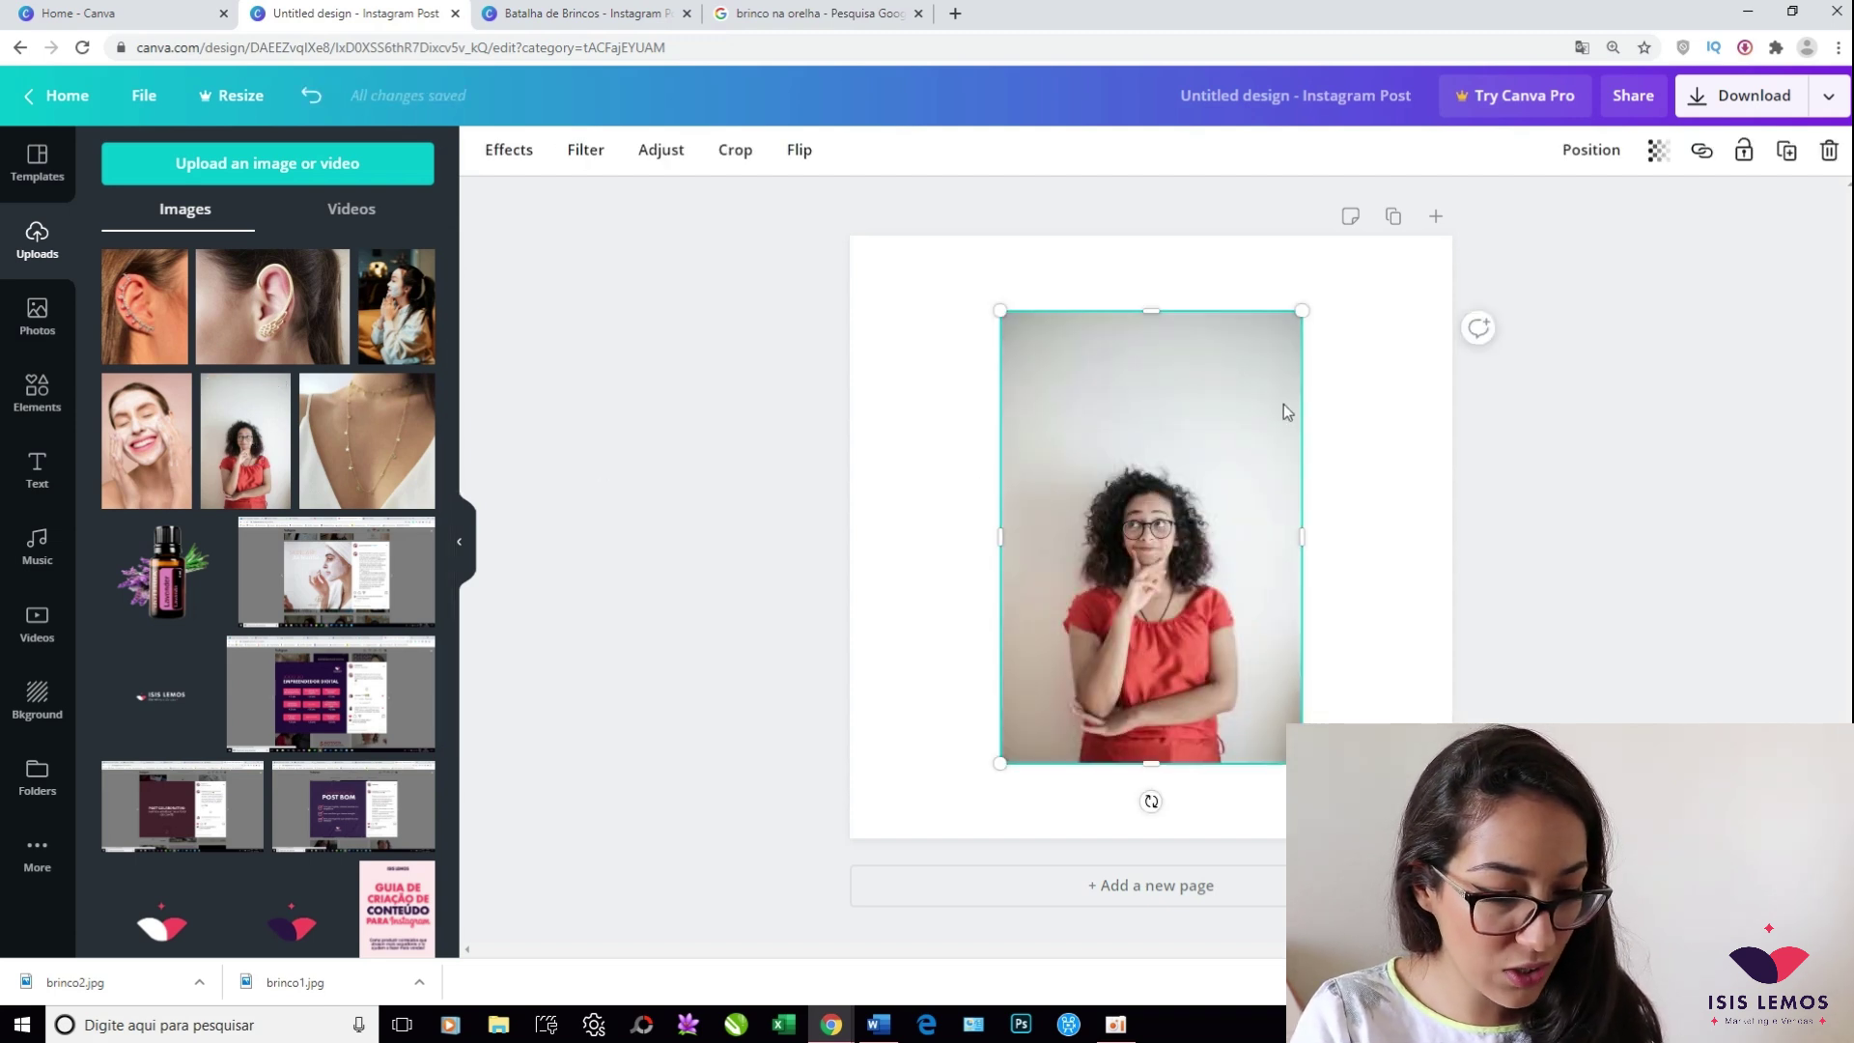
{"action": "left_click_drag", "start_coordinate": [1302, 311], "coordinate": [1545, 135]}
{"action": "left_click_drag", "start_coordinate": [999, 764], "coordinate": [781, 952]}
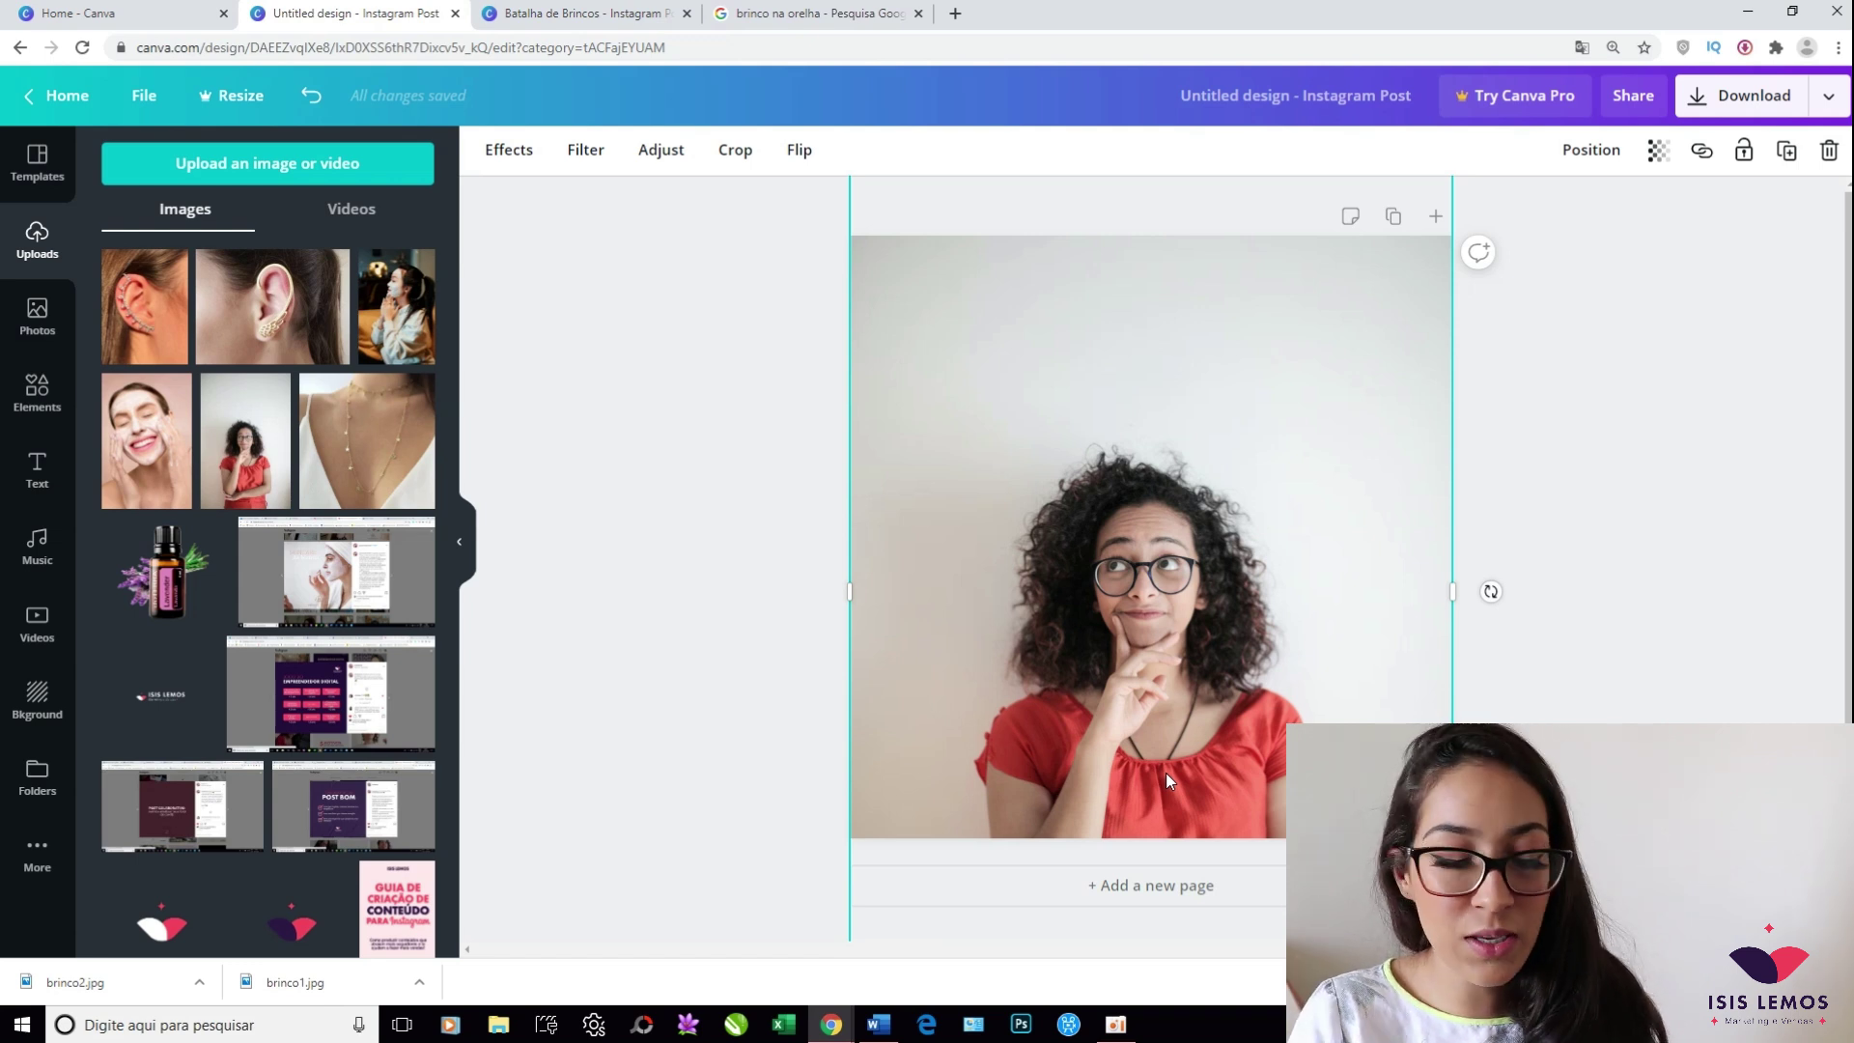
{"action": "key", "text": "ctrl+z"}
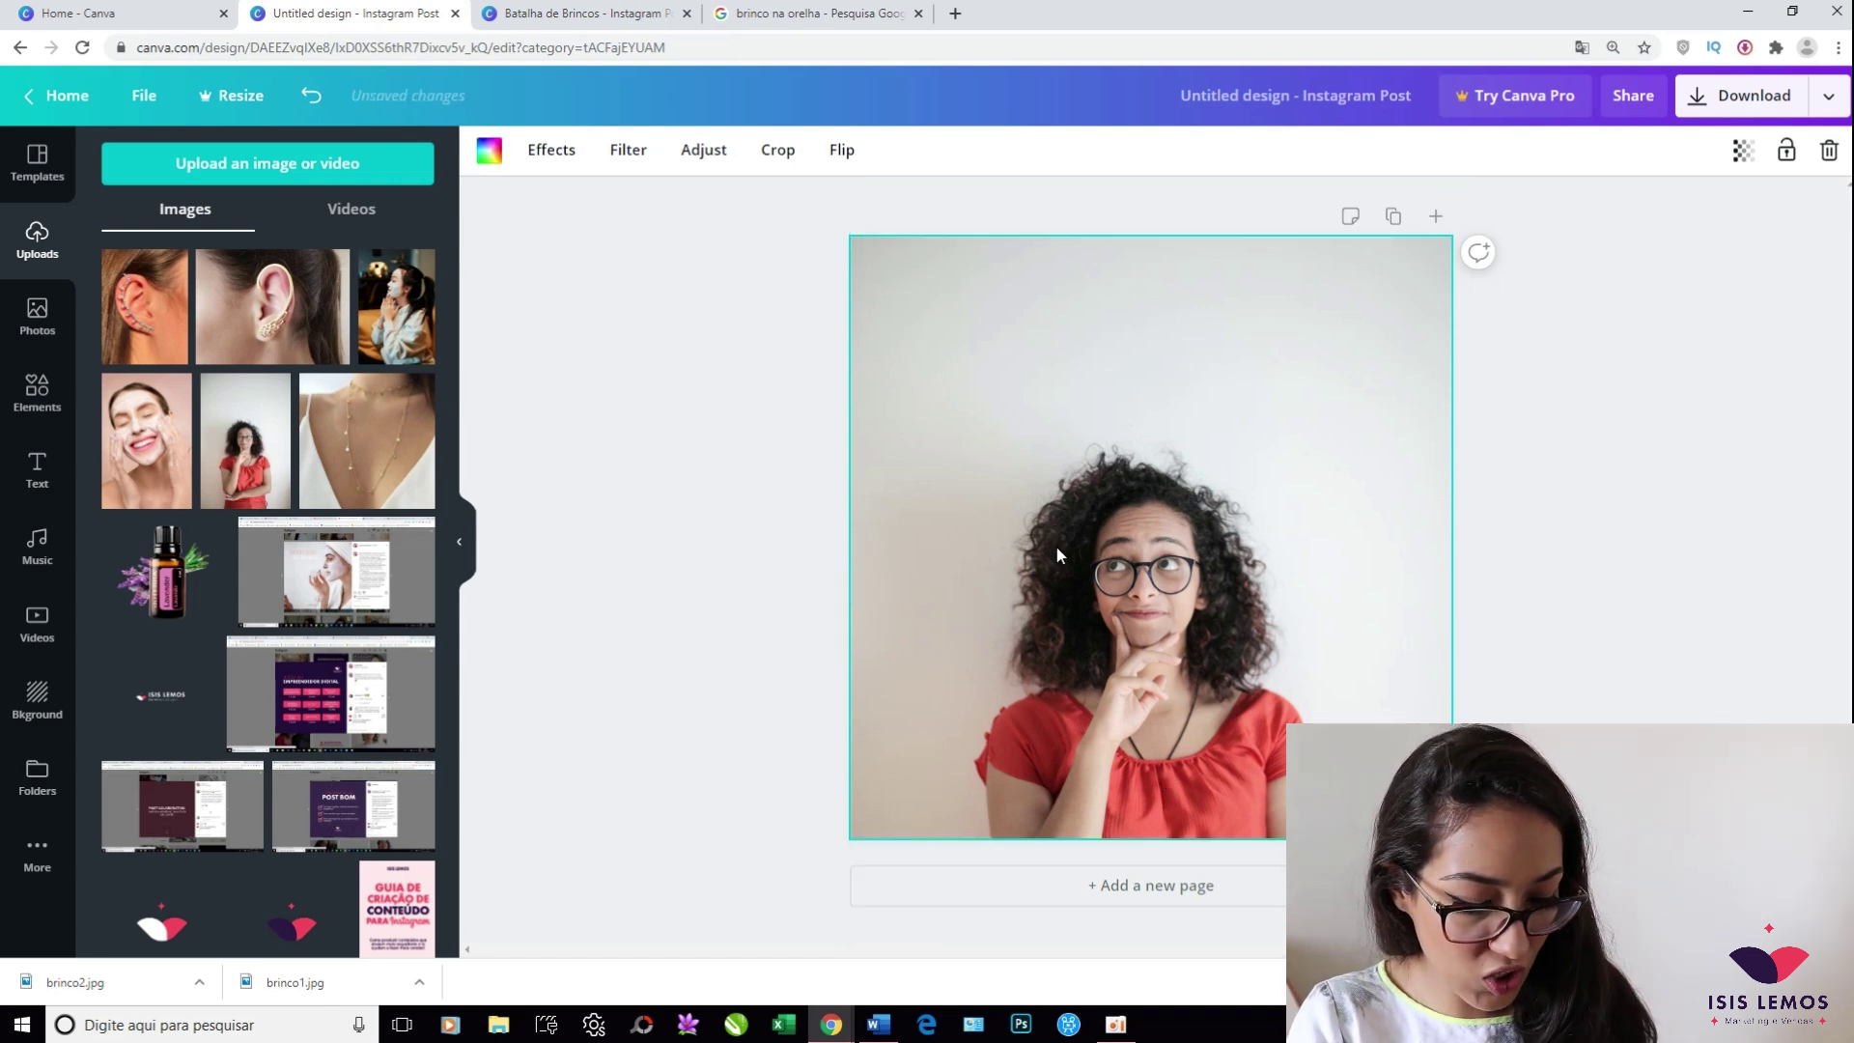
{"action": "left_click", "coordinate": [1845, 538]}
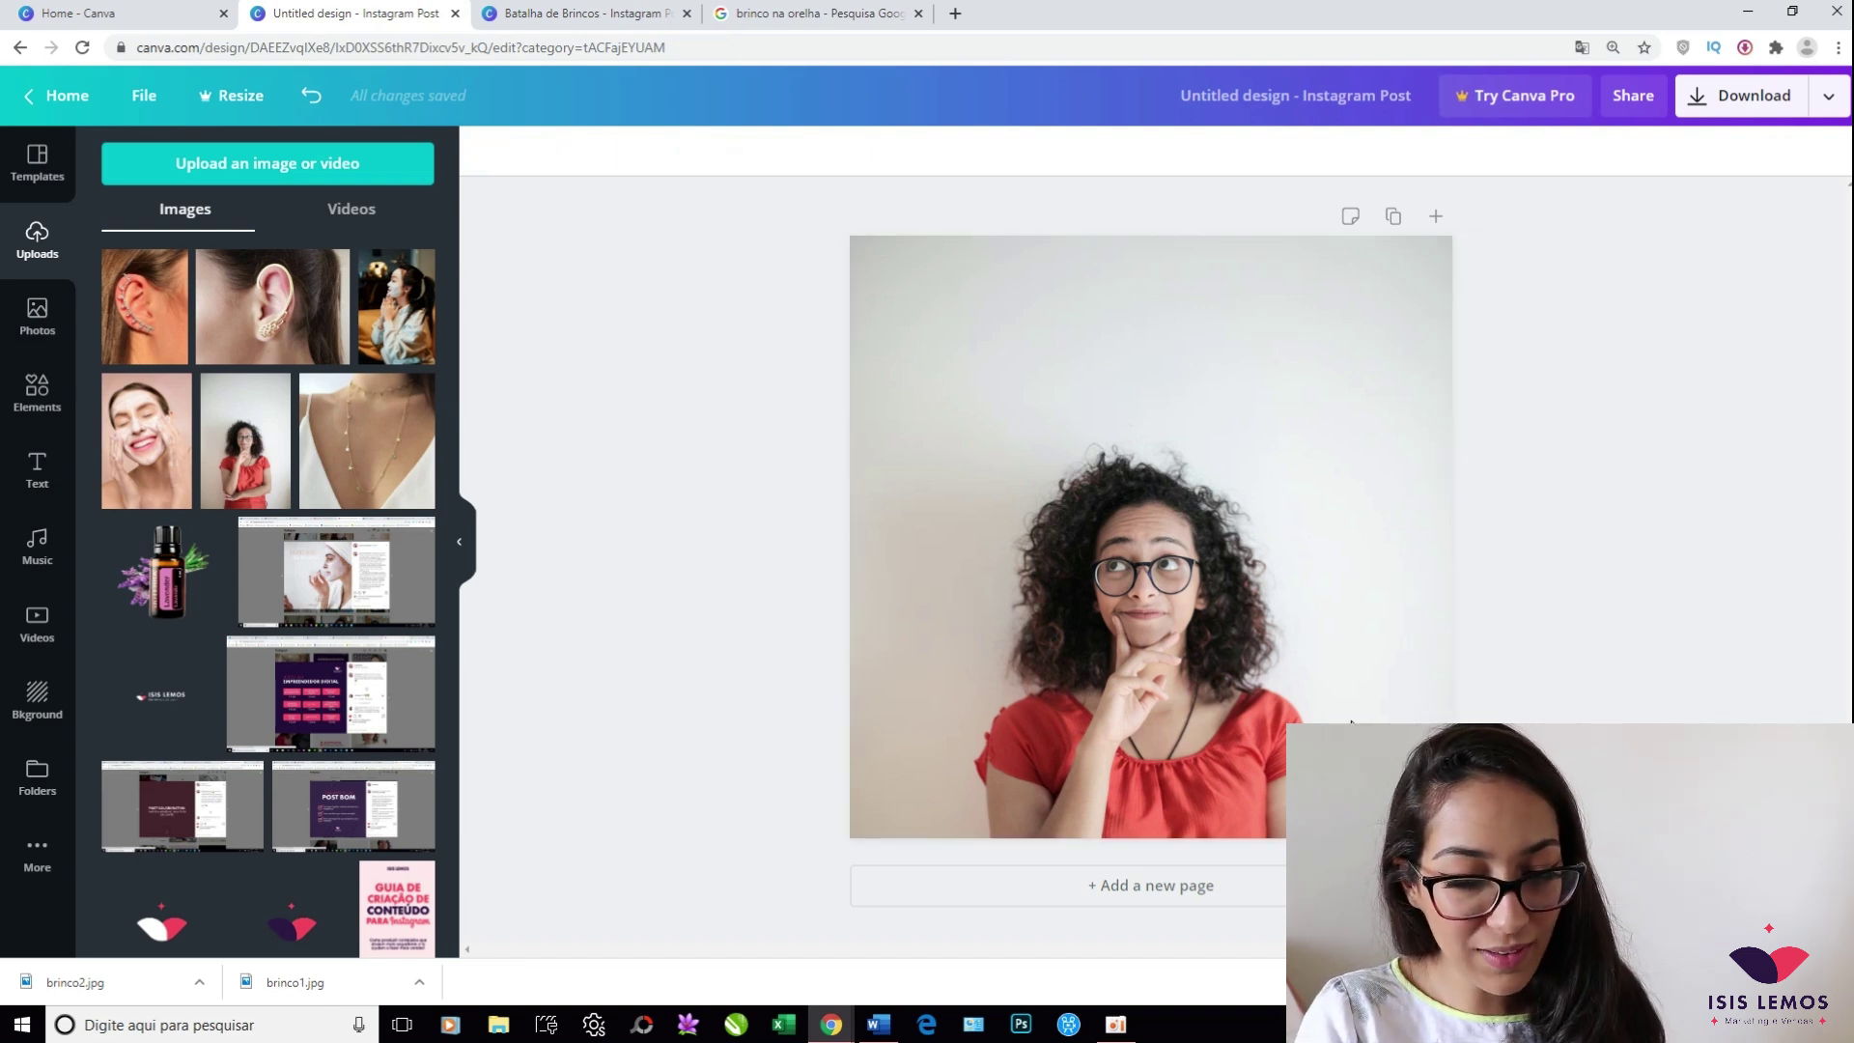
{"action": "left_click", "coordinate": [865, 264]}
{"action": "key", "text": "Escape"}
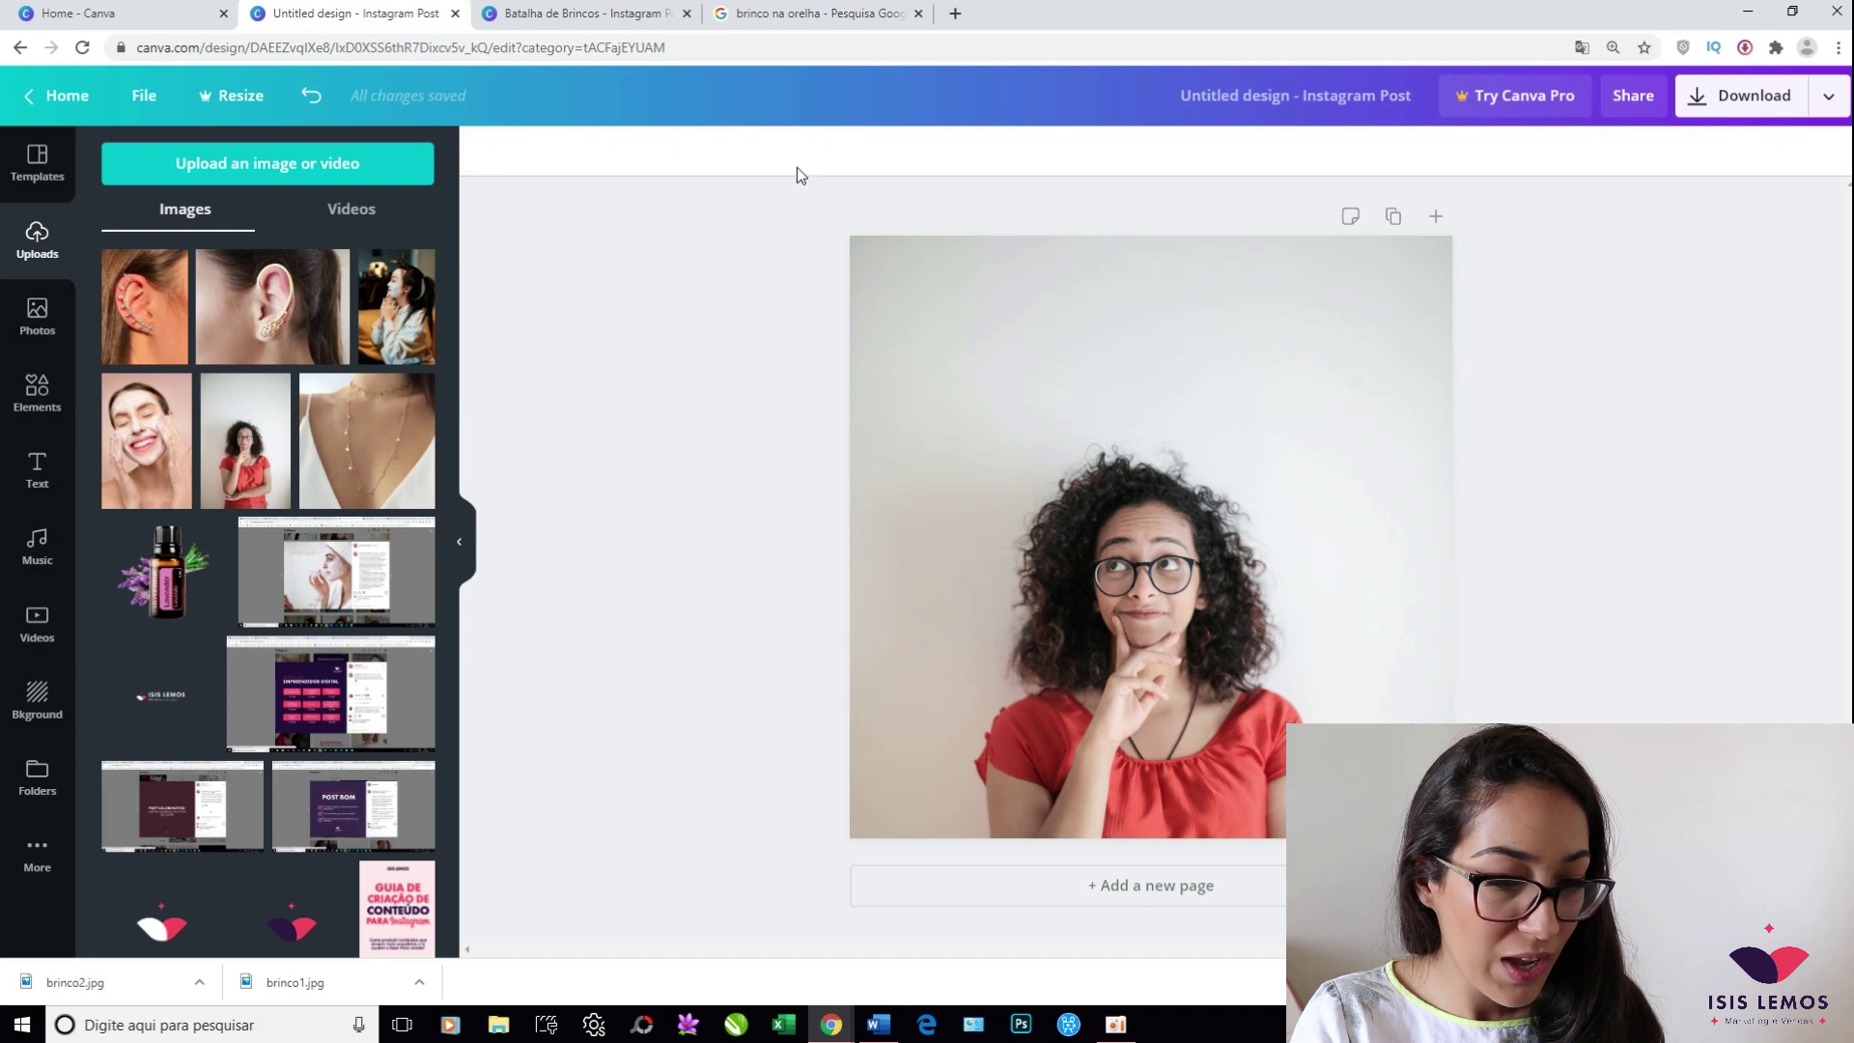
Try the background photo's crop by shifting the woman up and back down, leaving empty wall above her head
{"action": "left_click", "coordinate": [1138, 400]}
{"action": "left_click", "coordinate": [773, 149]}
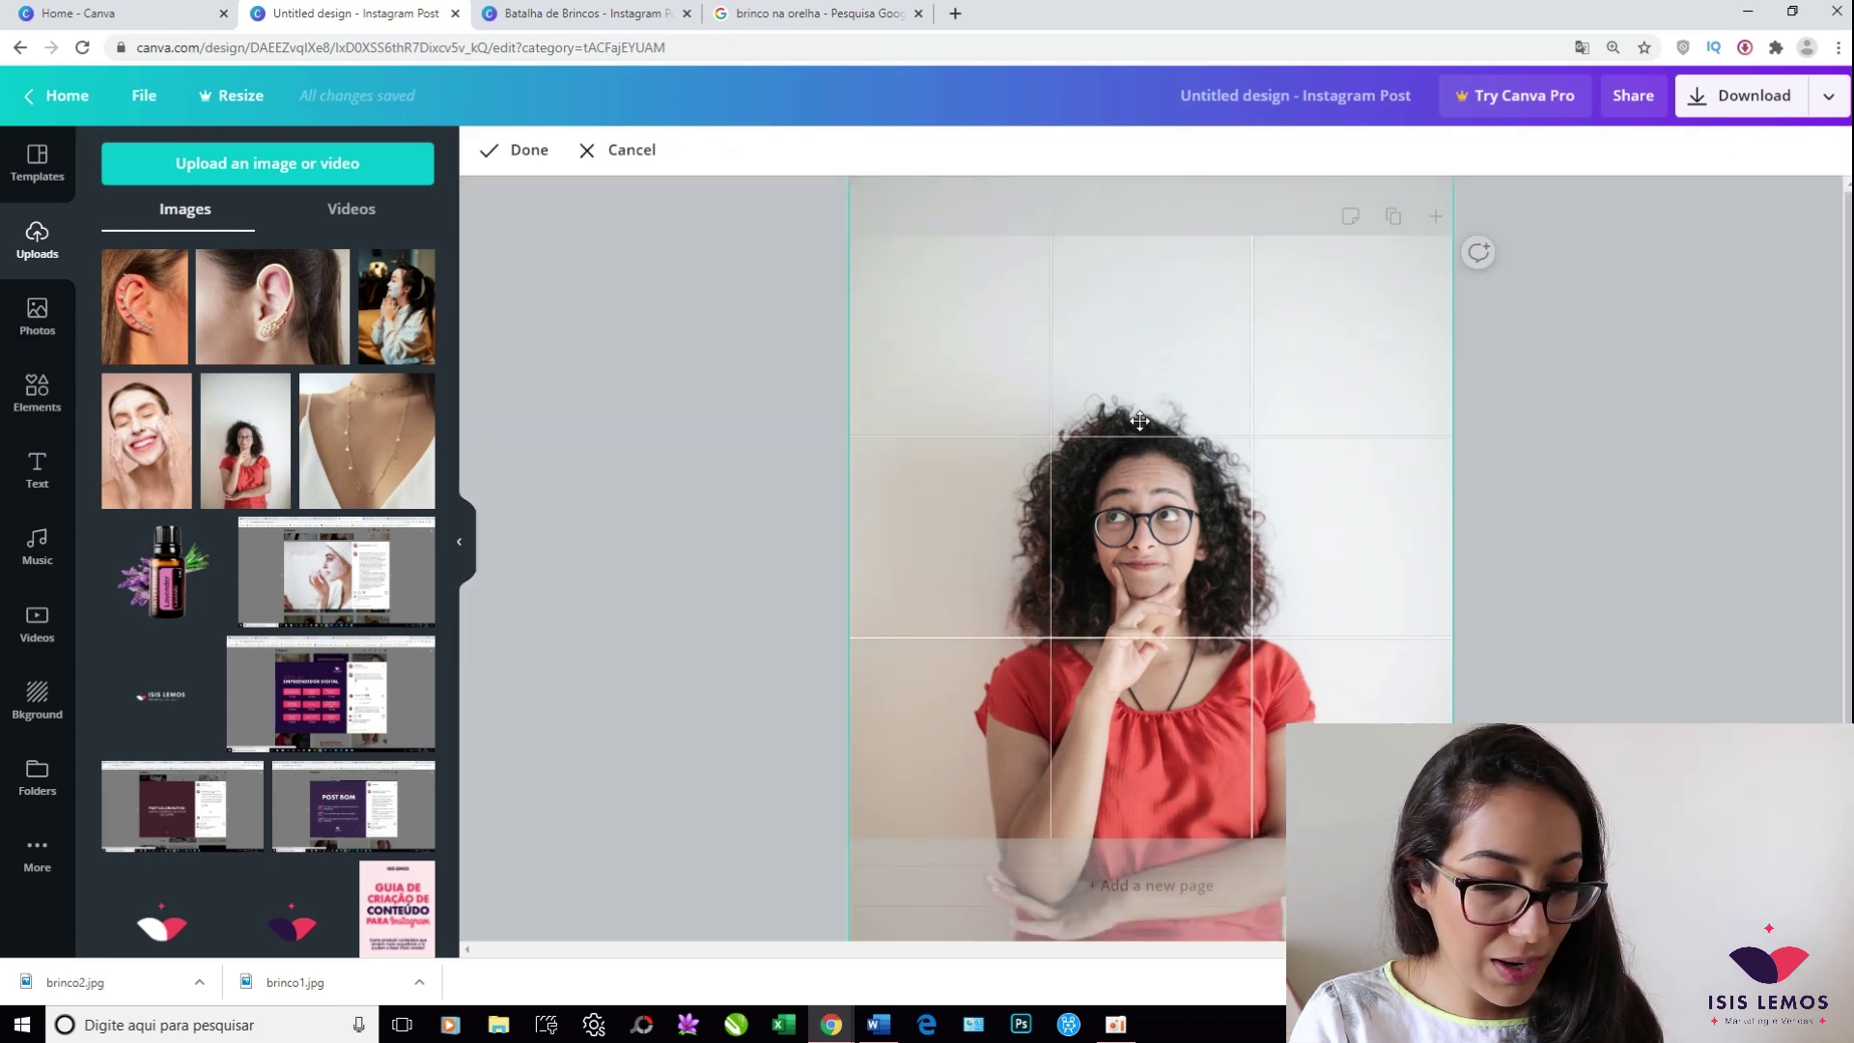
{"action": "left_click_drag", "start_coordinate": [1139, 421], "coordinate": [1152, 303]}
{"action": "left_click", "coordinate": [1608, 414]}
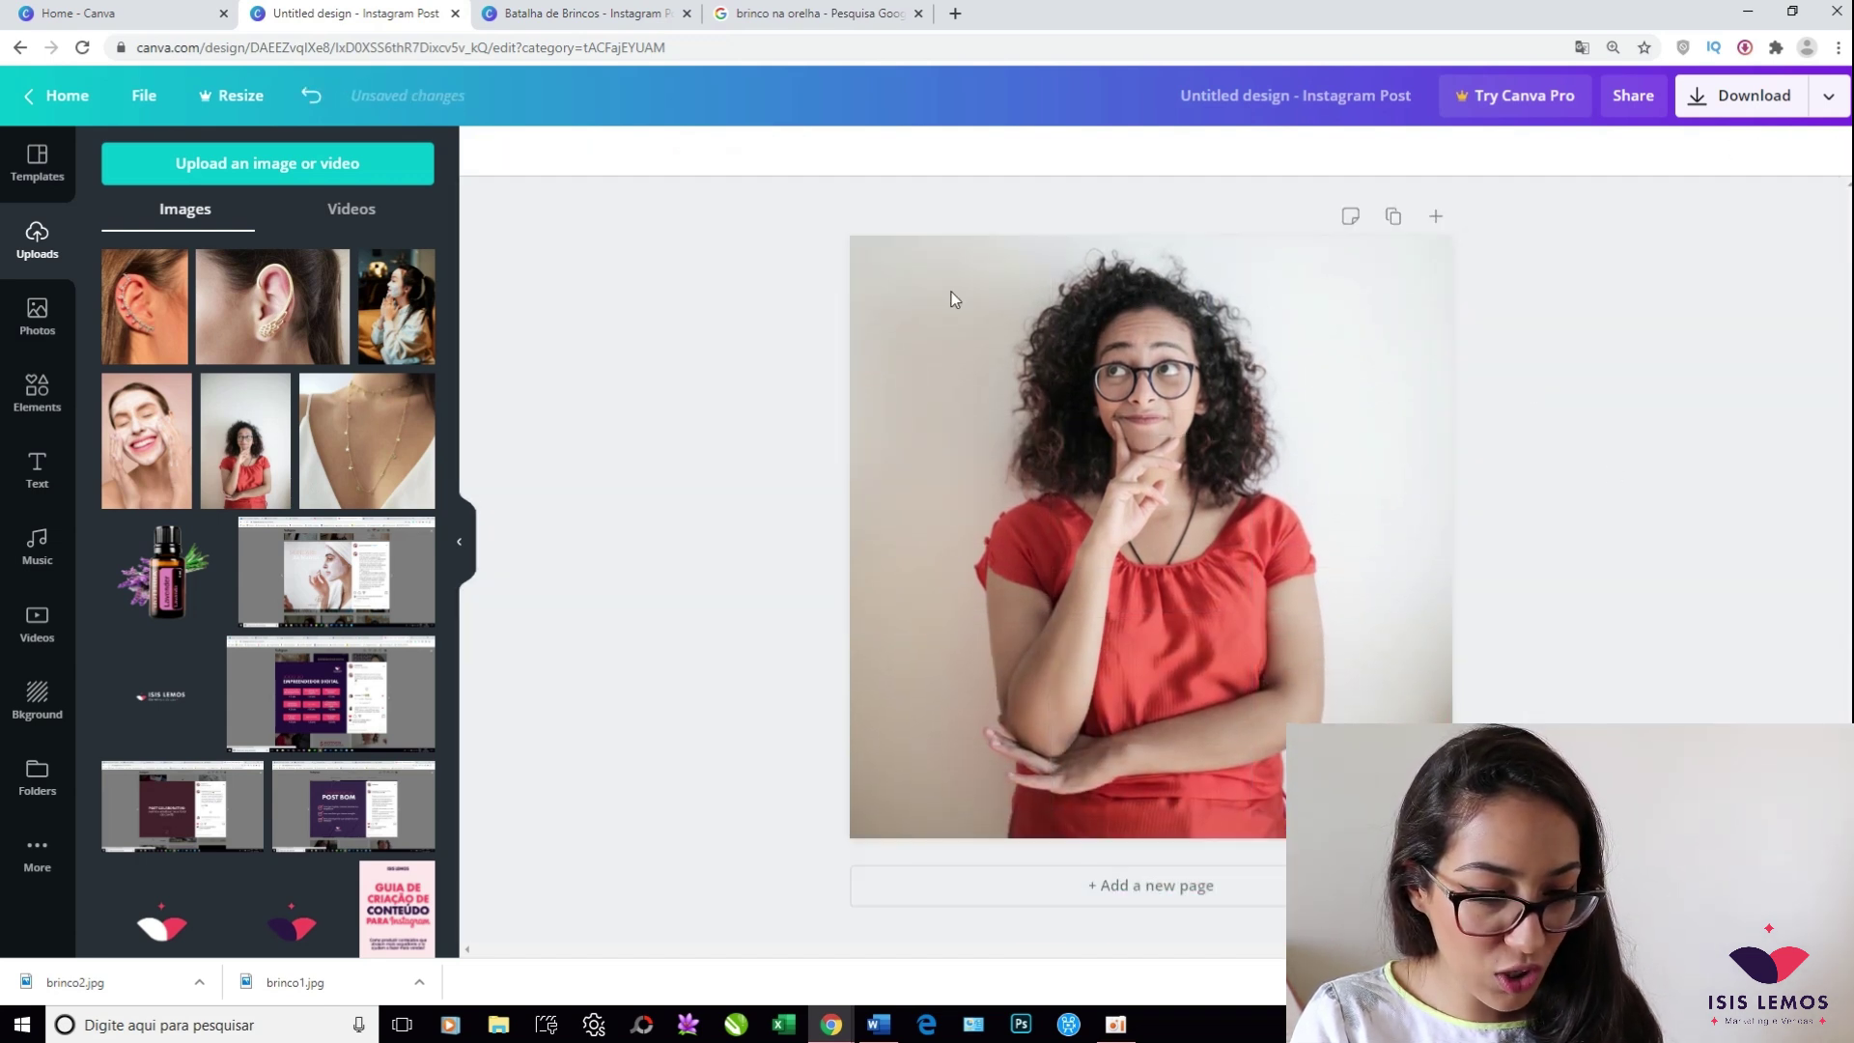
{"action": "left_click", "coordinate": [1145, 448]}
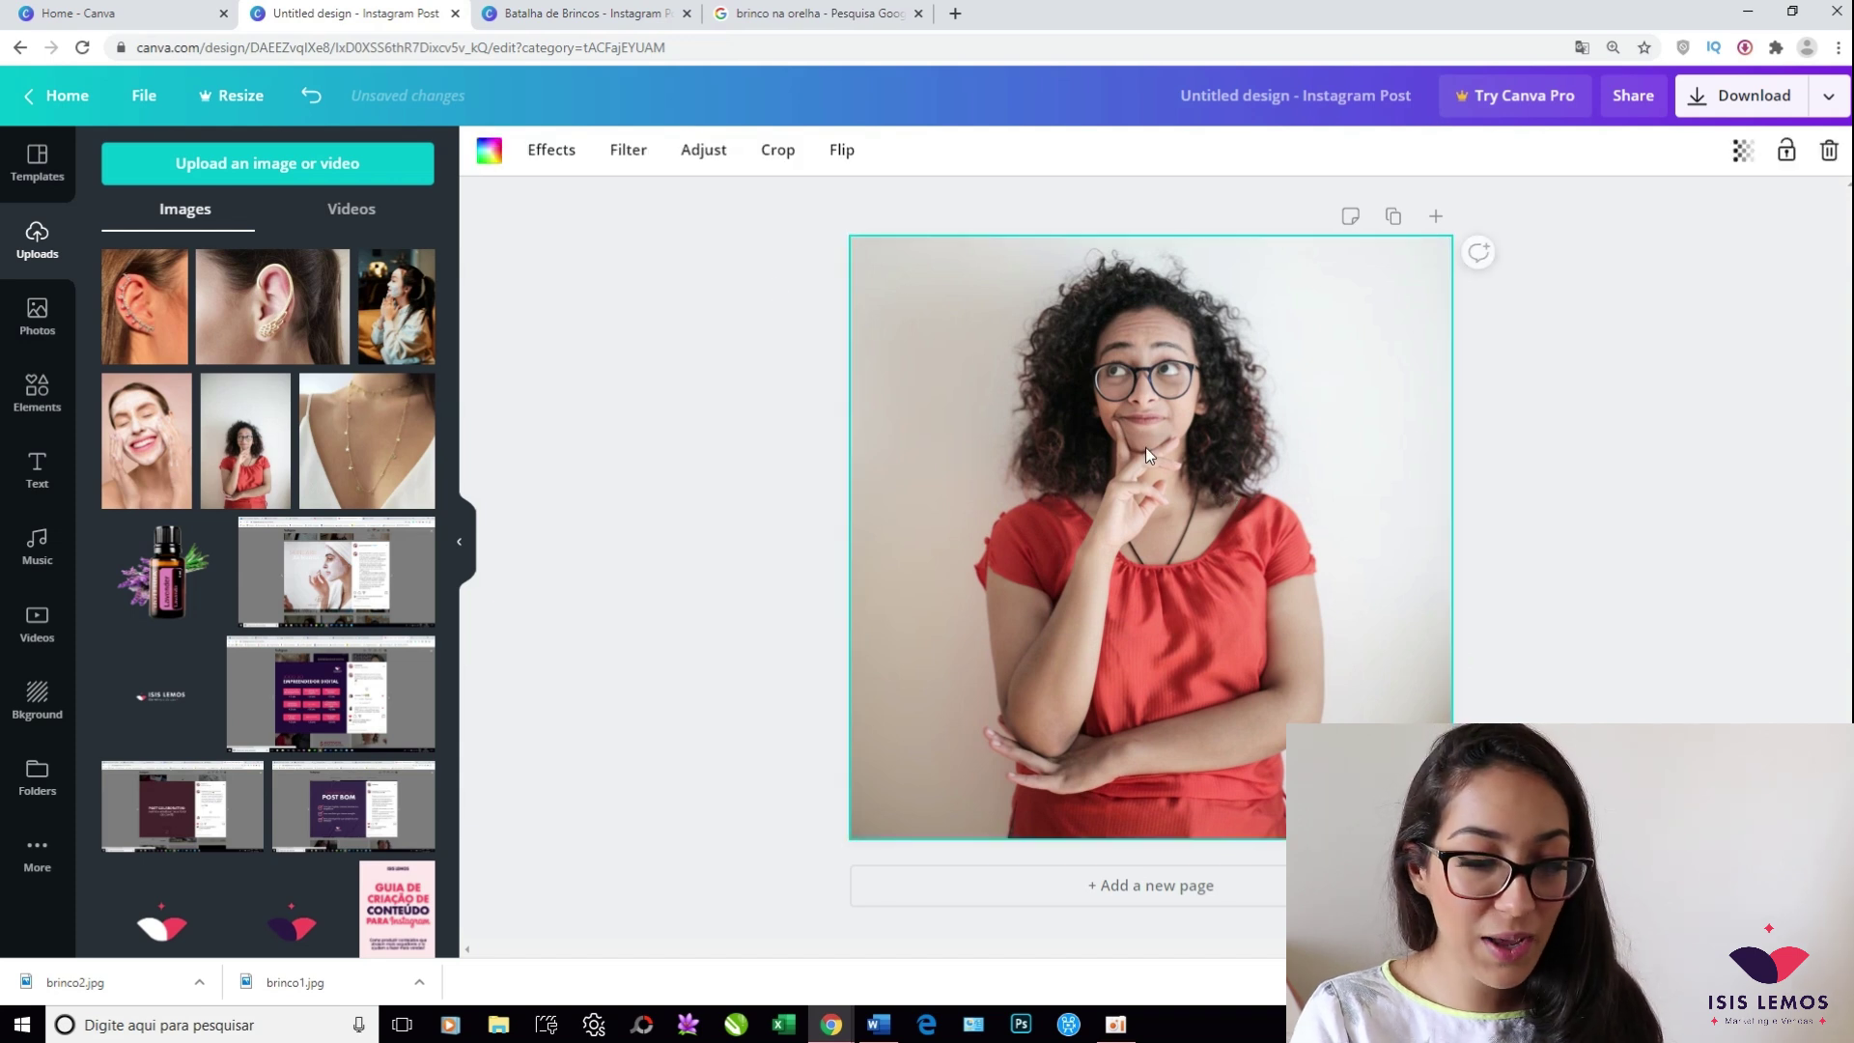
{"action": "left_click", "coordinate": [774, 149]}
{"action": "left_click_drag", "start_coordinate": [1313, 479], "coordinate": [1316, 592]}
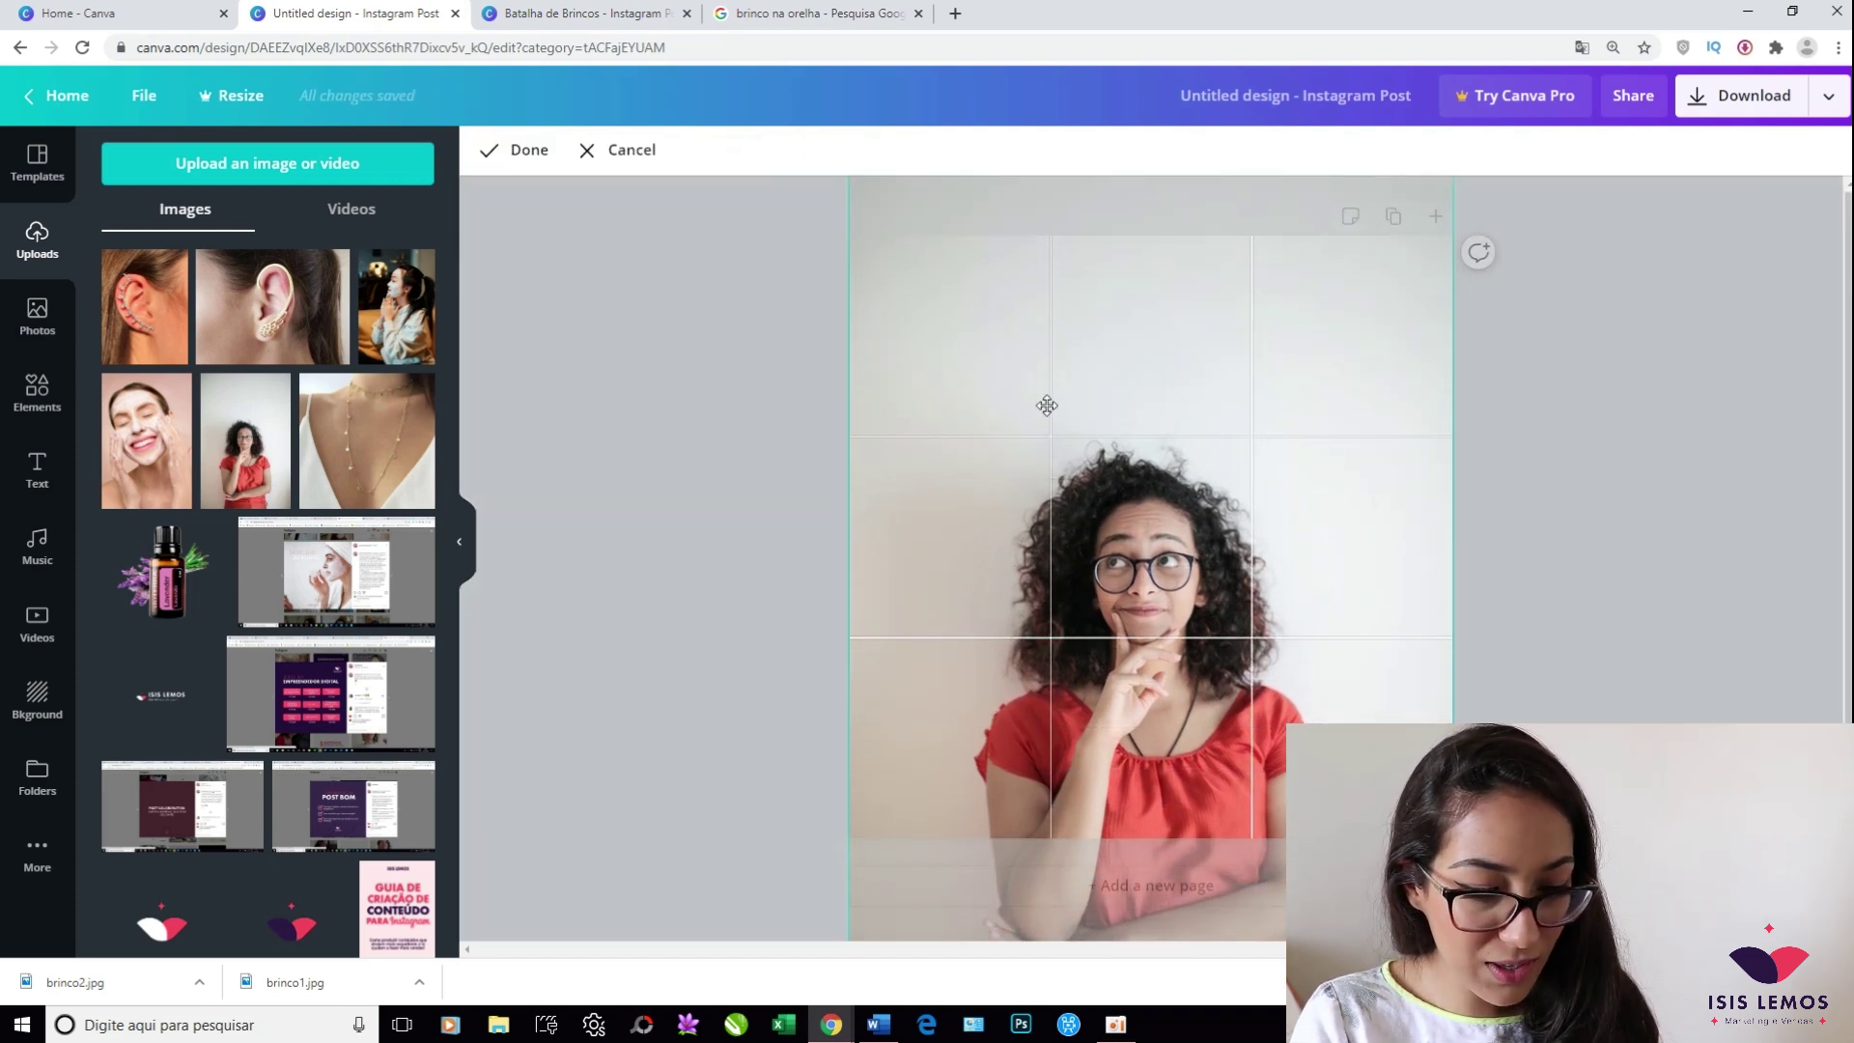
{"action": "left_click", "coordinate": [1456, 605]}
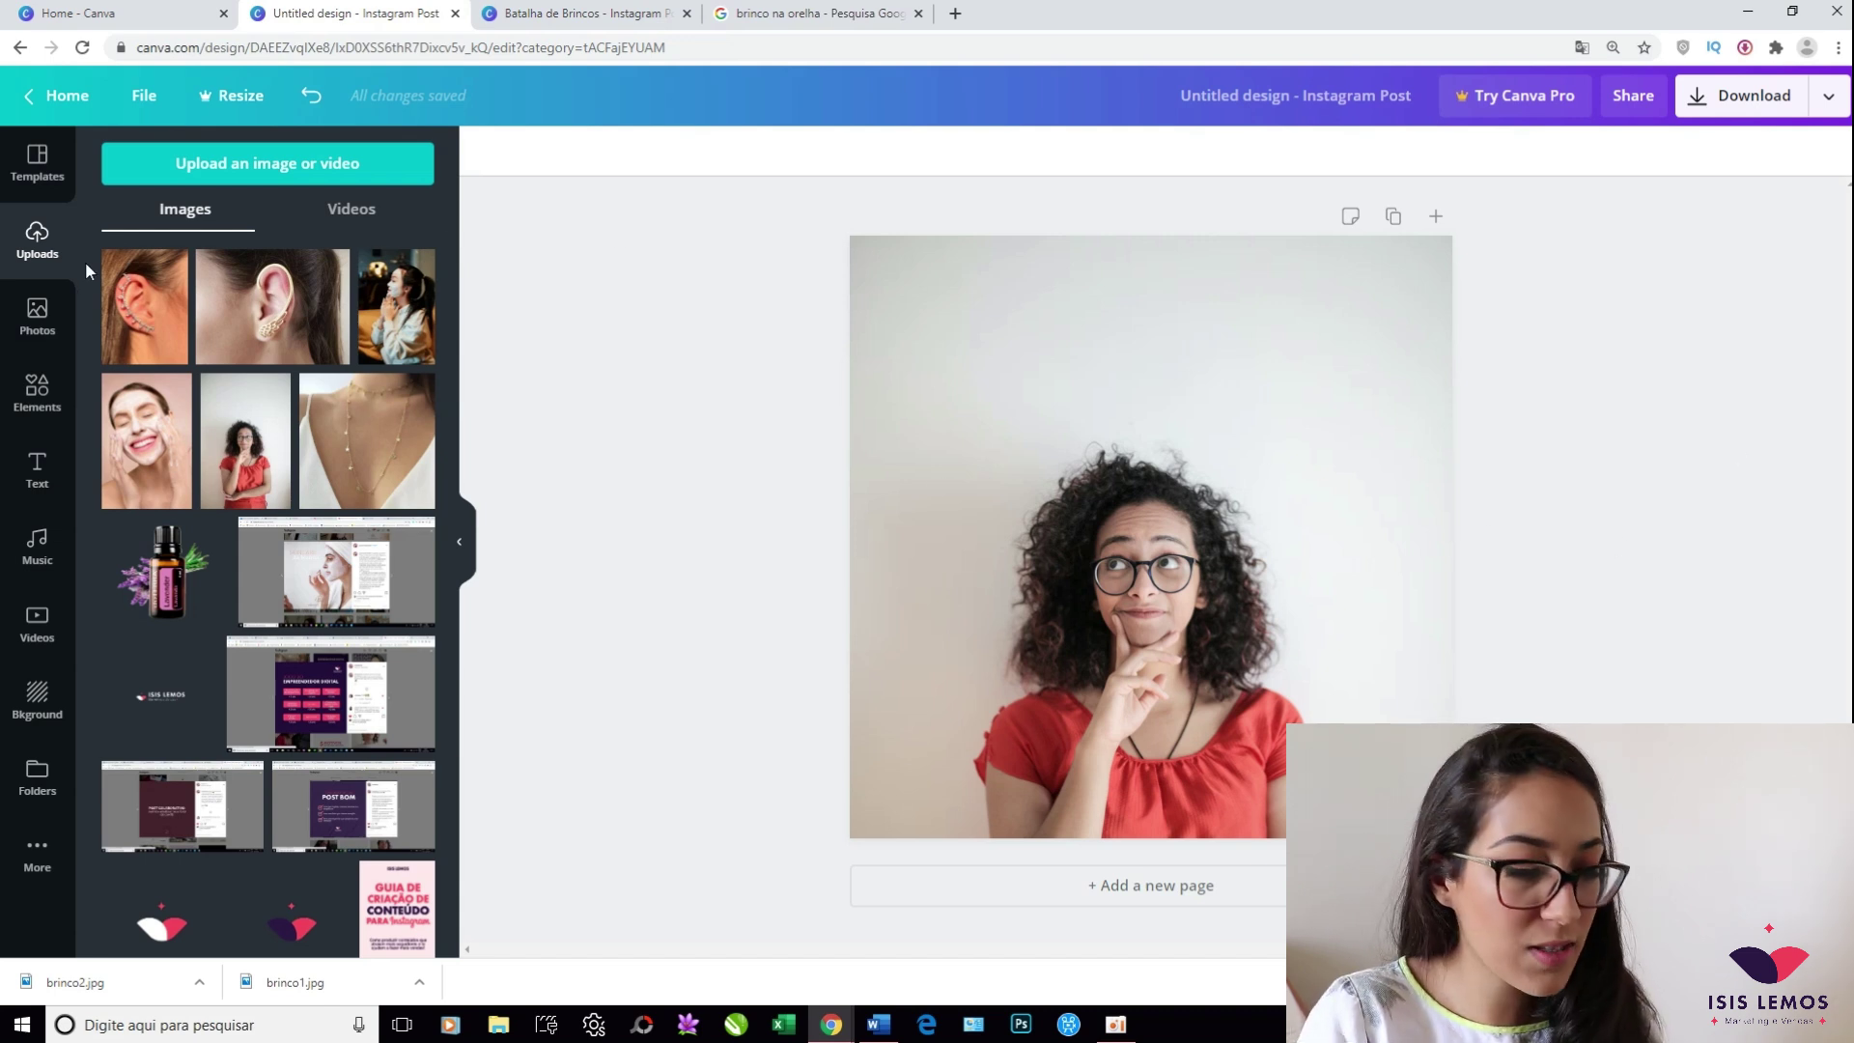
Add the "The Park-Miller Nuptials" text combination and place it centred above the woman's head
{"action": "left_click", "coordinate": [37, 471]}
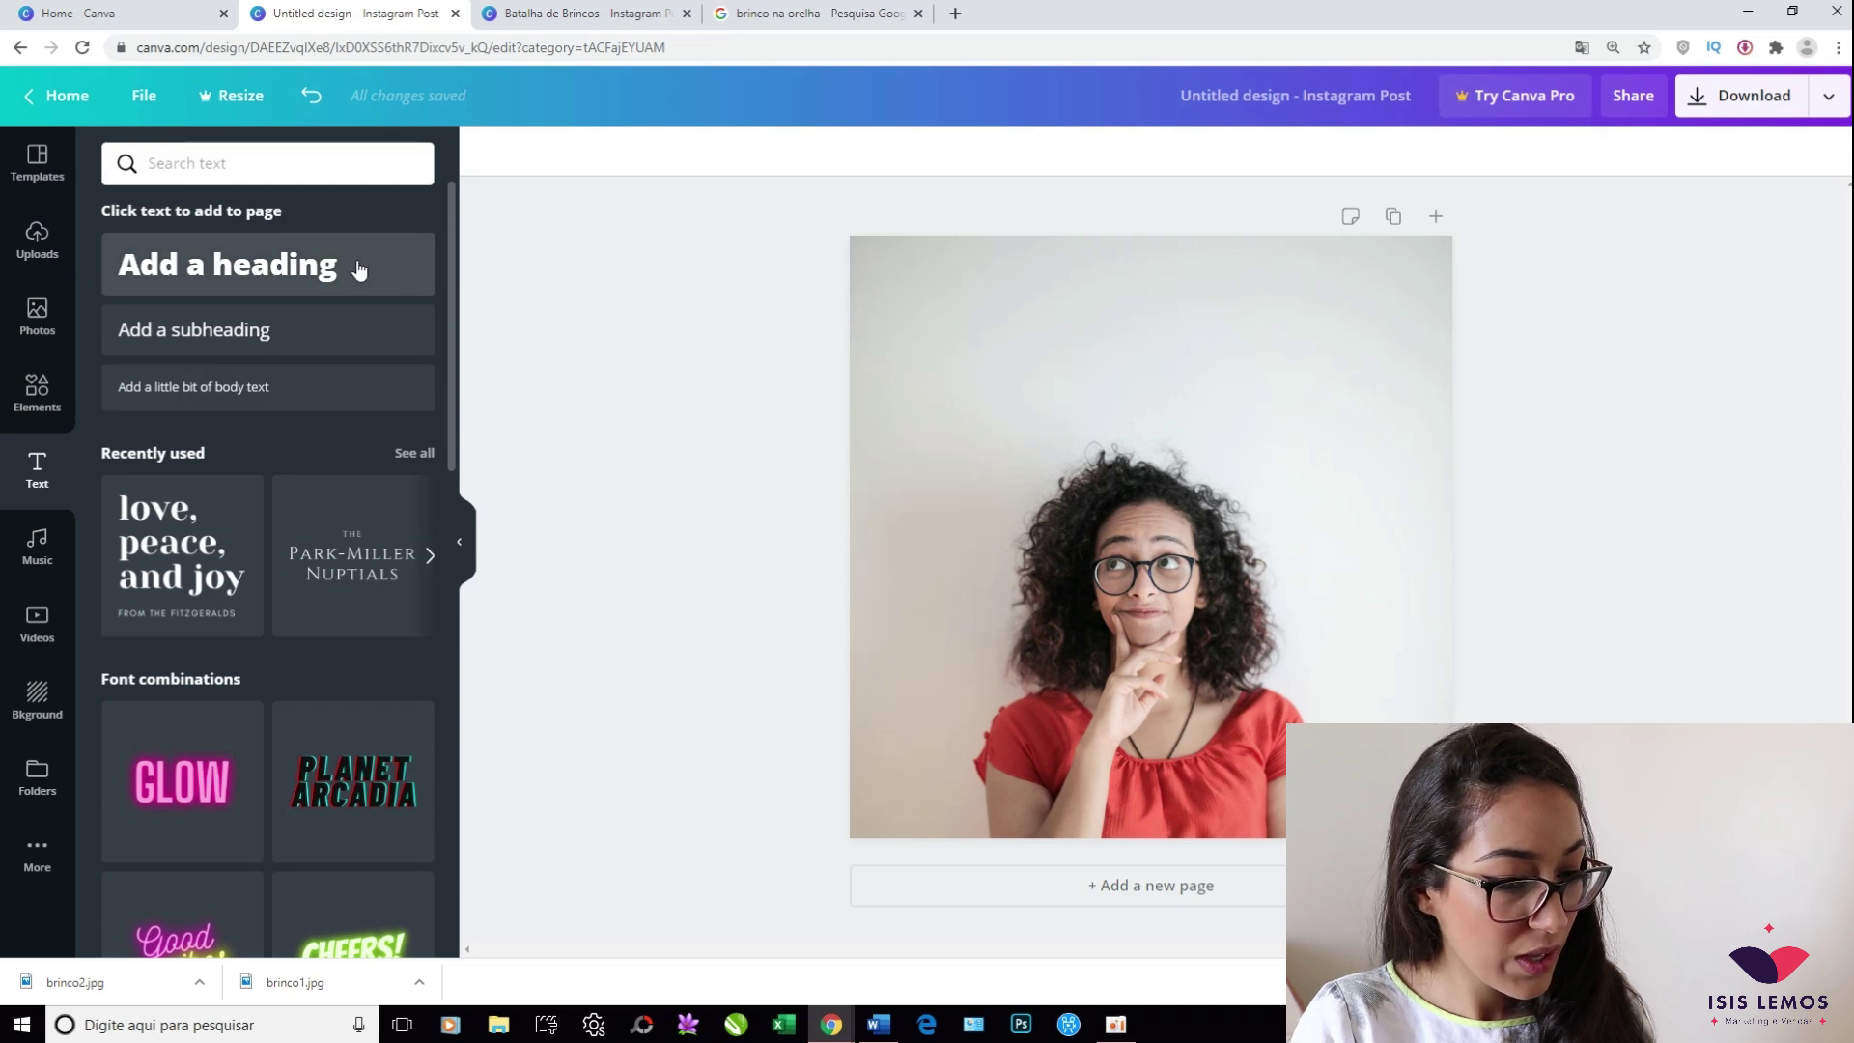
{"action": "scroll", "coordinate": [83, 381], "scroll_direction": "down", "scroll_amount": 2}
{"action": "scroll", "coordinate": [373, 518], "scroll_direction": "down", "scroll_amount": 3}
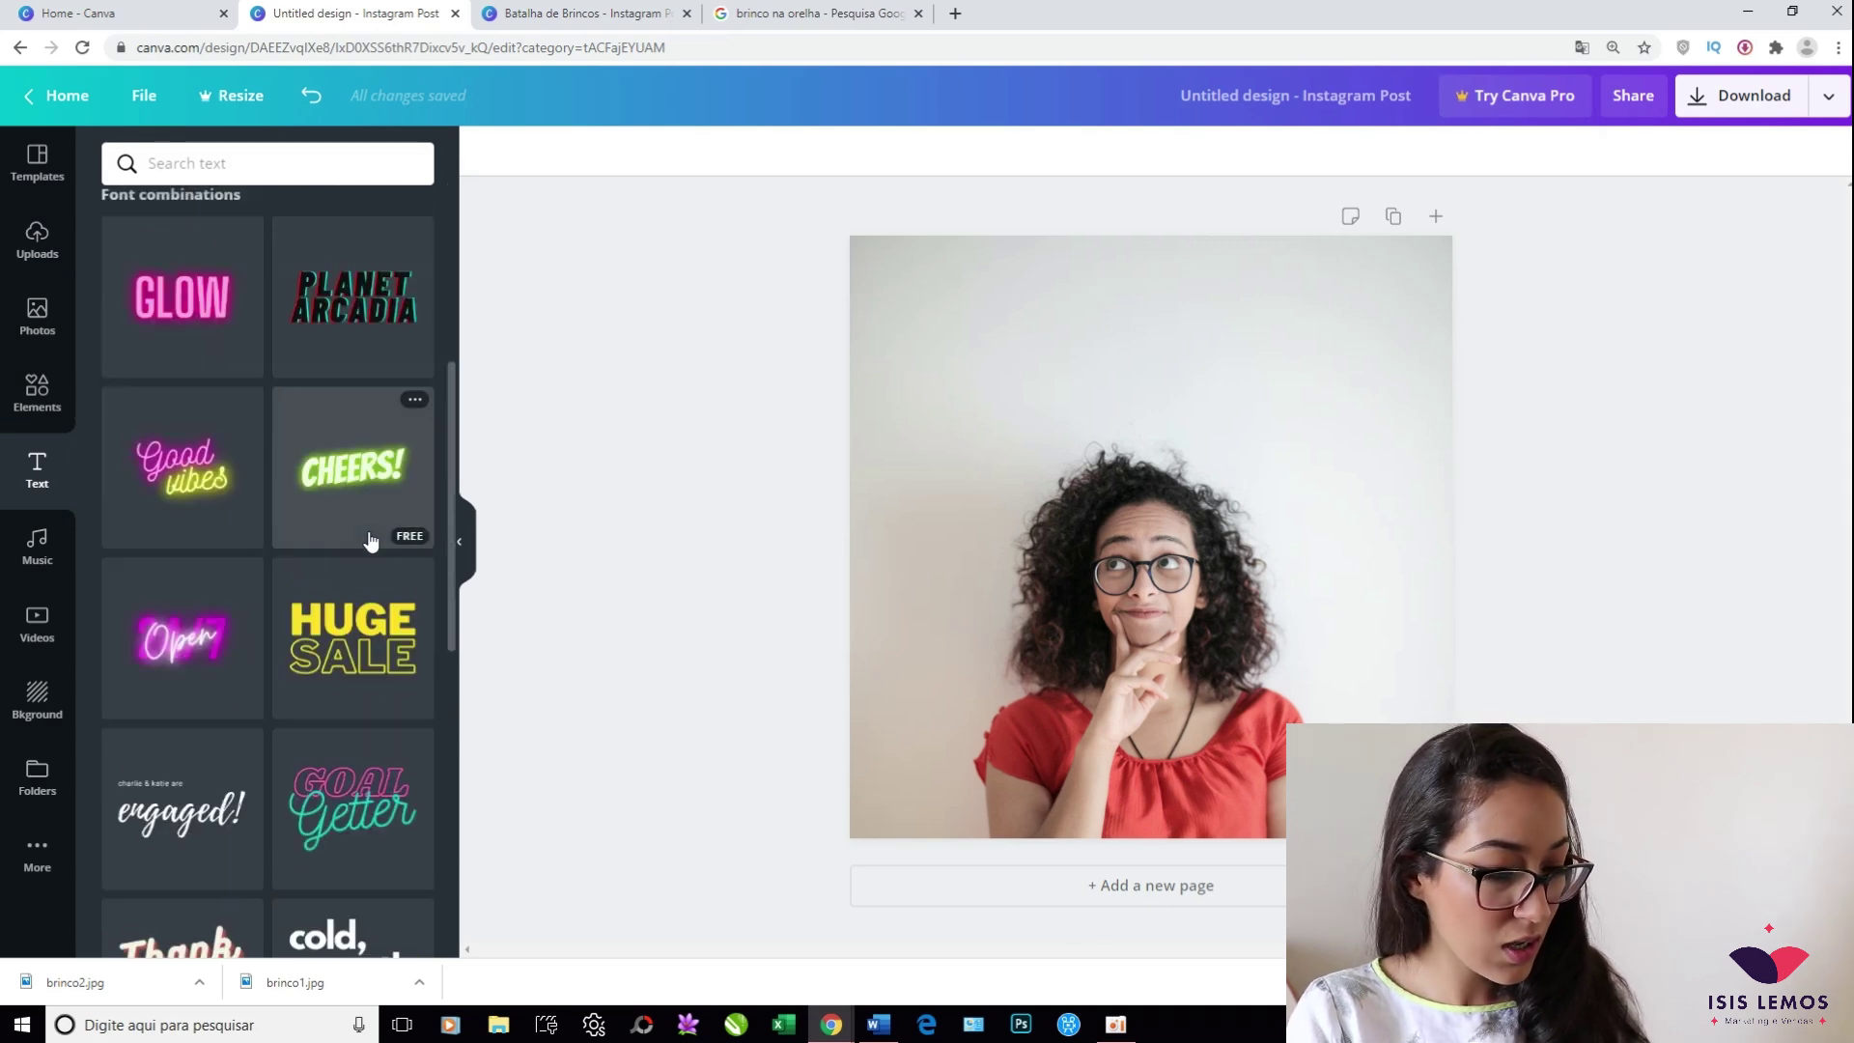
{"action": "scroll", "coordinate": [367, 541], "scroll_direction": "down", "scroll_amount": 3}
{"action": "scroll", "coordinate": [357, 560], "scroll_direction": "up", "scroll_amount": 8}
{"action": "scroll", "coordinate": [348, 575], "scroll_direction": "down", "scroll_amount": 4}
{"action": "scroll", "coordinate": [337, 587], "scroll_direction": "up", "scroll_amount": 4}
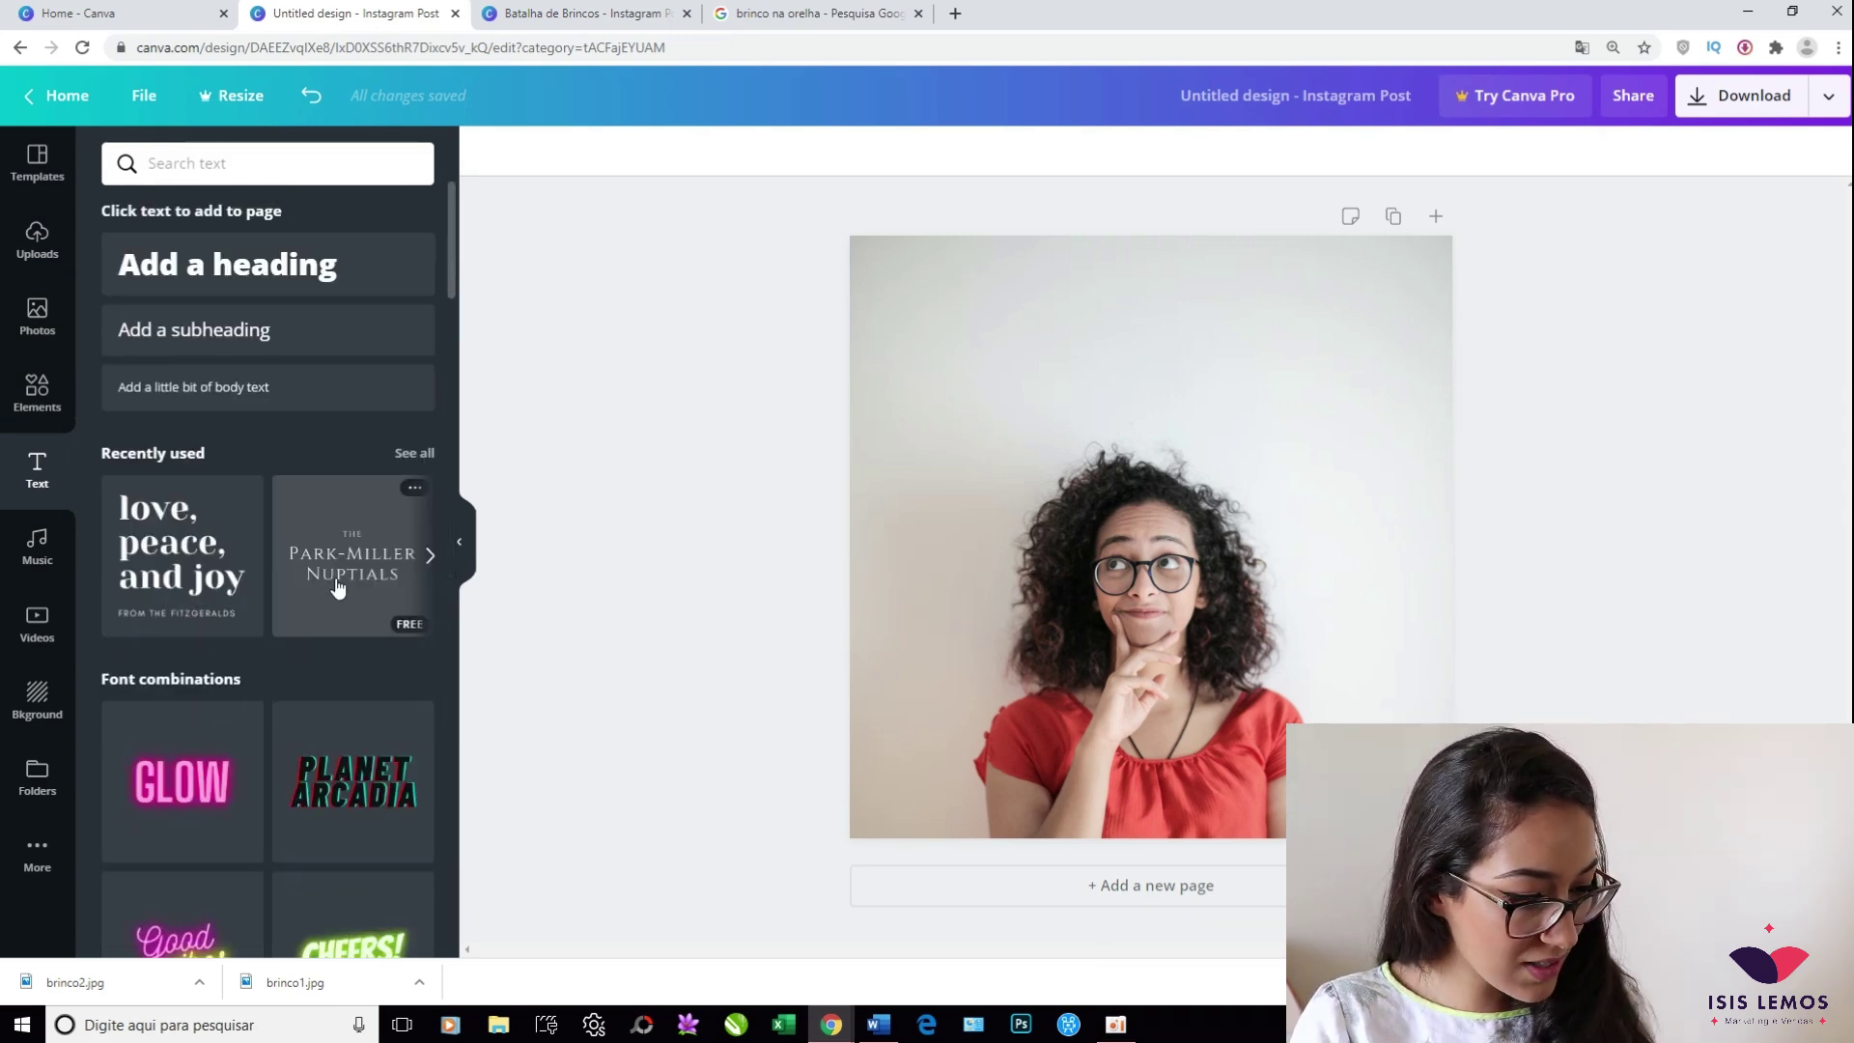
{"action": "left_click", "coordinate": [337, 587]}
{"action": "left_click_drag", "start_coordinate": [1149, 459], "coordinate": [1149, 281]}
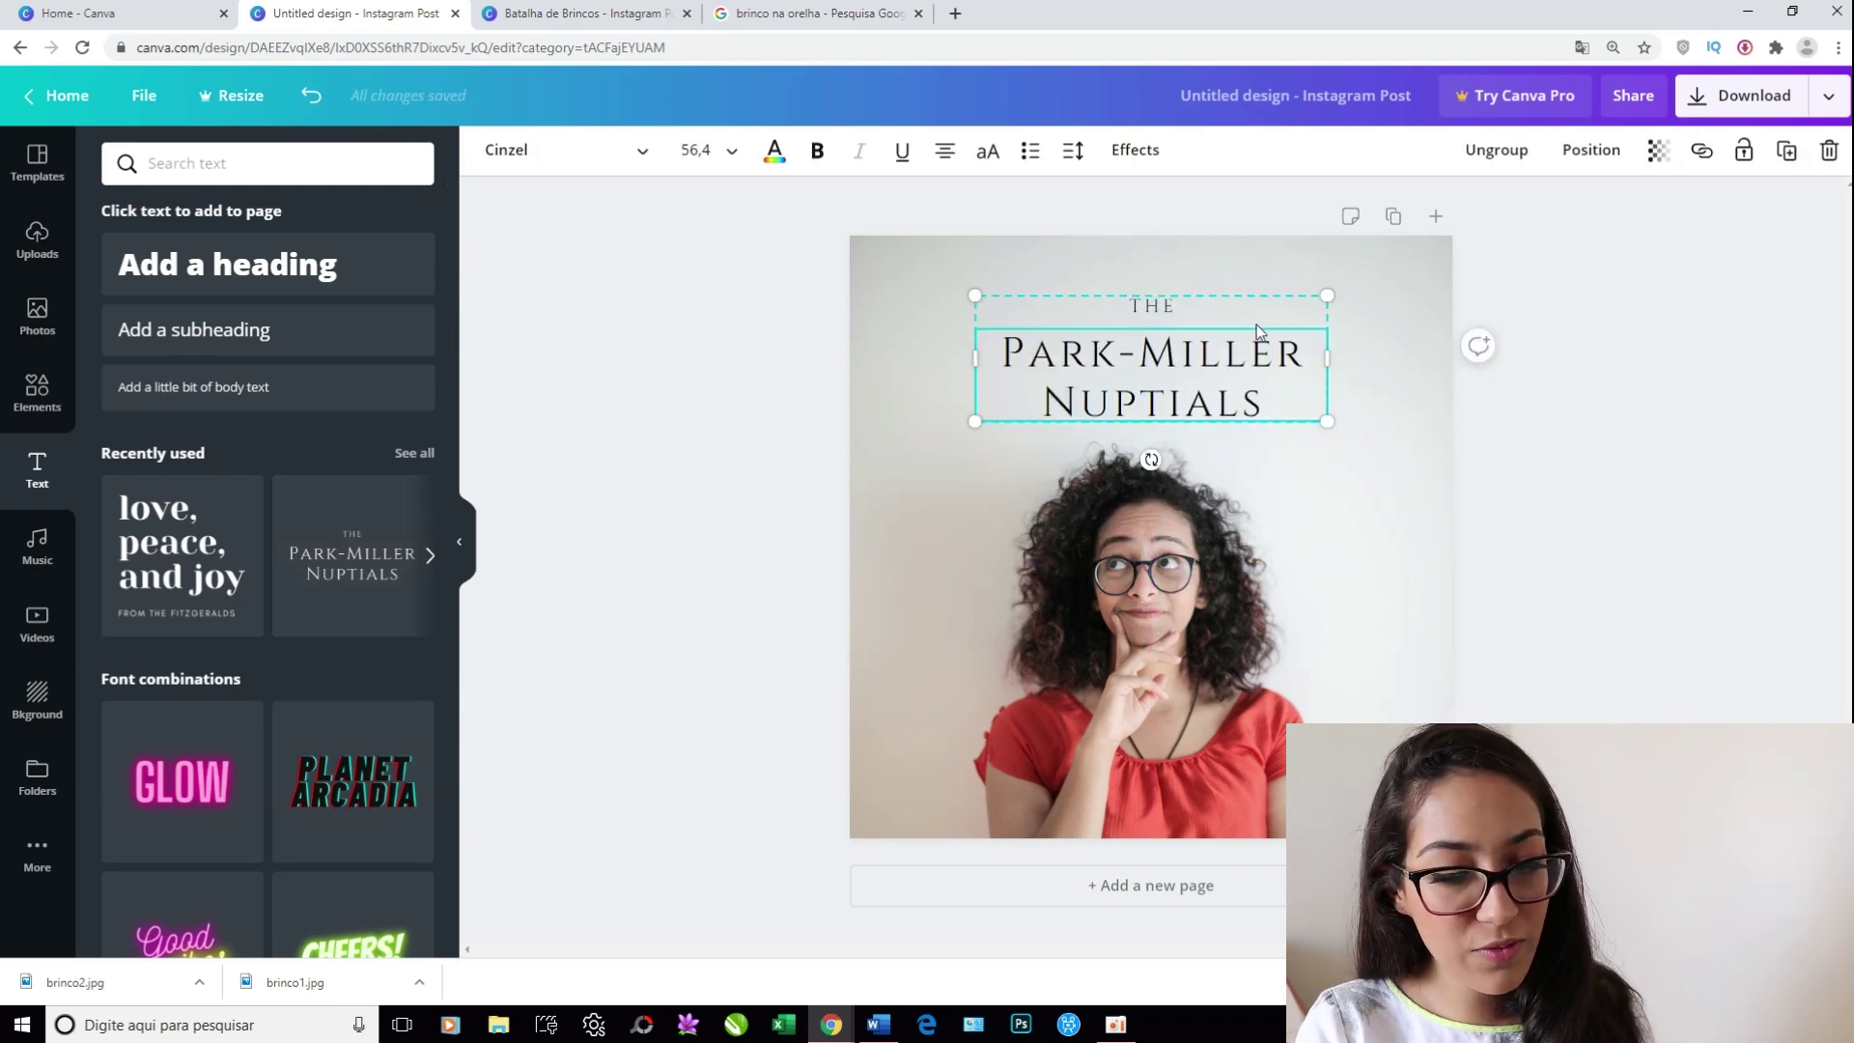
{"action": "mouse_move", "coordinate": [1159, 391]}
{"action": "left_mouse_down"}
{"action": "mouse_move", "coordinate": [1232, 361]}
{"action": "mouse_move", "coordinate": [1163, 364]}
{"action": "left_mouse_up"}
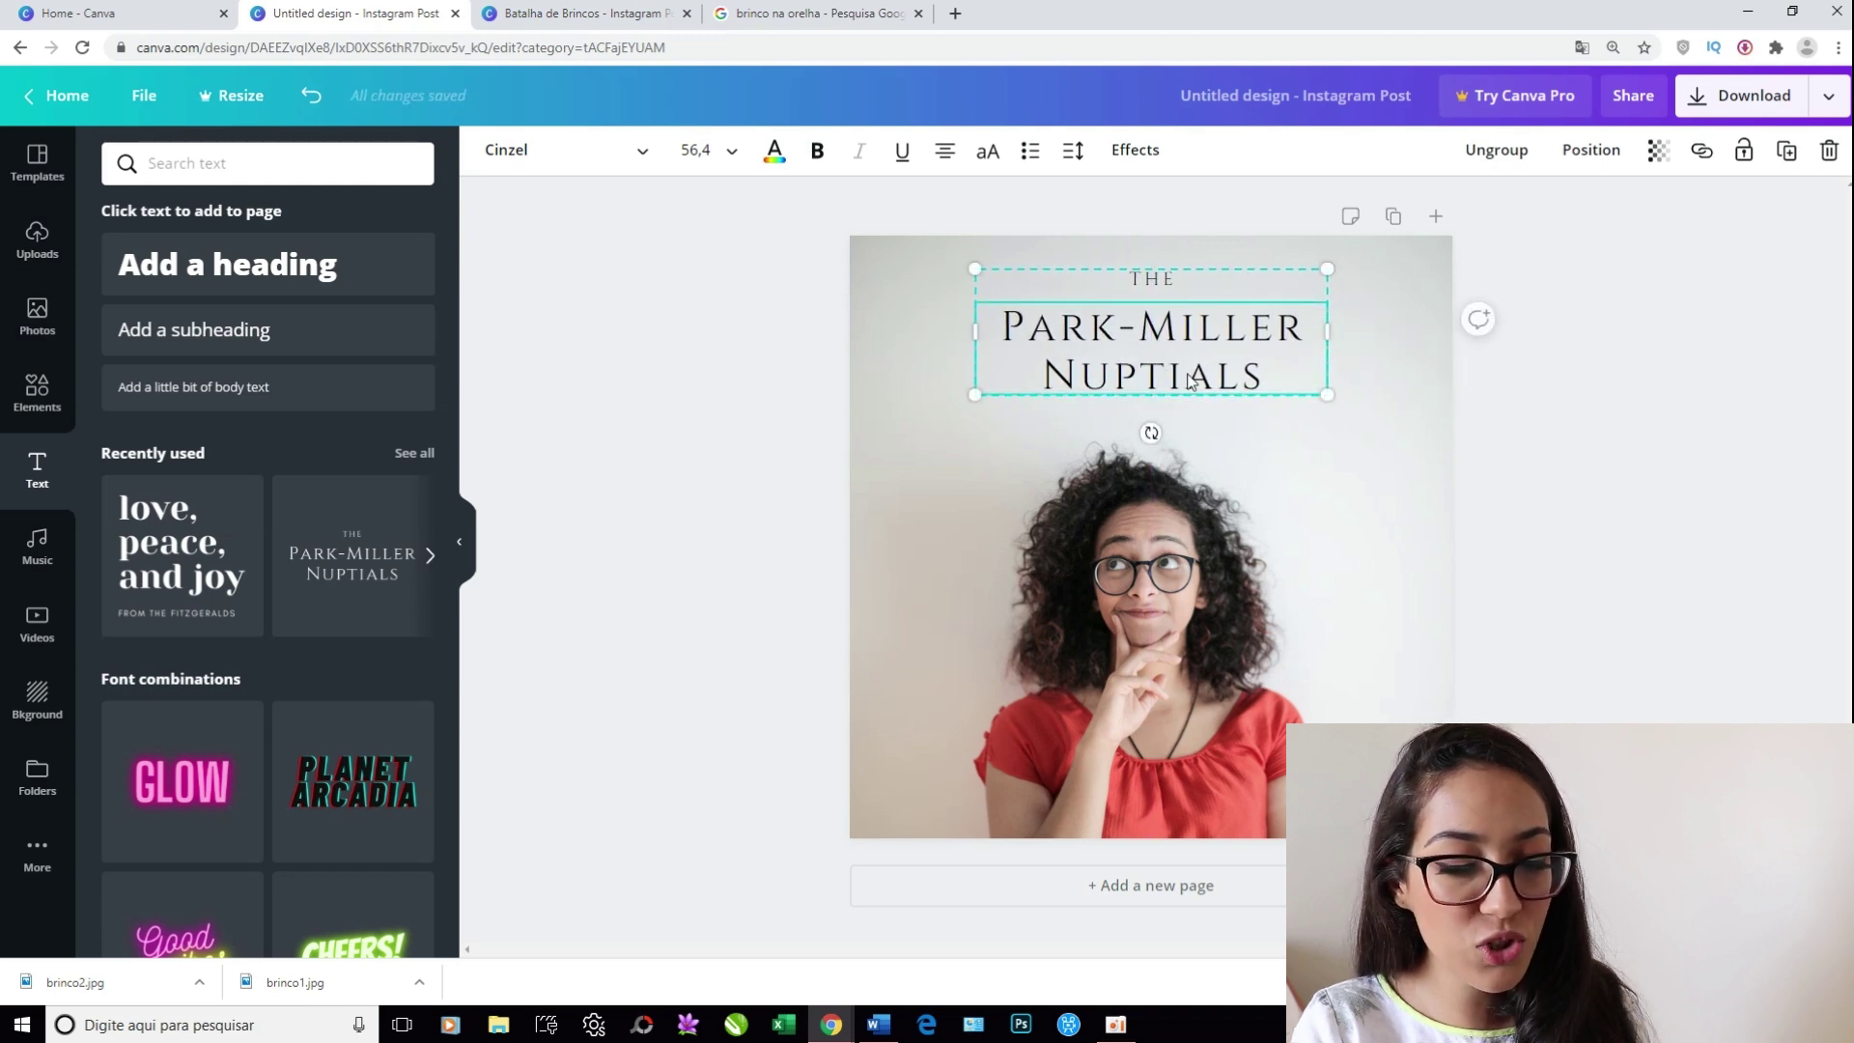
Ungroup the text combination and delete its small "The" line
{"action": "left_click", "coordinate": [1504, 154]}
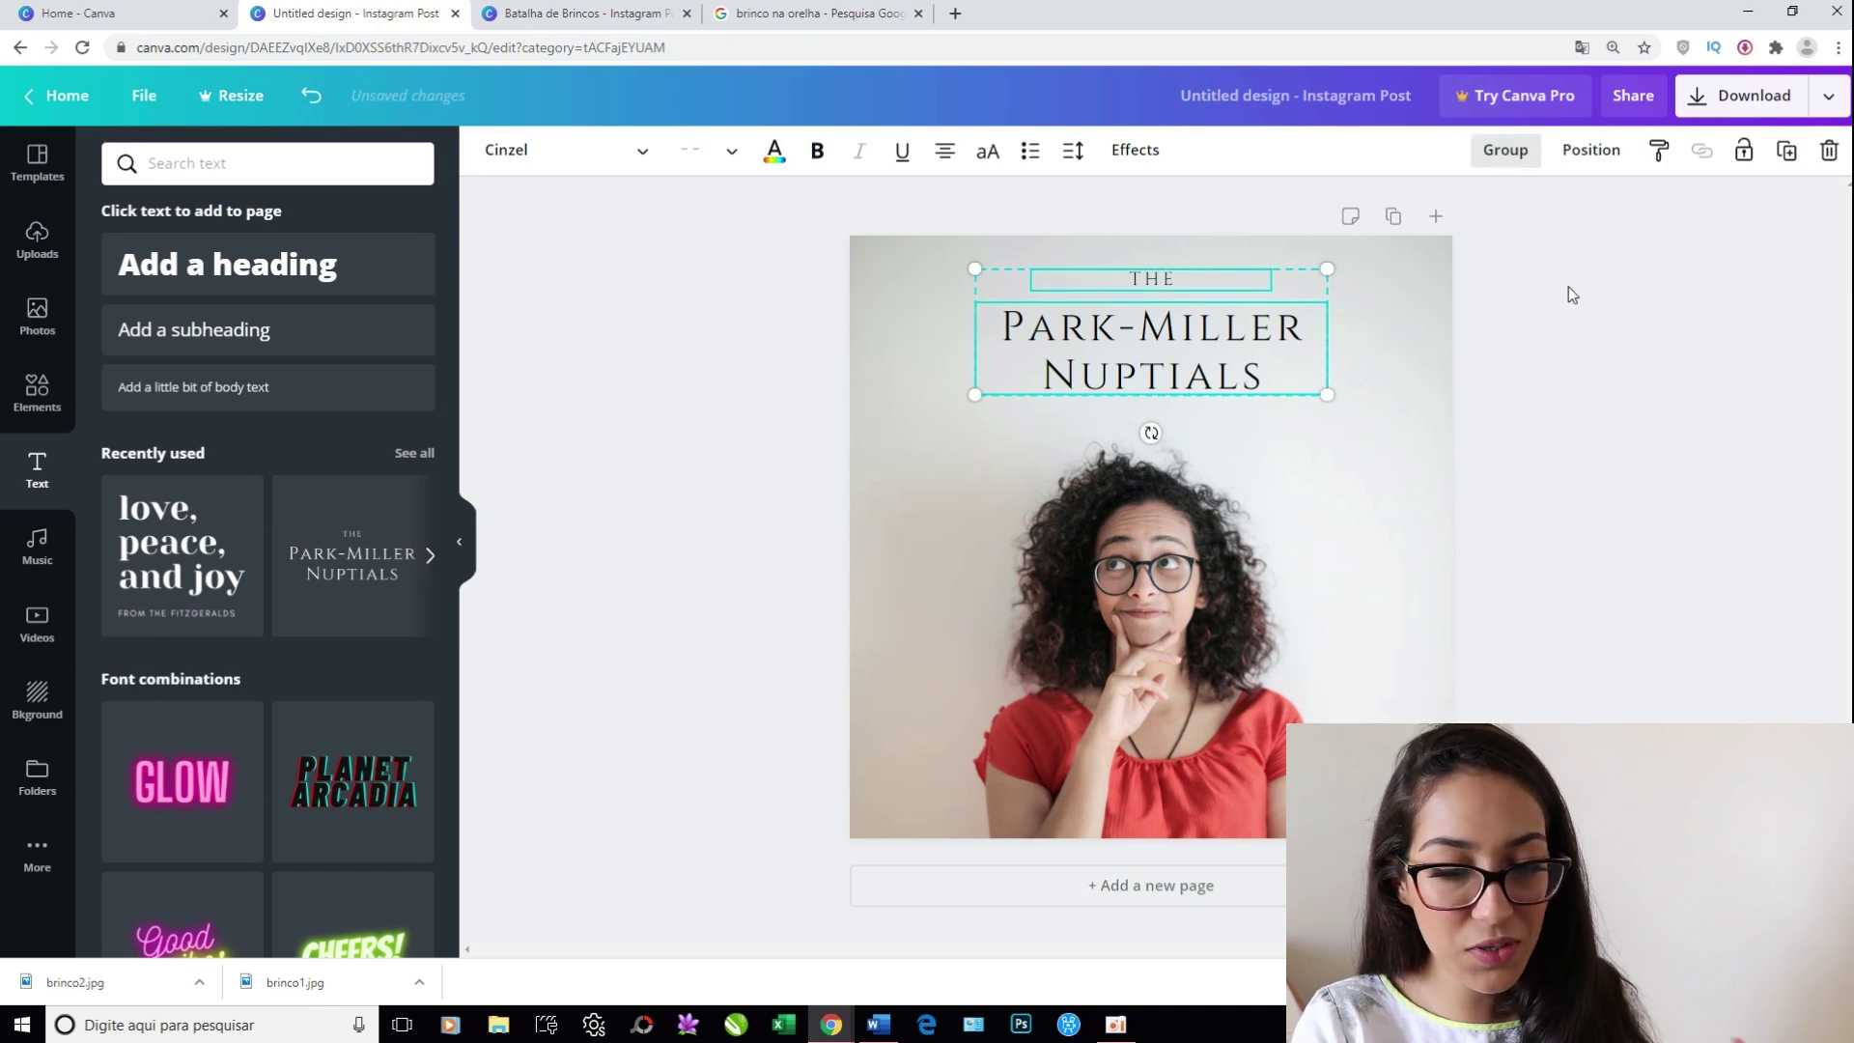
{"action": "left_click", "coordinate": [1545, 323]}
{"action": "left_click", "coordinate": [1130, 327]}
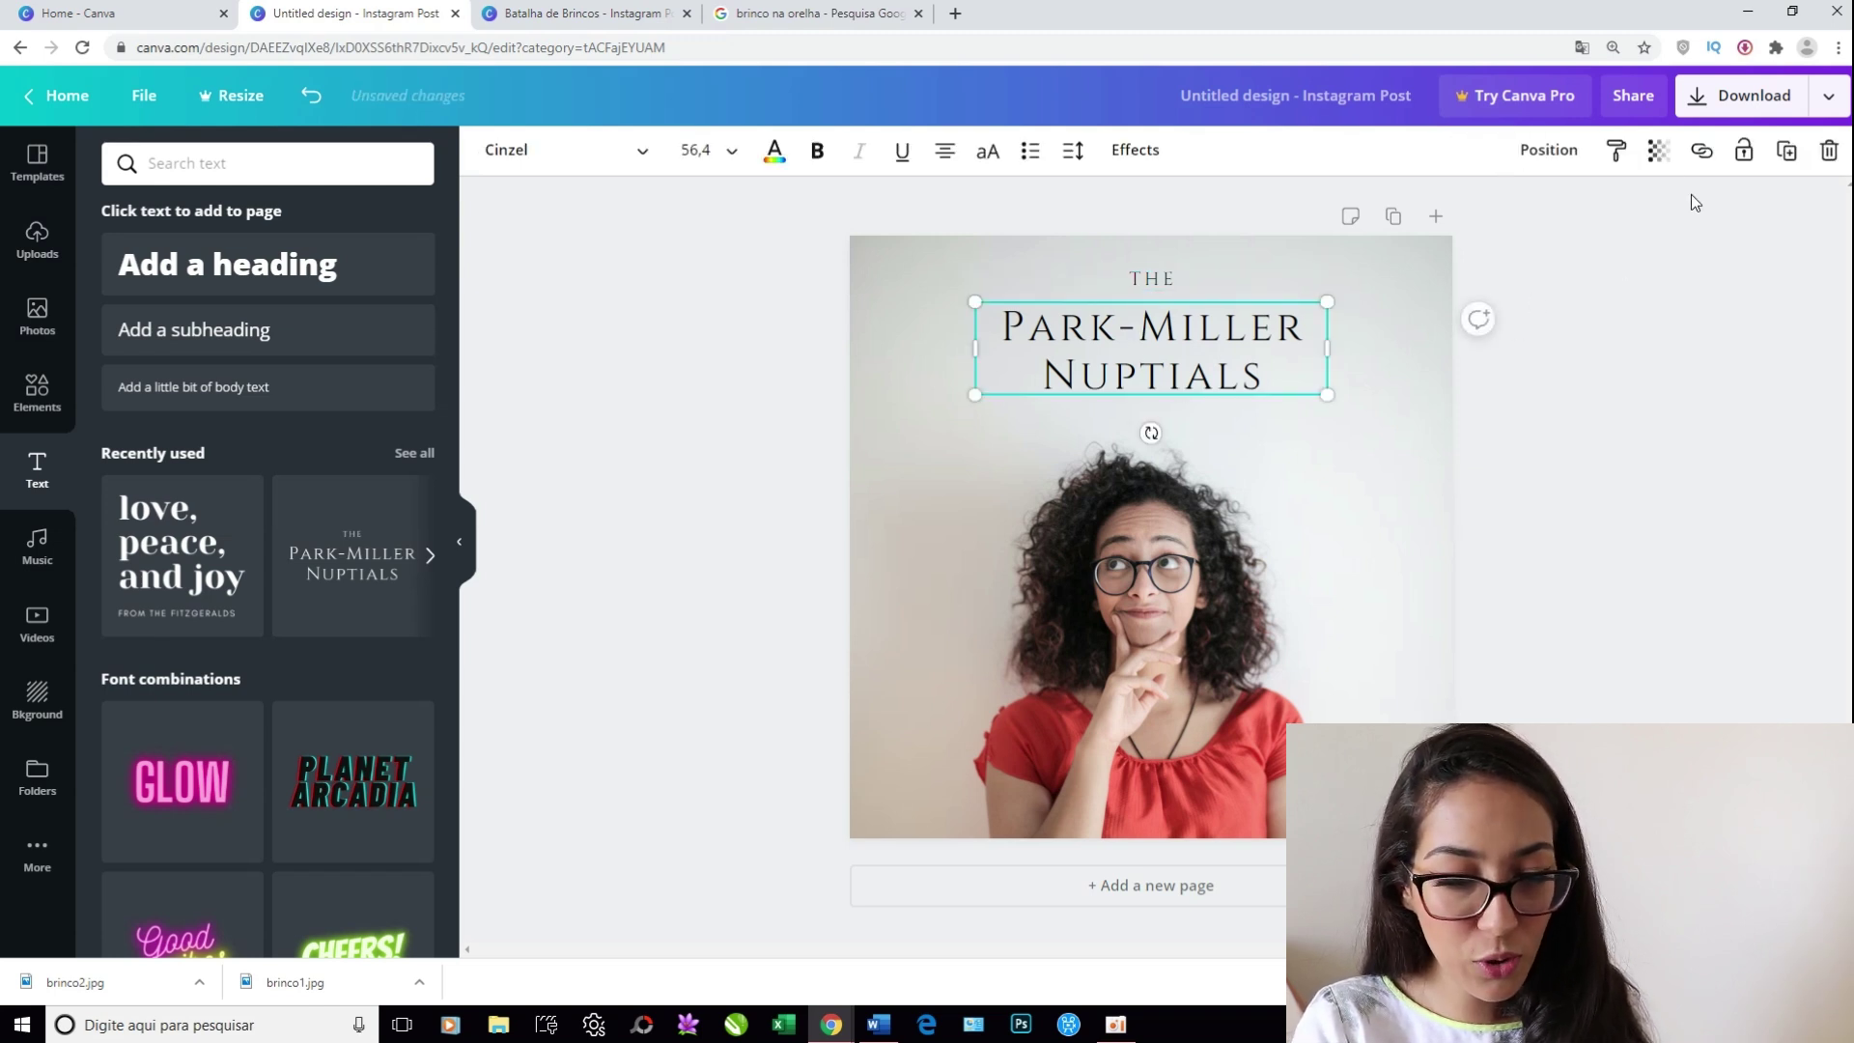
{"action": "left_click", "coordinate": [1543, 182]}
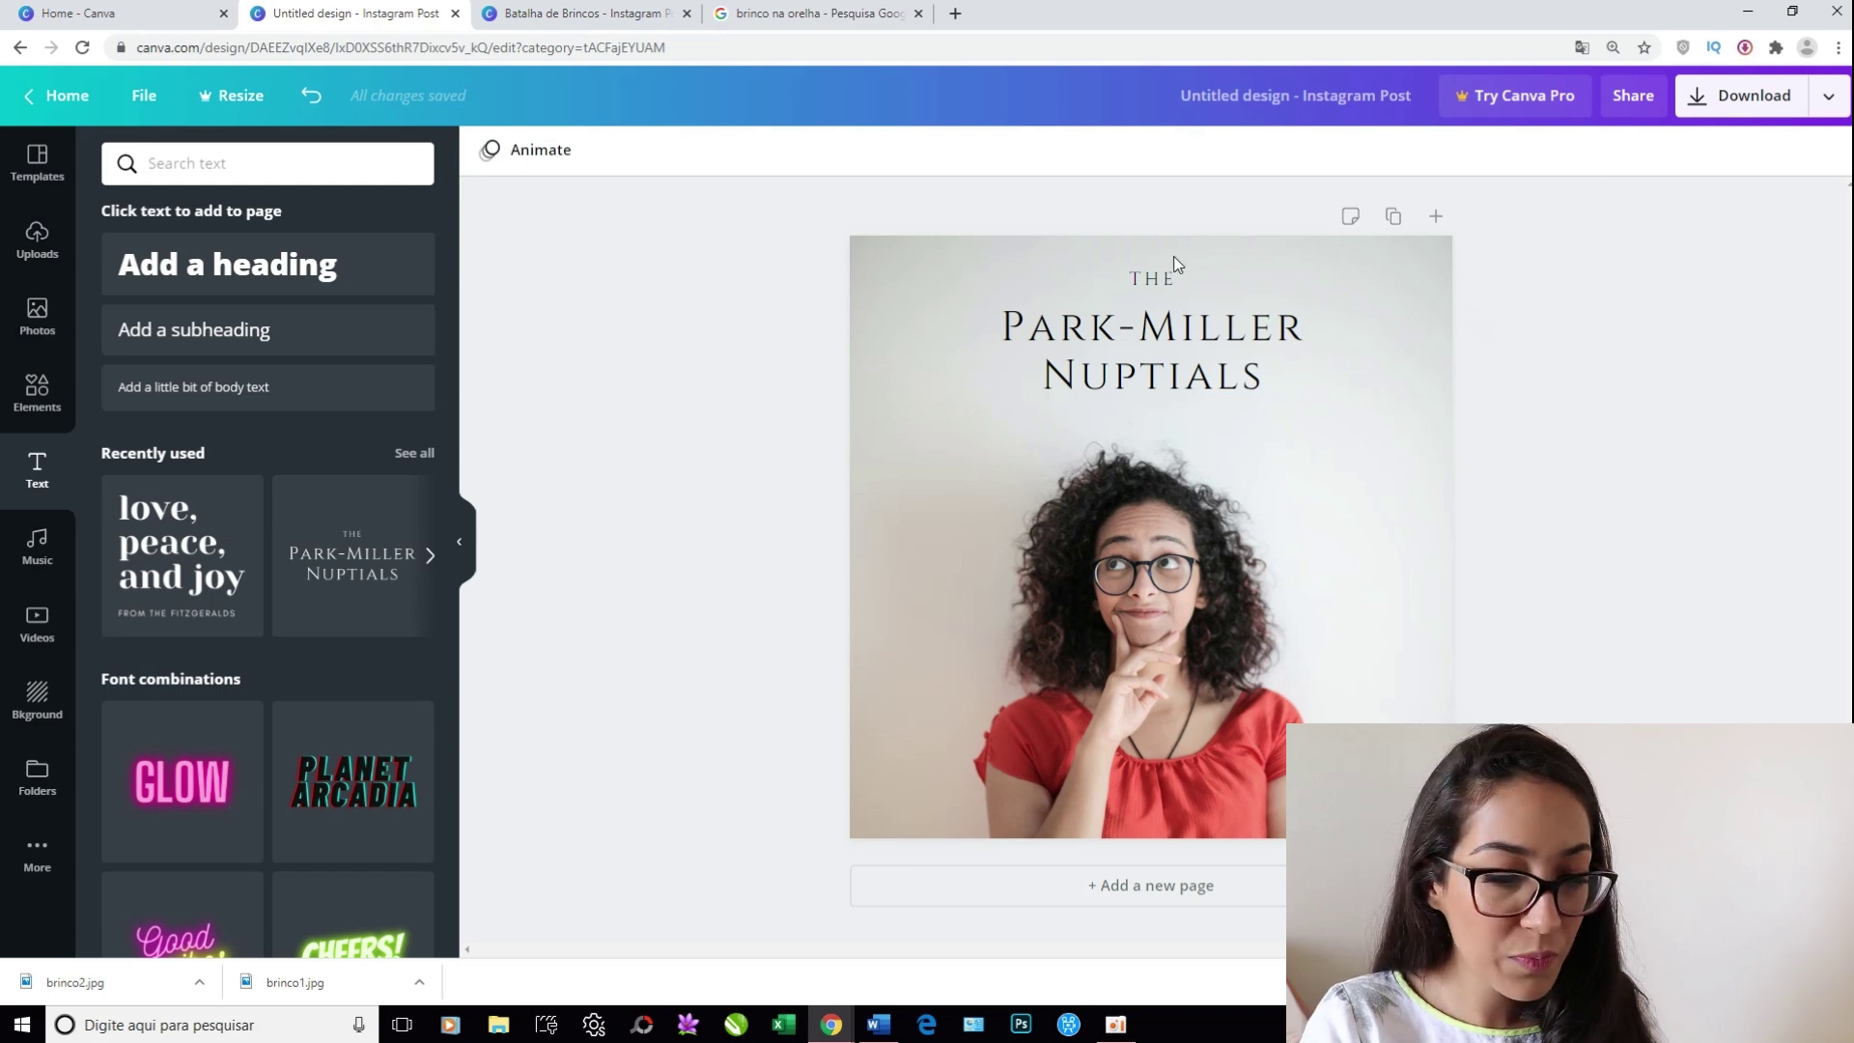
{"action": "left_click", "coordinate": [1164, 278]}
{"action": "key", "text": "Delete"}
Move the remaining heading up slightly and replace its text with "SEMIJÓIA OU FOLHEADO?"
{"action": "left_click_drag", "start_coordinate": [1159, 332], "coordinate": [1202, 338]}
{"action": "left_click", "coordinate": [1171, 334]}
{"action": "left_click", "coordinate": [1606, 339]}
{"action": "left_click", "coordinate": [1202, 338]}
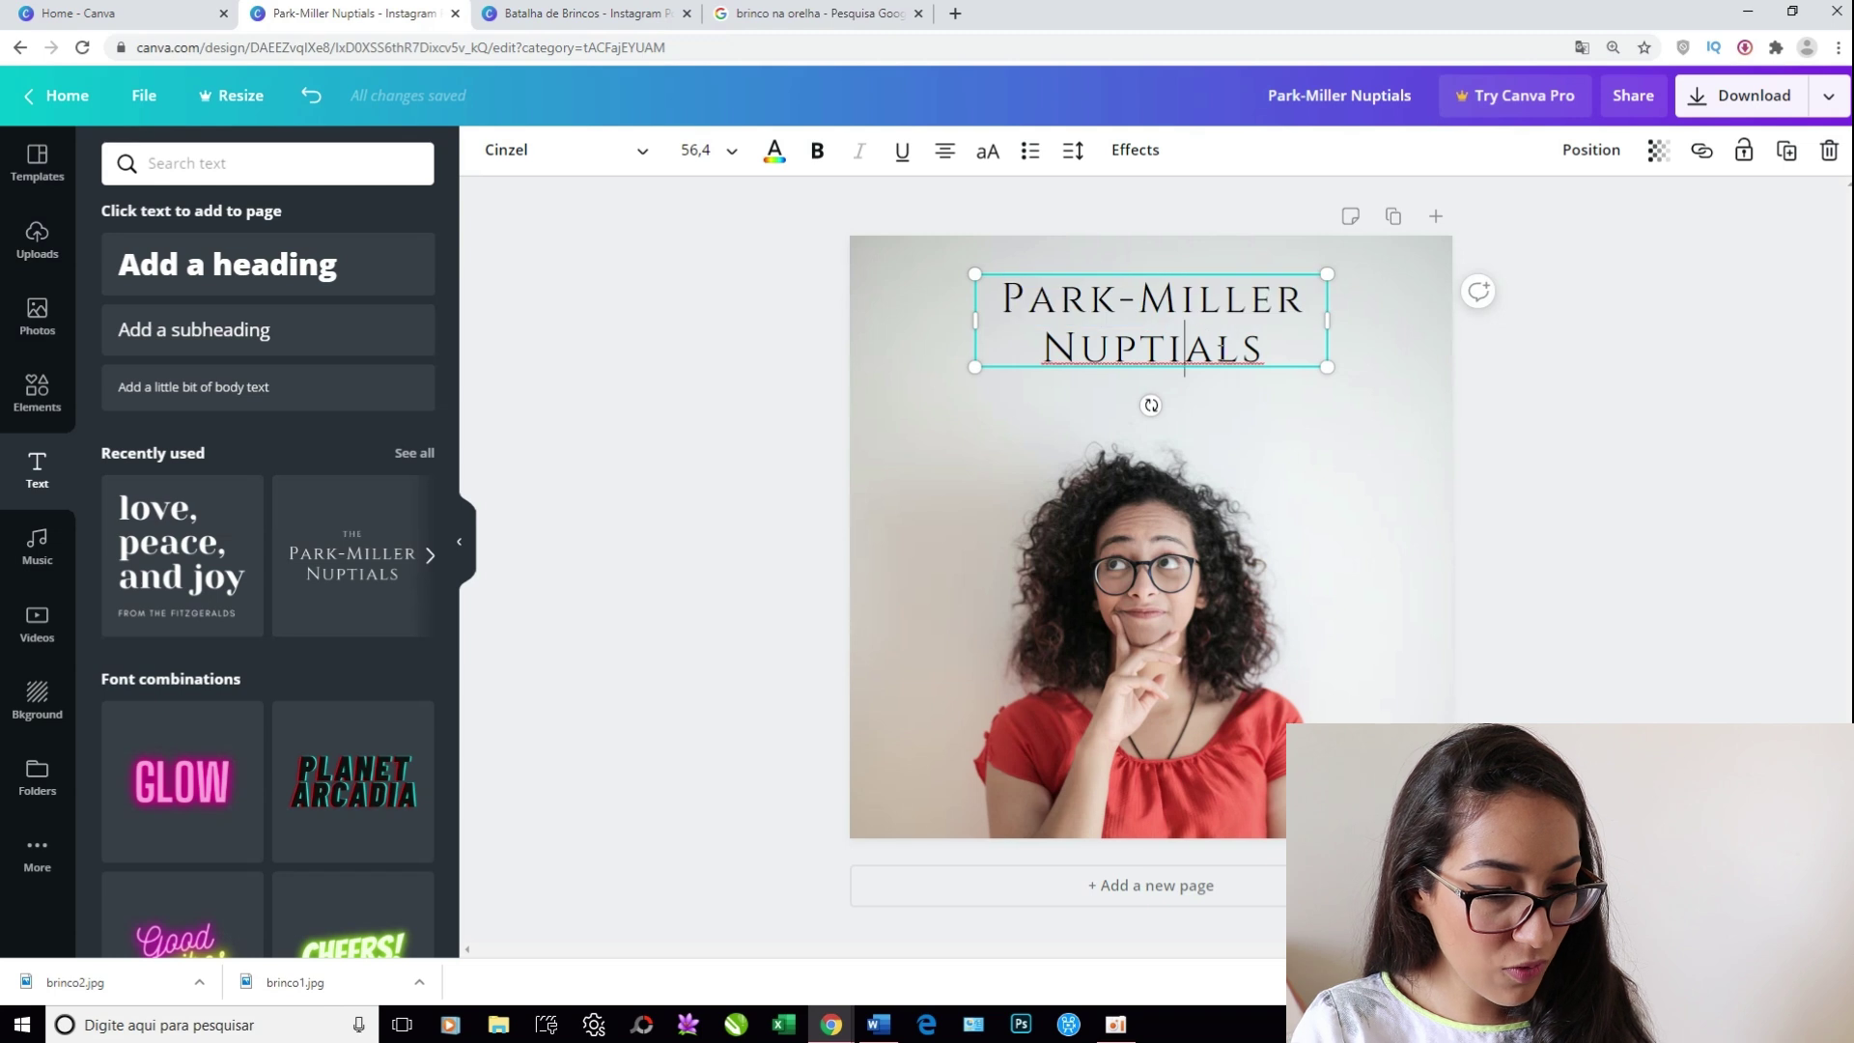
{"action": "key", "text": "shift+Home"}
{"action": "key", "text": "BackSpace"}
{"action": "key", "text": "BackSpace"}
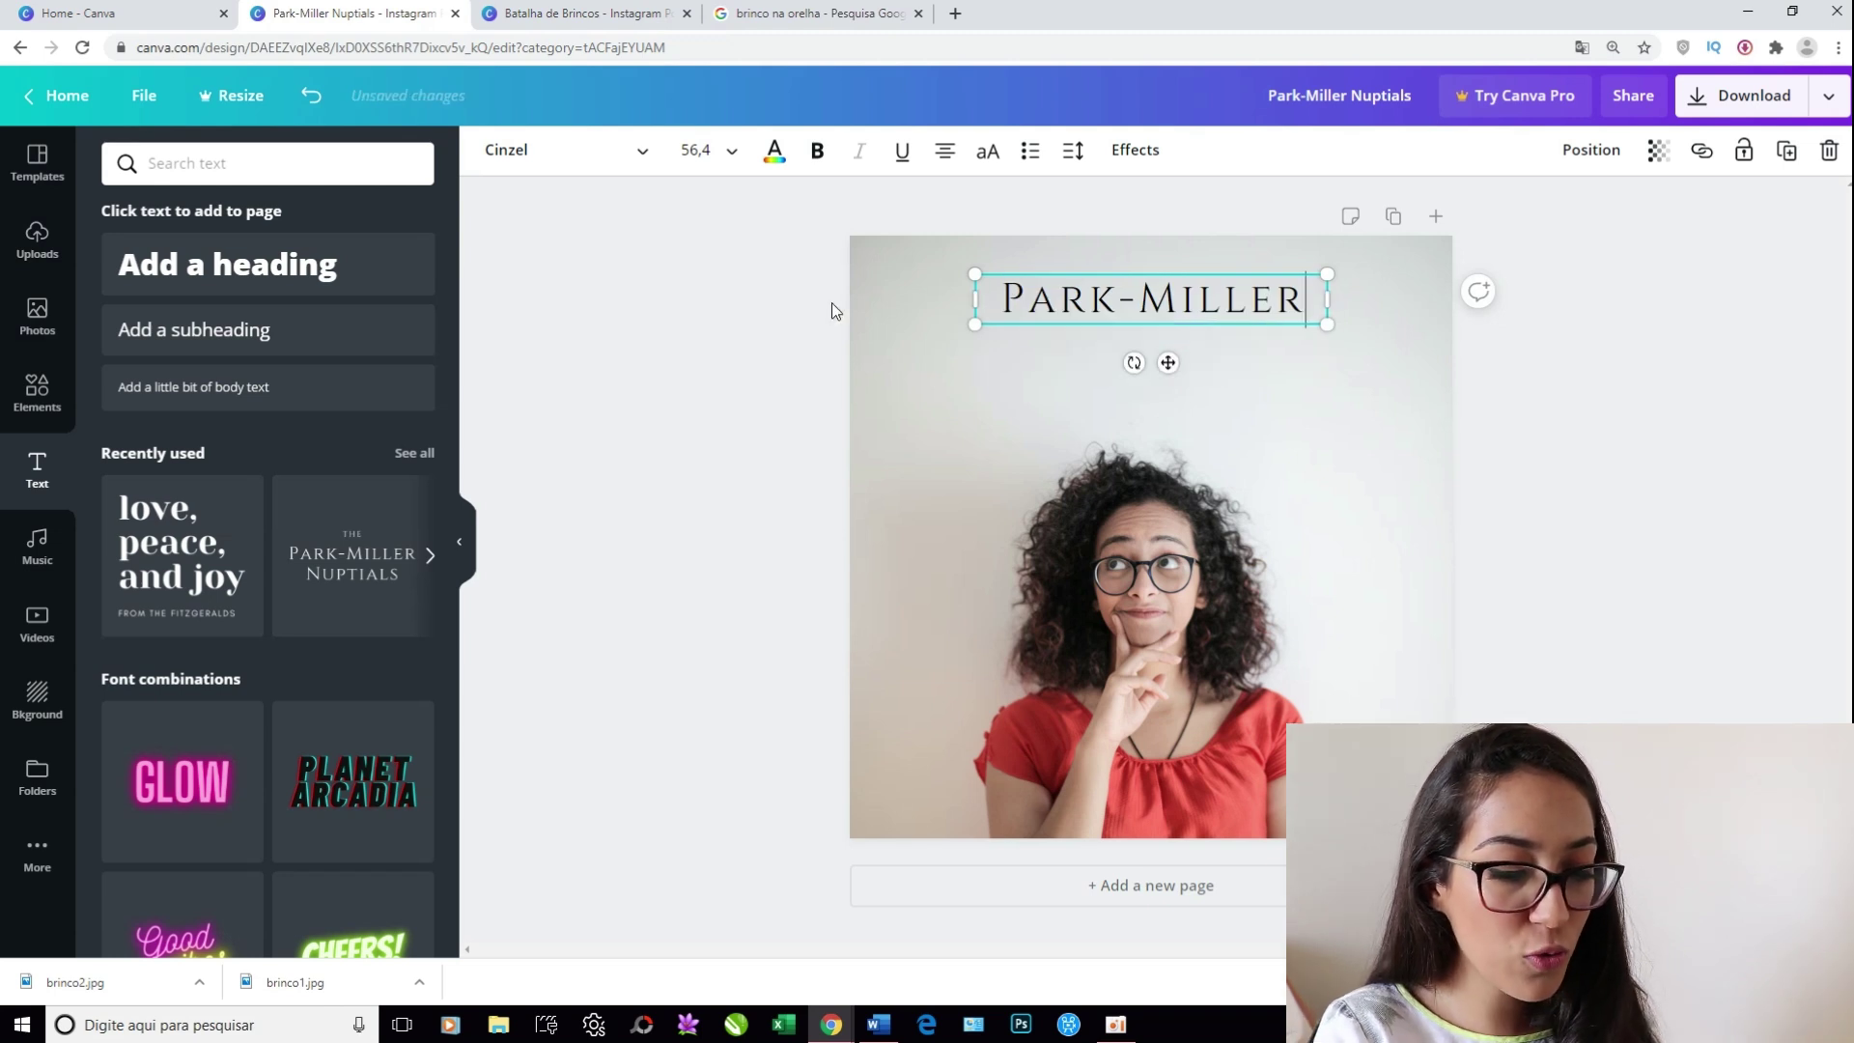
{"action": "key", "text": "shift+Home"}
{"action": "key", "text": "BackSpace"}
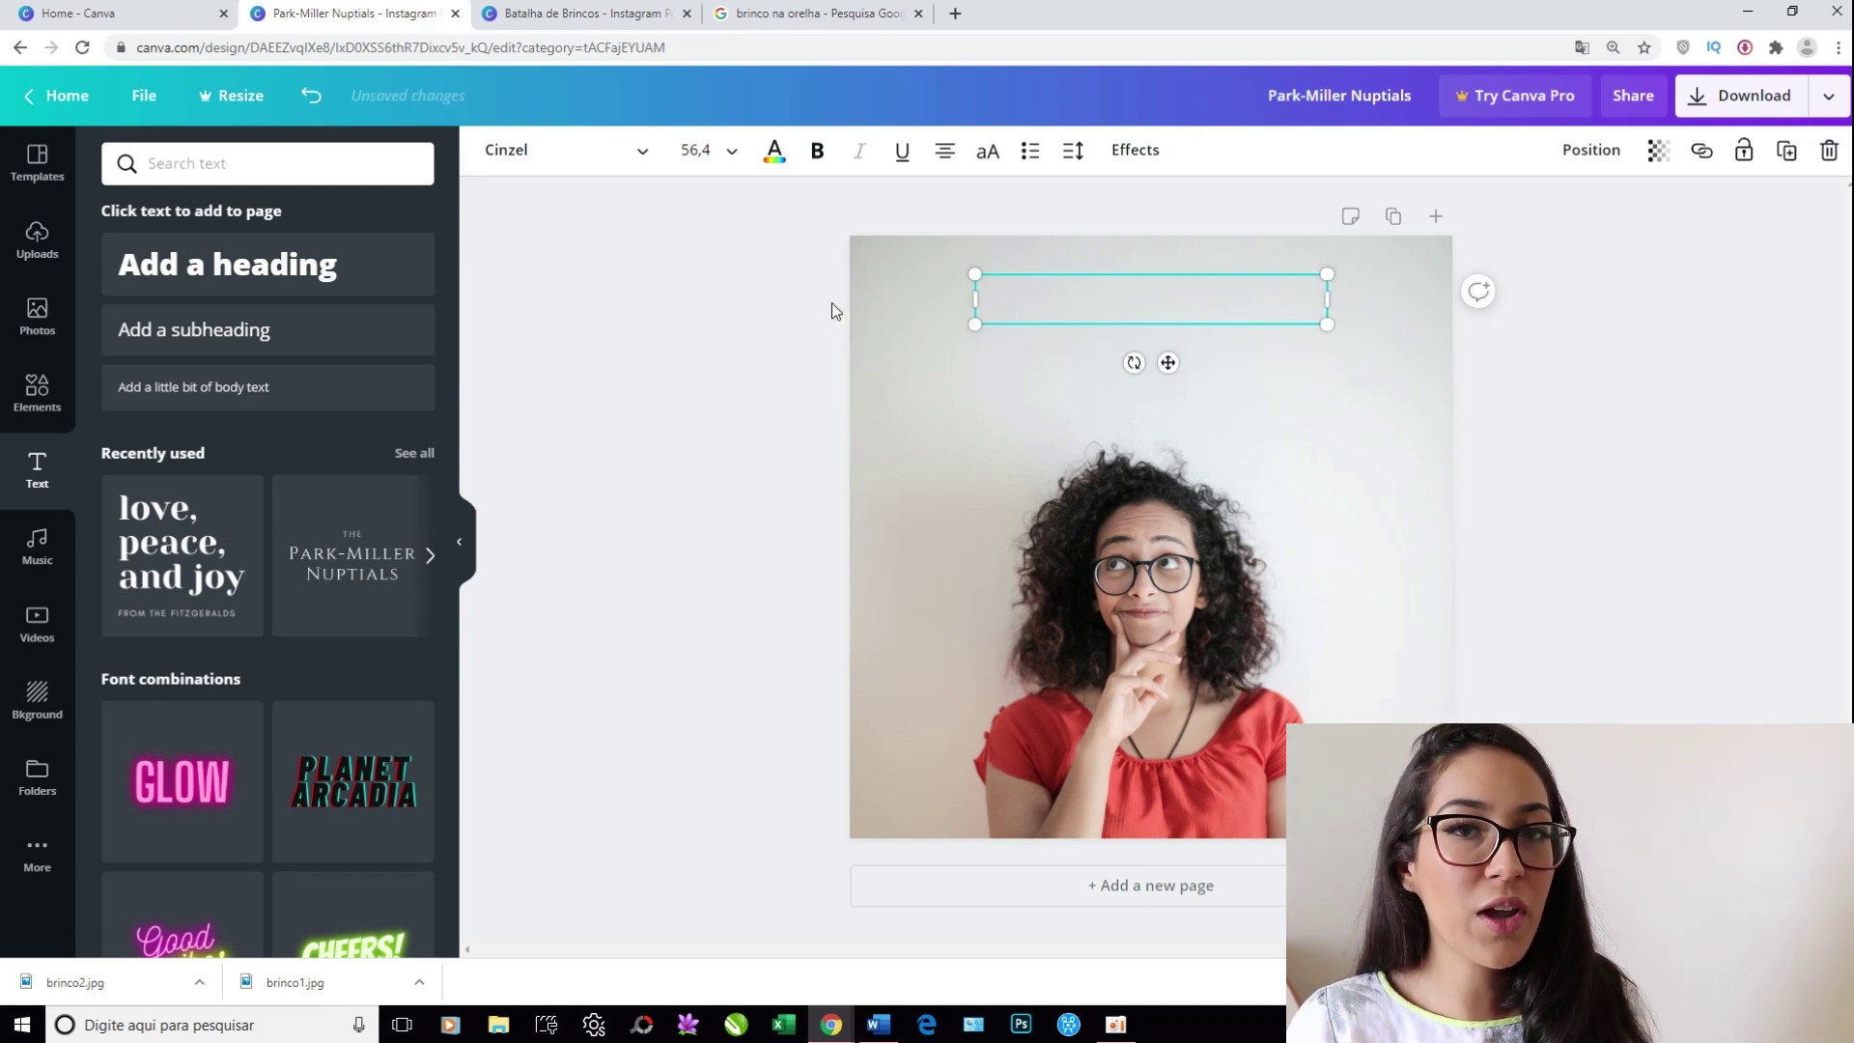
{"action": "type", "text": "SE"}
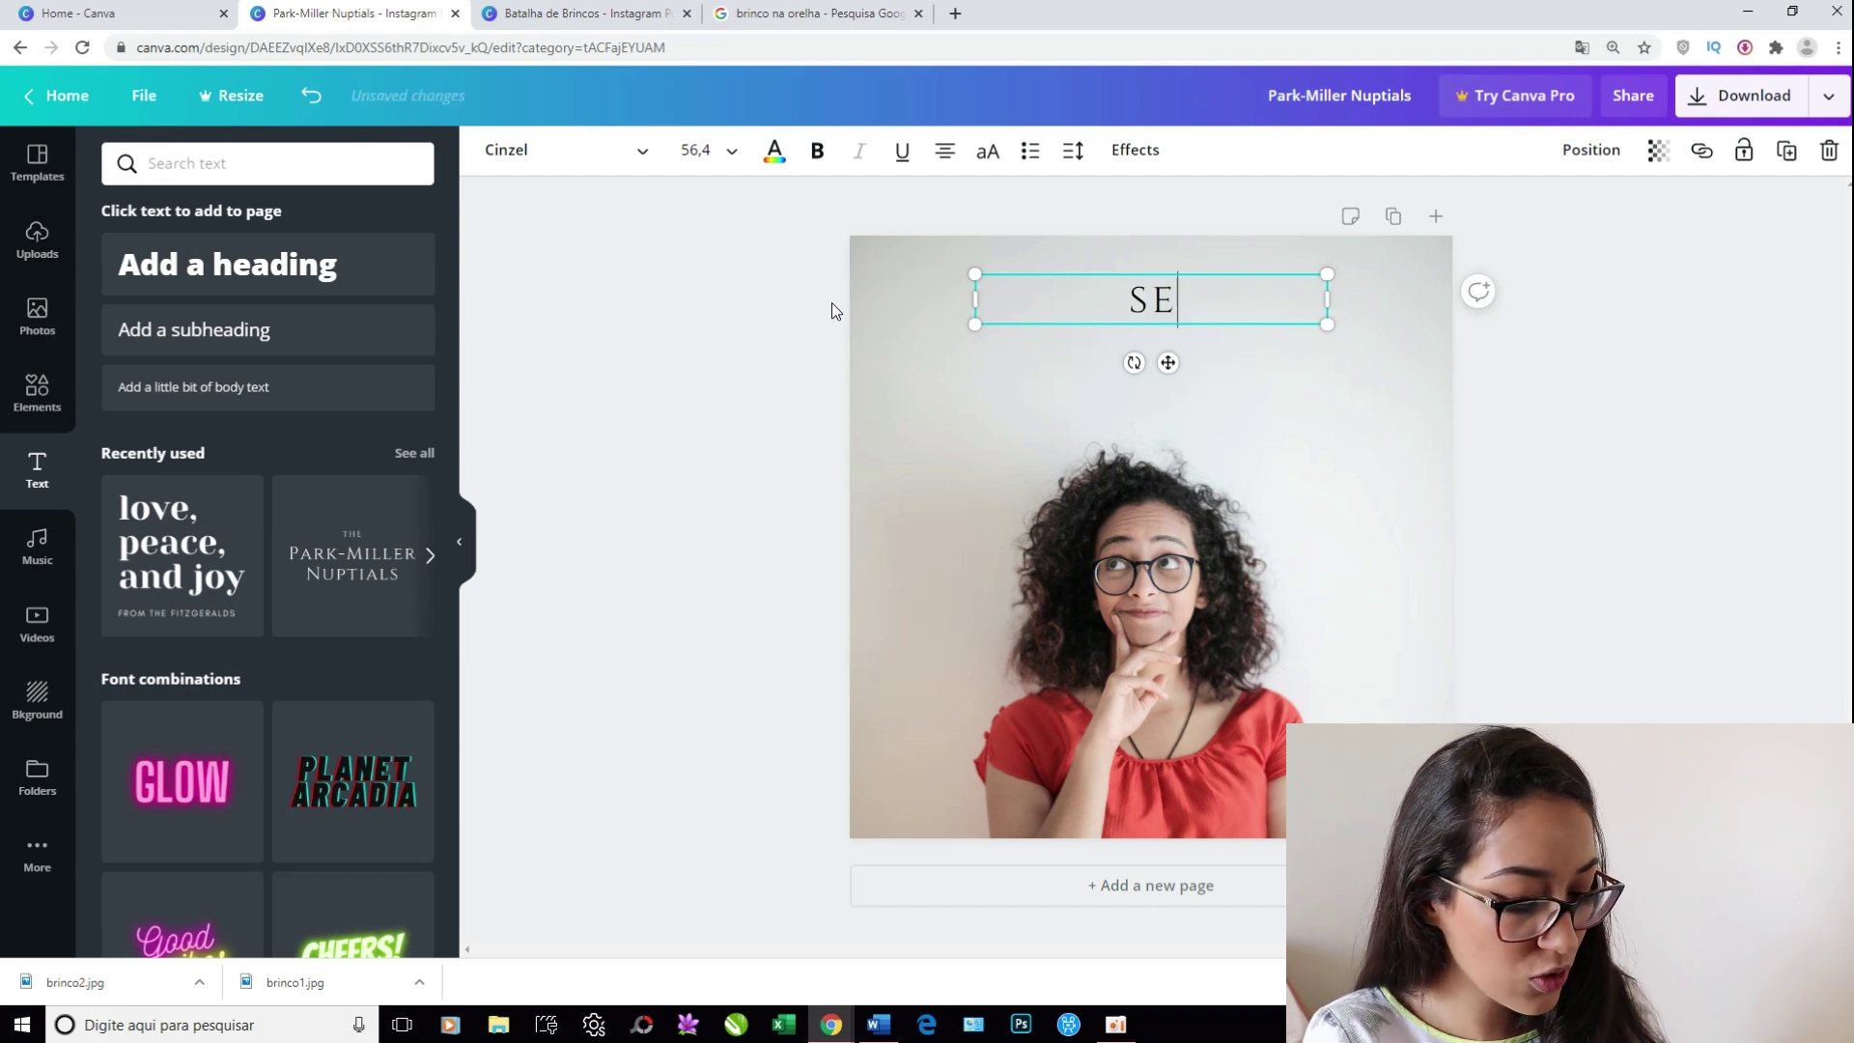
{"action": "type", "text": "MIJÓIA "}
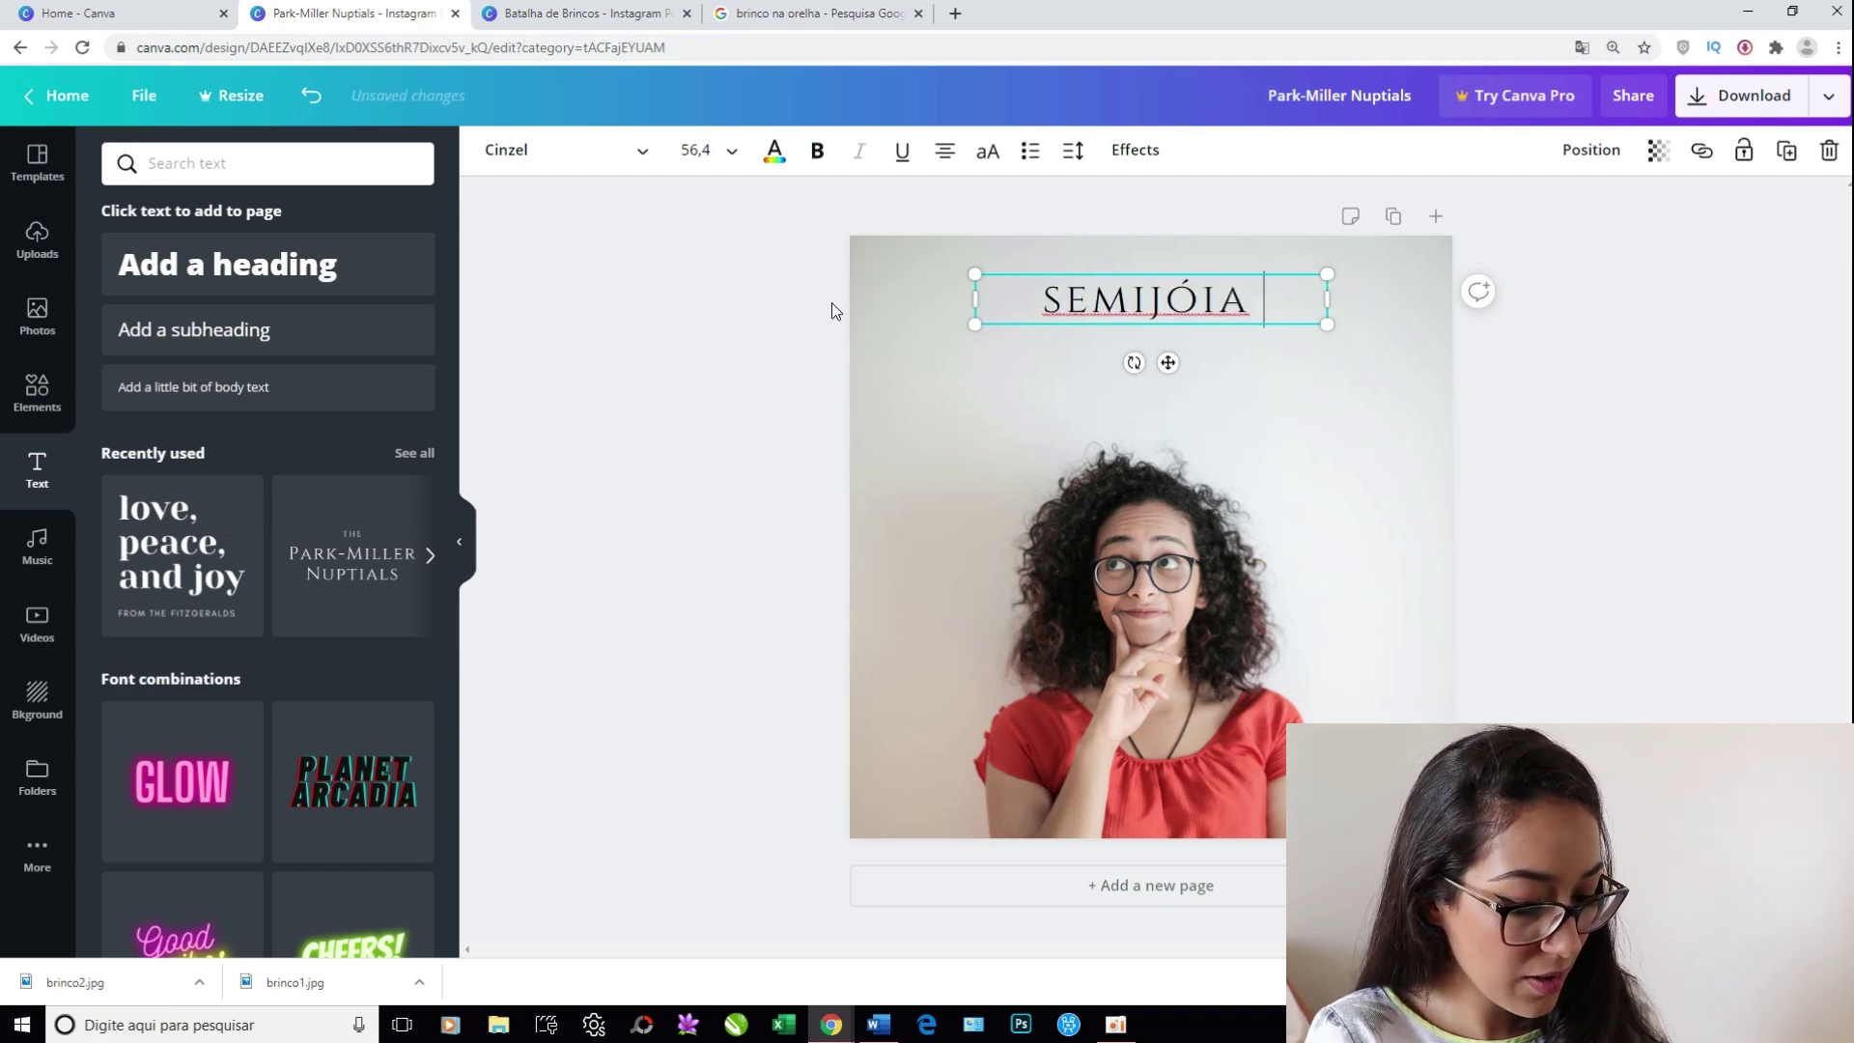
{"action": "type", "text": "OU FOLHEADO?"}
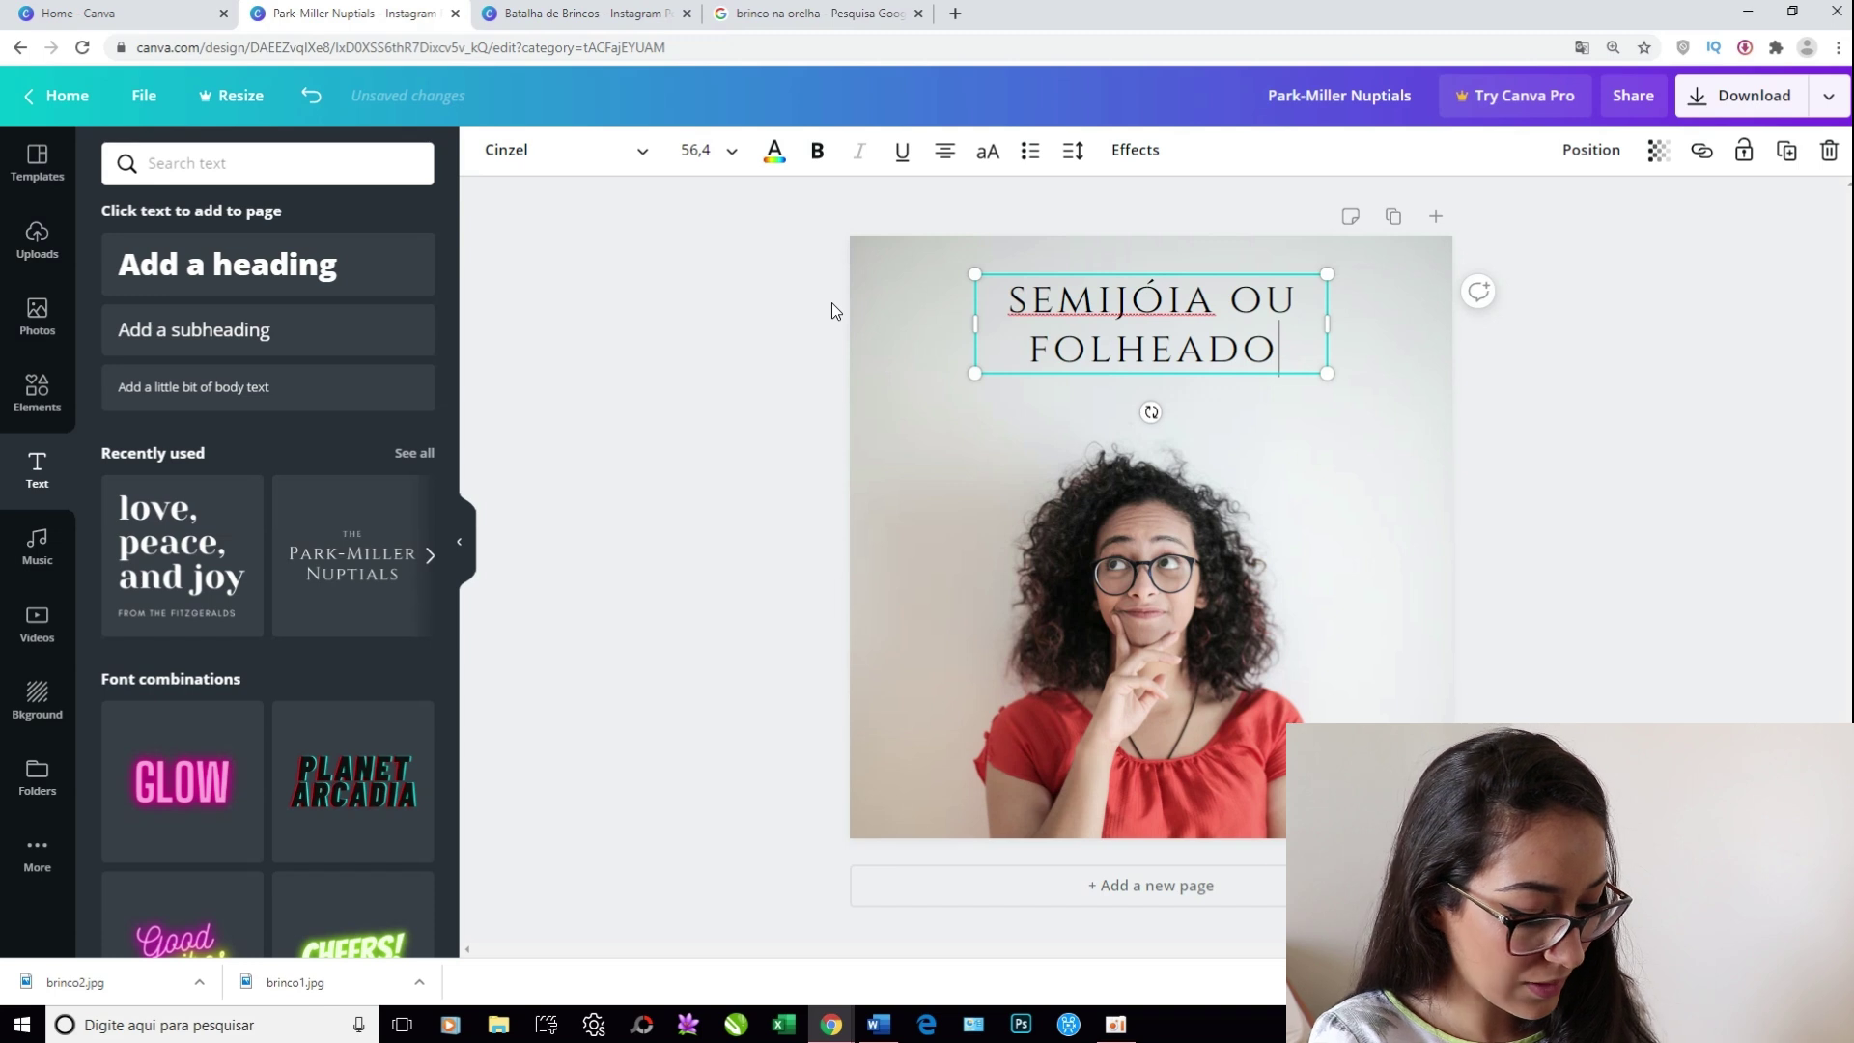
Enlarge the heading to size 74.9 and centre it above the woman's head
{"action": "left_click_drag", "start_coordinate": [974, 373], "coordinate": [886, 514]}
{"action": "left_click", "coordinate": [1643, 398]}
{"action": "left_click_drag", "start_coordinate": [1256, 368], "coordinate": [1299, 376]}
{"action": "left_click", "coordinate": [1678, 402]}
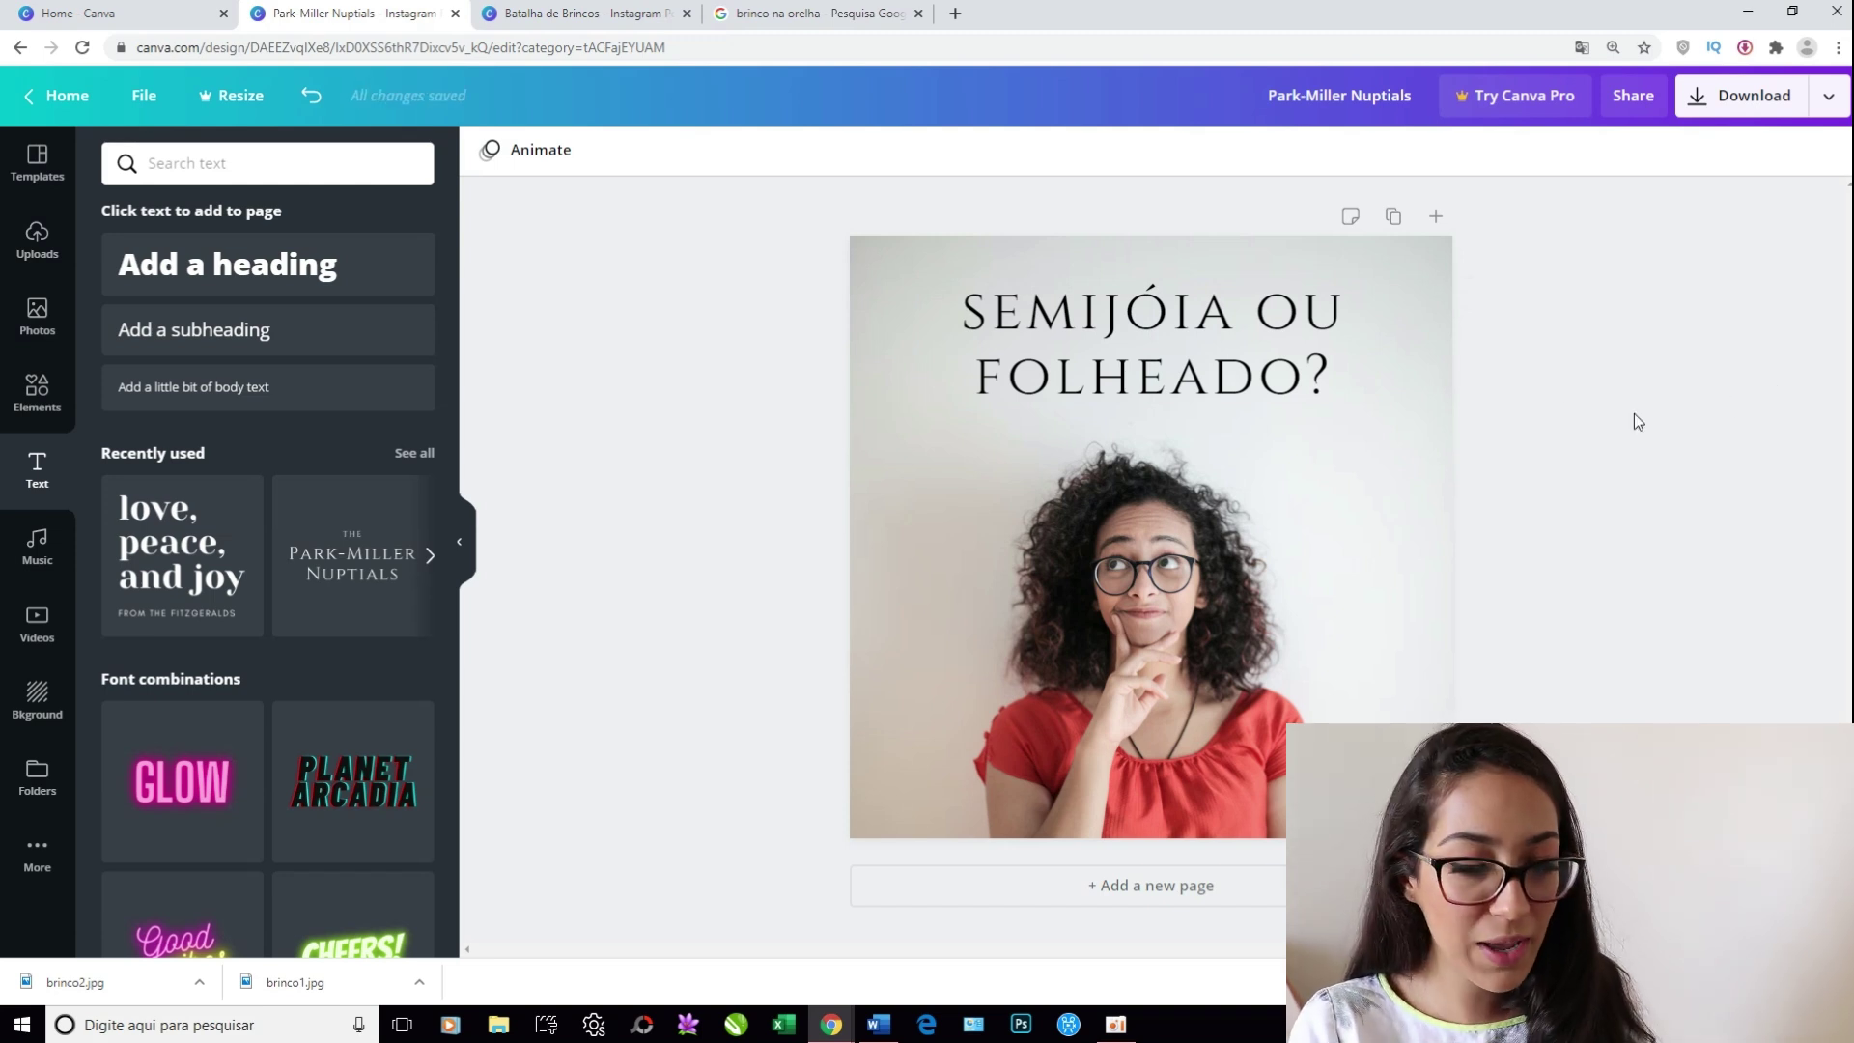
Change the heading's font to League Spartan in uppercase and reduce its size to 62.7
{"action": "left_click", "coordinate": [1304, 318]}
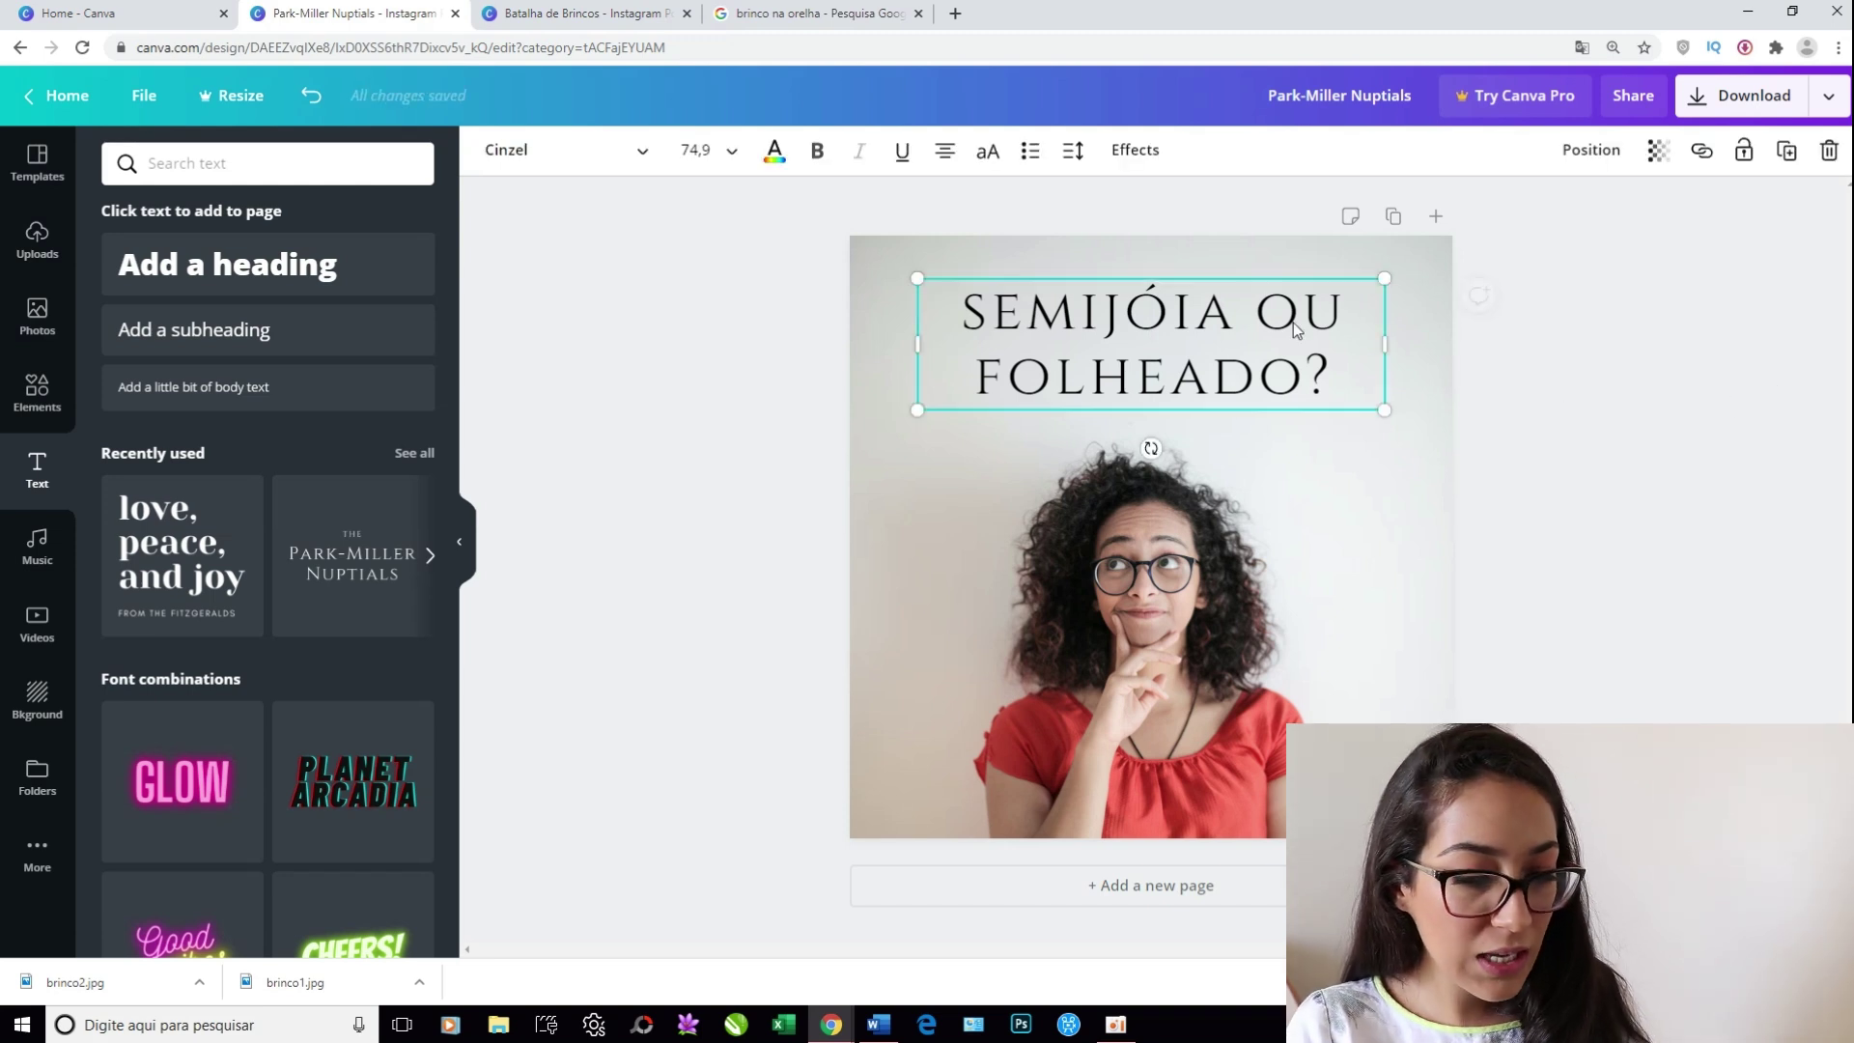
{"action": "left_click", "coordinate": [819, 152]}
{"action": "left_click", "coordinate": [565, 150]}
{"action": "left_click", "coordinate": [155, 301]}
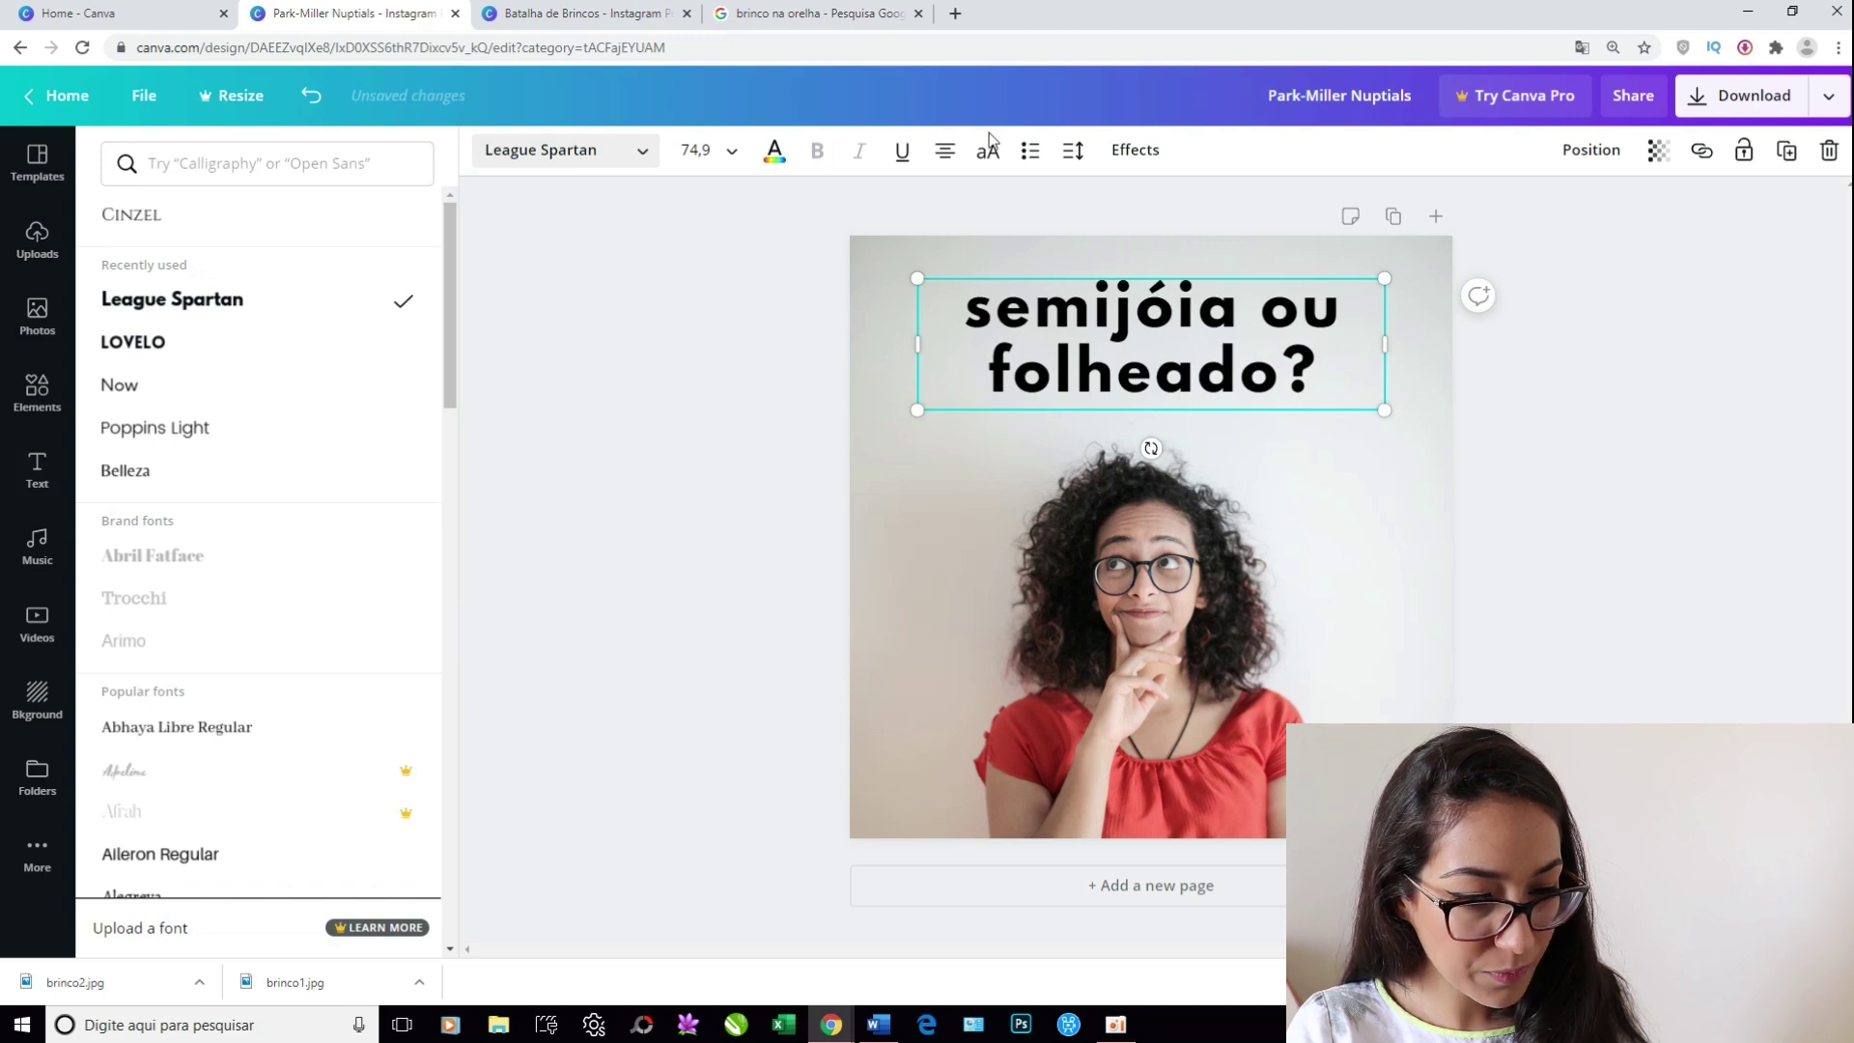
{"action": "left_click", "coordinate": [987, 157]}
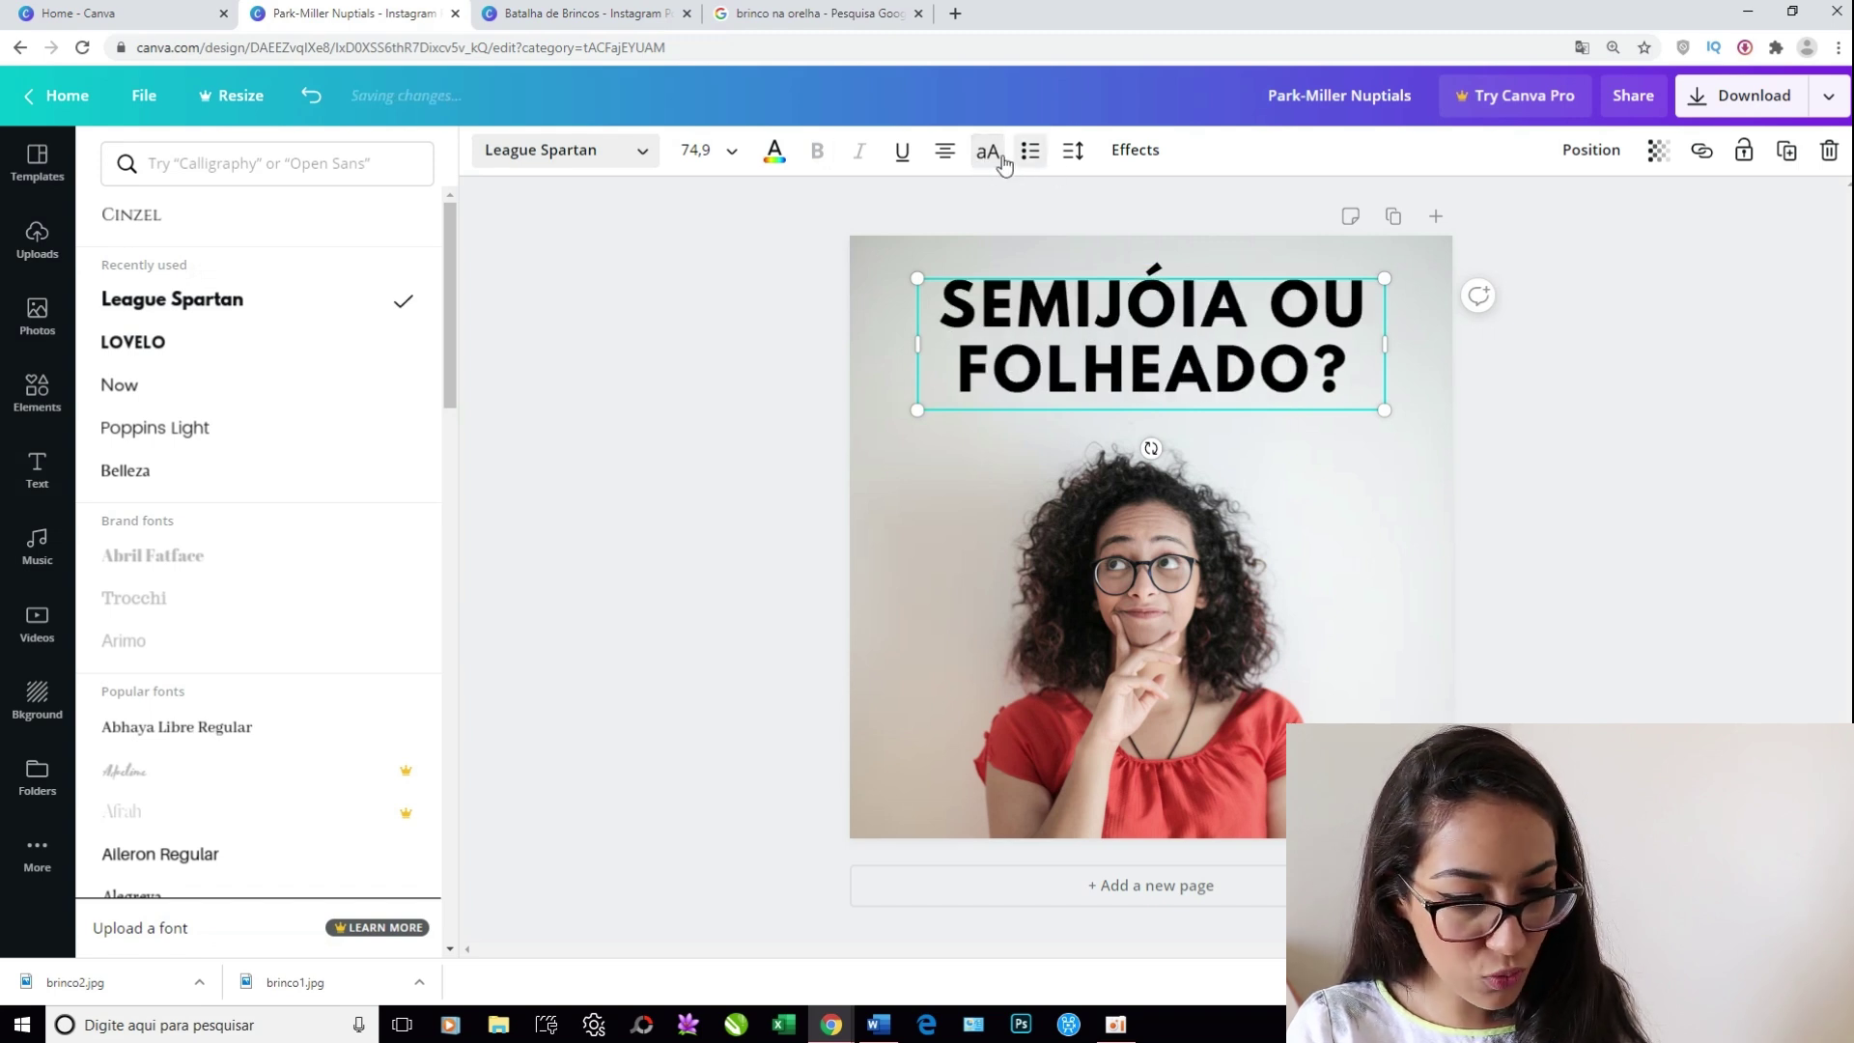
{"action": "left_click", "coordinate": [1198, 357]}
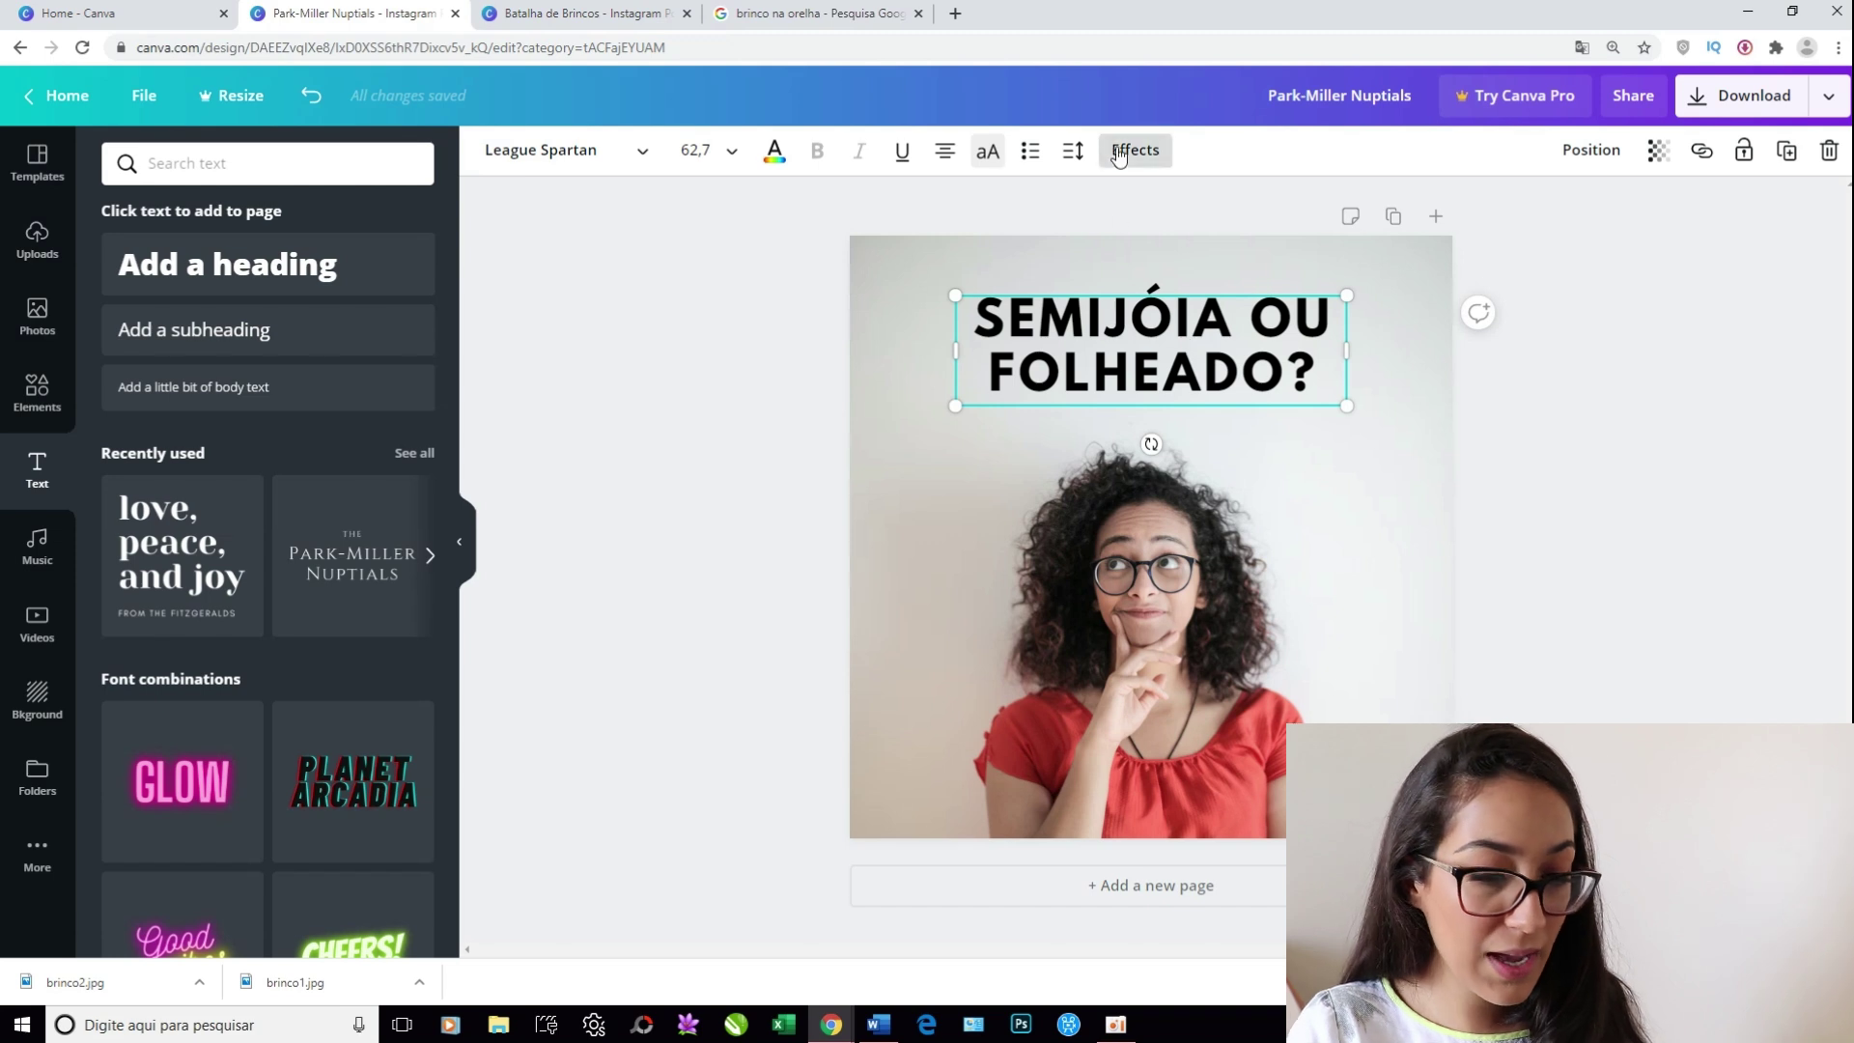
Widen the heading's letter spacing and tighten its line height so the text breaks into three lines
{"action": "left_click", "coordinate": [1080, 154]}
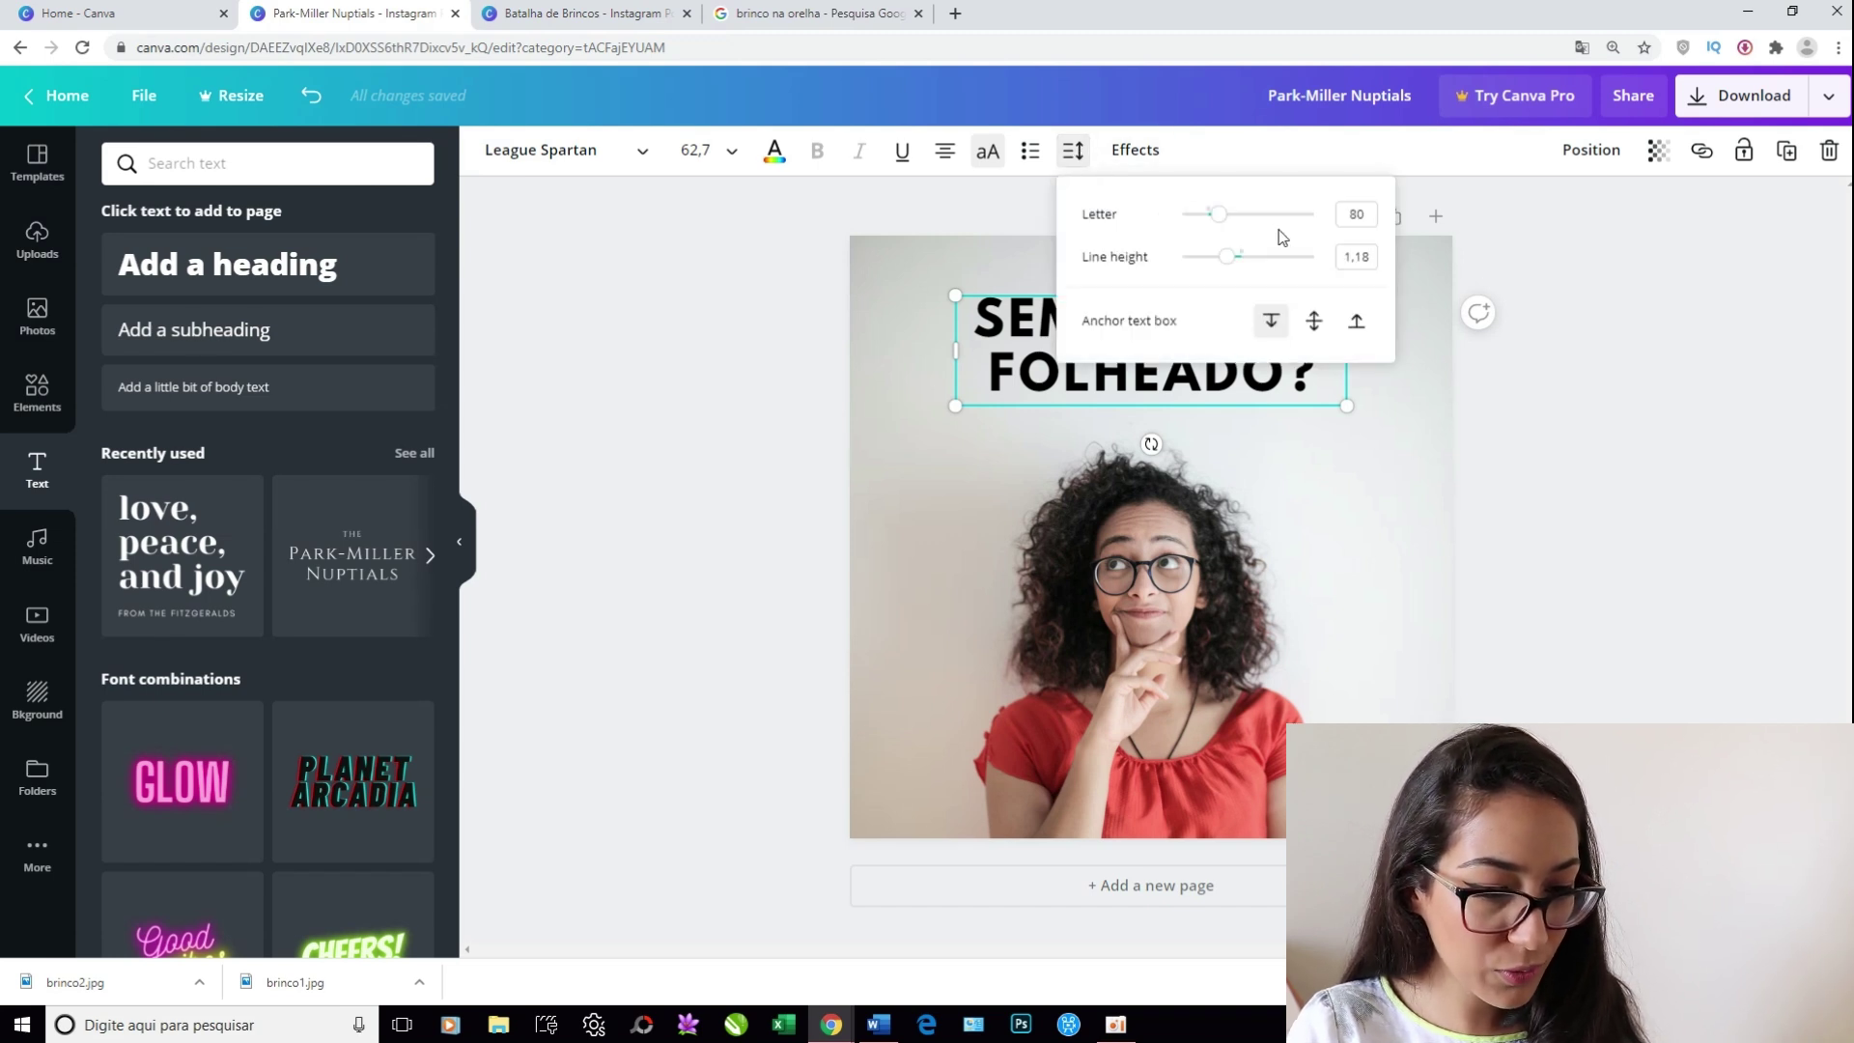
{"action": "left_click_drag", "start_coordinate": [1212, 224], "coordinate": [1224, 263]}
{"action": "left_click", "coordinate": [1170, 635]}
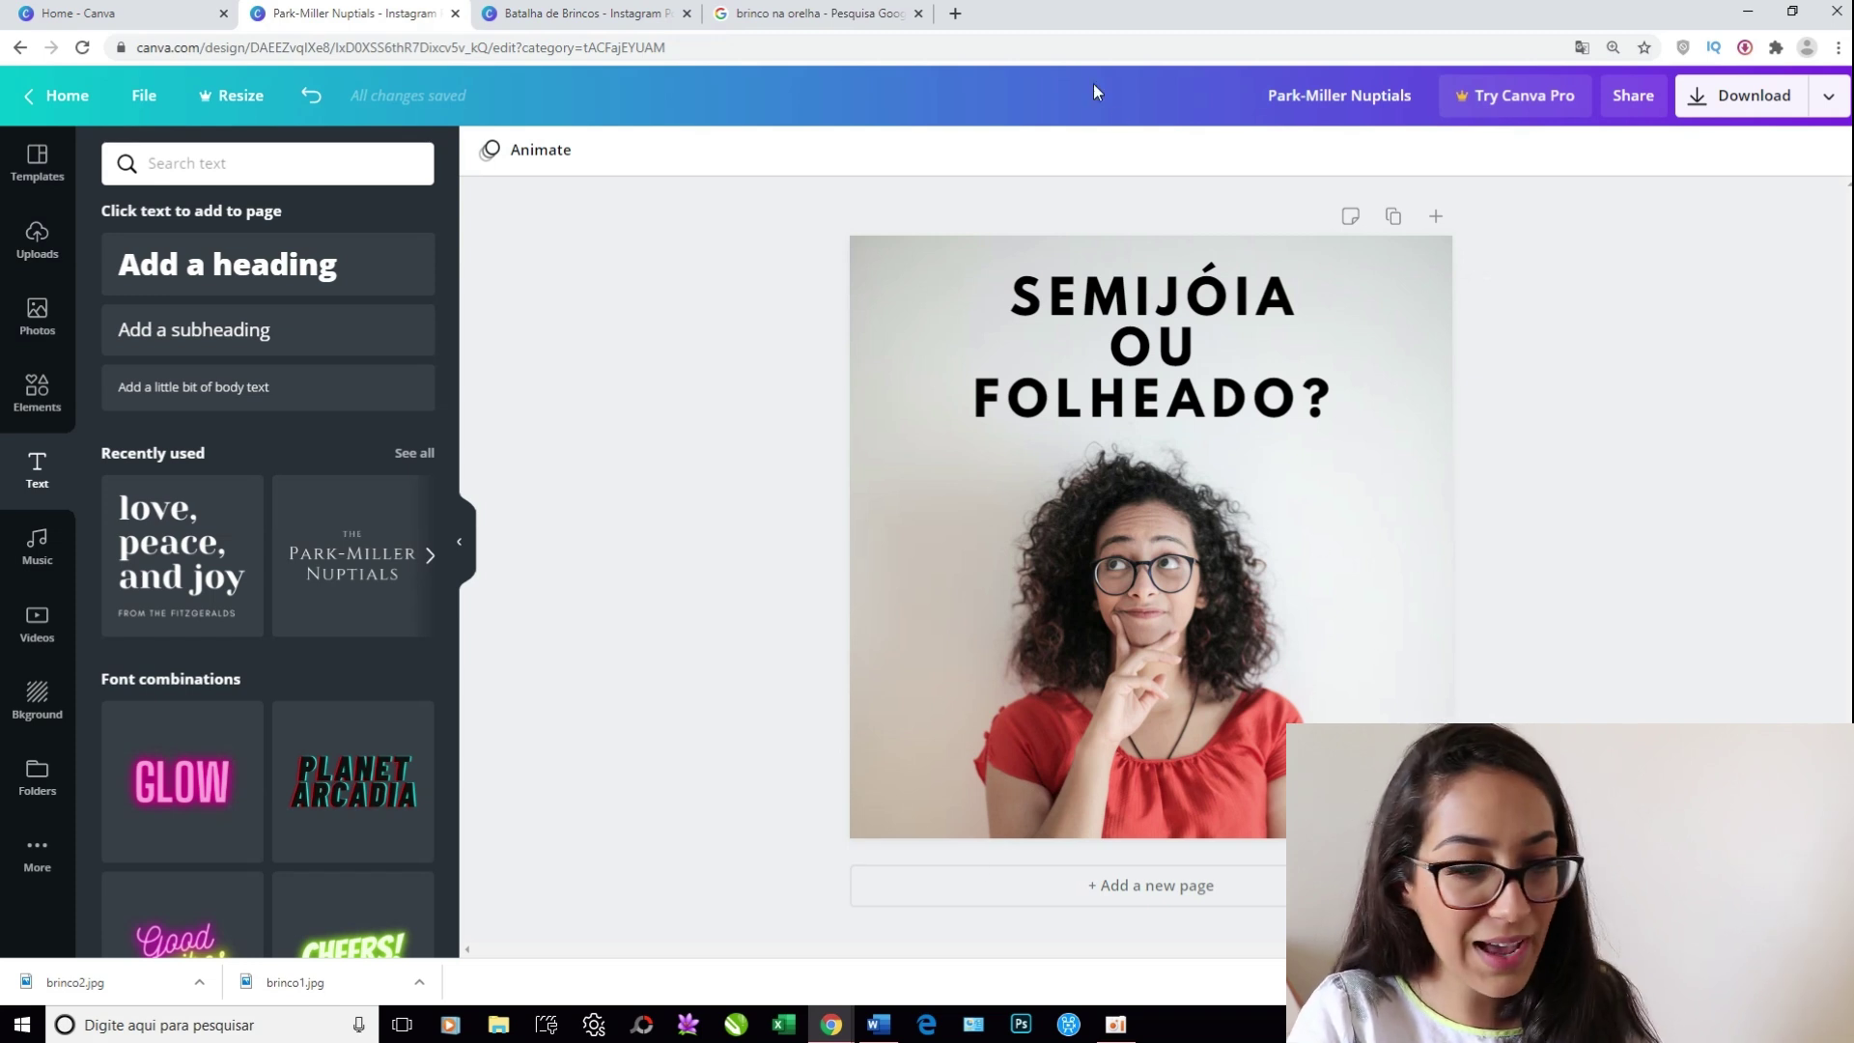
Remove the background from the thinking woman photo in the Downloads folder with remove.bg in a new browser tab and download the result
{"action": "left_click", "coordinate": [959, 17]}
{"action": "type", "text": "remove."}
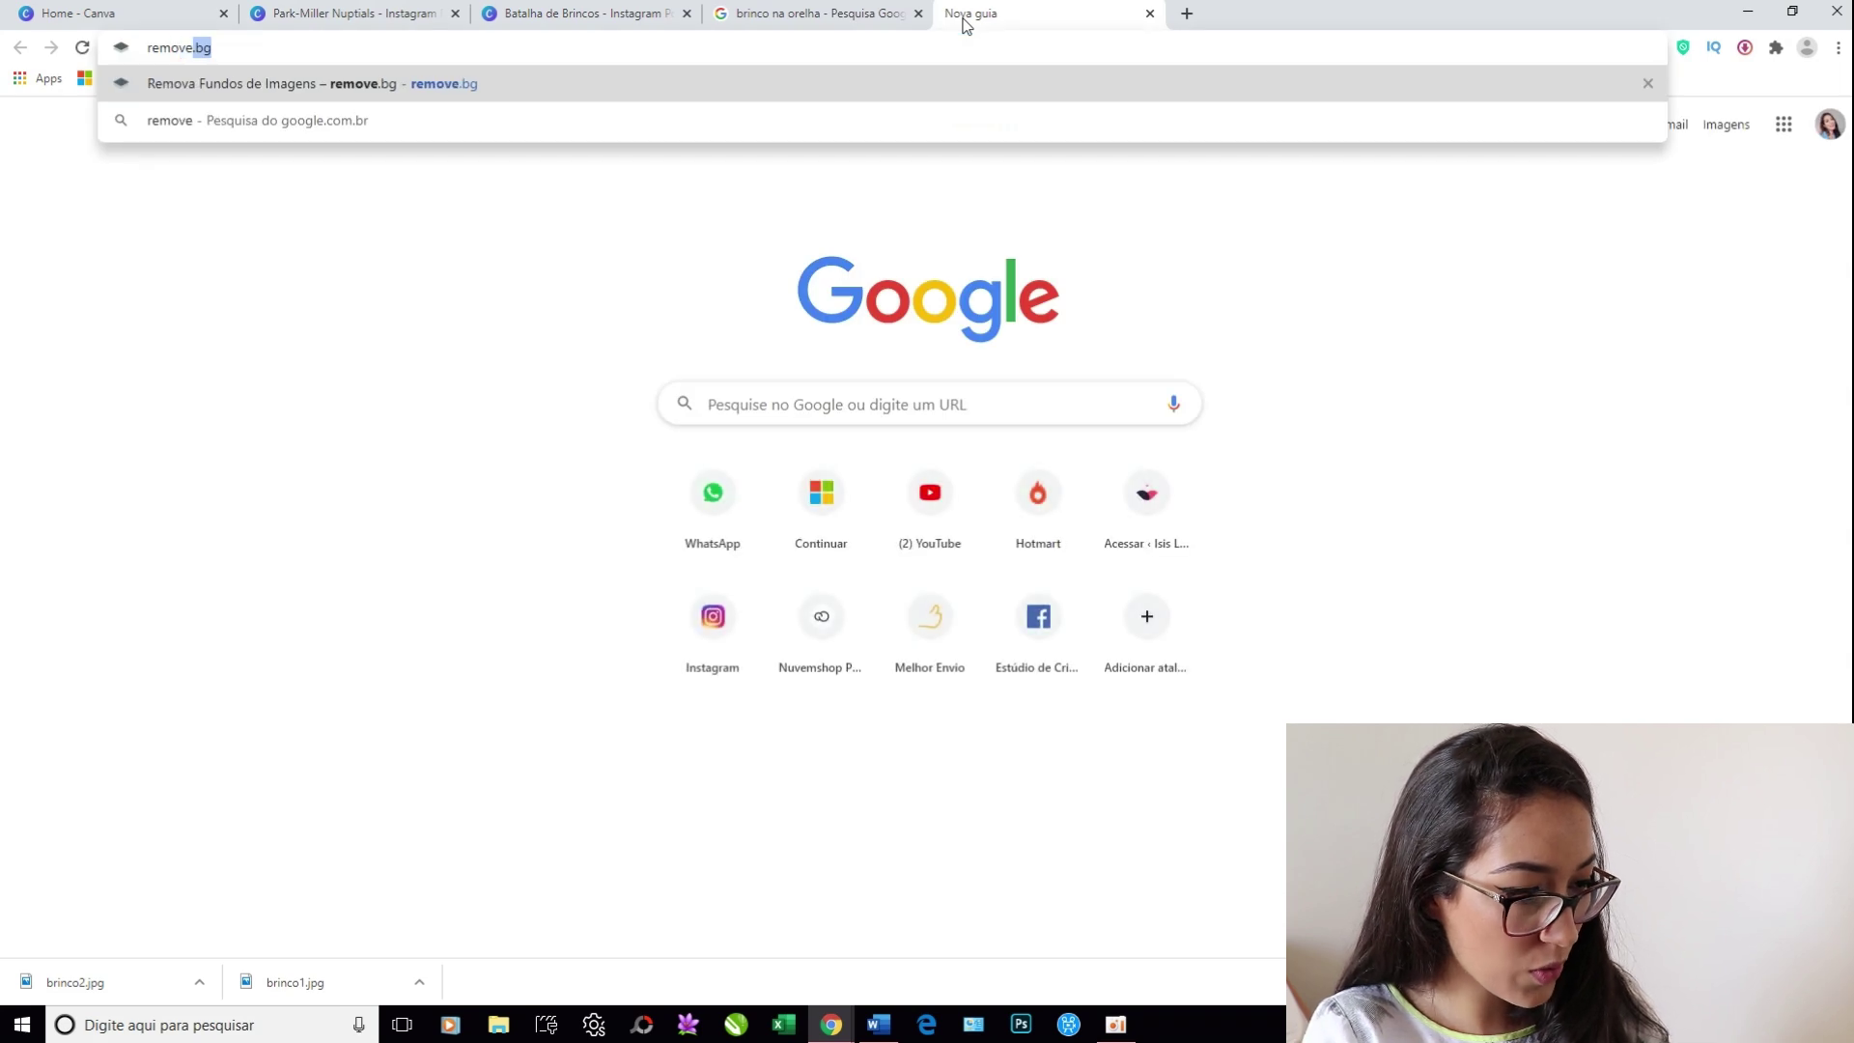
{"action": "key", "text": "Return"}
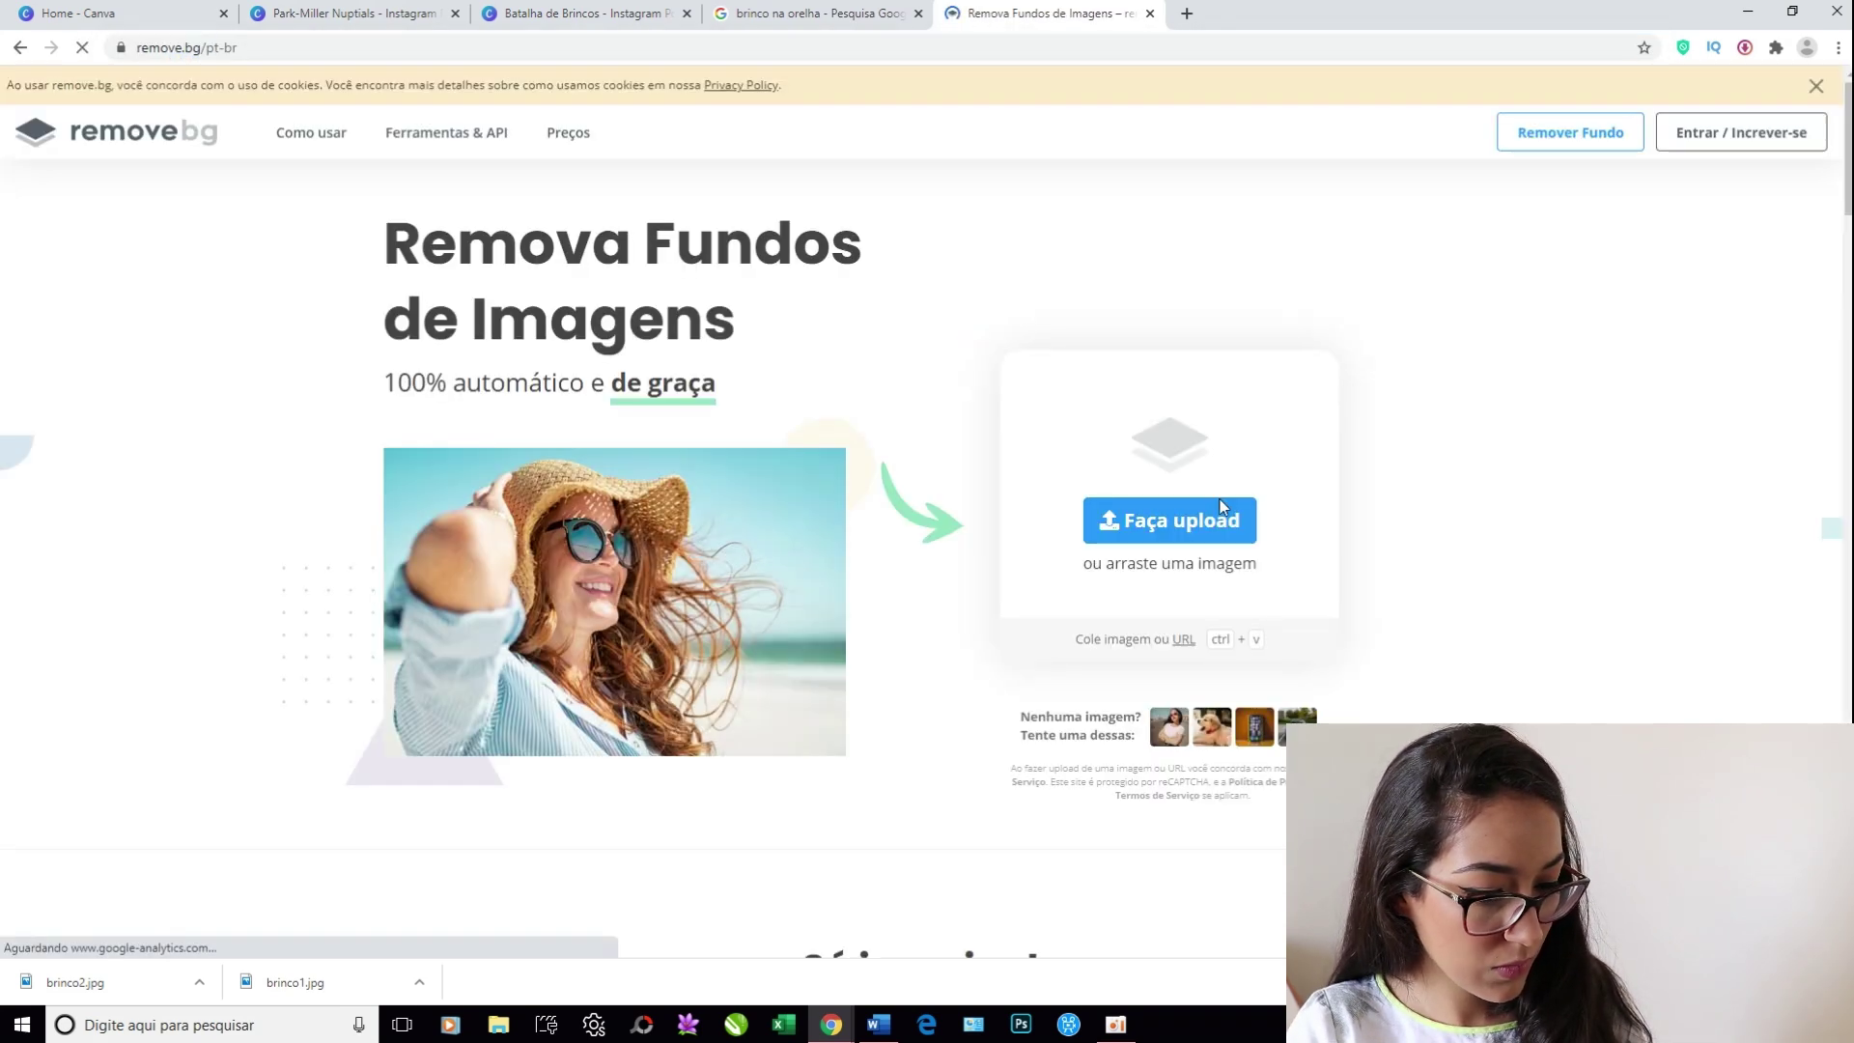
{"action": "left_click", "coordinate": [1208, 521]}
{"action": "left_click", "coordinate": [882, 645]}
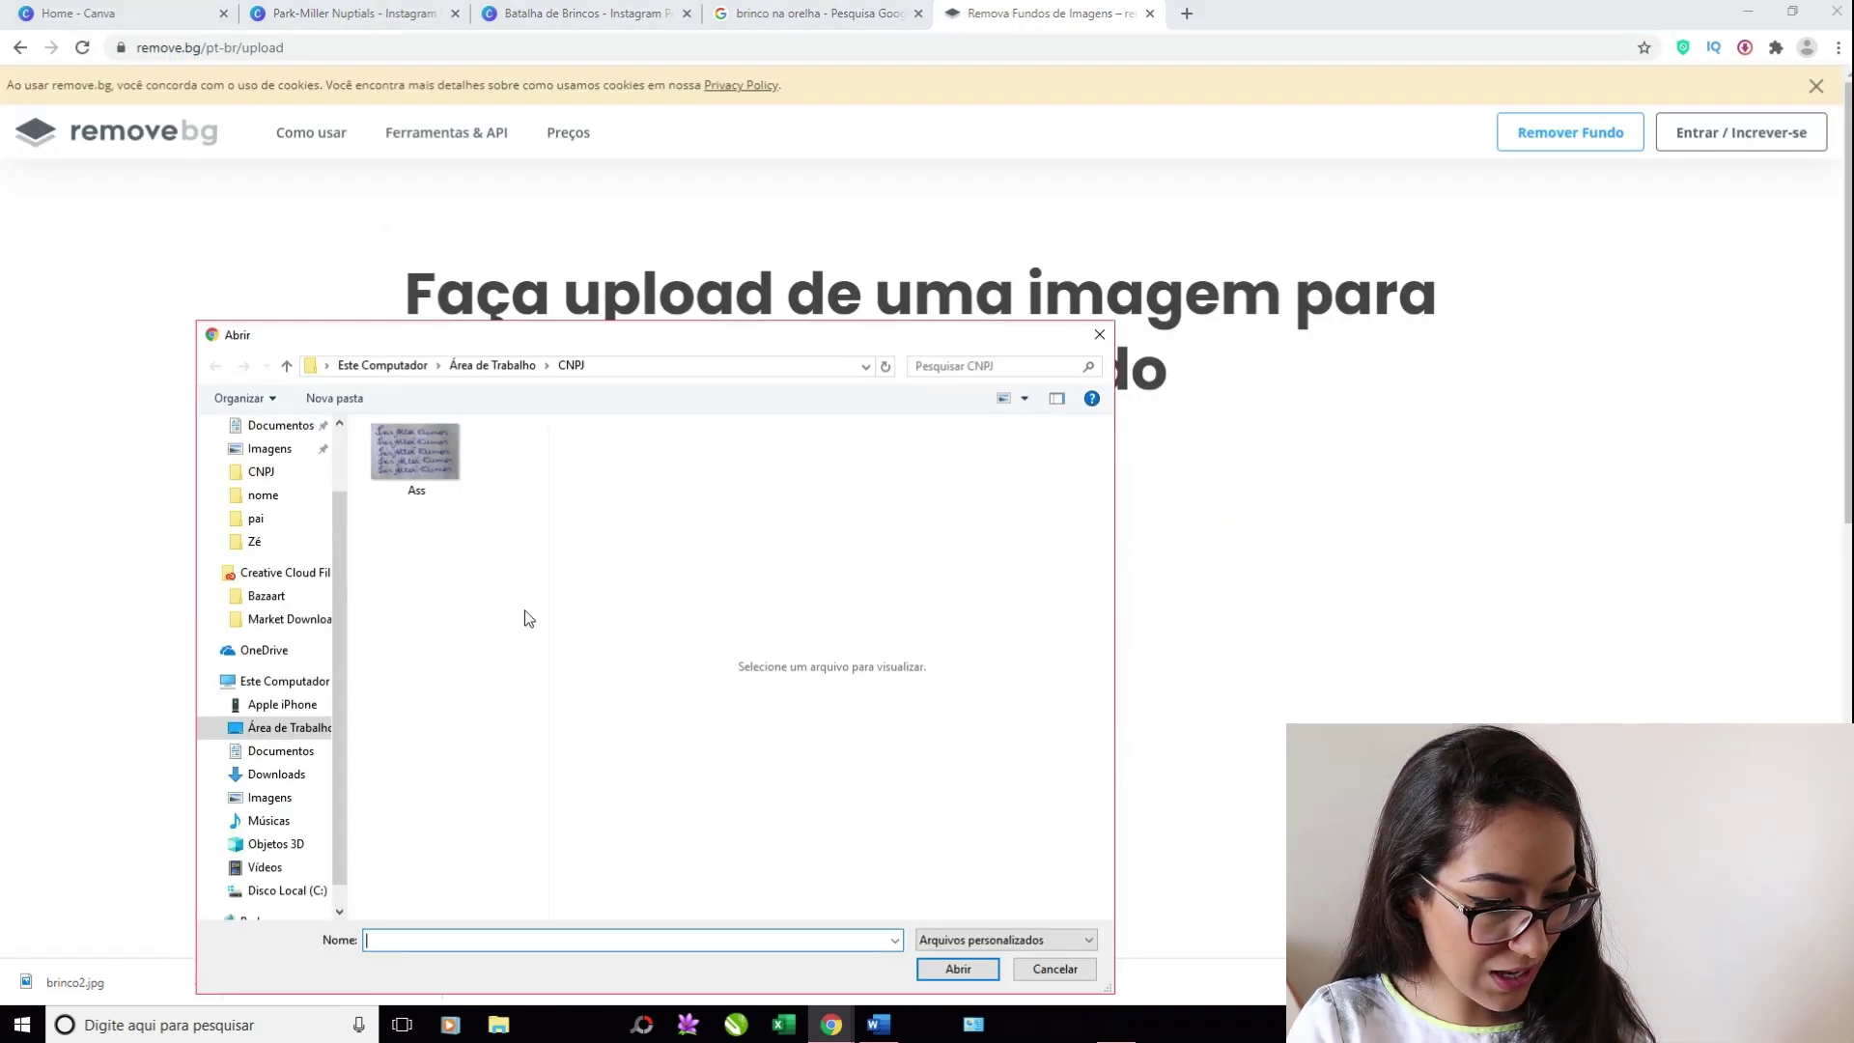
{"action": "left_click", "coordinate": [277, 489]}
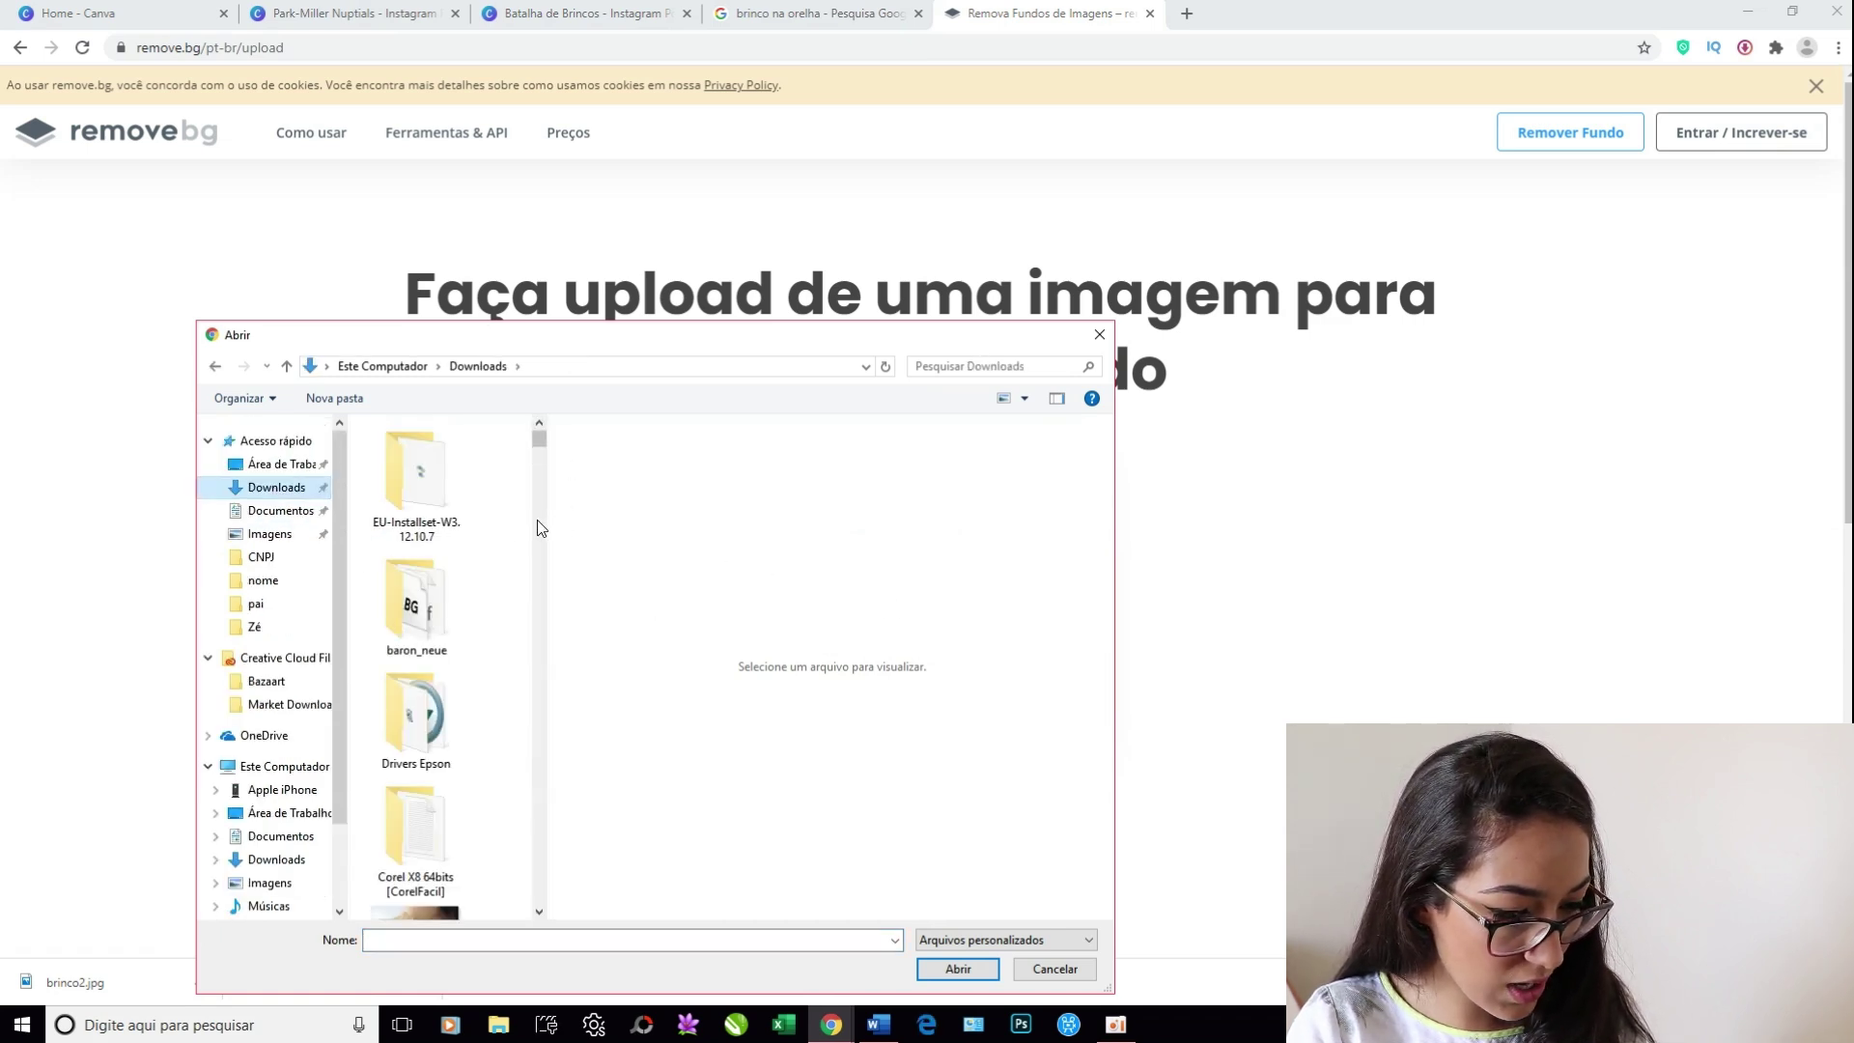
{"action": "double_click", "coordinate": [611, 733]}
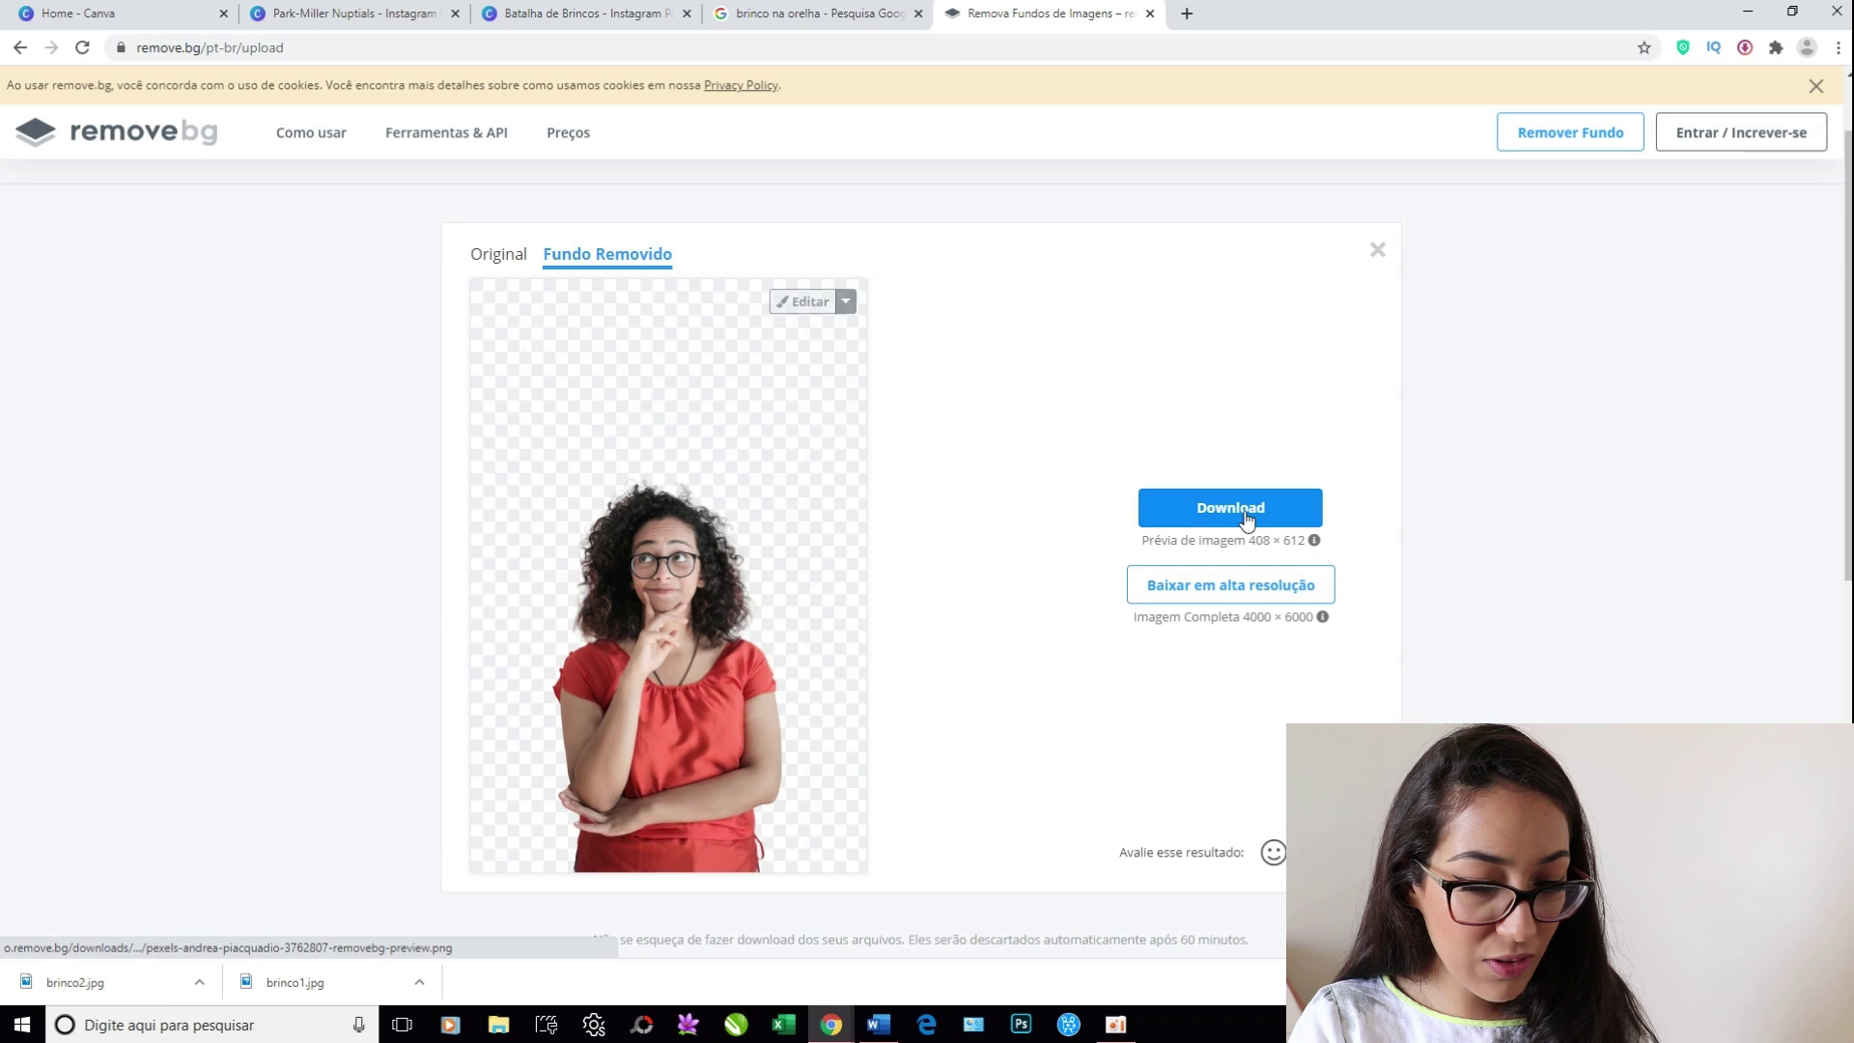
{"action": "left_click", "coordinate": [1291, 512]}
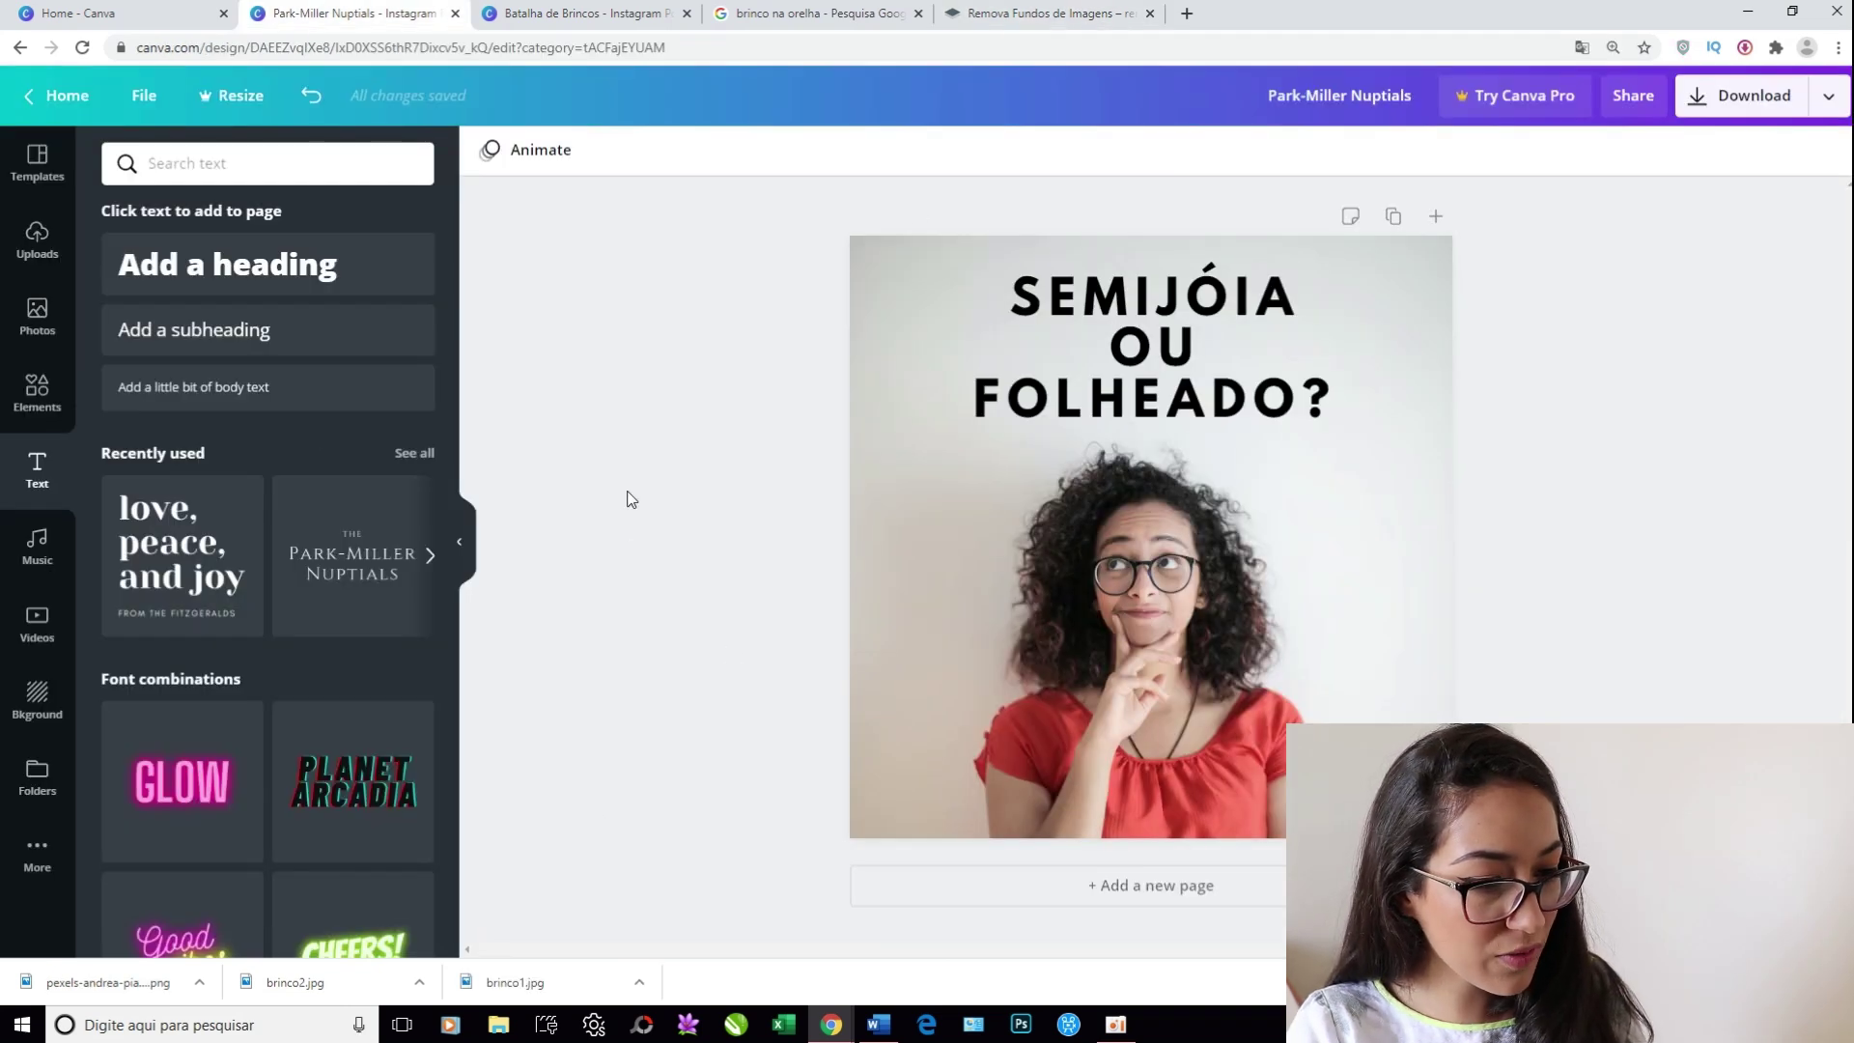
Upload the cutout PNG to the Canva design and replace the original background photo with it
{"action": "left_click_drag", "start_coordinate": [79, 995], "coordinate": [215, 619]}
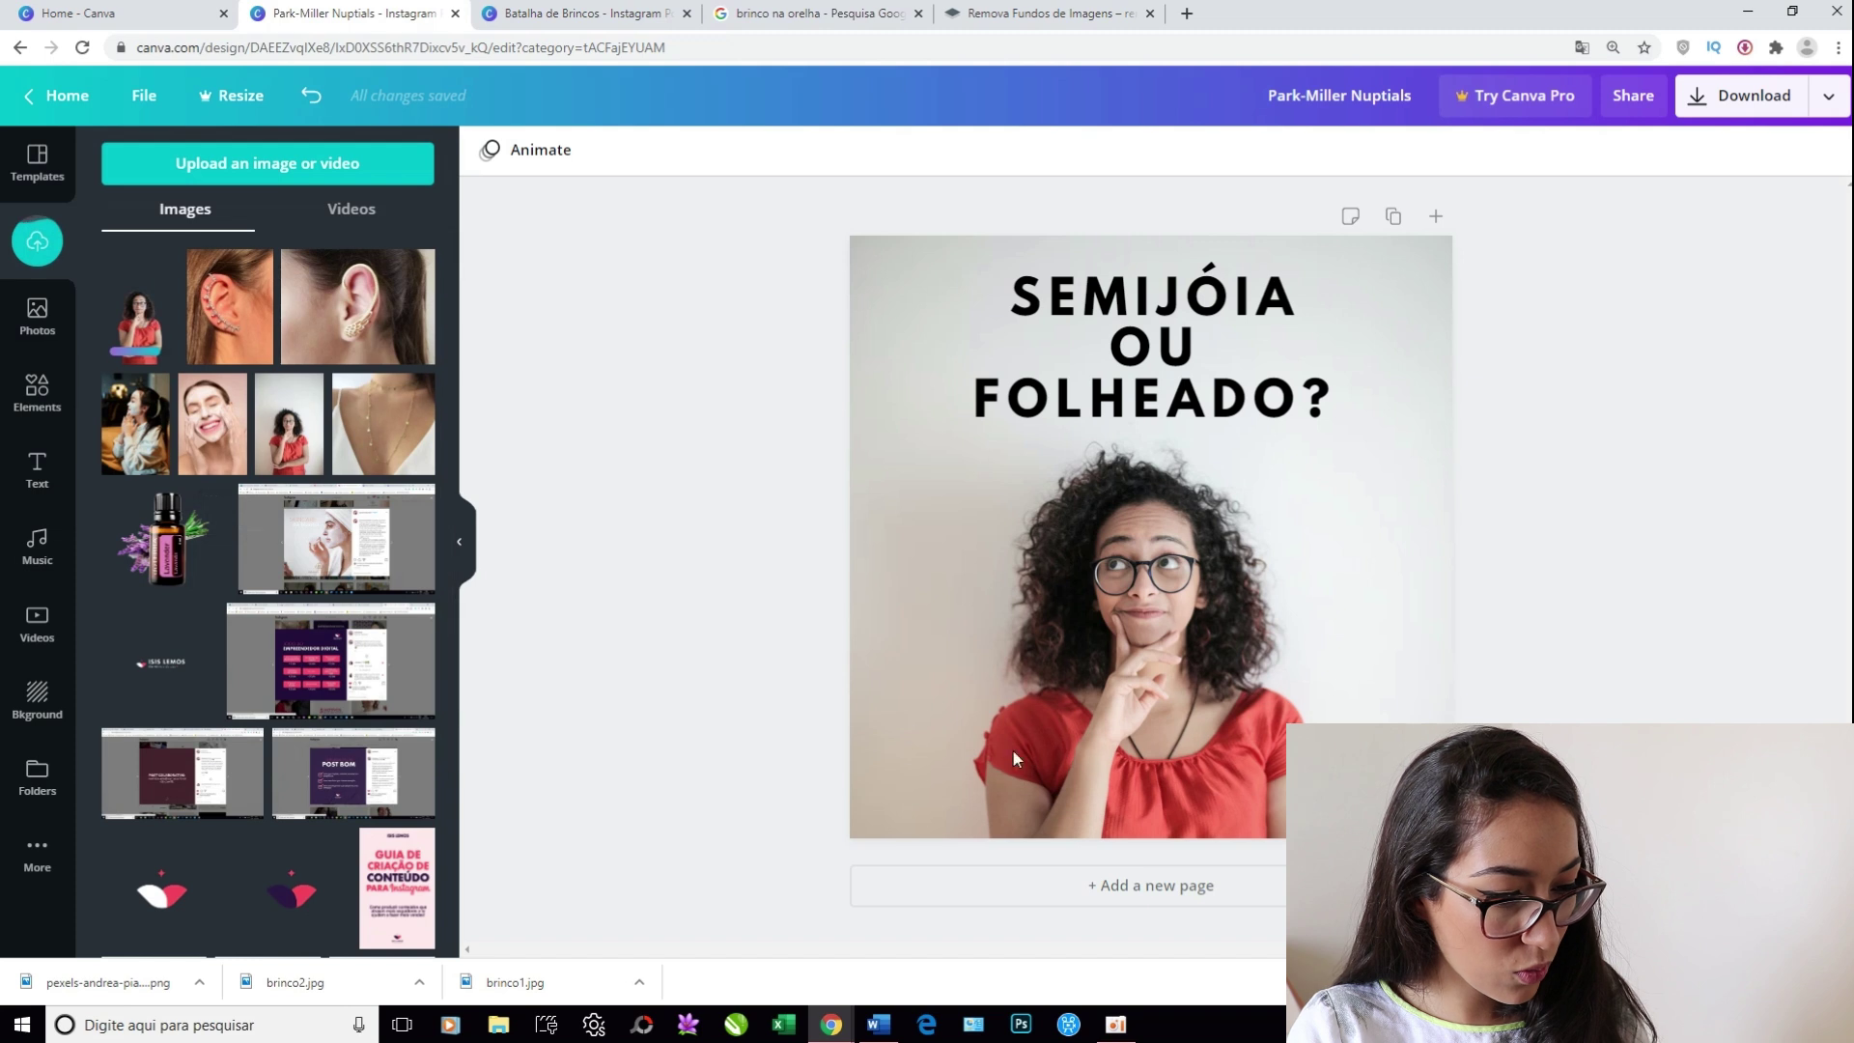
{"action": "left_click", "coordinate": [1088, 667]}
{"action": "key", "text": "Delete"}
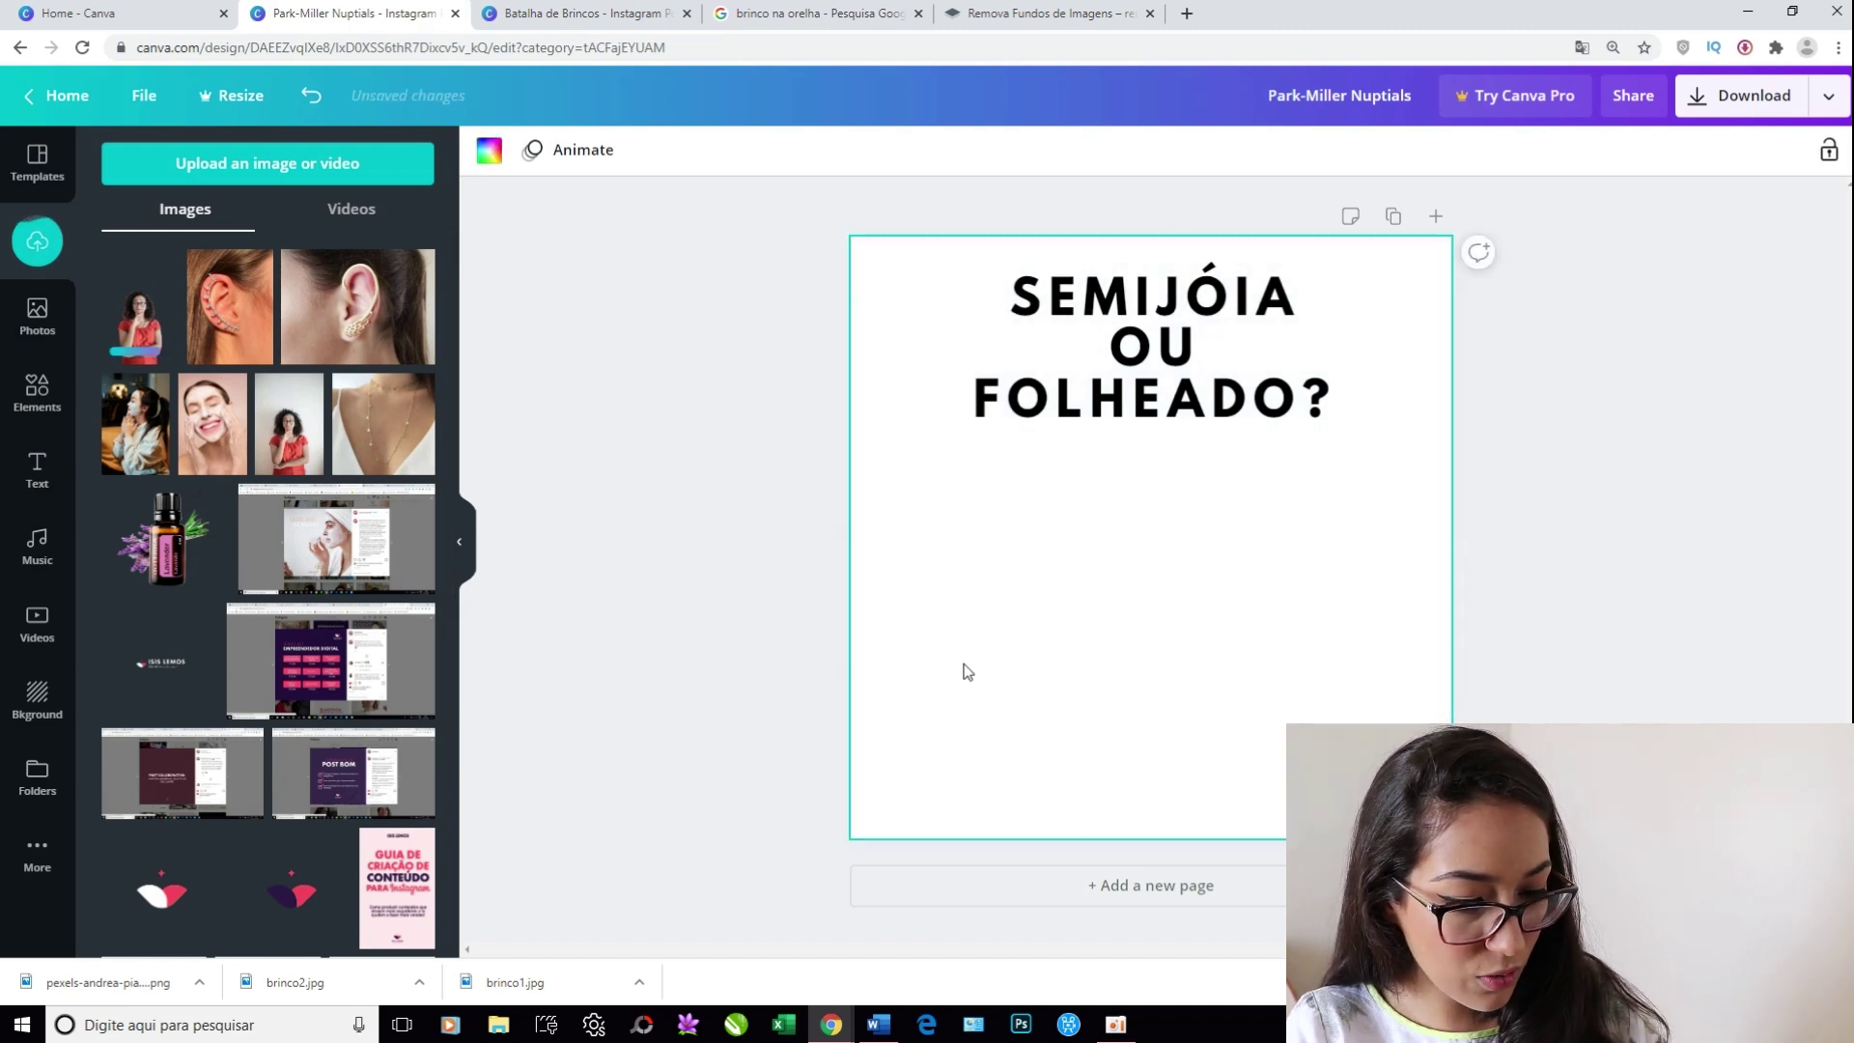
{"action": "left_click", "coordinate": [140, 313]}
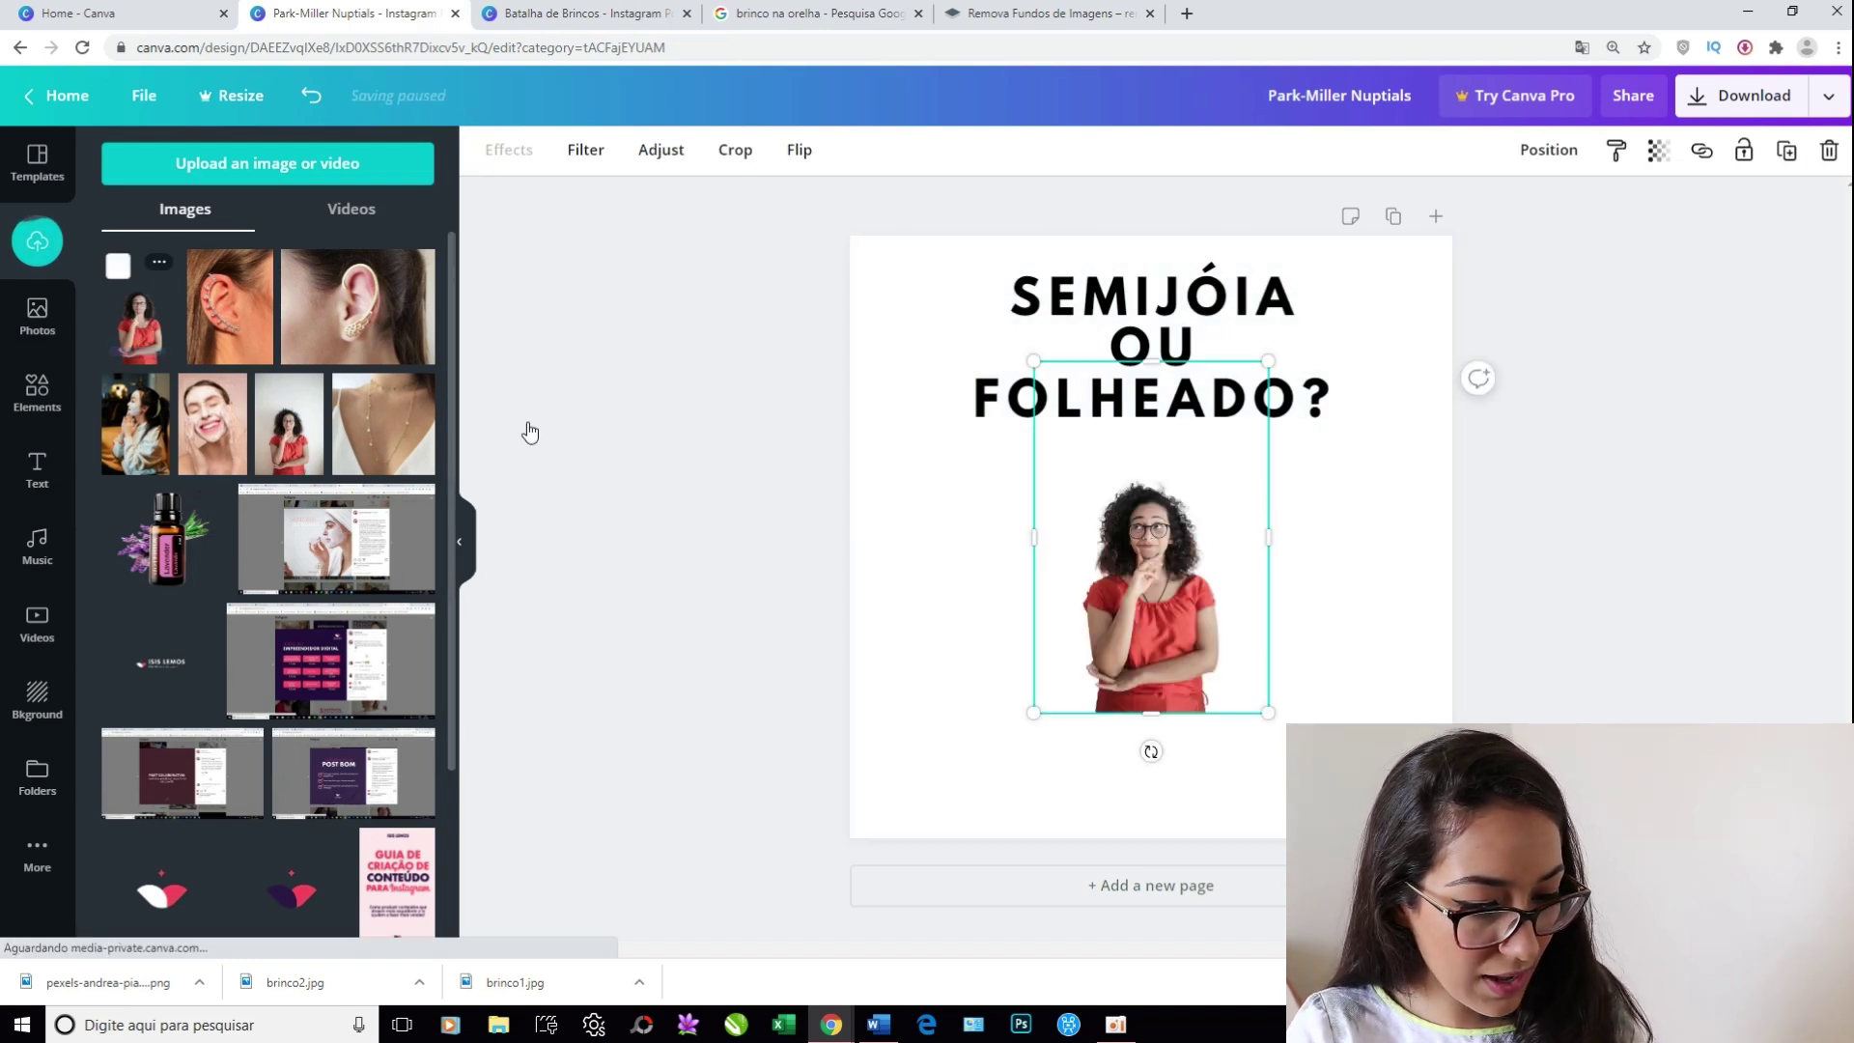
Enlarge the woman cutout and centre it beneath the heading, with its lower edge at the page's bottom edge
{"action": "left_click_drag", "start_coordinate": [1032, 716], "coordinate": [849, 893]}
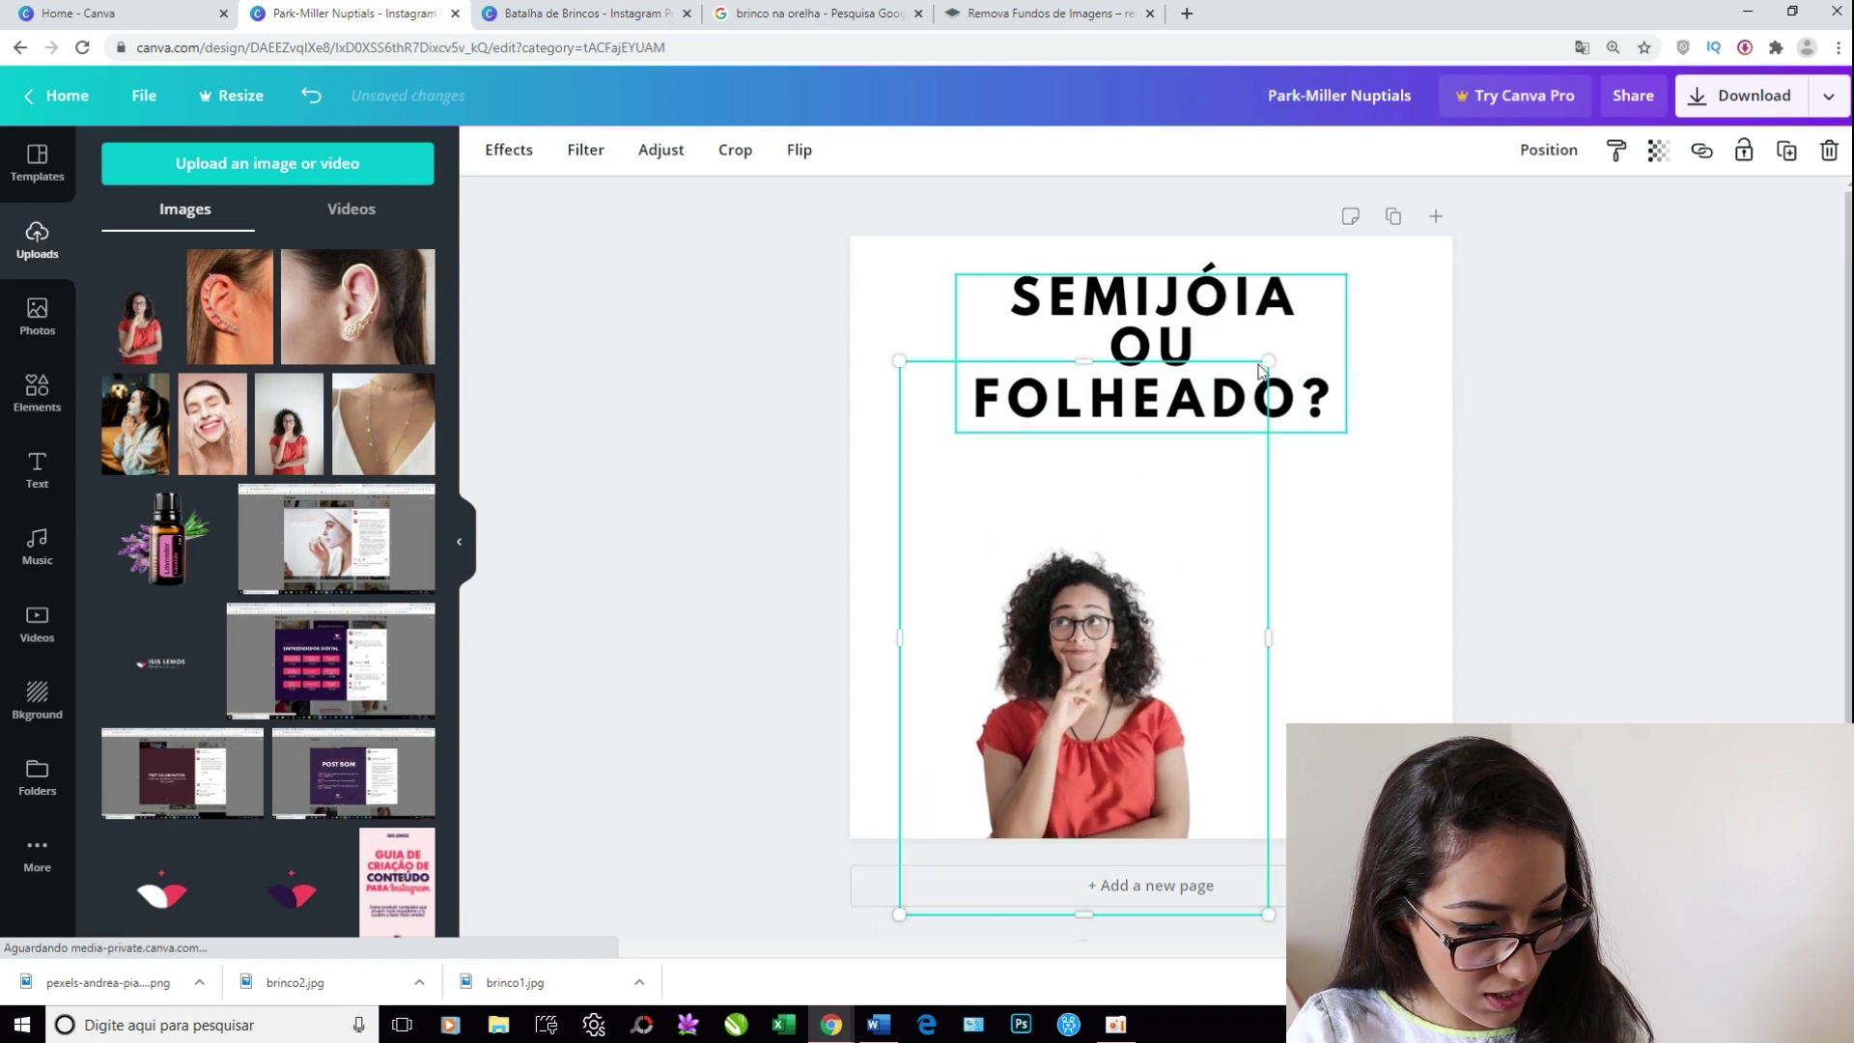
{"action": "left_click_drag", "start_coordinate": [1268, 363], "coordinate": [1423, 264]}
{"action": "left_click_drag", "start_coordinate": [1190, 645], "coordinate": [1223, 650]}
{"action": "left_click", "coordinate": [1440, 553]}
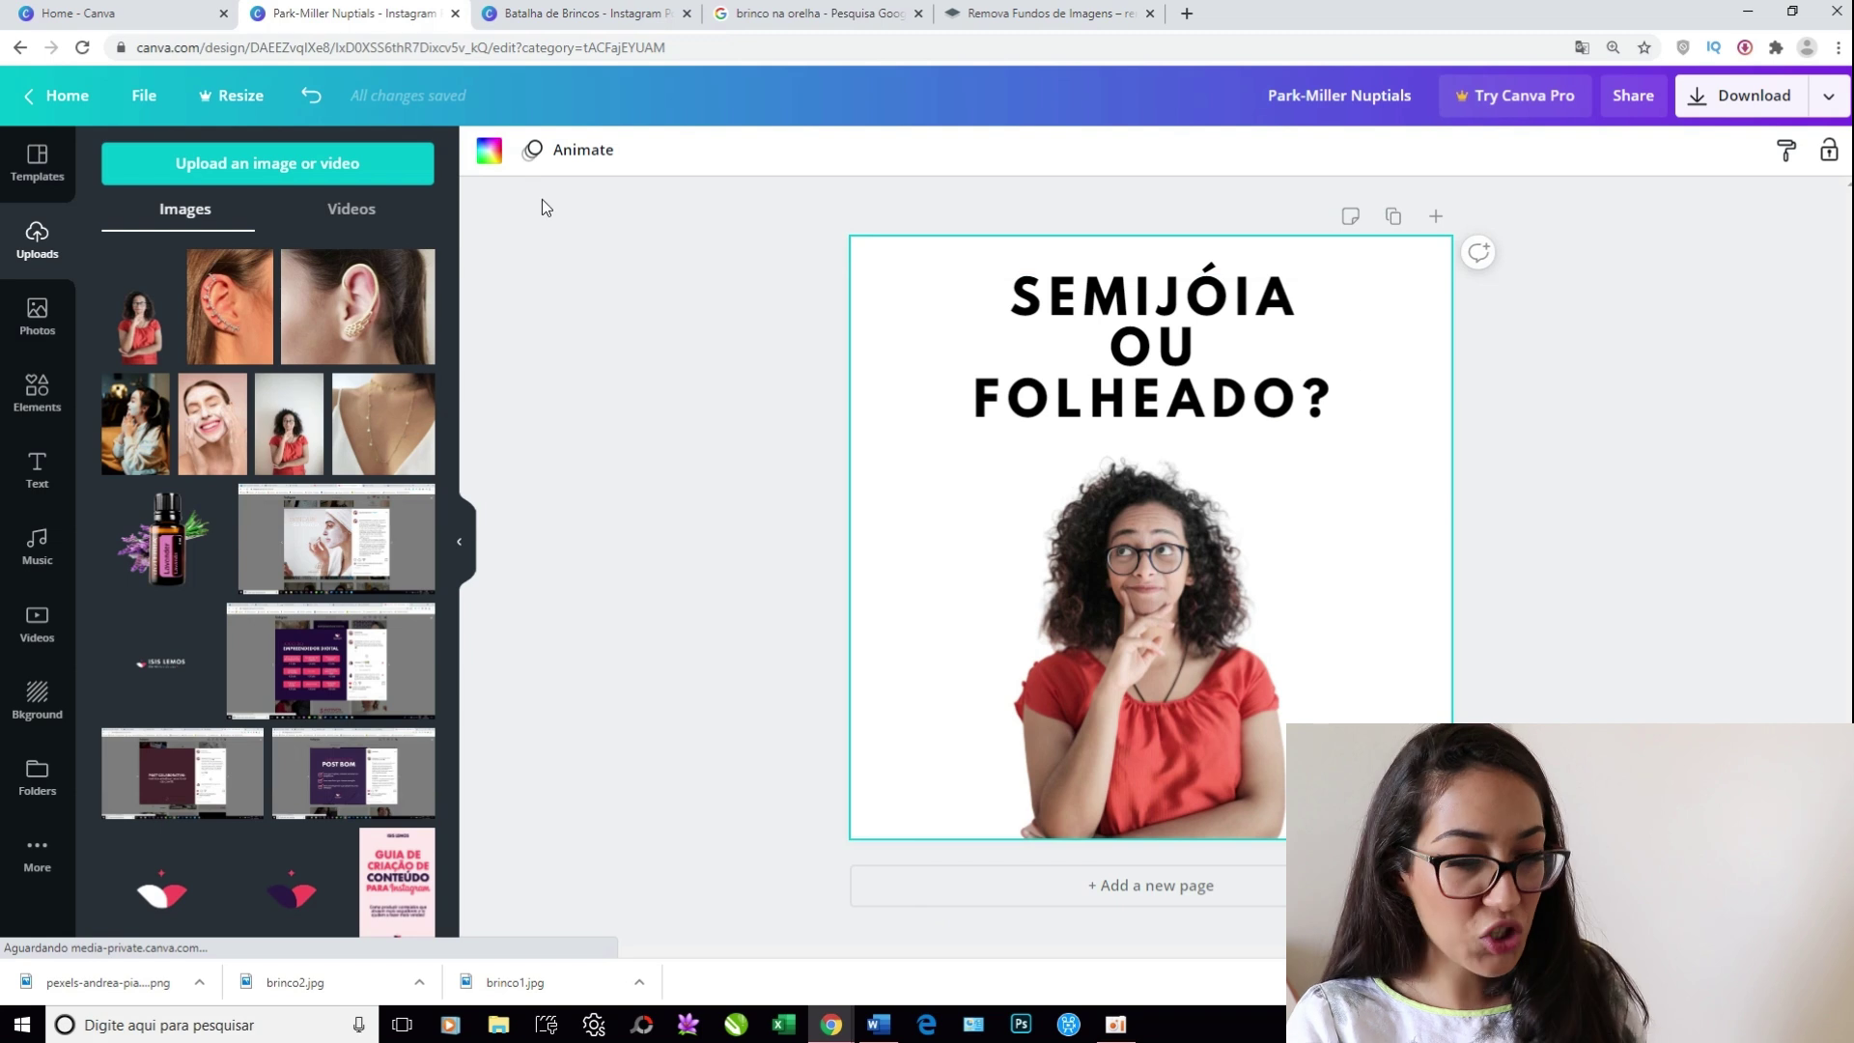
Set the page background to the custom light grey-beige colour #d8d2cf
{"action": "left_click", "coordinate": [489, 150]}
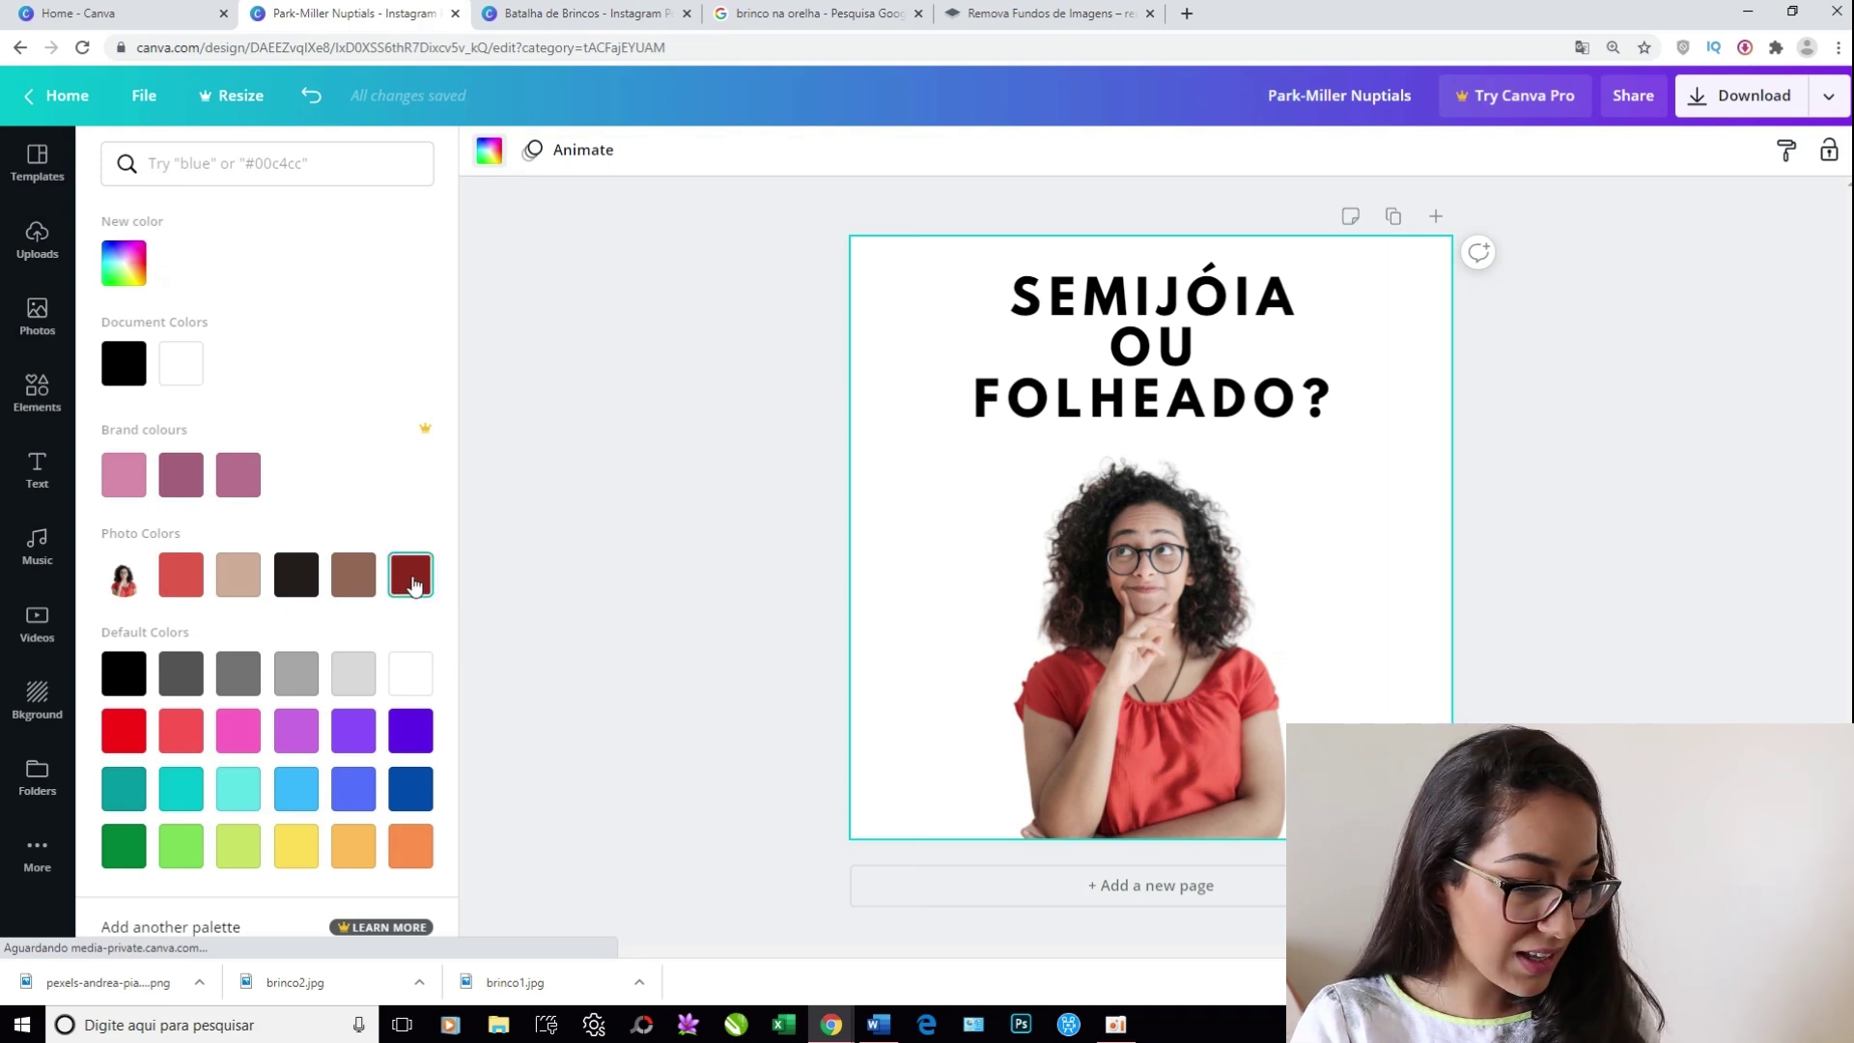
{"action": "left_click", "coordinate": [123, 262]}
{"action": "left_click", "coordinate": [132, 338]}
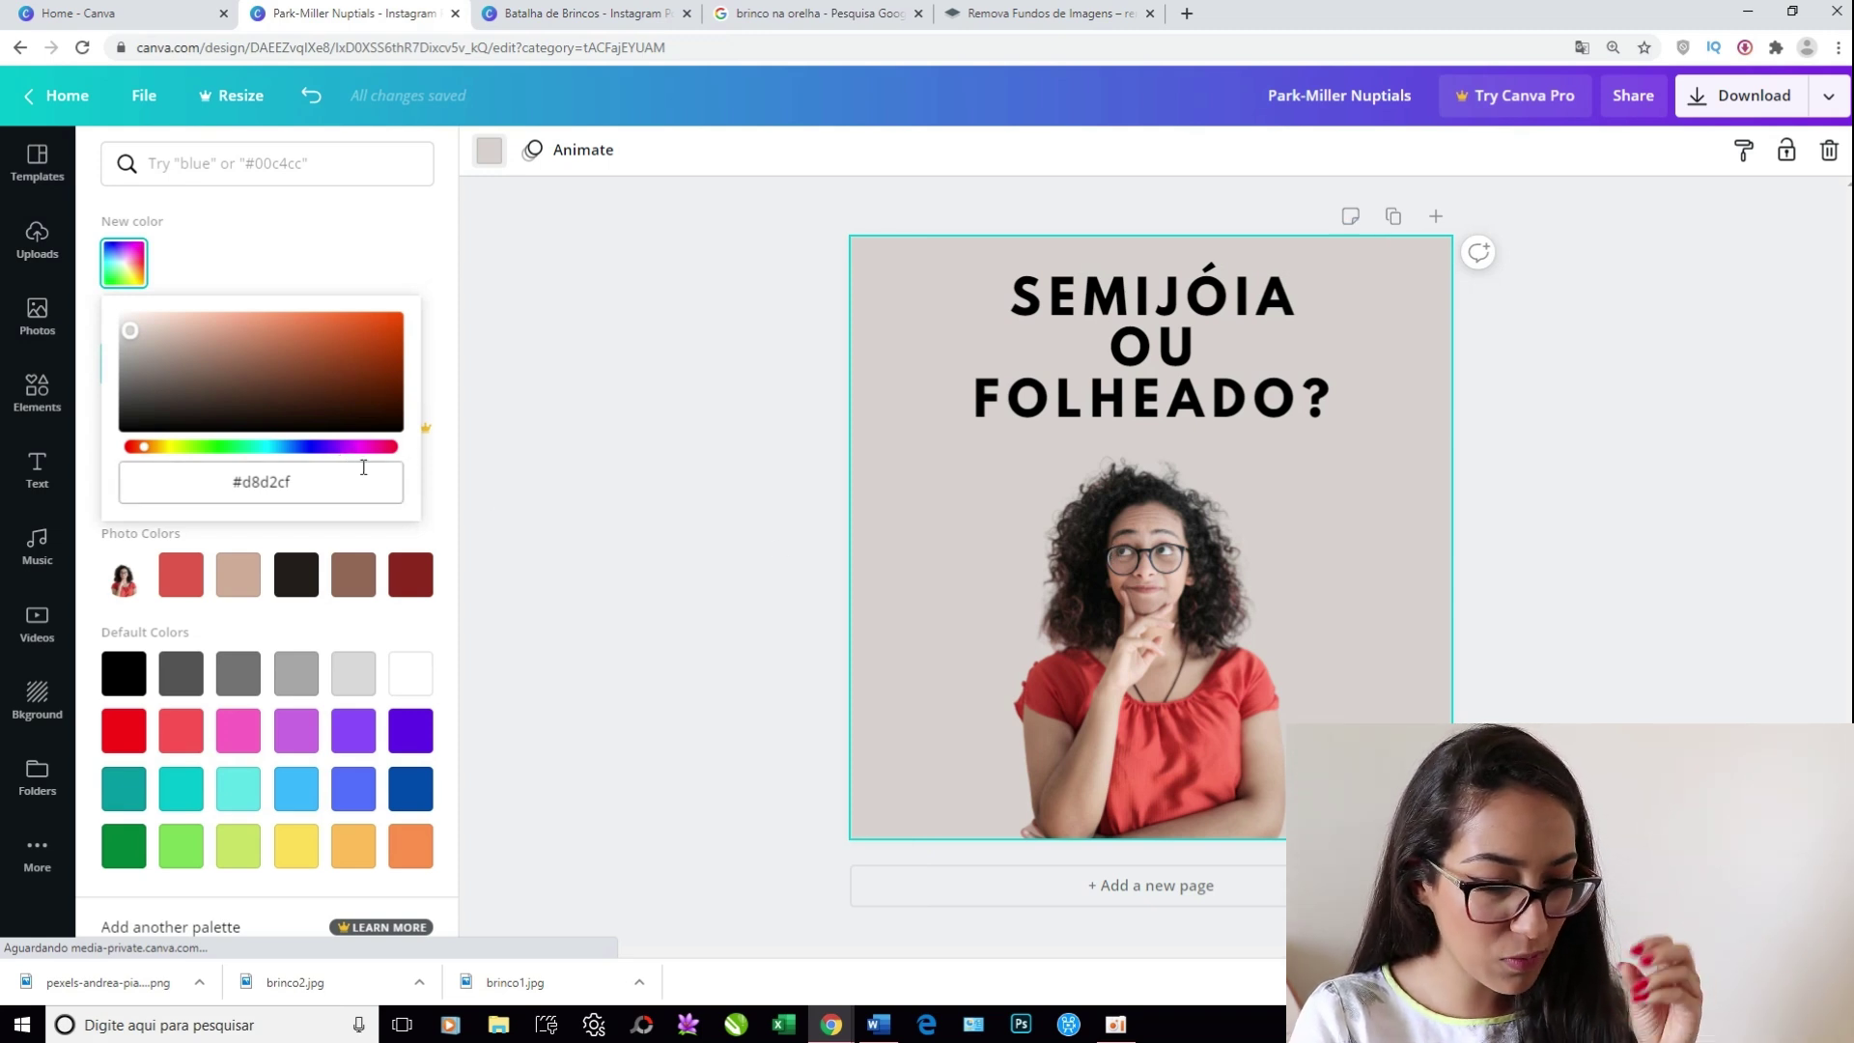
{"action": "left_click", "coordinate": [312, 483]}
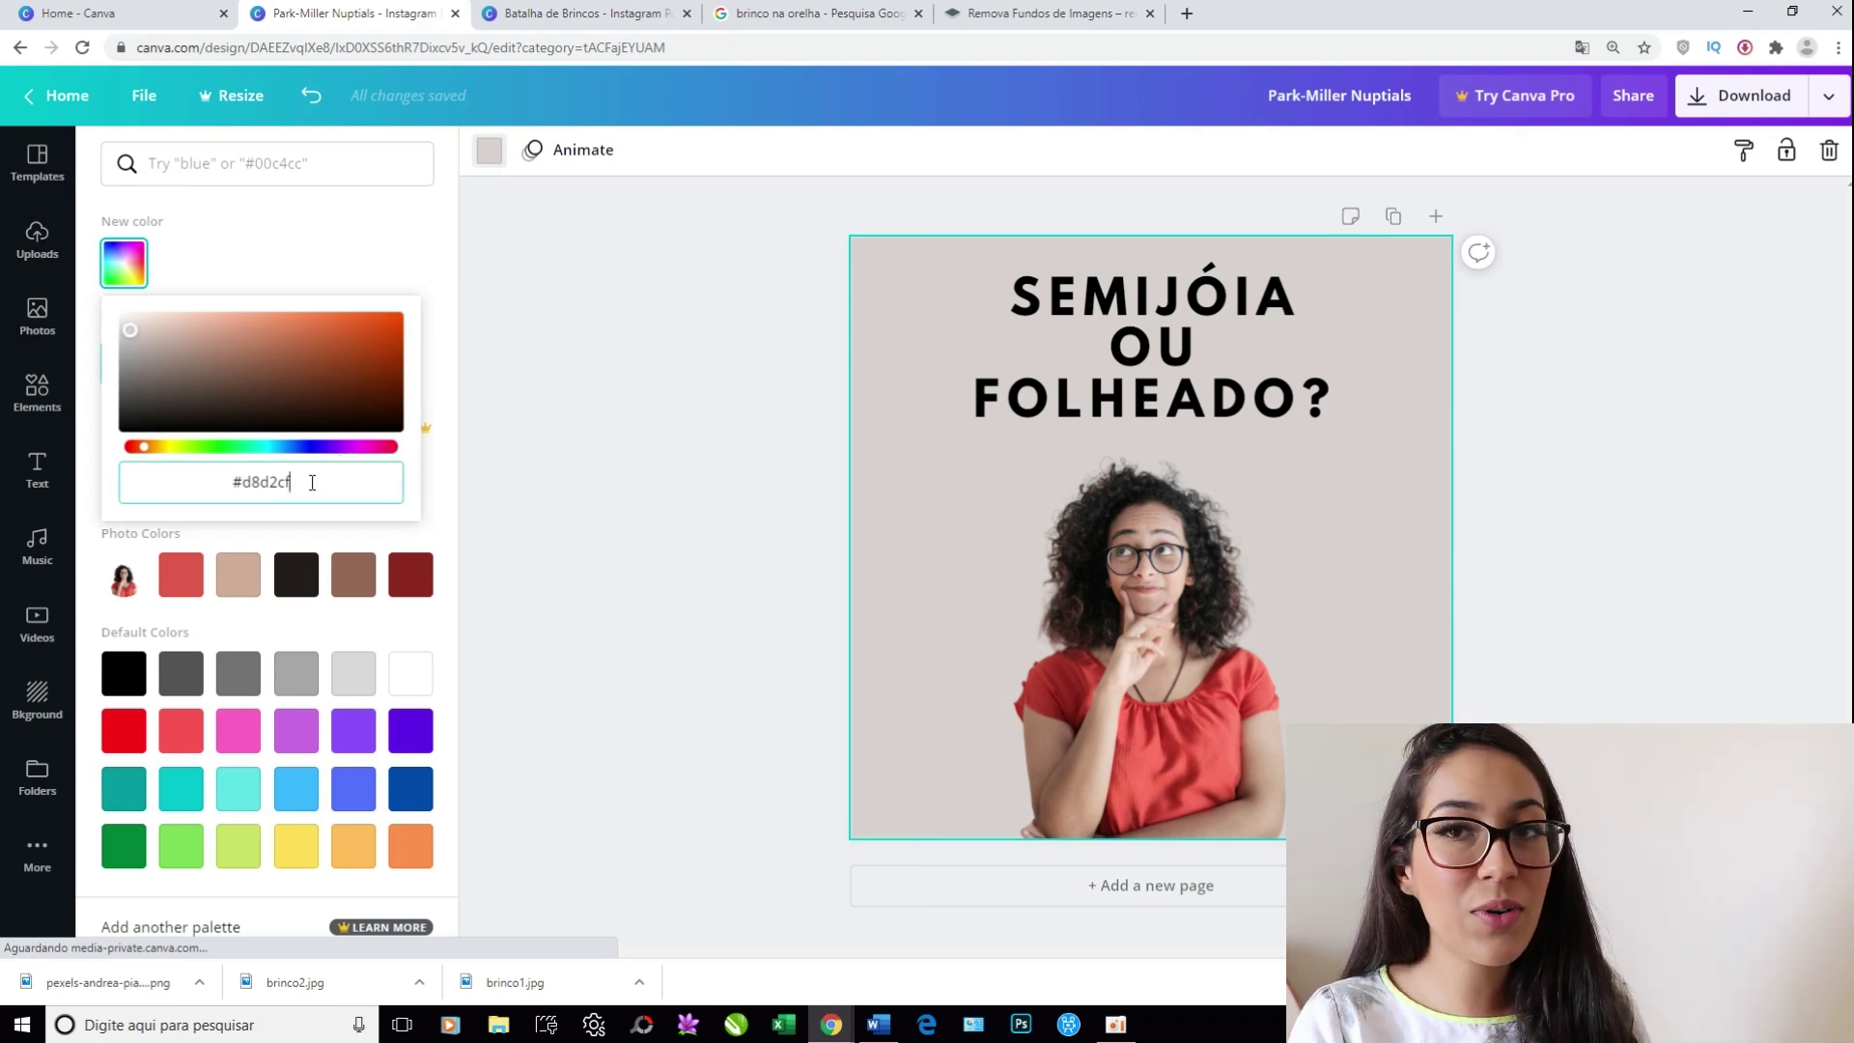
{"action": "mouse_move", "coordinate": [318, 483]}
{"action": "left_mouse_down"}
{"action": "mouse_move", "coordinate": [157, 488]}
{"action": "mouse_move", "coordinate": [364, 476]}
{"action": "mouse_move", "coordinate": [135, 487]}
{"action": "left_mouse_up"}
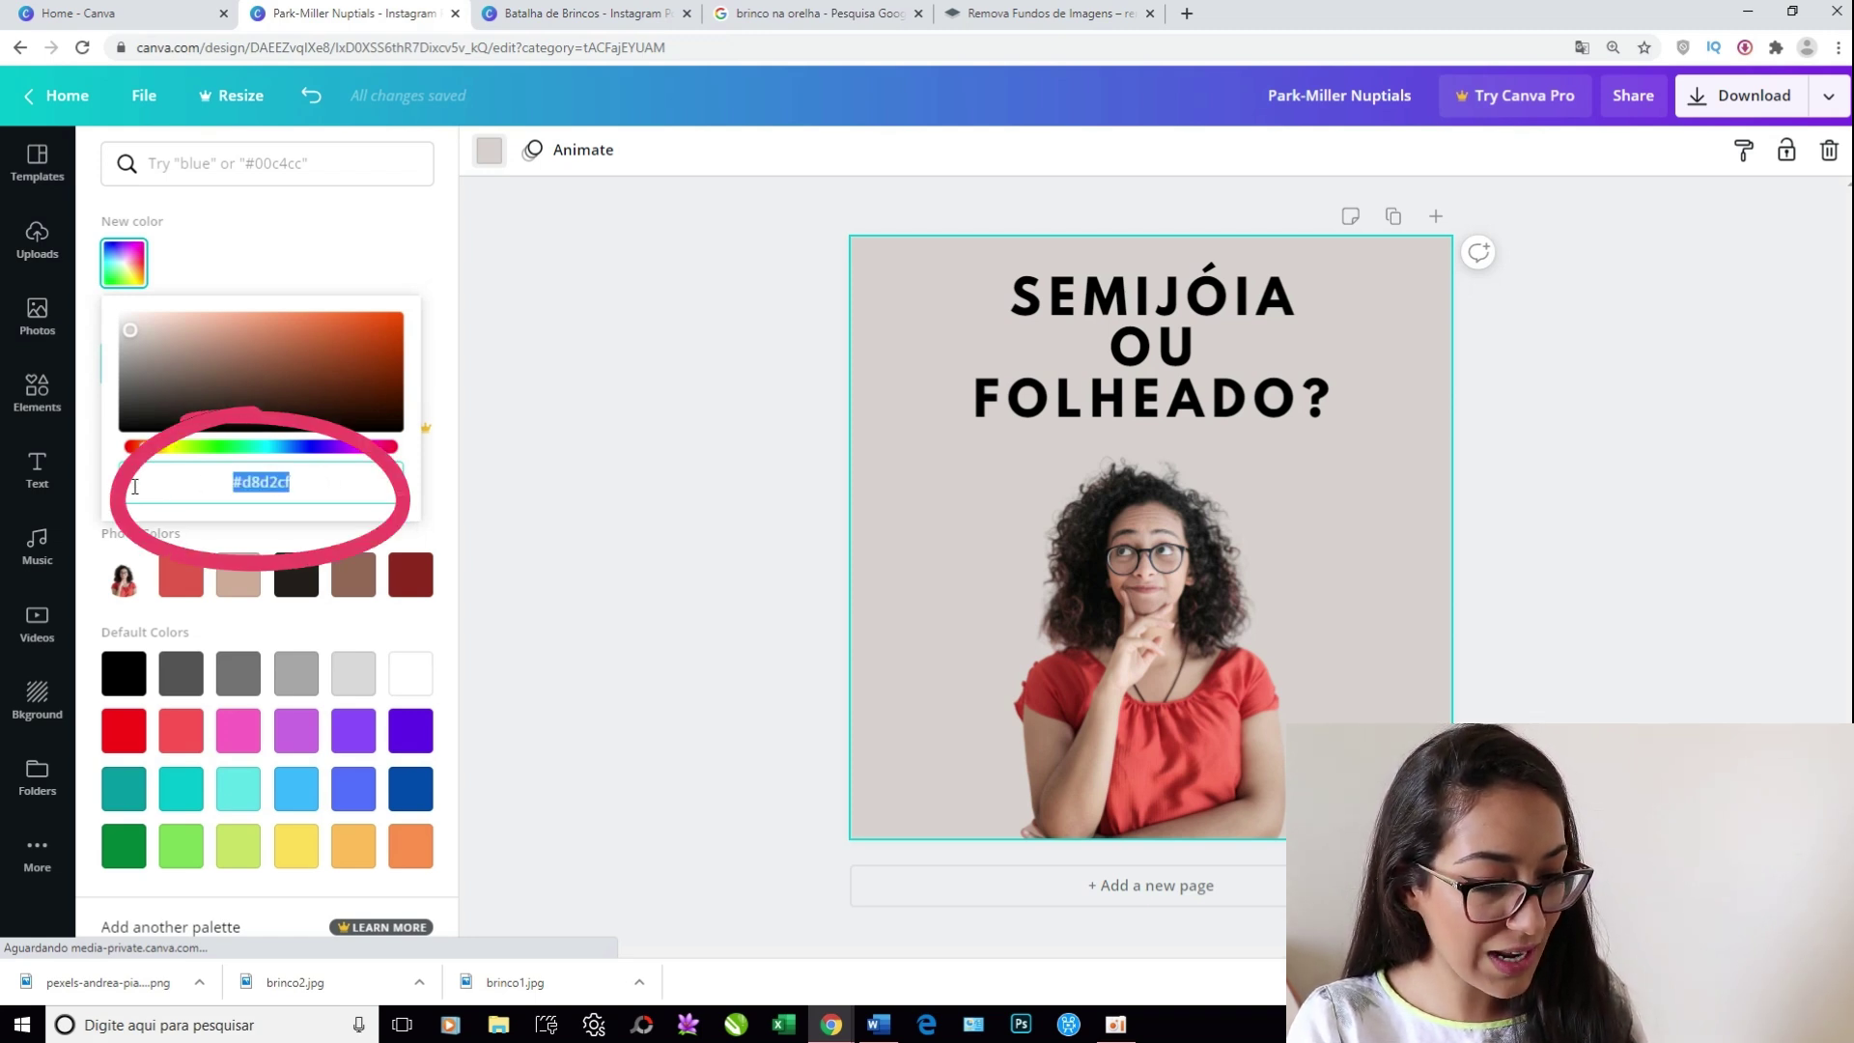
{"action": "left_click", "coordinate": [88, 350]}
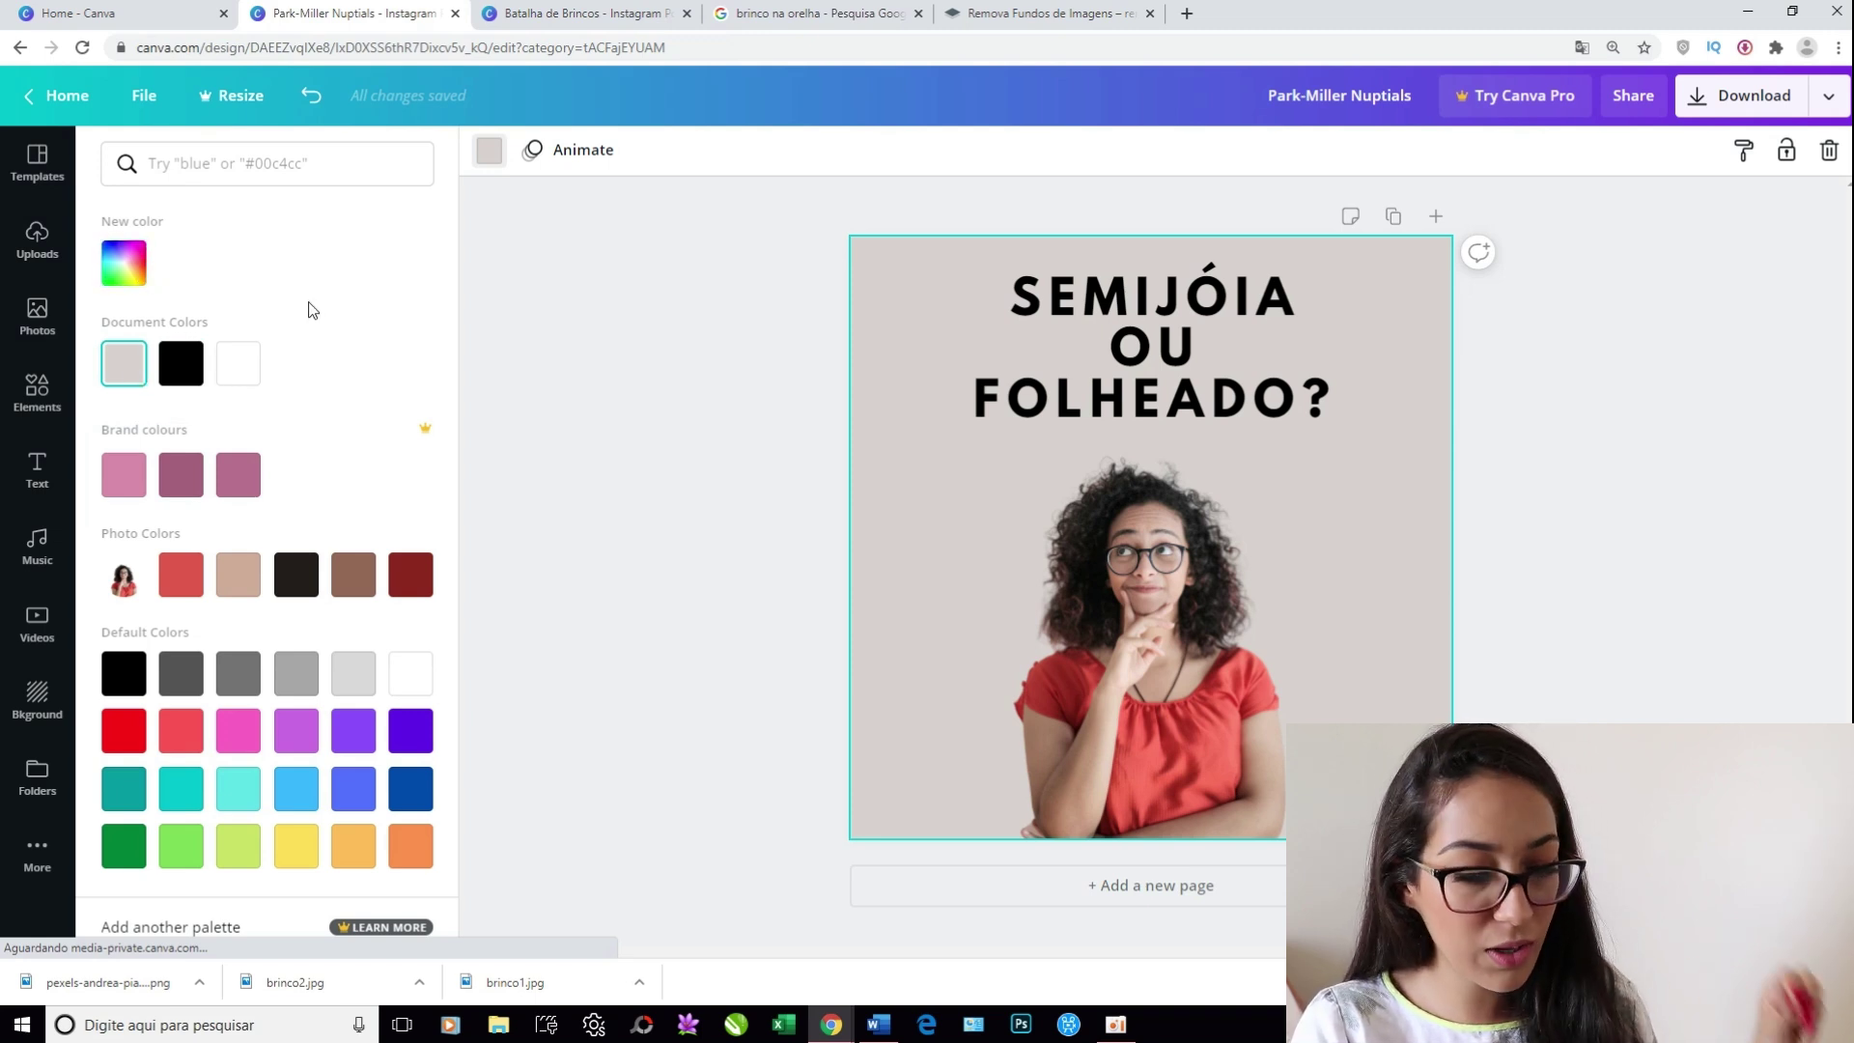
{"action": "left_click", "coordinate": [697, 465]}
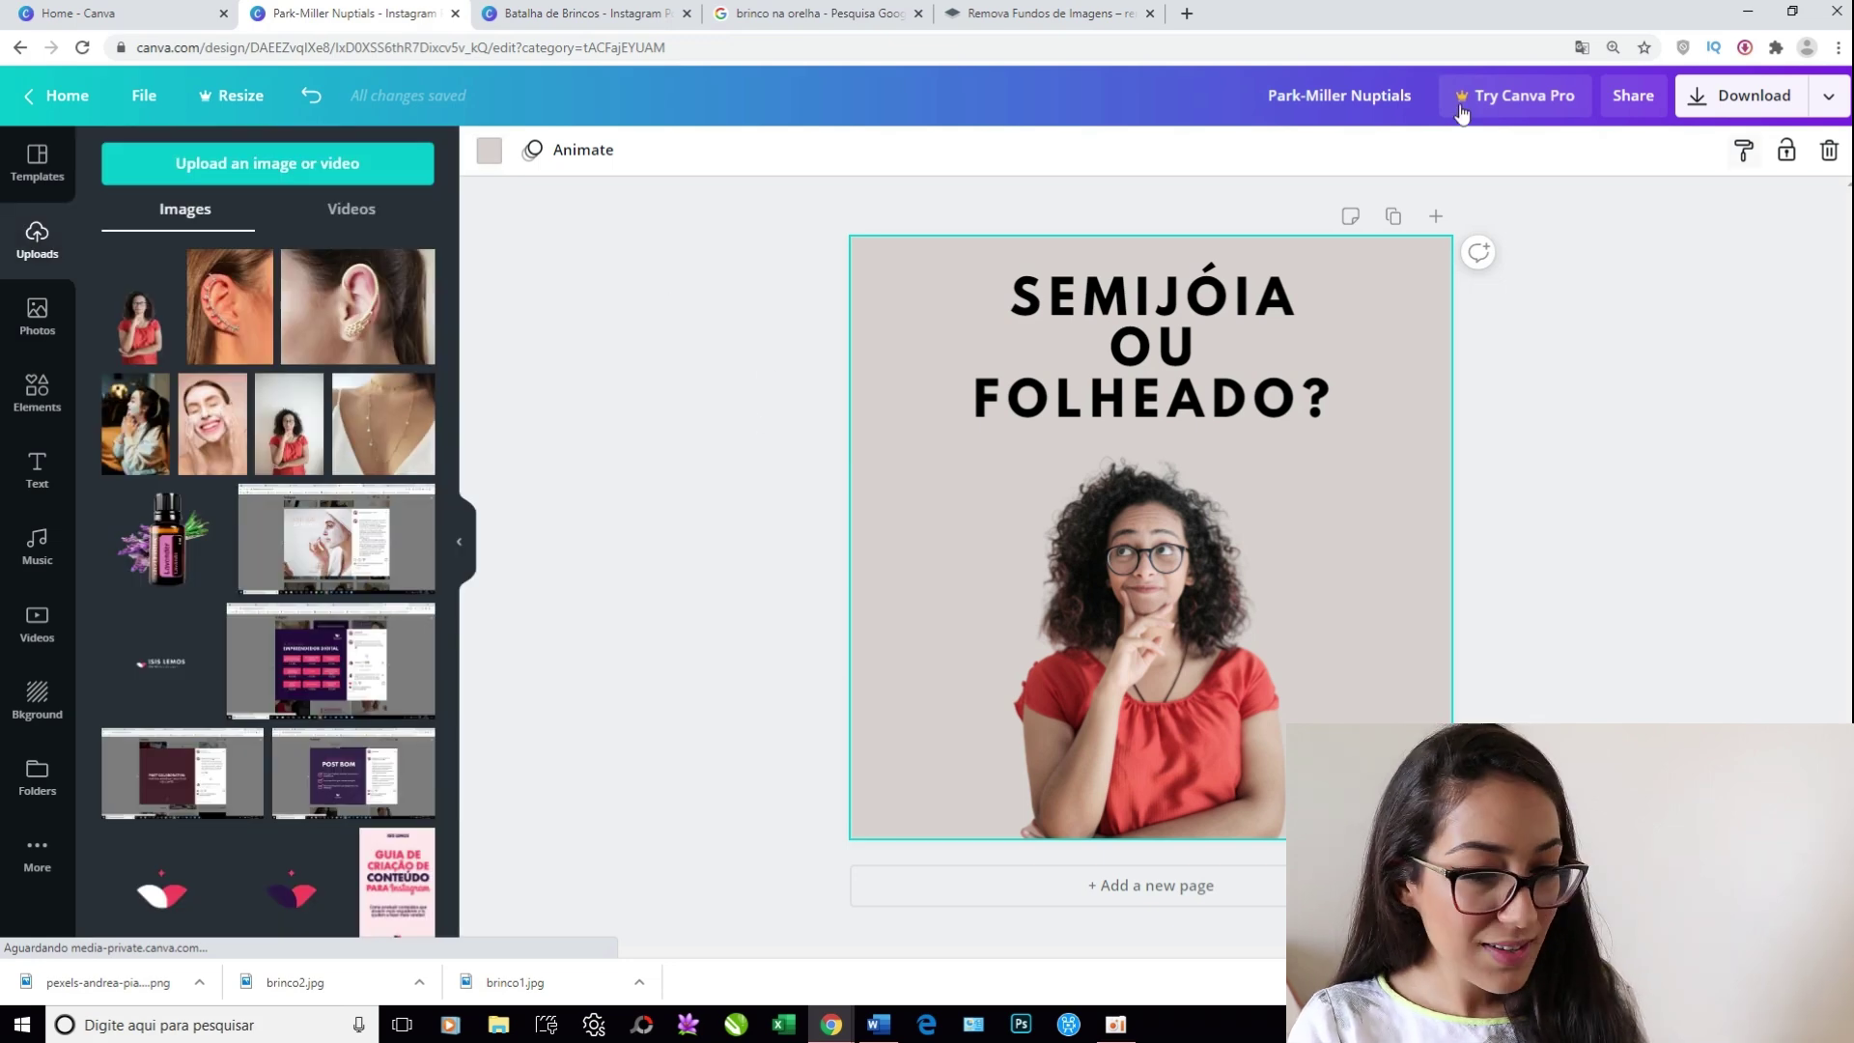
Return to the Canva home page and make a copy of the Park-Miller Nuptials design
{"action": "left_click", "coordinate": [144, 95]}
{"action": "left_click", "coordinate": [58, 95]}
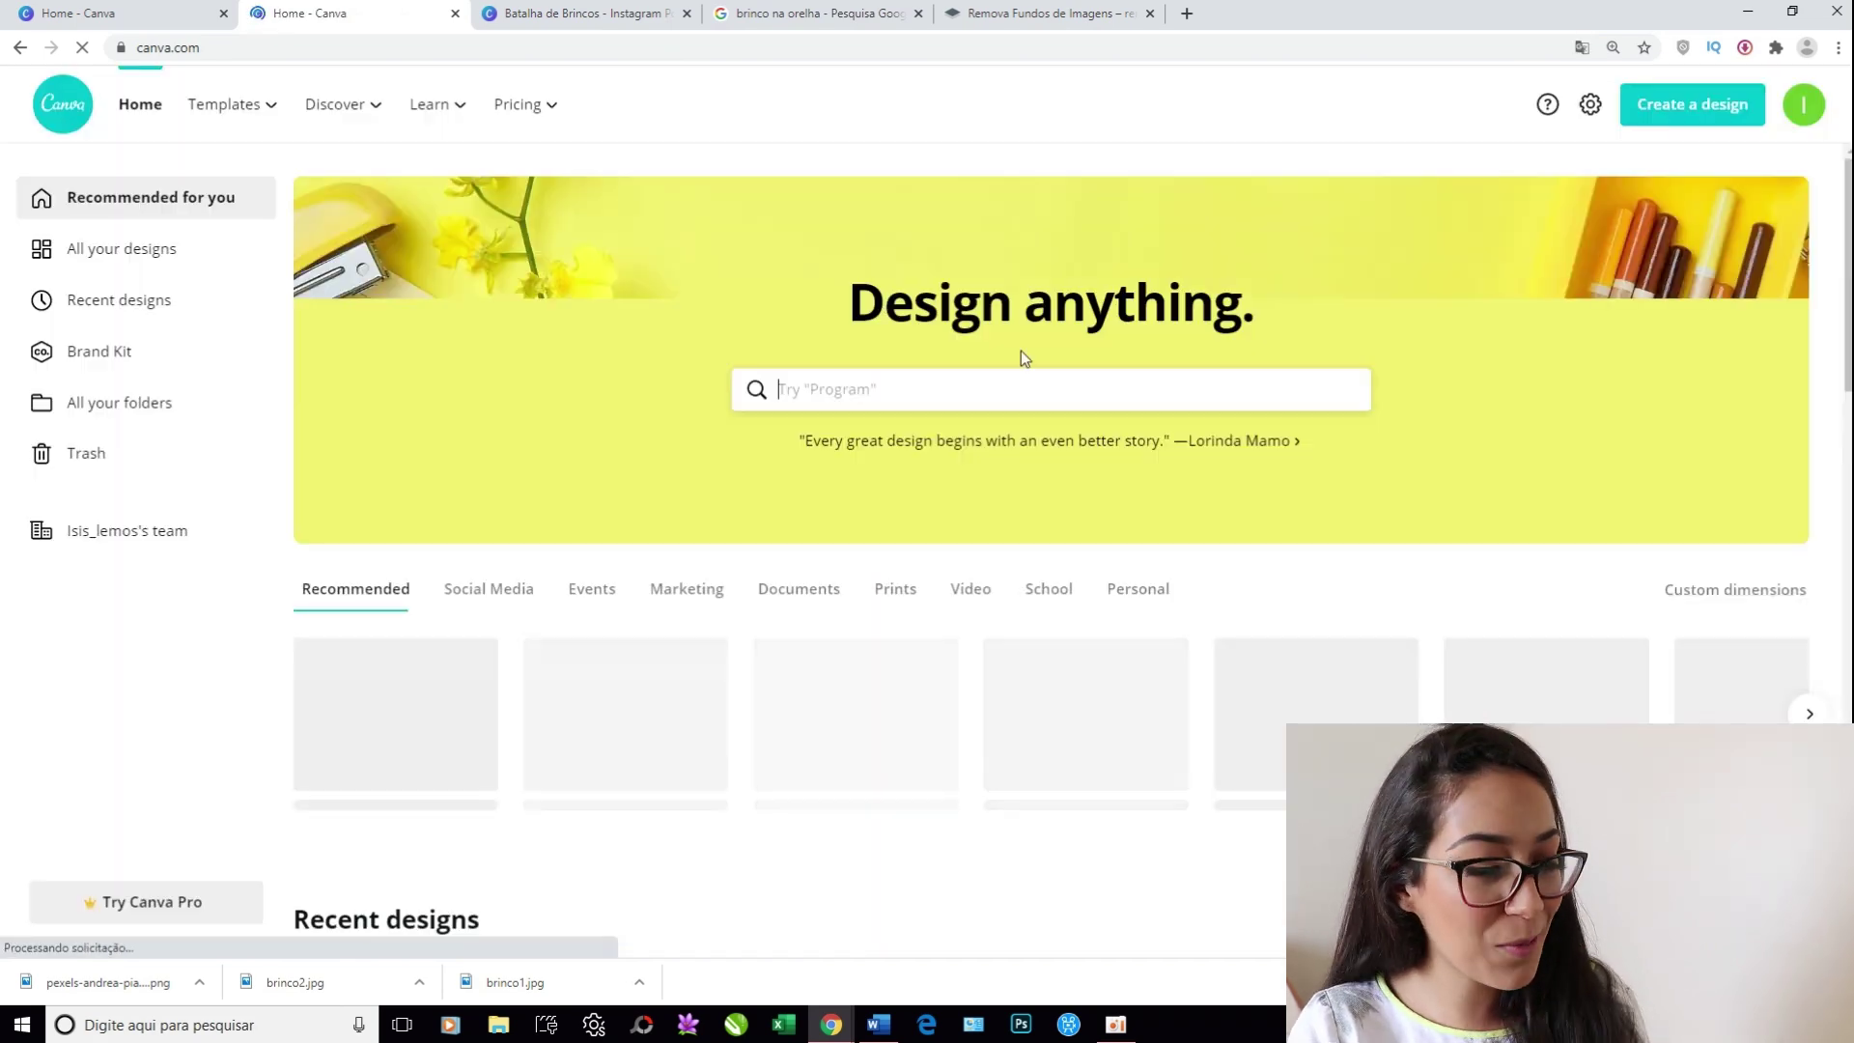
{"action": "scroll", "coordinate": [1135, 501], "scroll_direction": "down", "scroll_amount": 3}
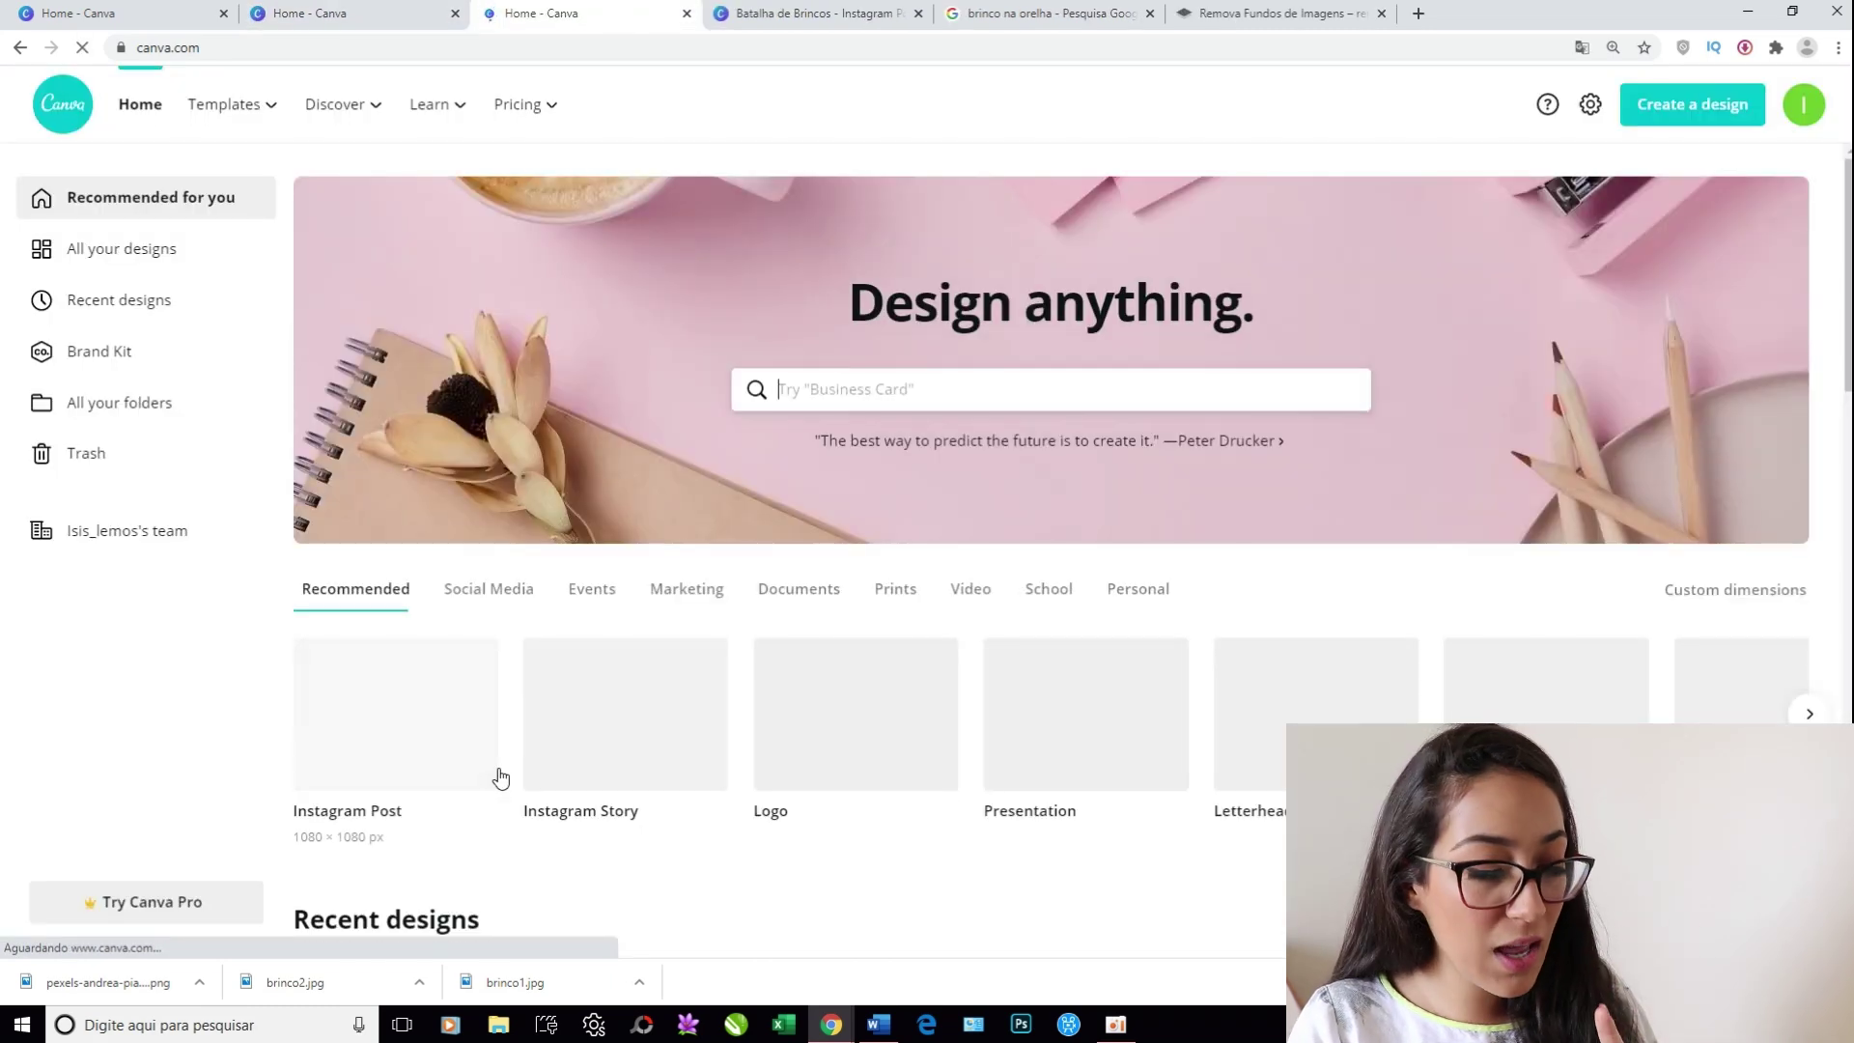
{"action": "scroll", "coordinate": [567, 779], "scroll_direction": "down", "scroll_amount": 4}
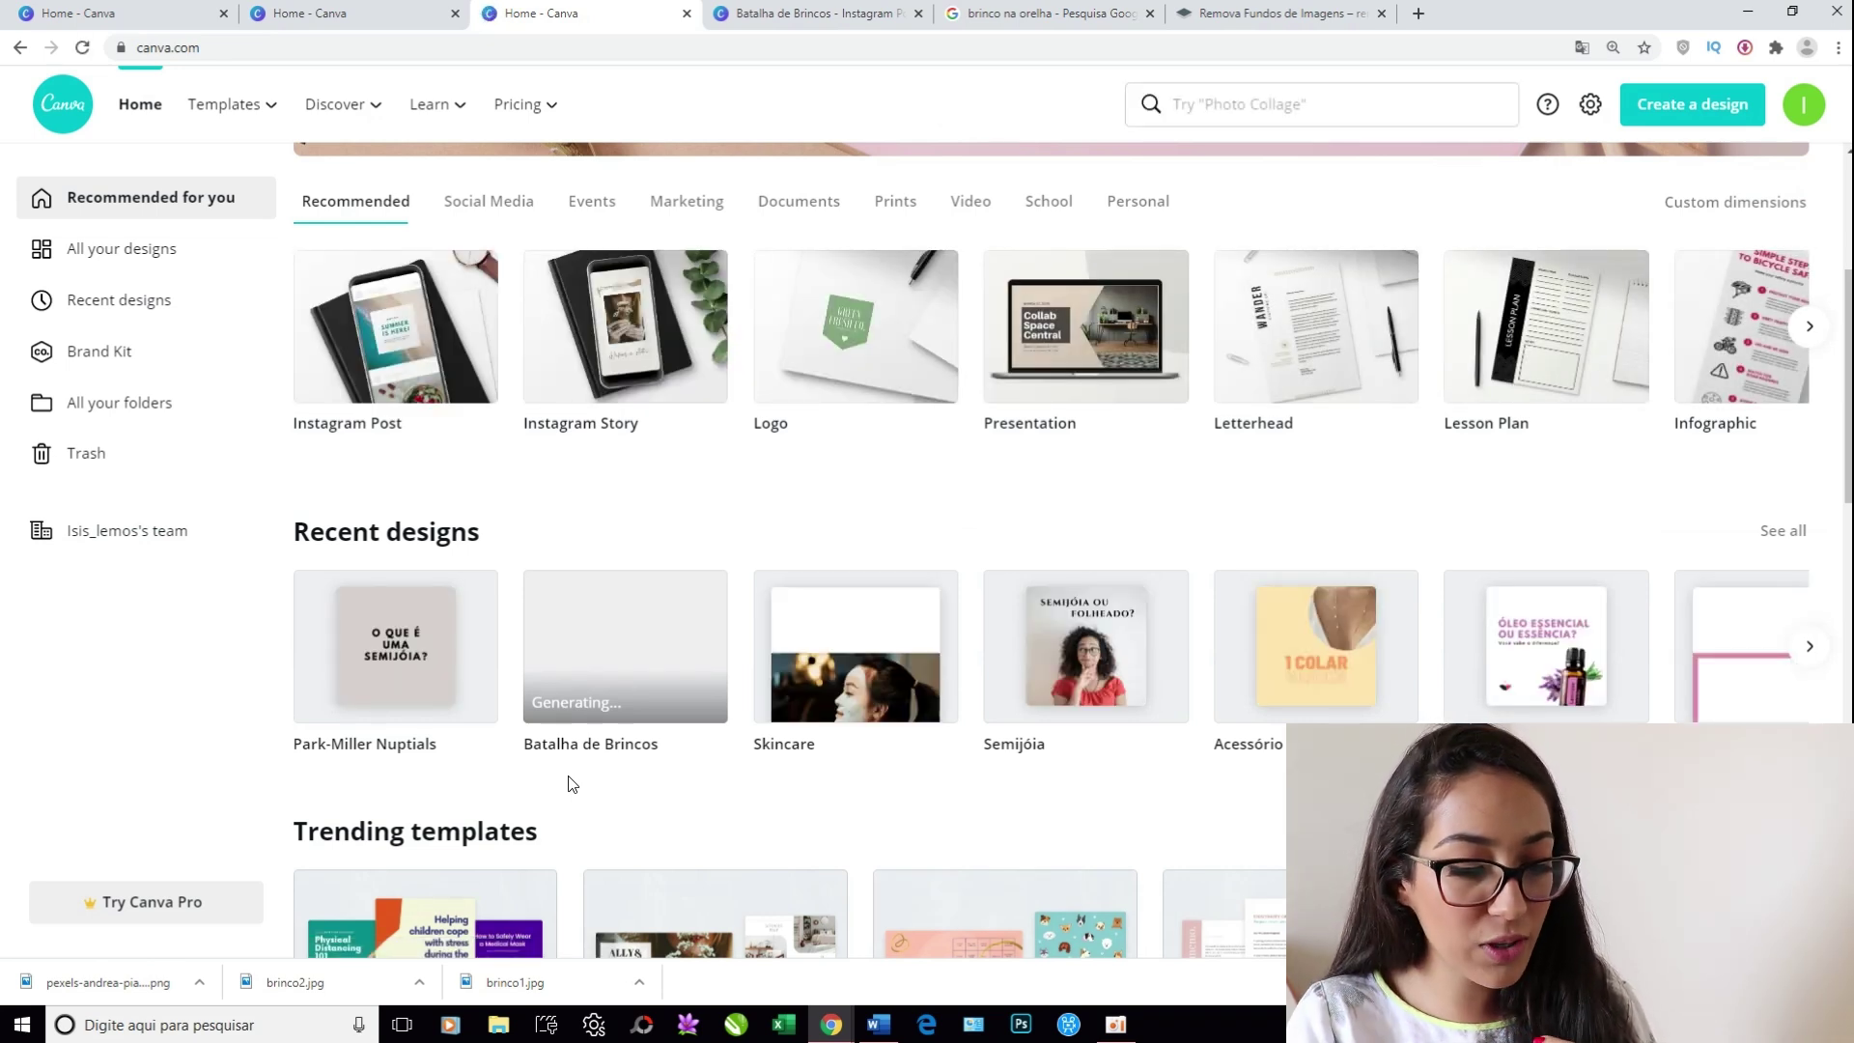
{"action": "mouse_move", "coordinate": [478, 618]}
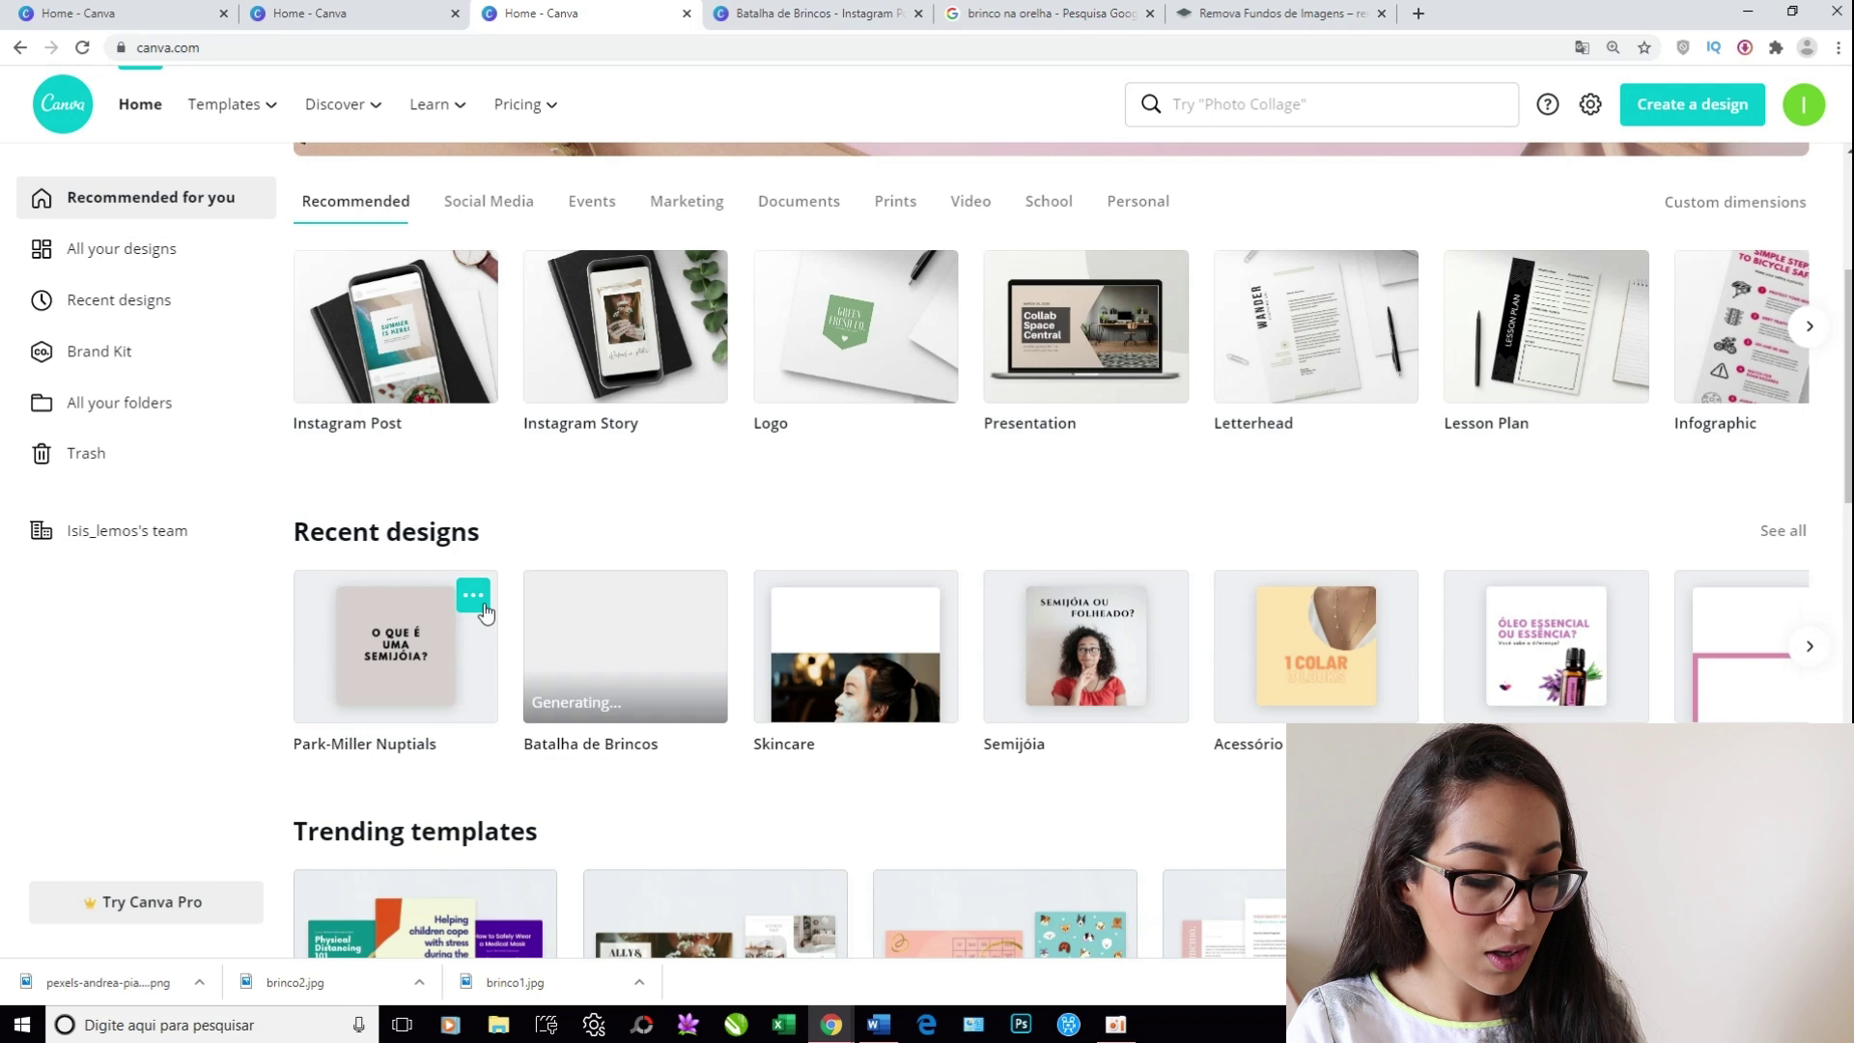
{"action": "left_click", "coordinate": [477, 601]}
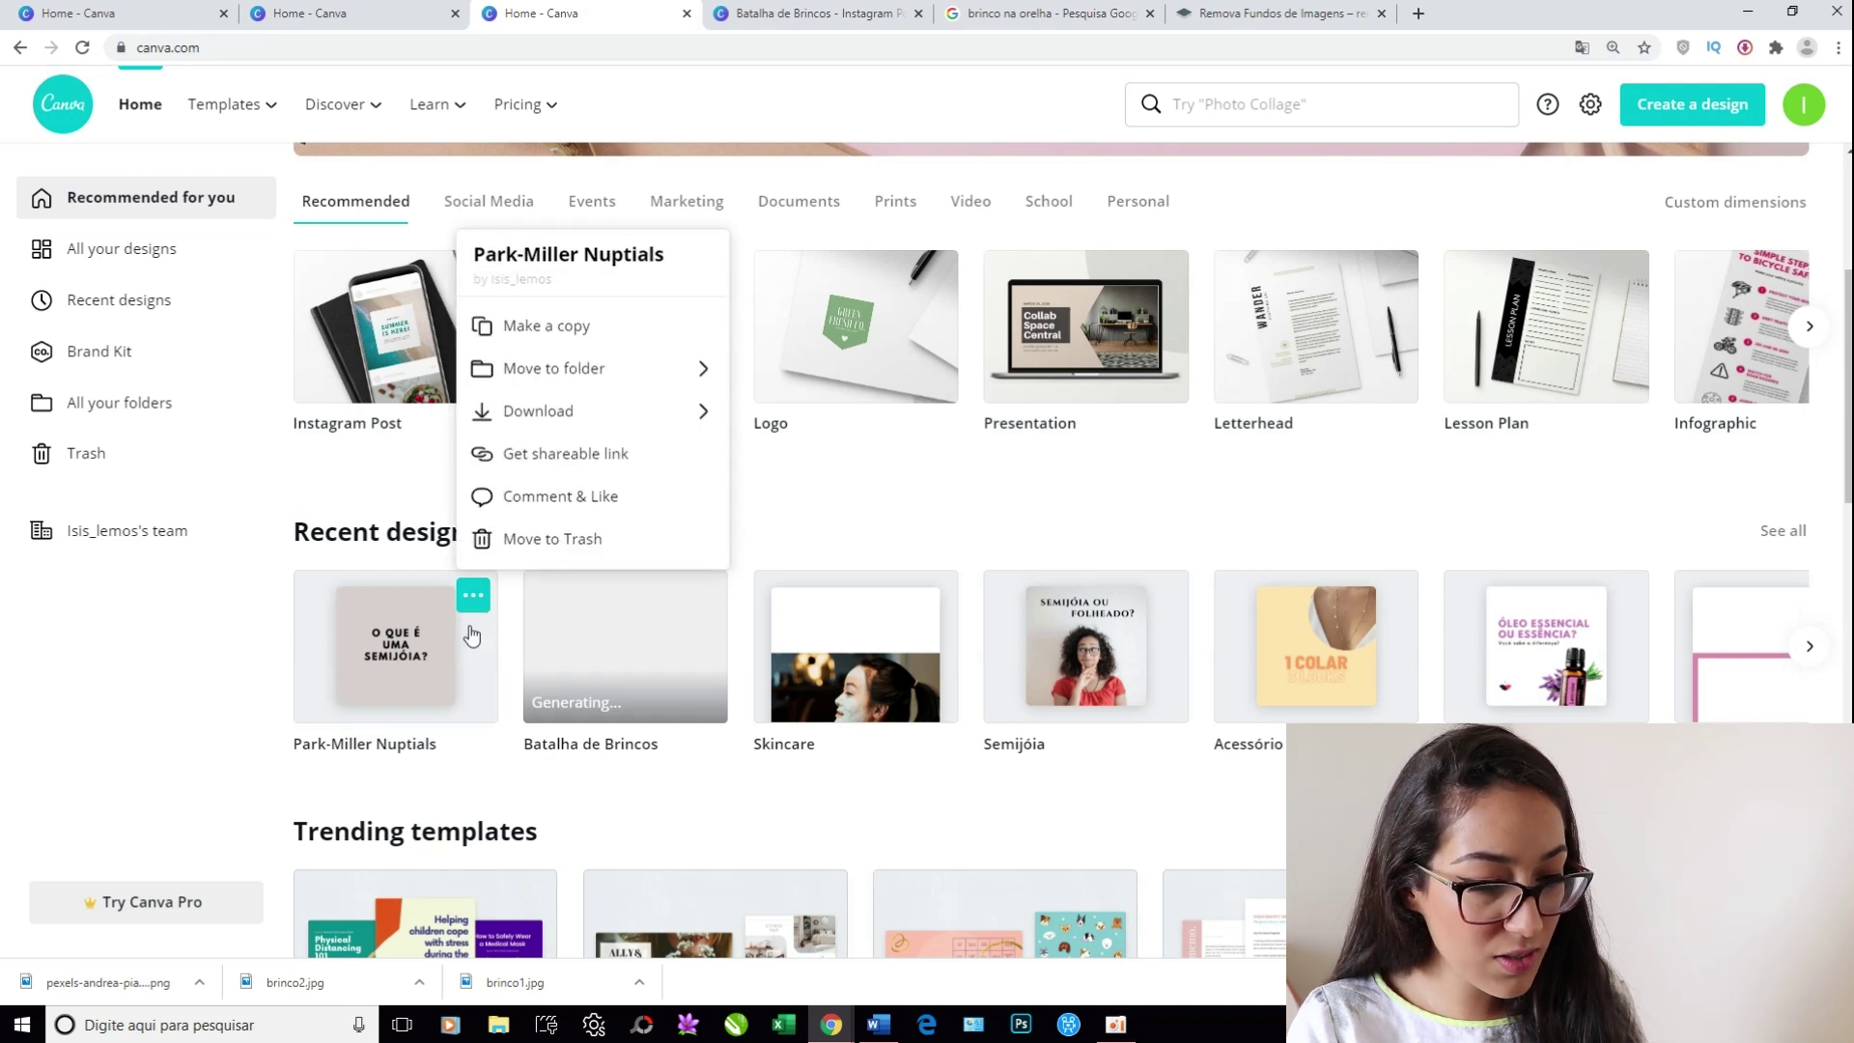
{"action": "left_click", "coordinate": [633, 331]}
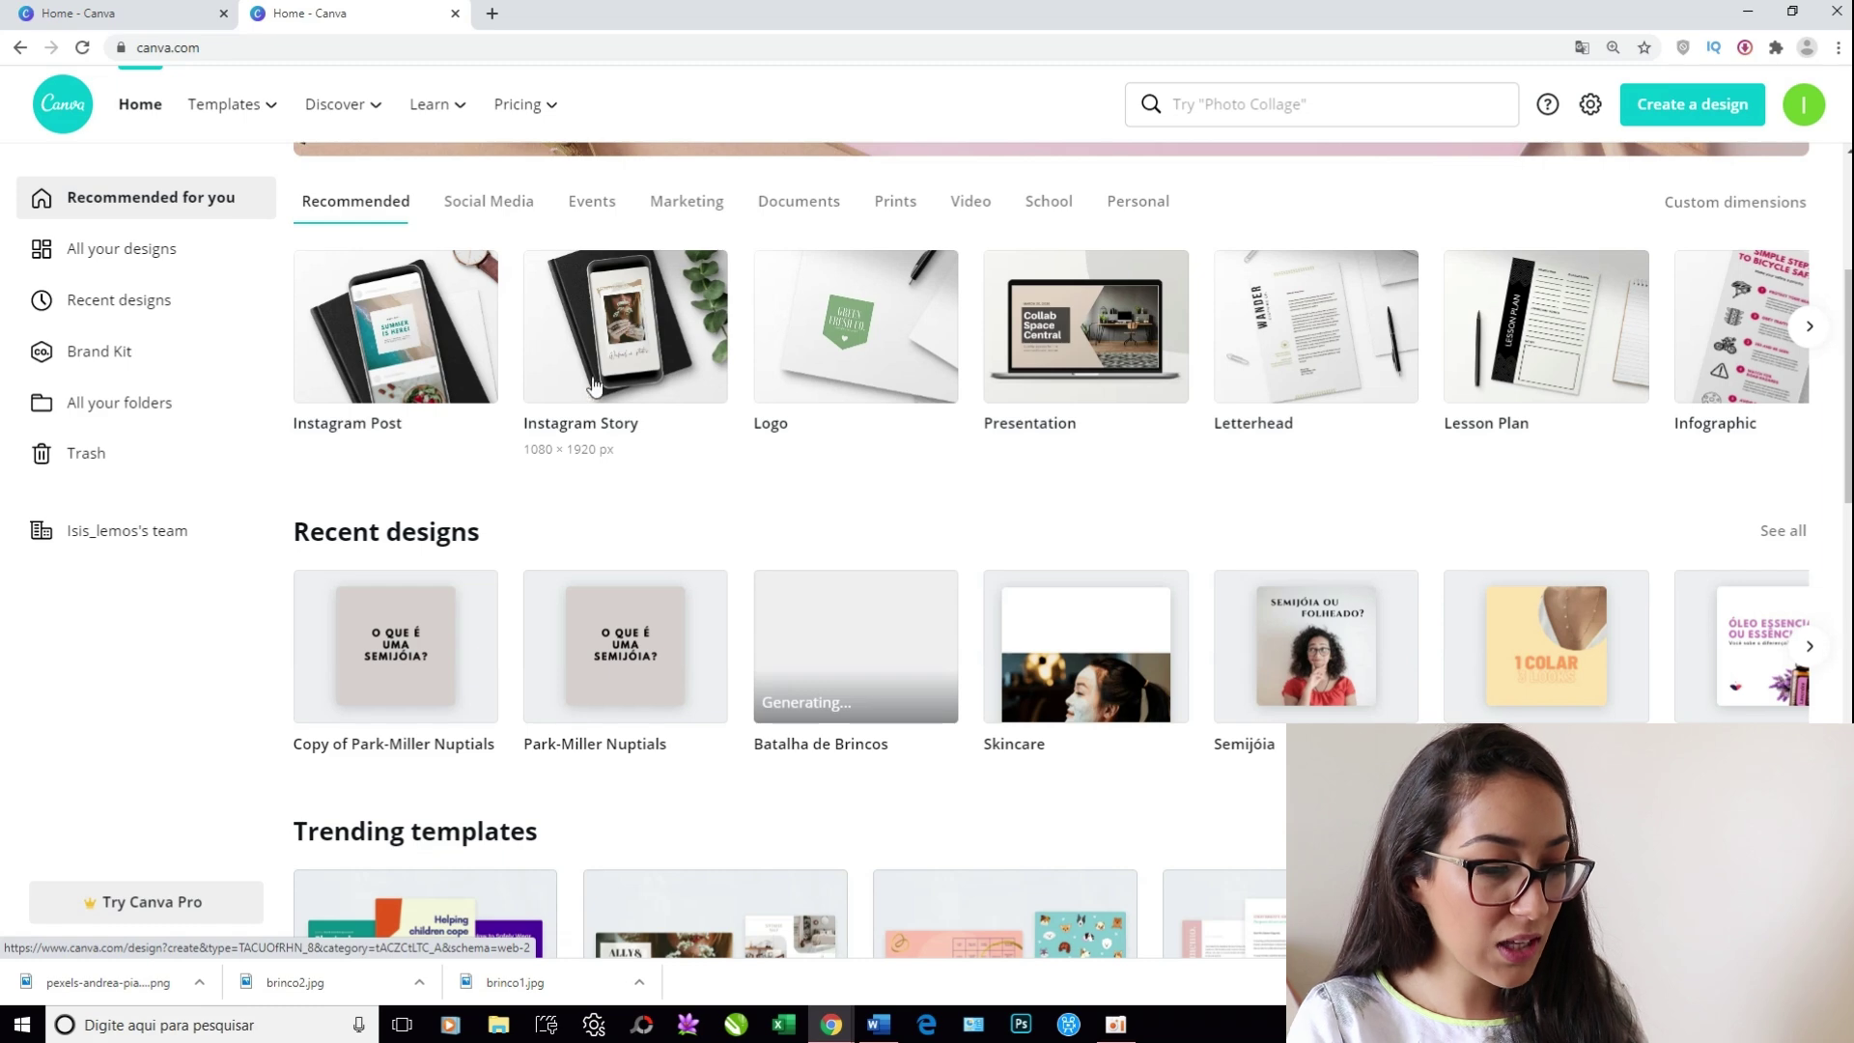
Create a blank Instagram Story design and show the full collection of shapes down to the outlined squares
{"action": "left_click", "coordinate": [629, 316]}
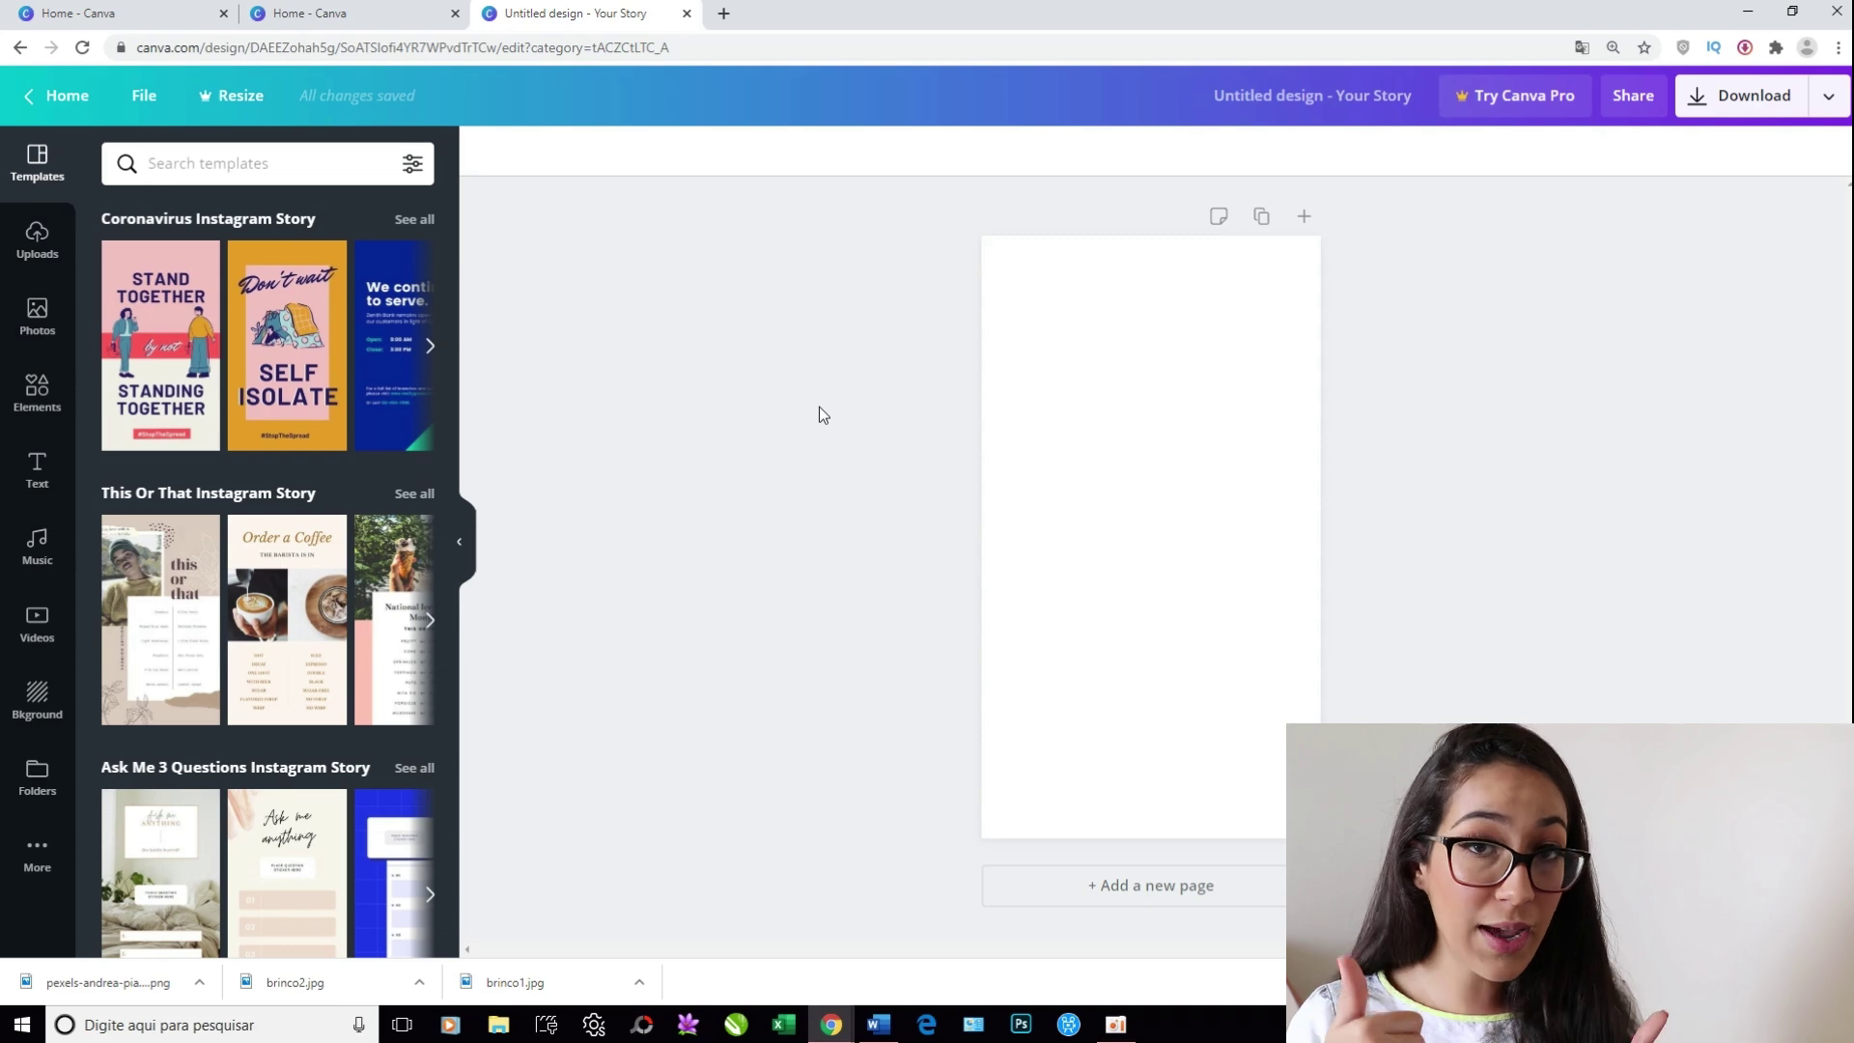
{"action": "left_click", "coordinate": [34, 393]}
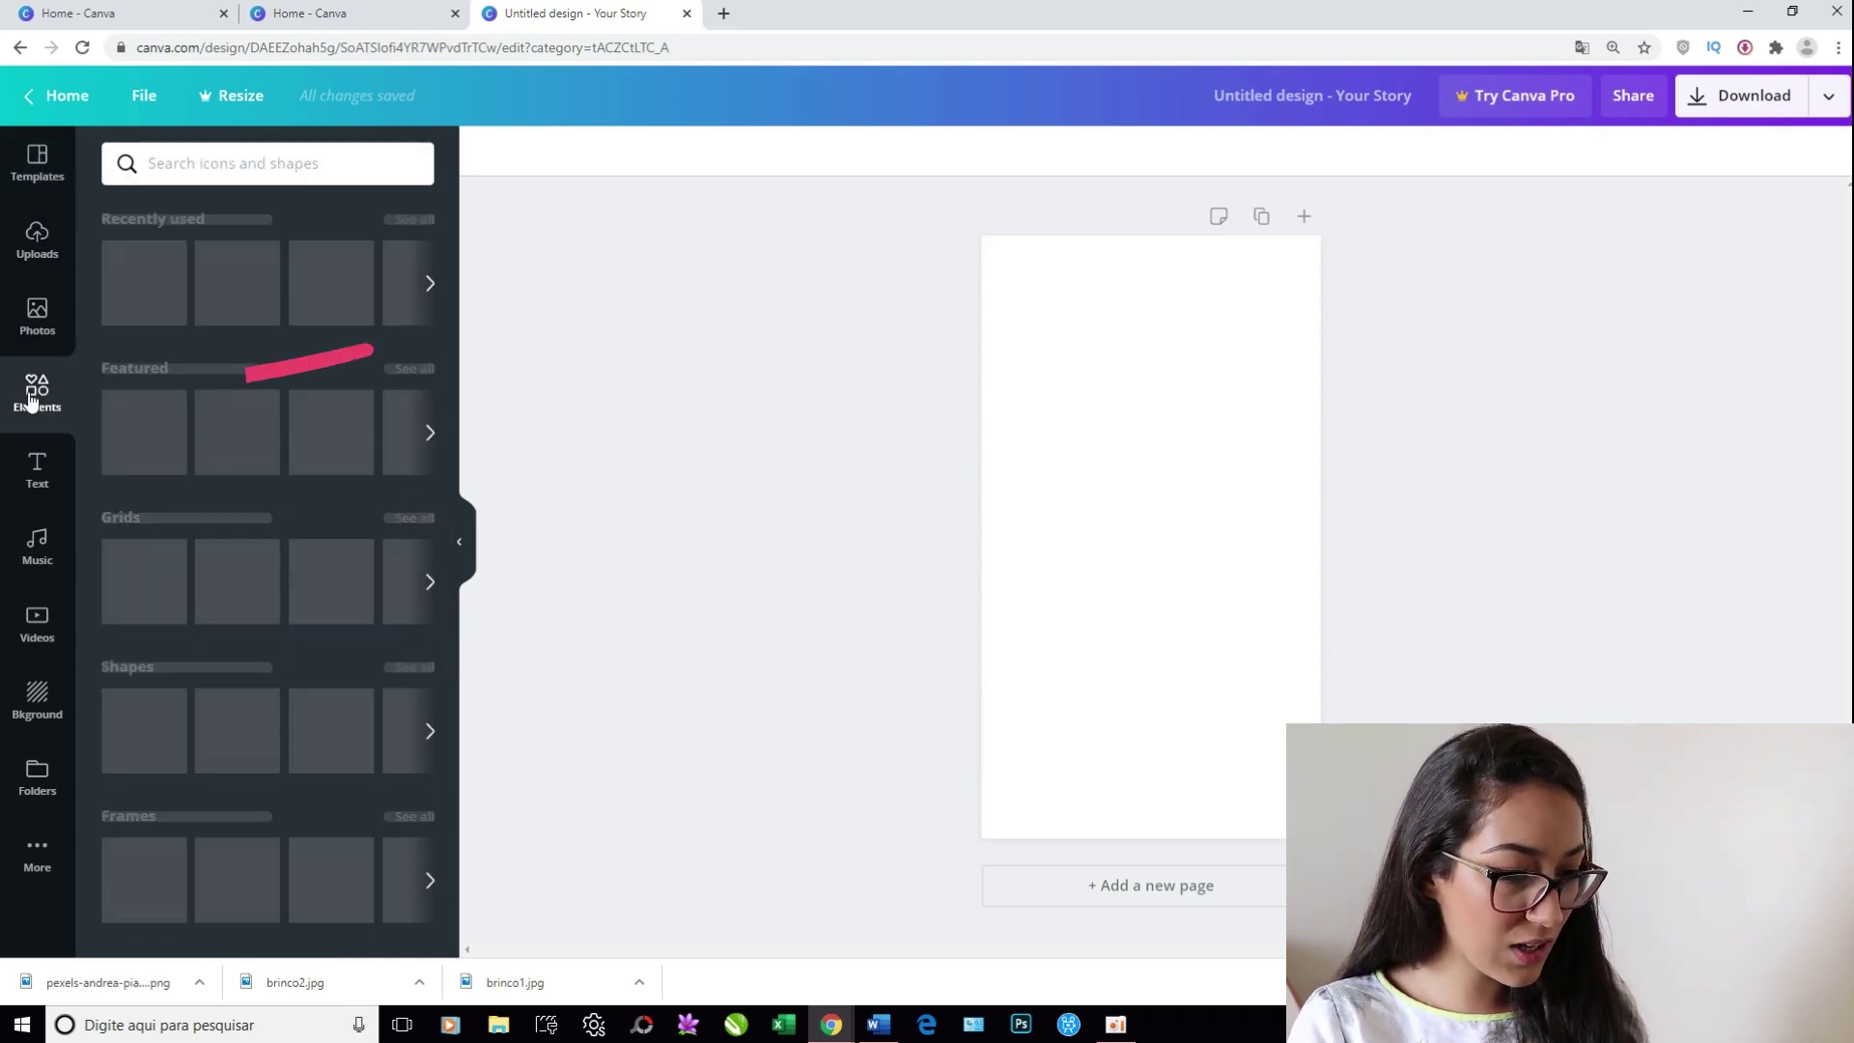
{"action": "scroll", "coordinate": [151, 576], "scroll_direction": "down", "scroll_amount": 1}
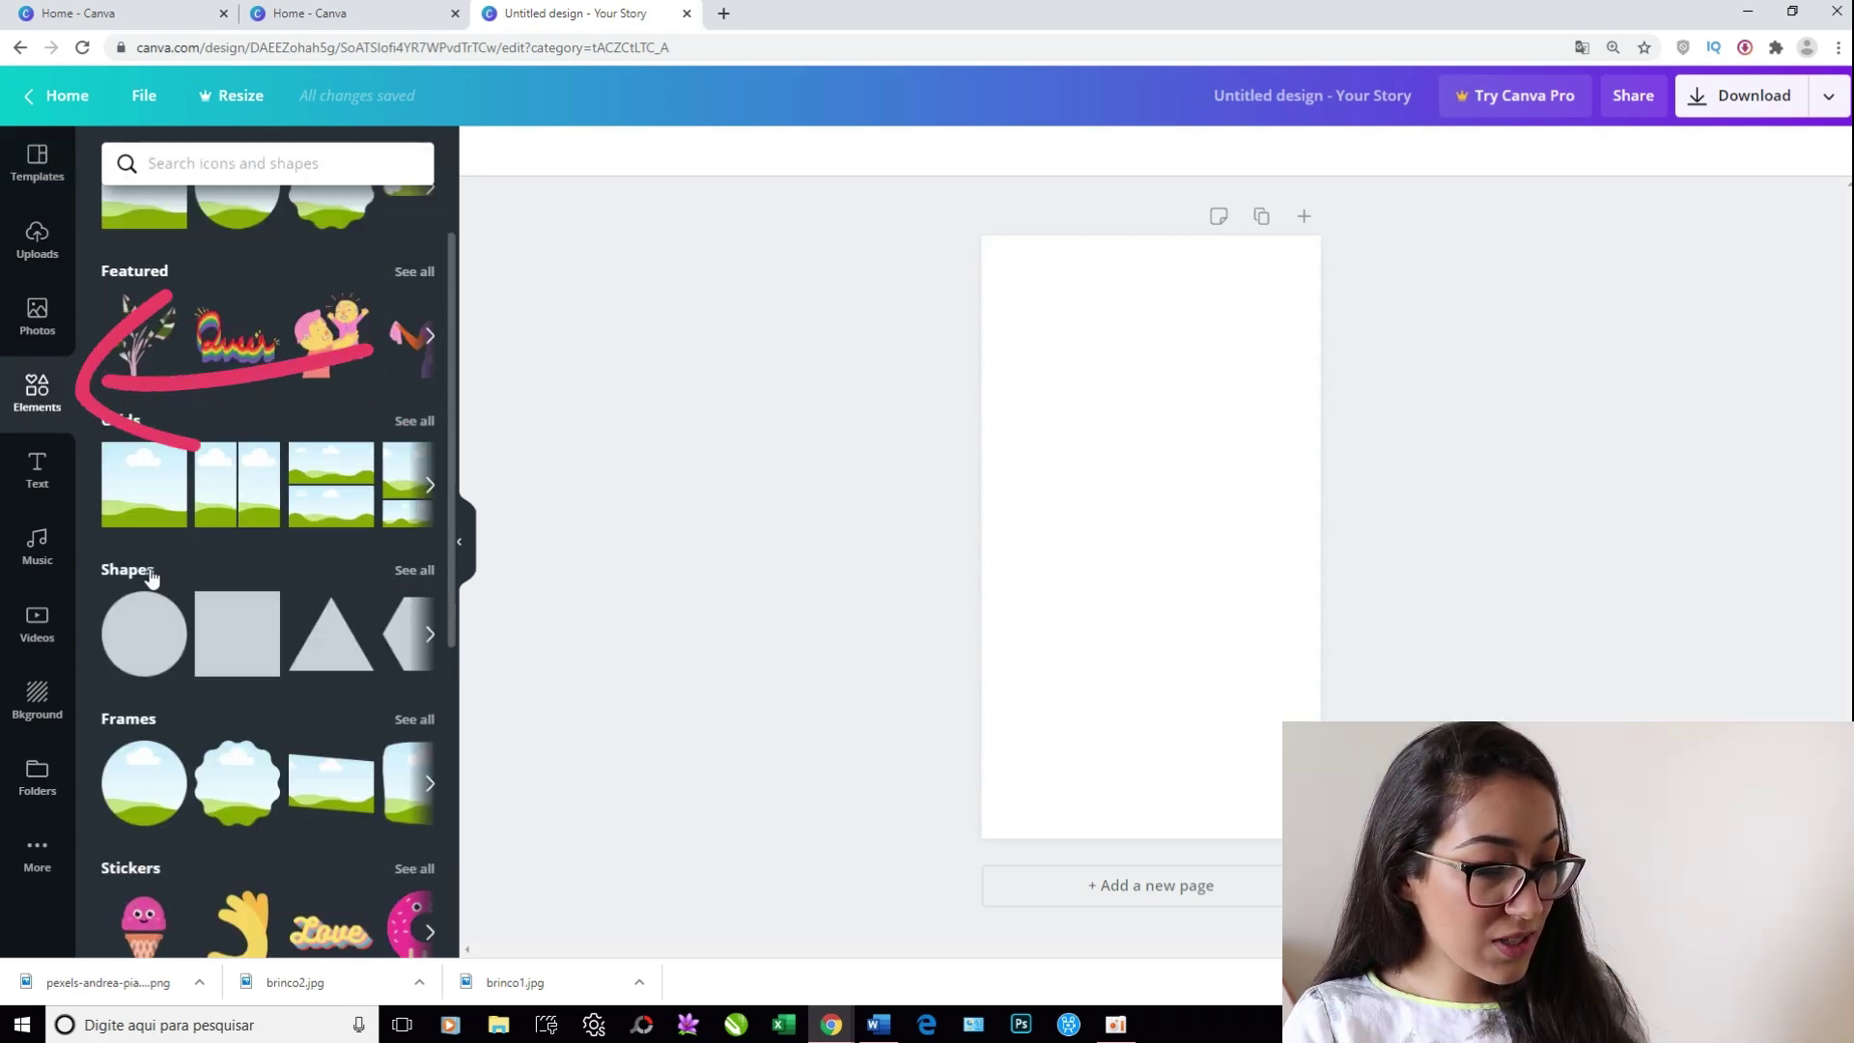
{"action": "left_click", "coordinate": [401, 580]}
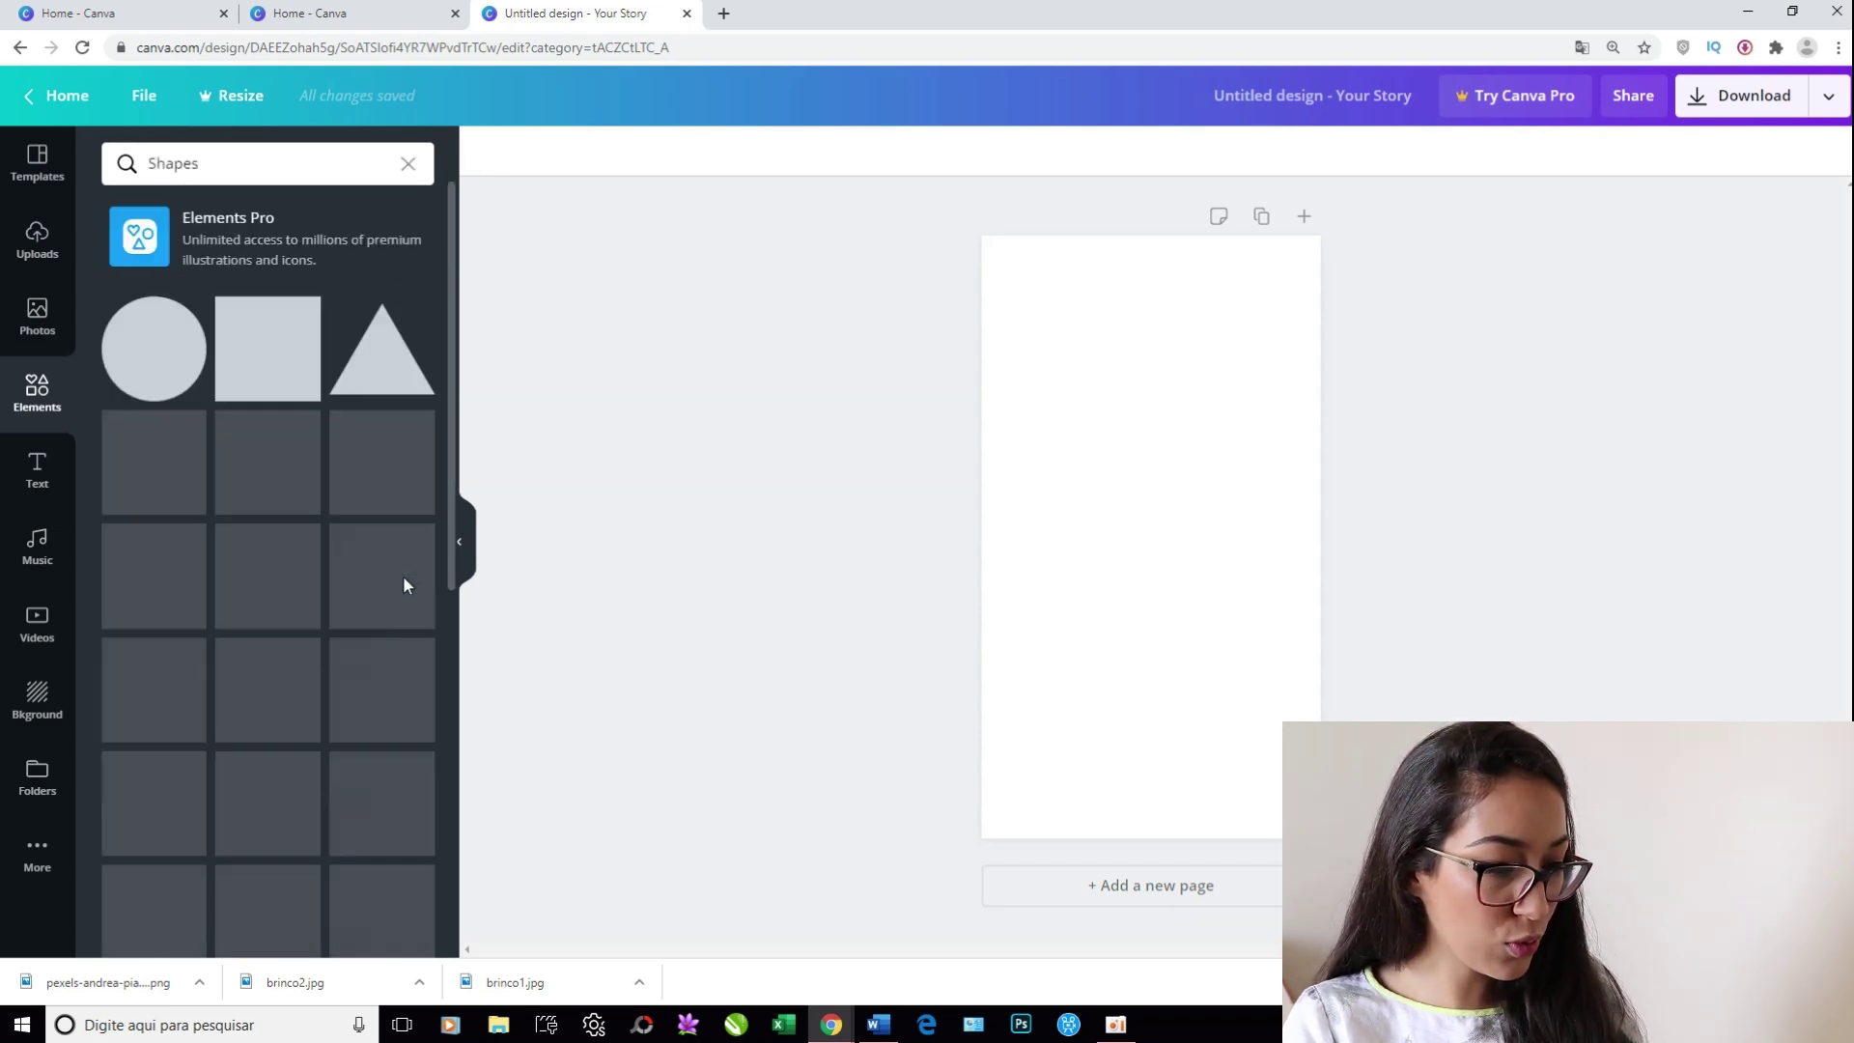
{"action": "scroll", "coordinate": [343, 469], "scroll_direction": "down", "scroll_amount": 3}
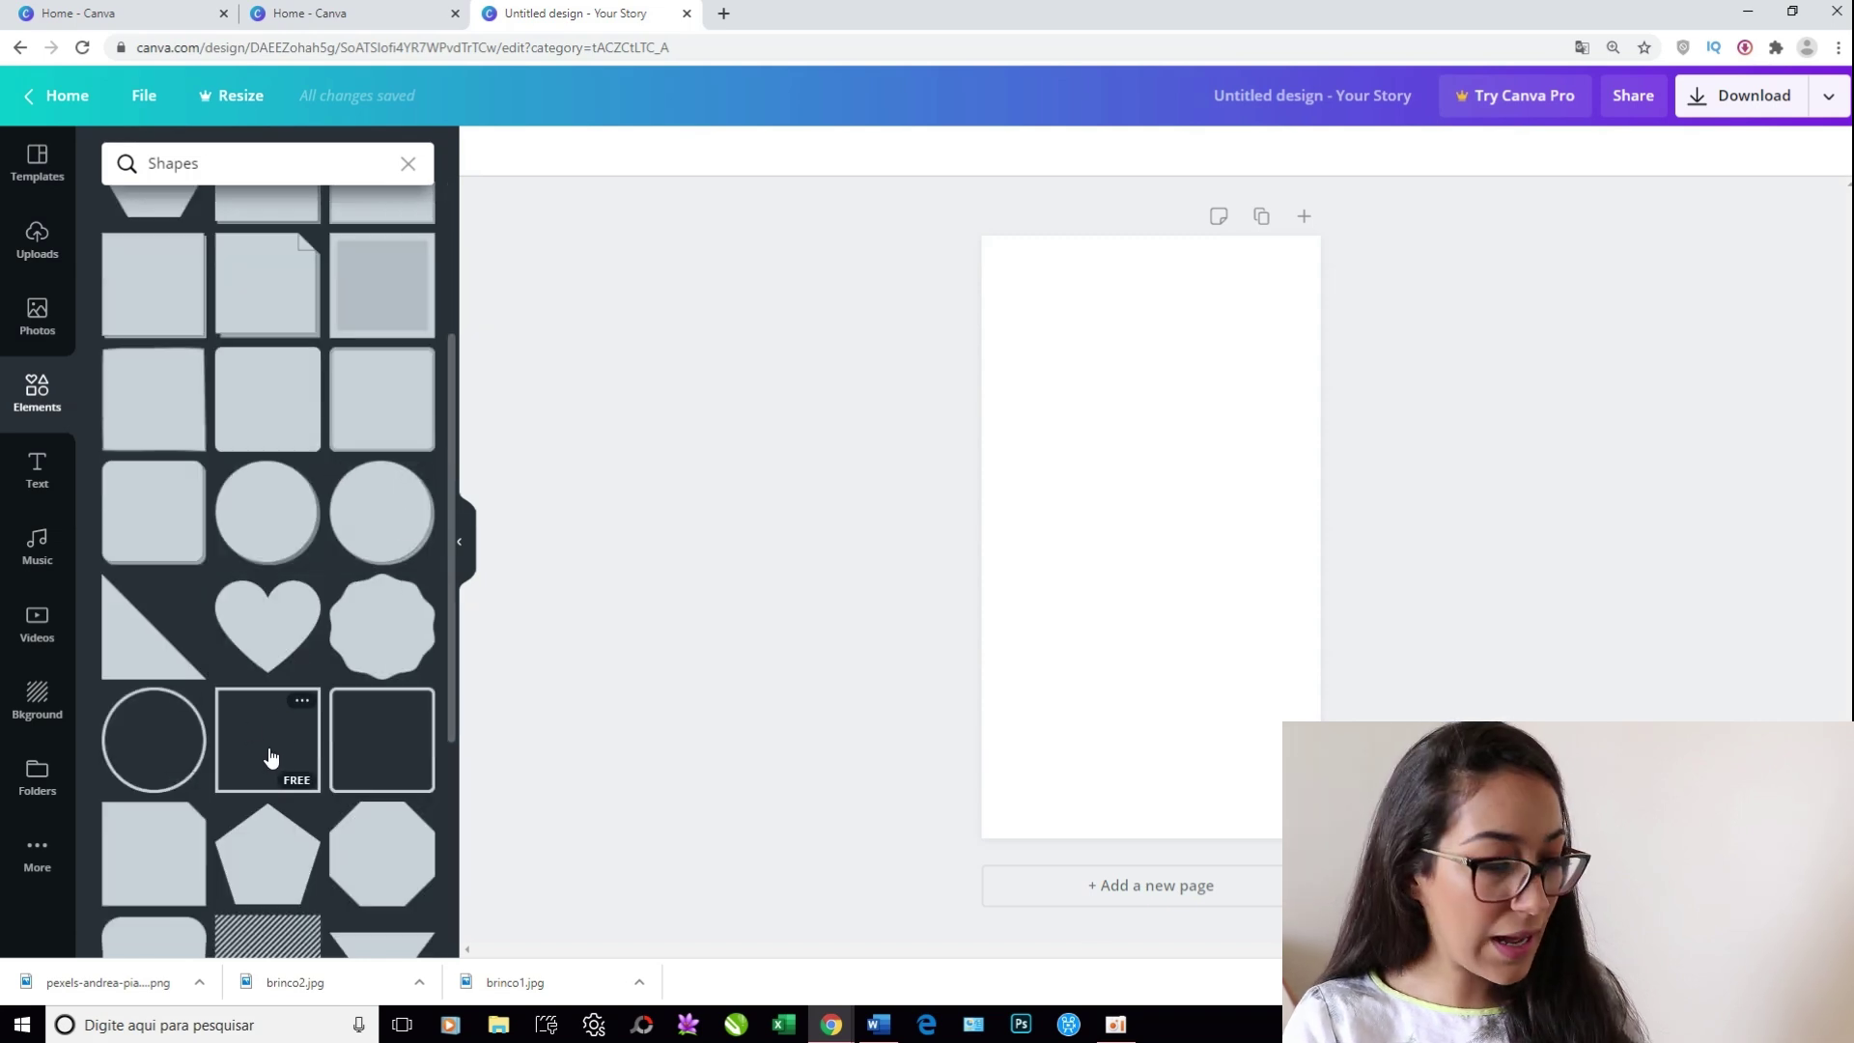
Add the sharp-cornered square outline to the story page, enlarge it to the full page width and centre it vertically
{"action": "left_click_drag", "start_coordinate": [270, 756], "coordinate": [1072, 526]}
{"action": "left_click_drag", "start_coordinate": [1168, 621], "coordinate": [1321, 770]}
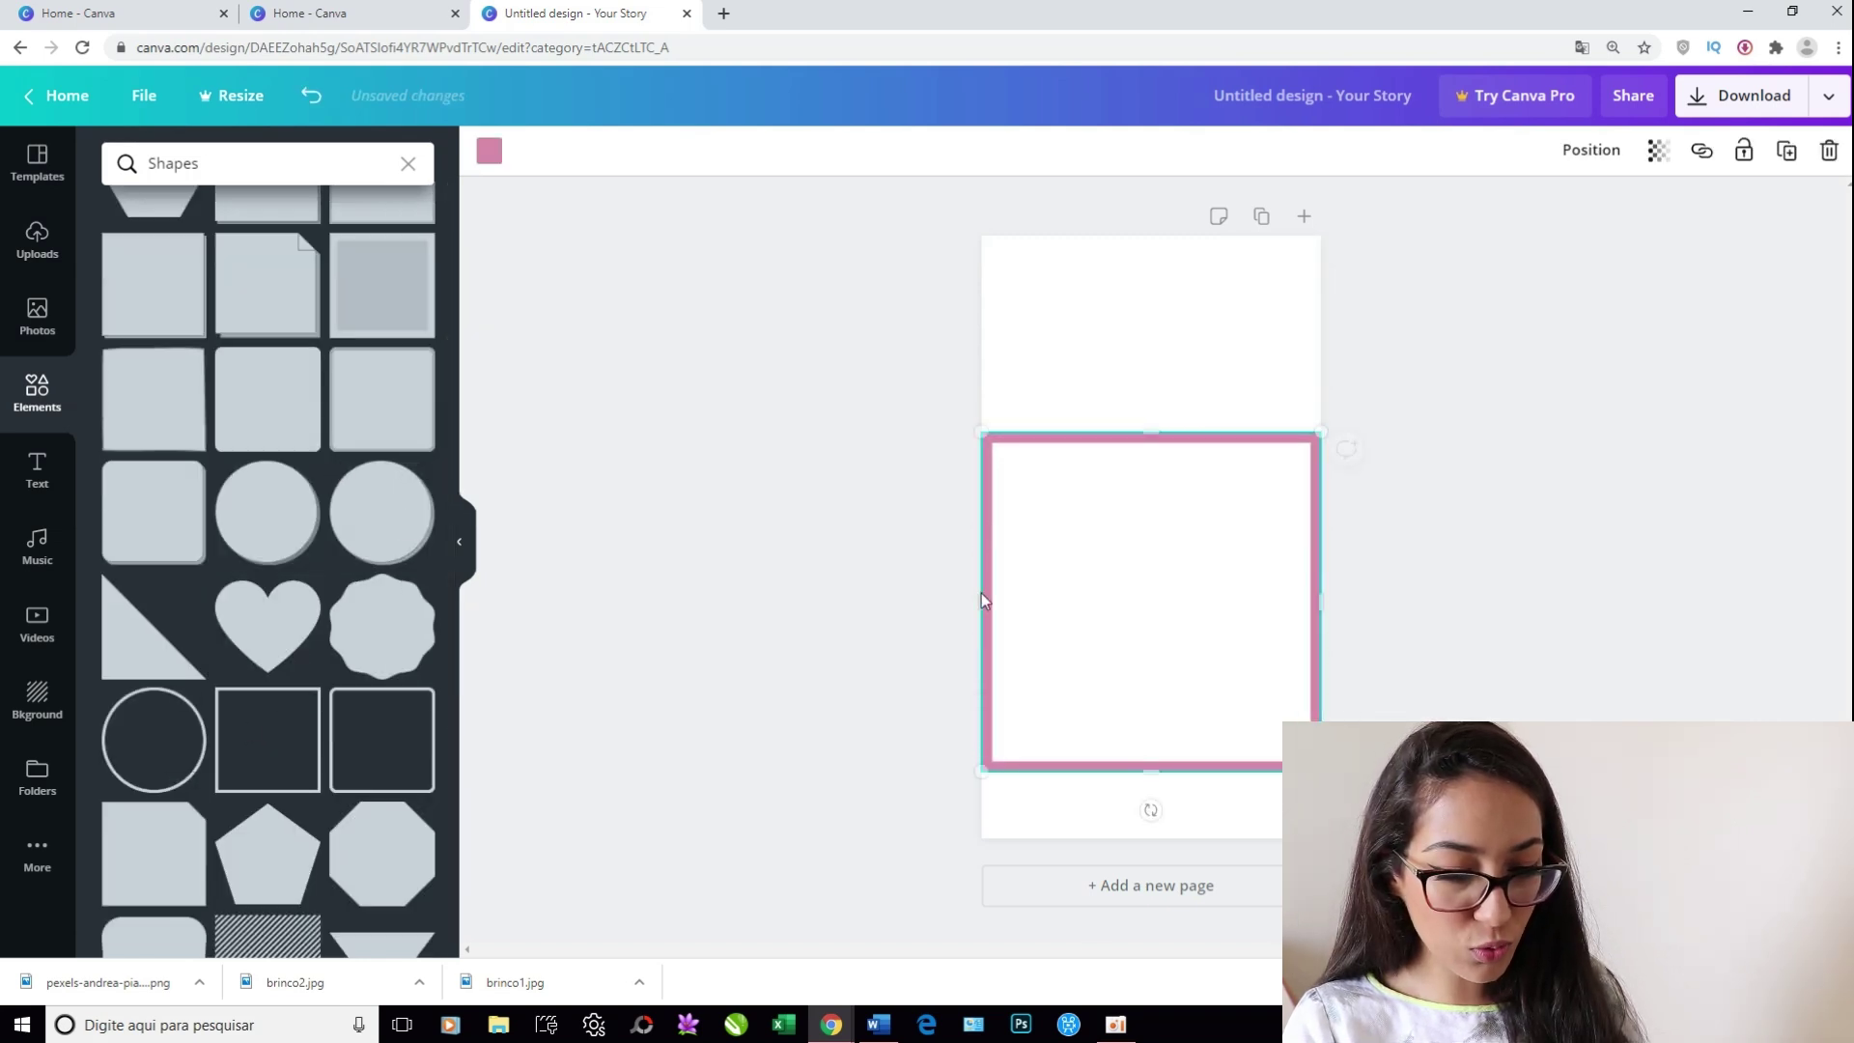
{"action": "left_click_drag", "start_coordinate": [1170, 570], "coordinate": [1168, 498]}
{"action": "left_click", "coordinate": [1420, 490]}
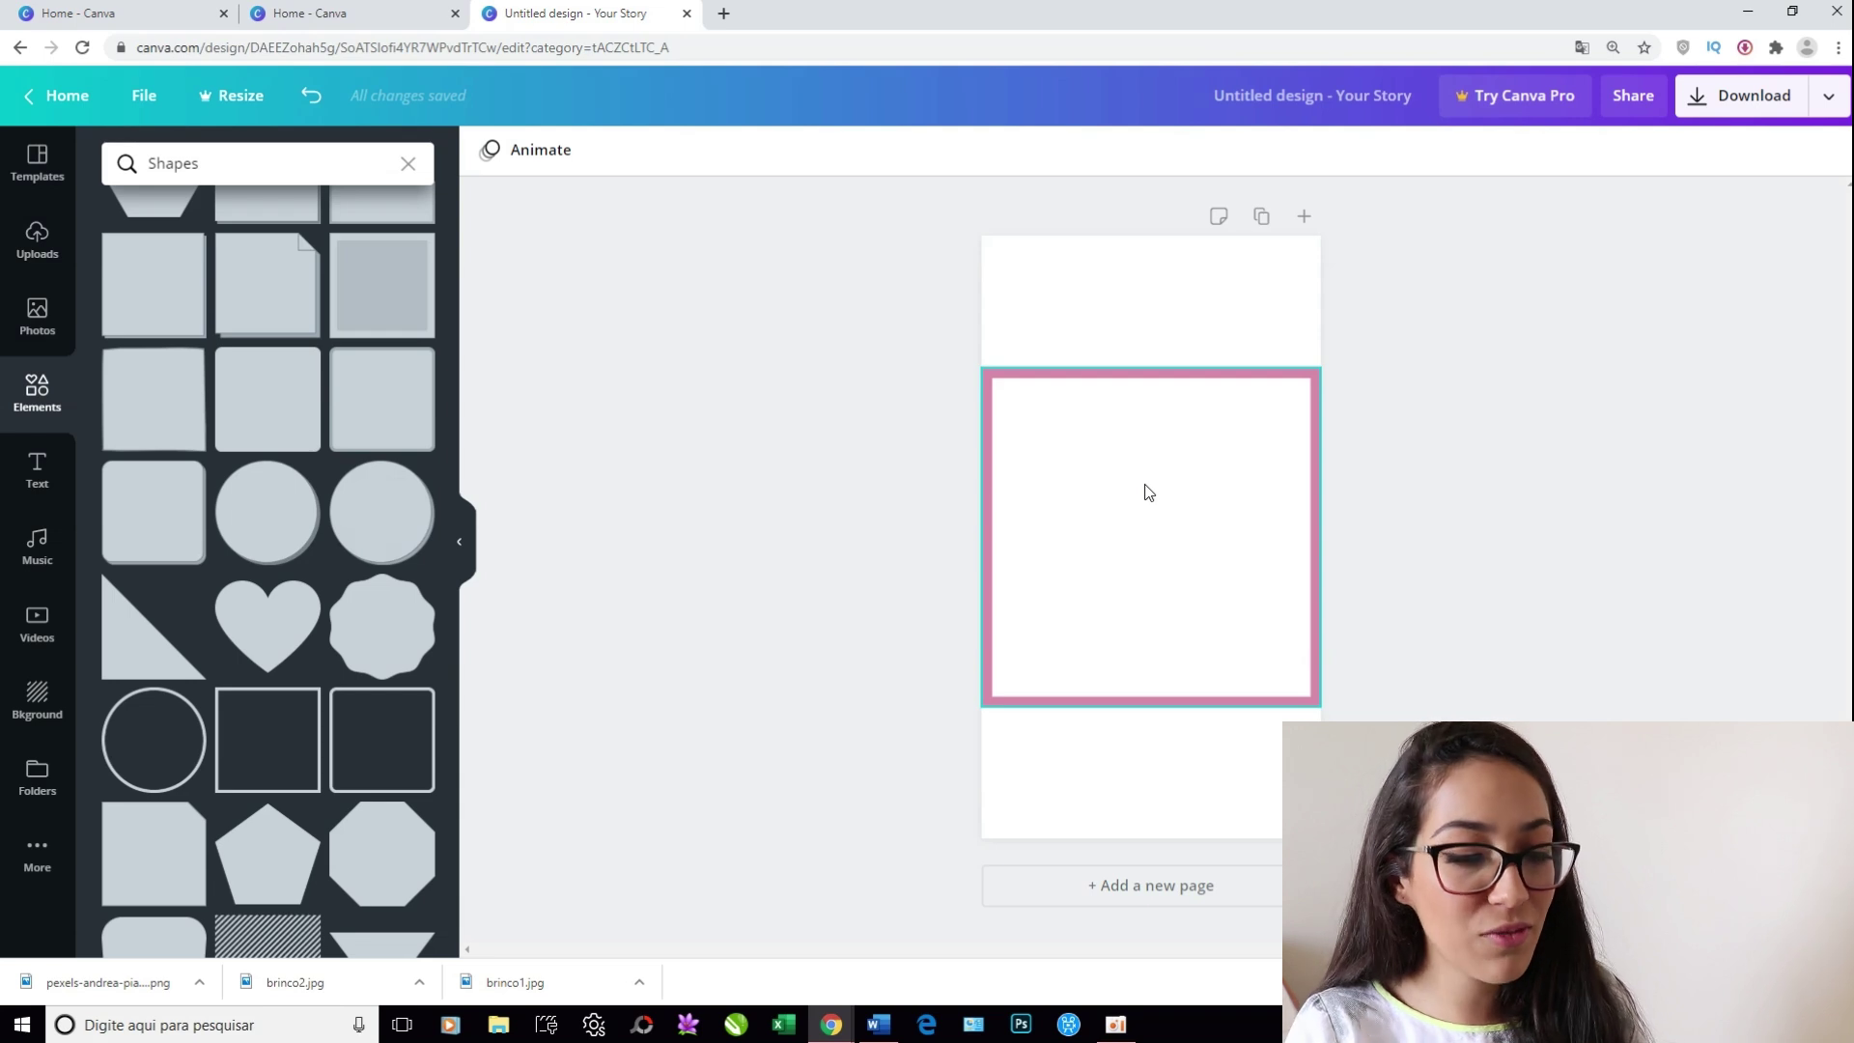
{"action": "left_click", "coordinate": [1292, 425]}
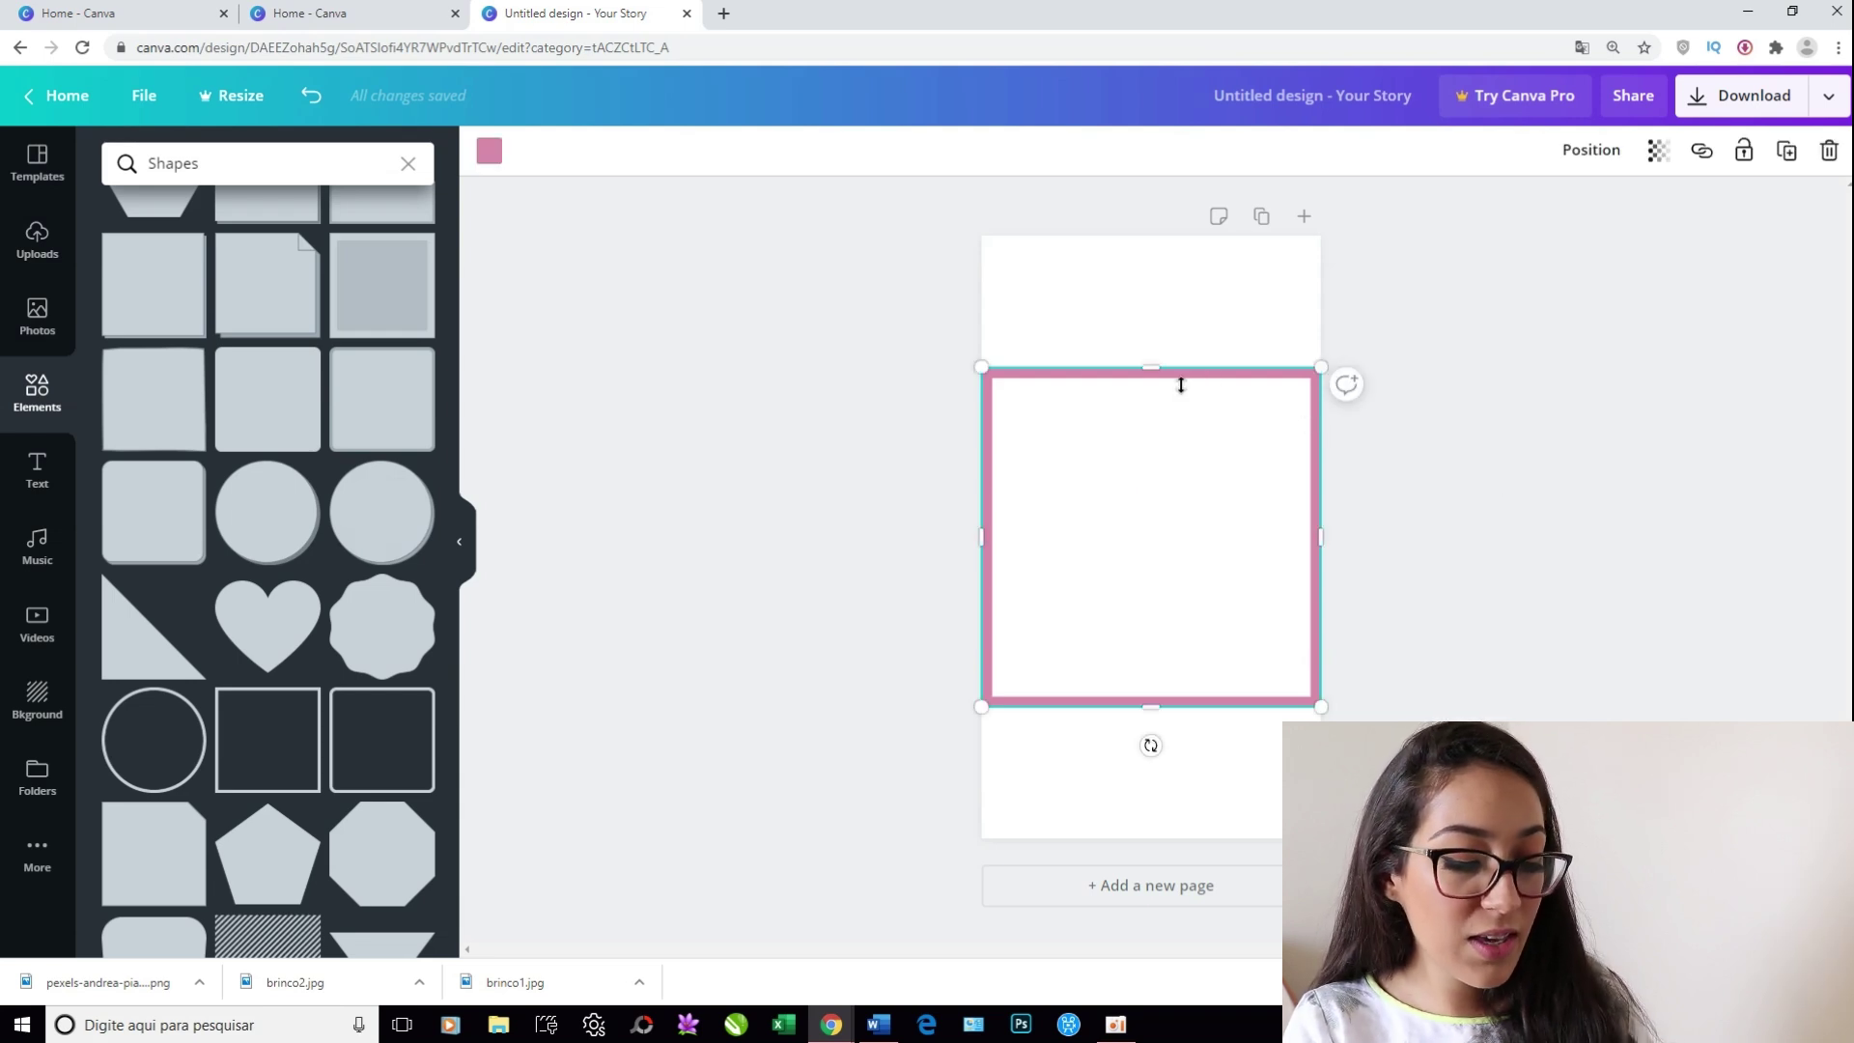
{"action": "key", "text": "Delete"}
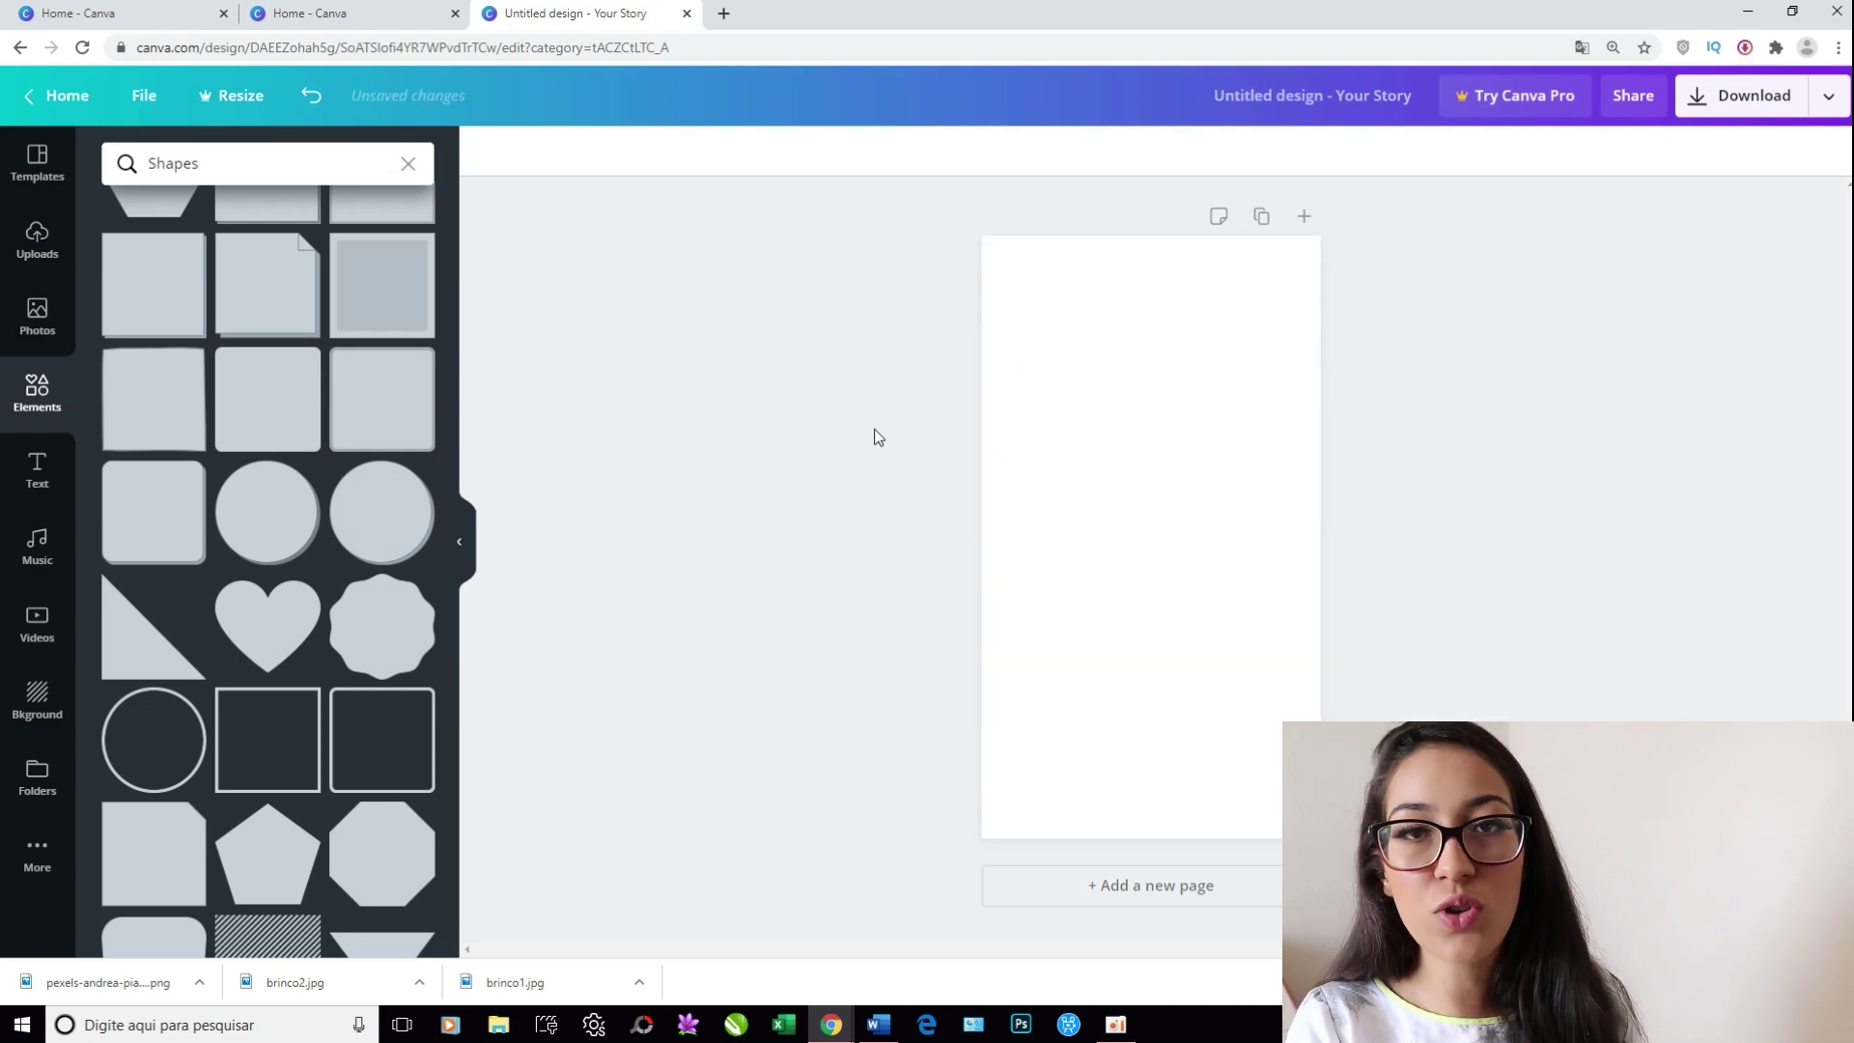
{"action": "key", "text": "ctrl+z"}
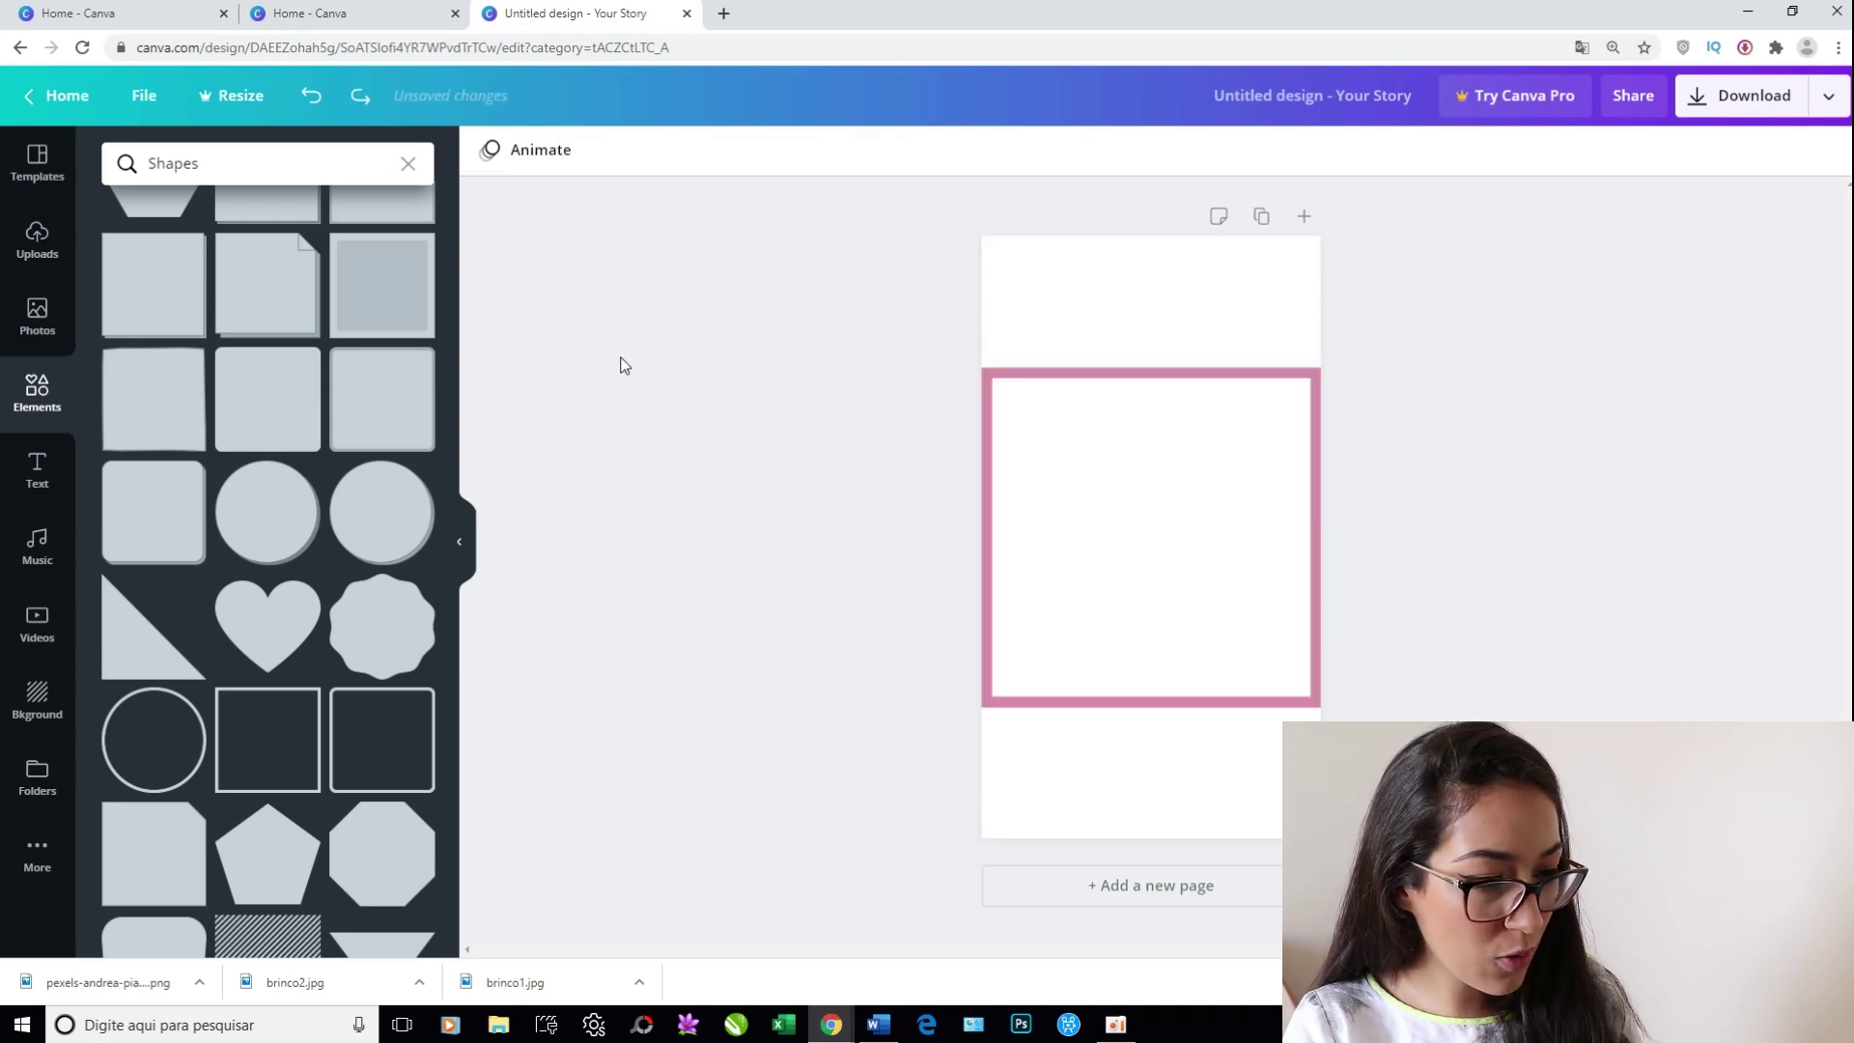
{"action": "left_click", "coordinate": [150, 18]}
{"action": "scroll", "coordinate": [1012, 744], "scroll_direction": "down", "scroll_amount": 4}
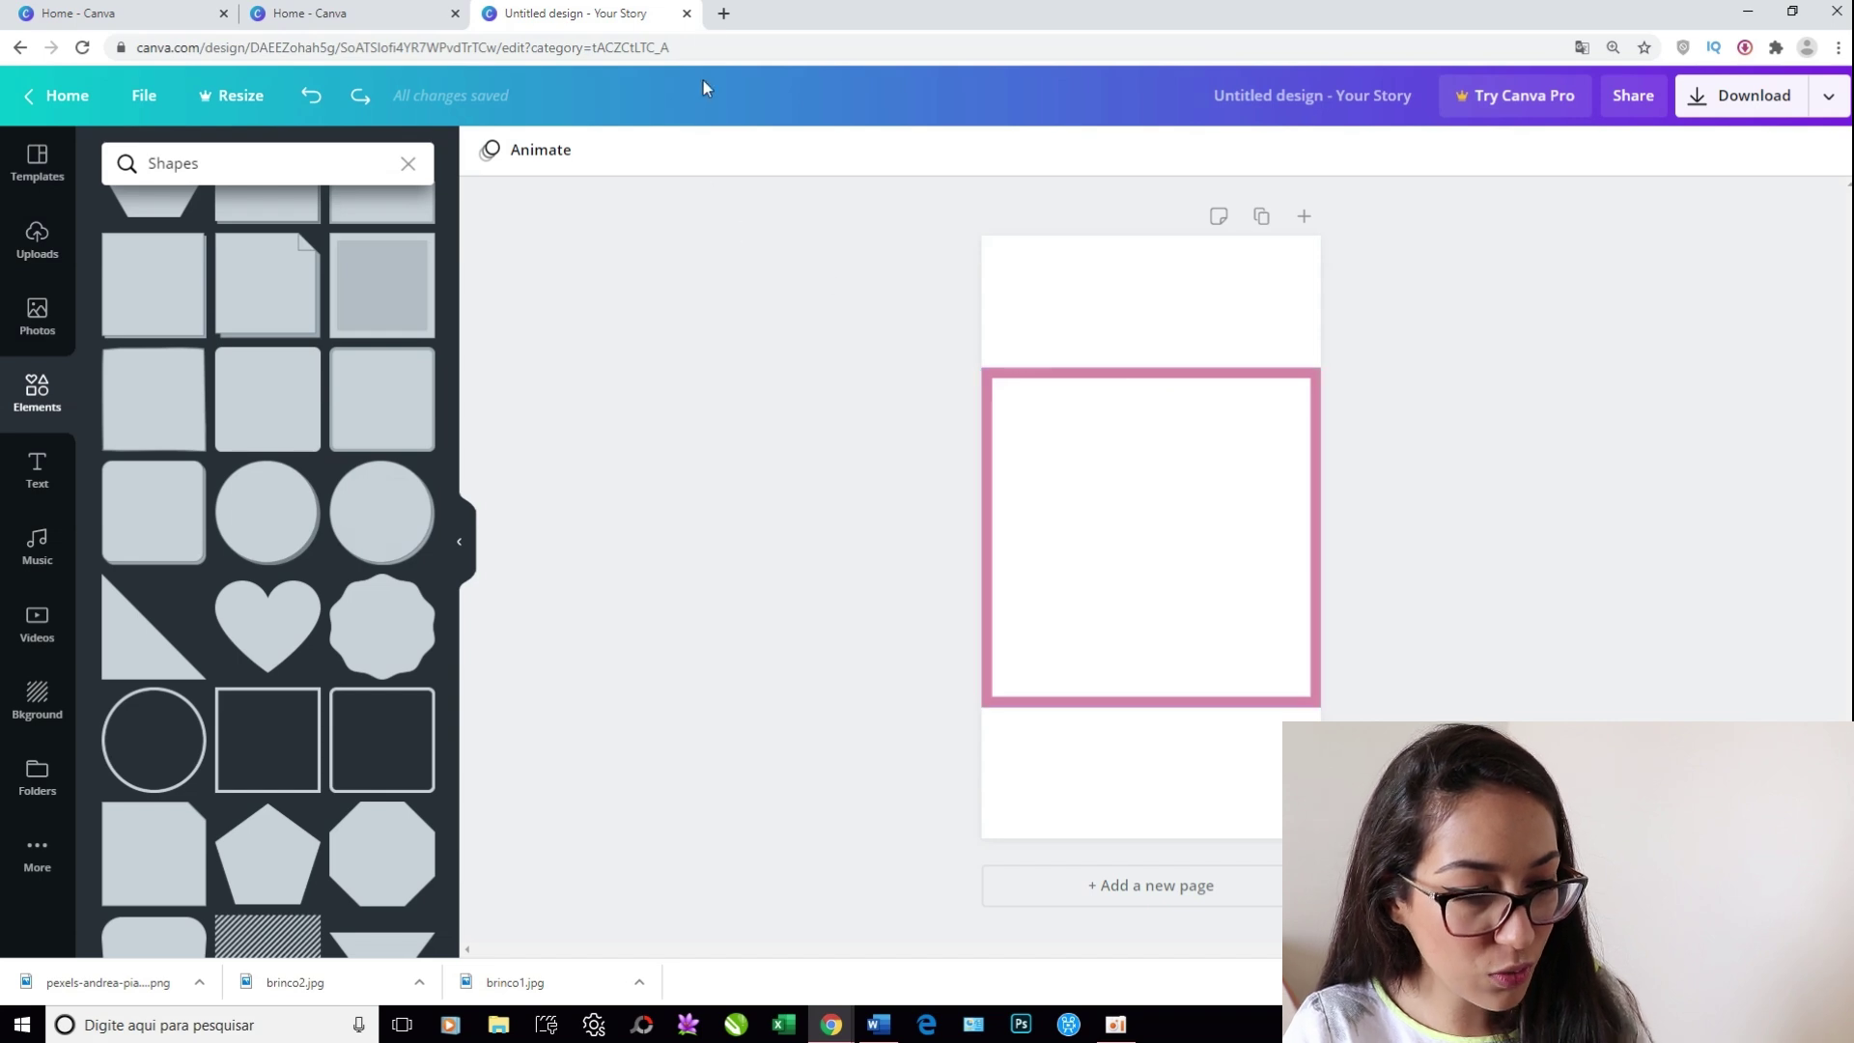
Open the remove.bg website in a new browser tab
{"action": "left_click", "coordinate": [725, 15]}
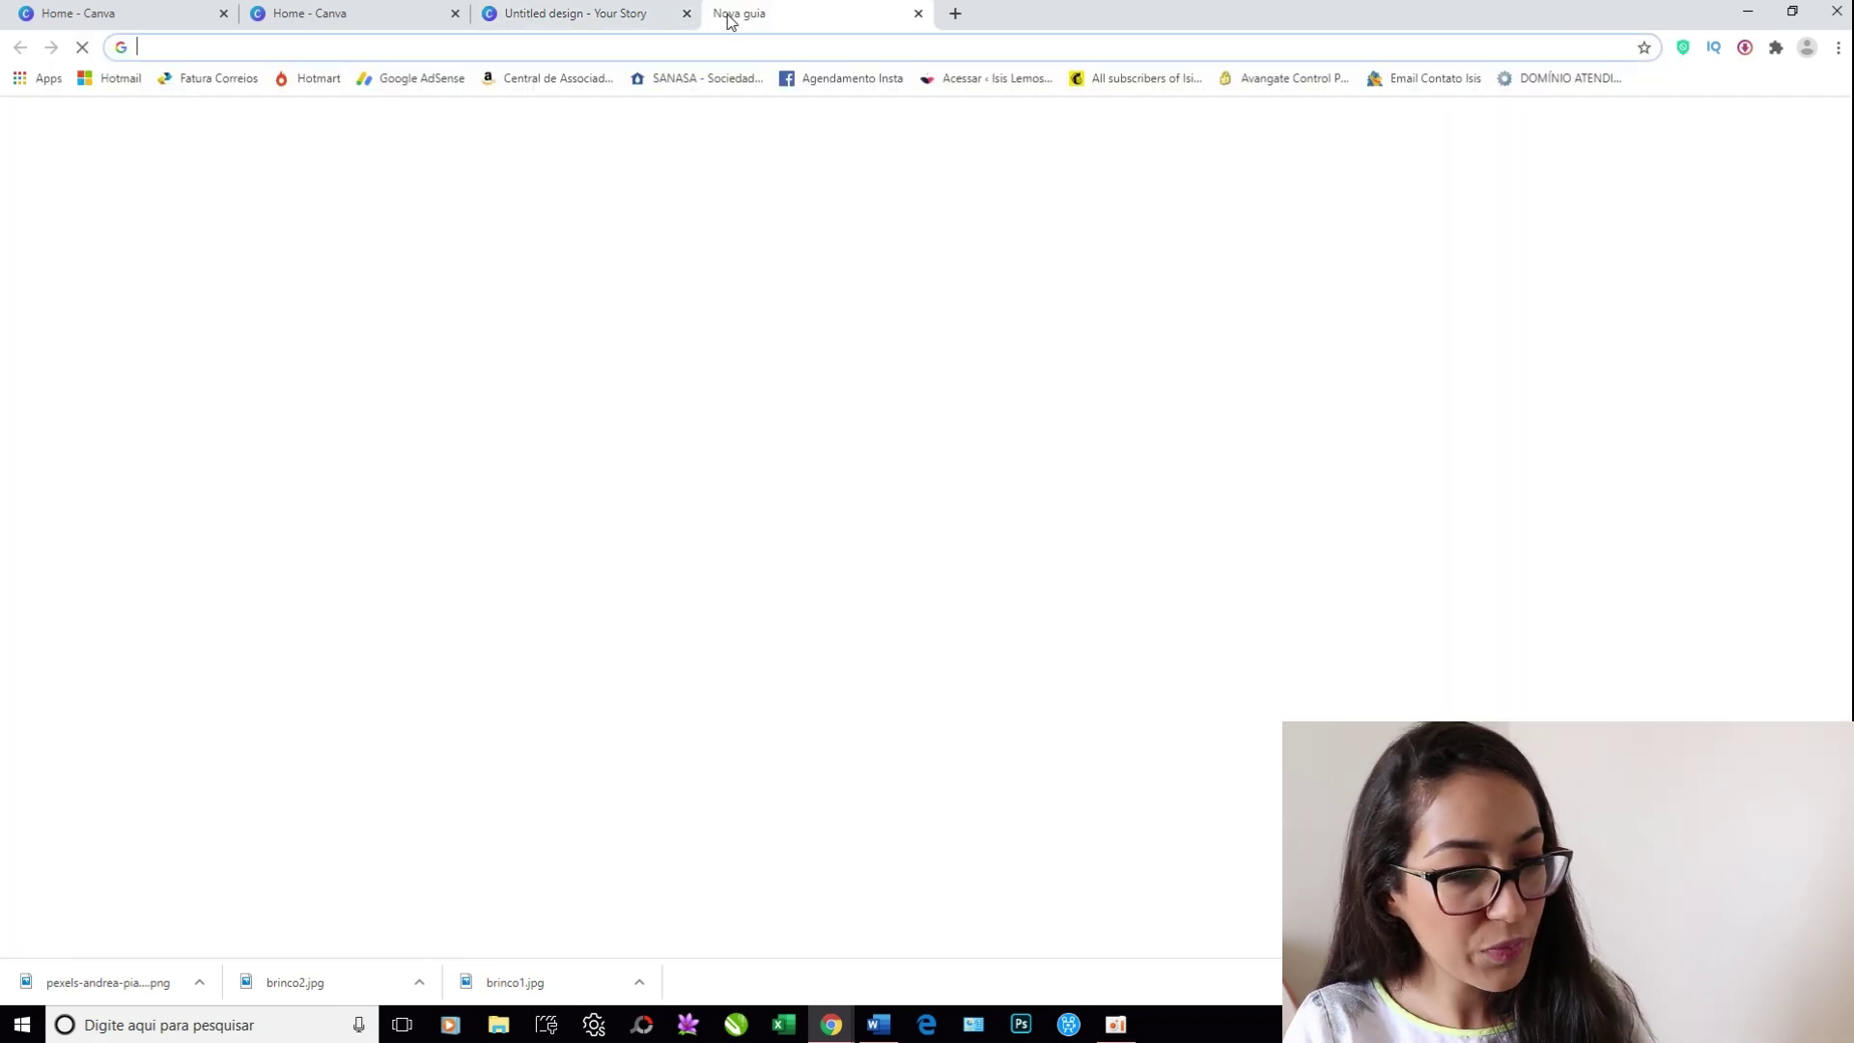
{"action": "type", "text": "remove.bg"}
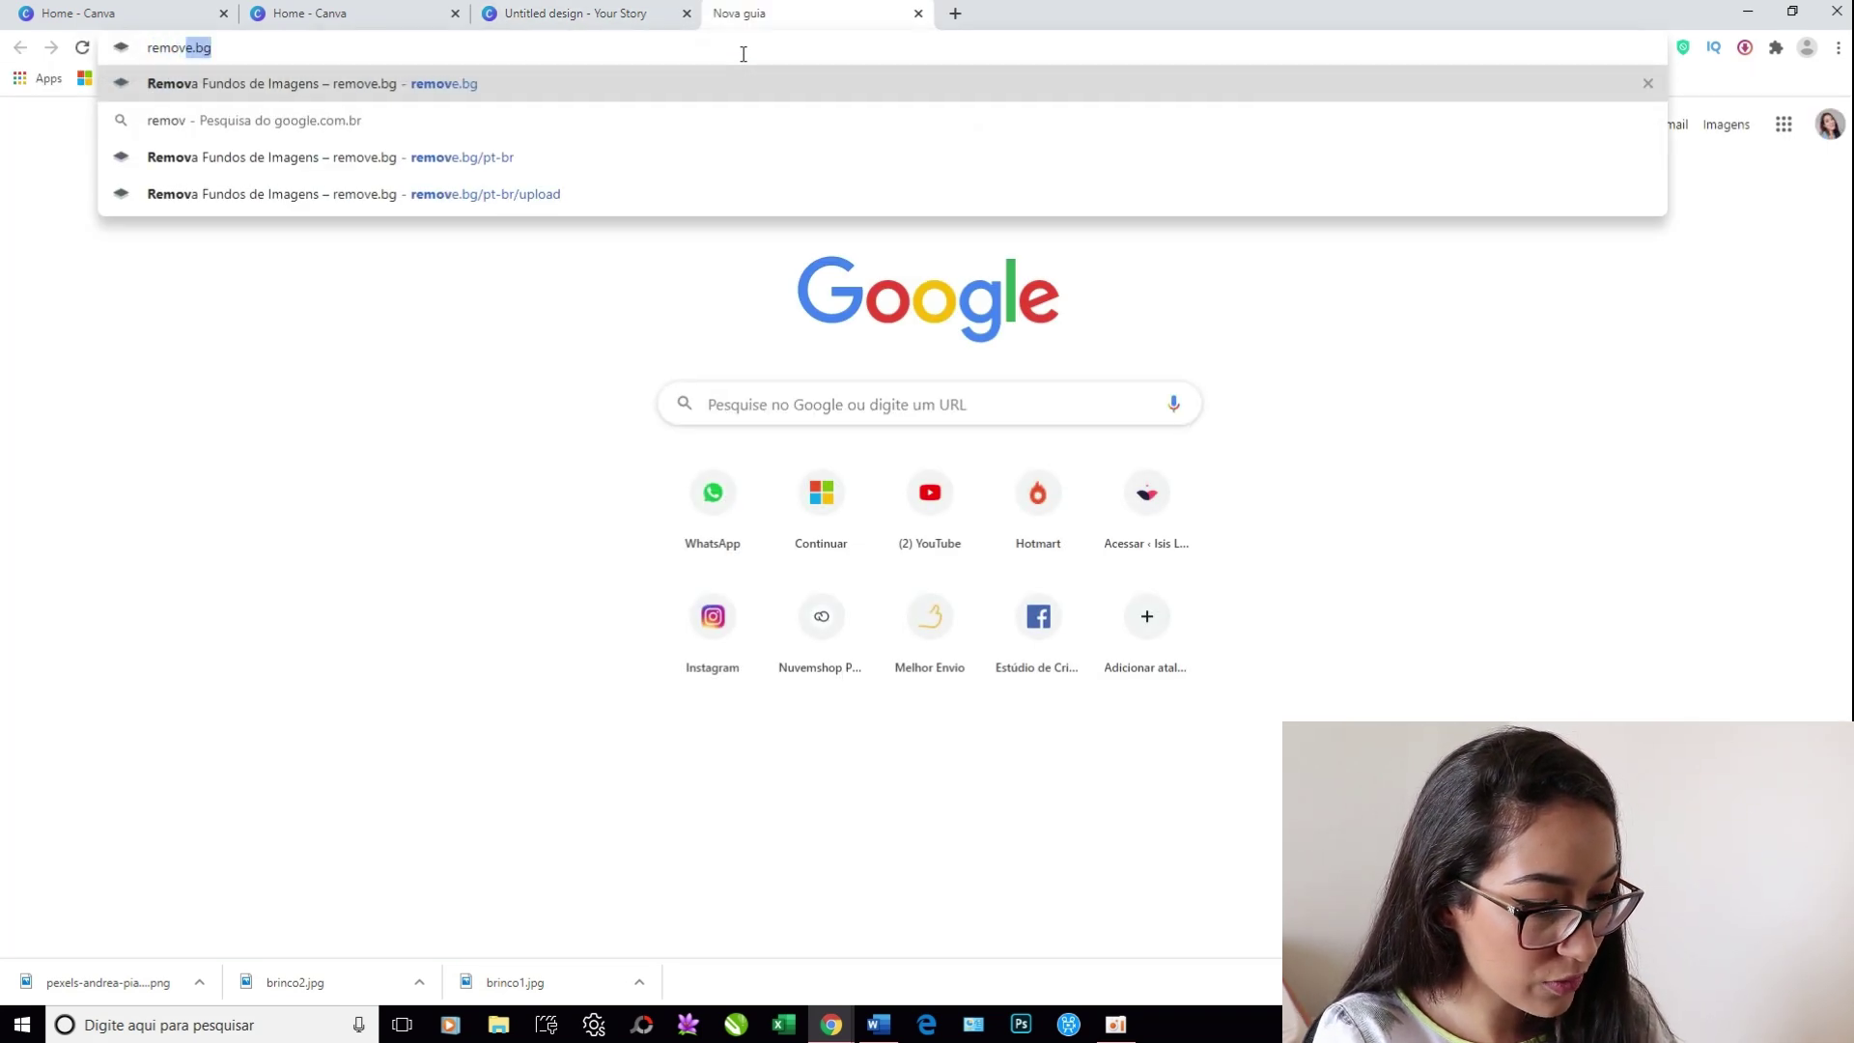
{"action": "key", "text": "Return"}
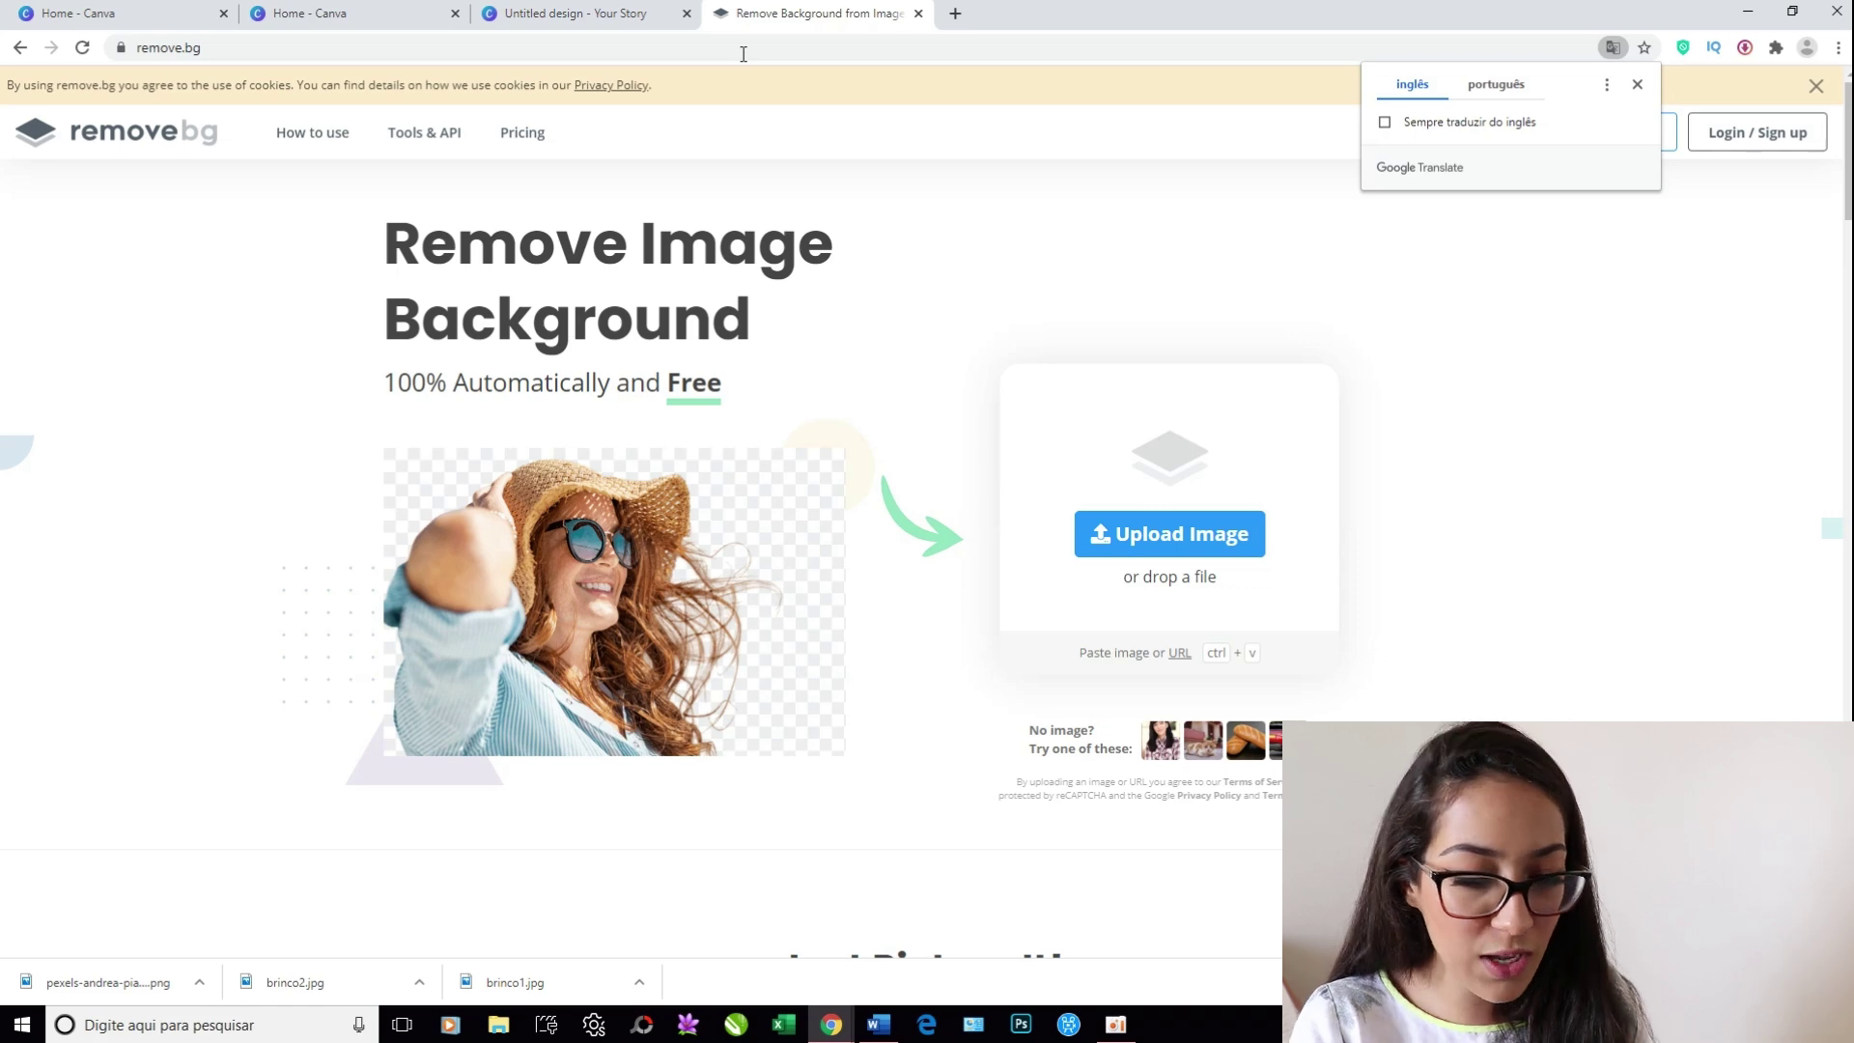
{"action": "left_click", "coordinate": [114, 16]}
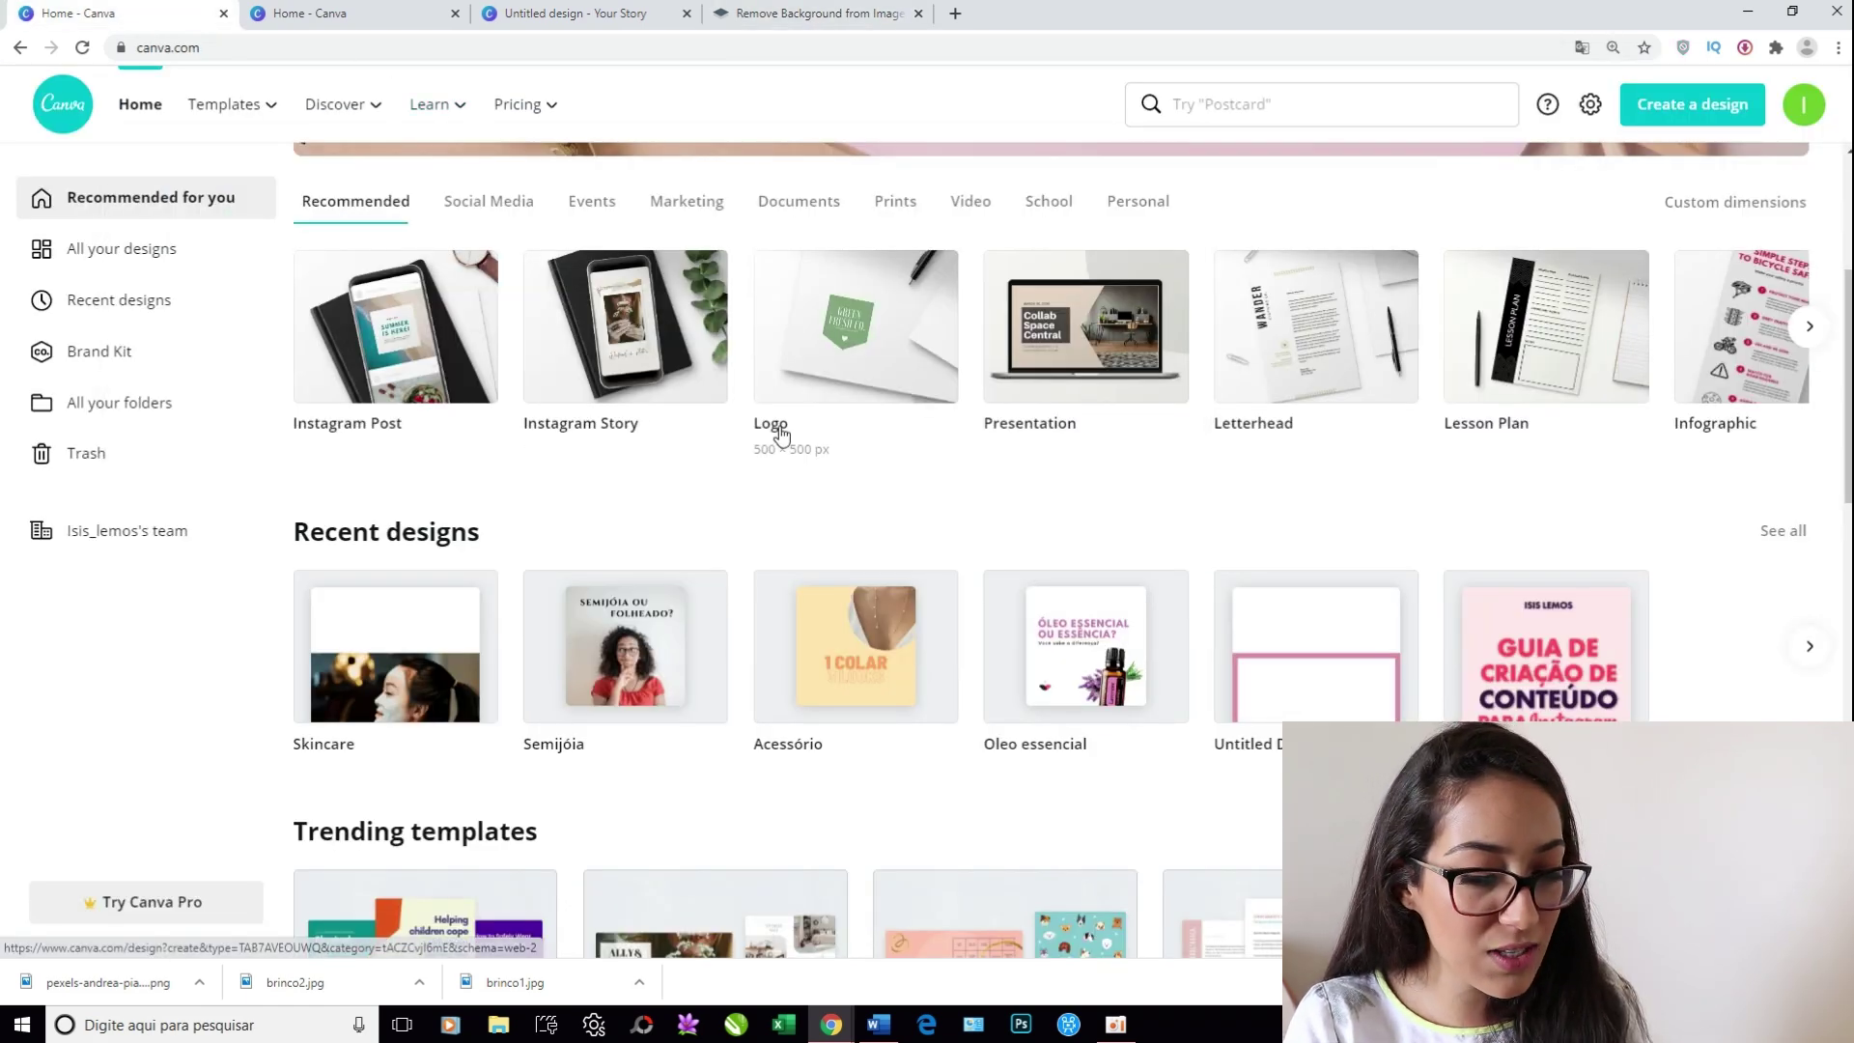
{"action": "left_click", "coordinate": [821, 13]}
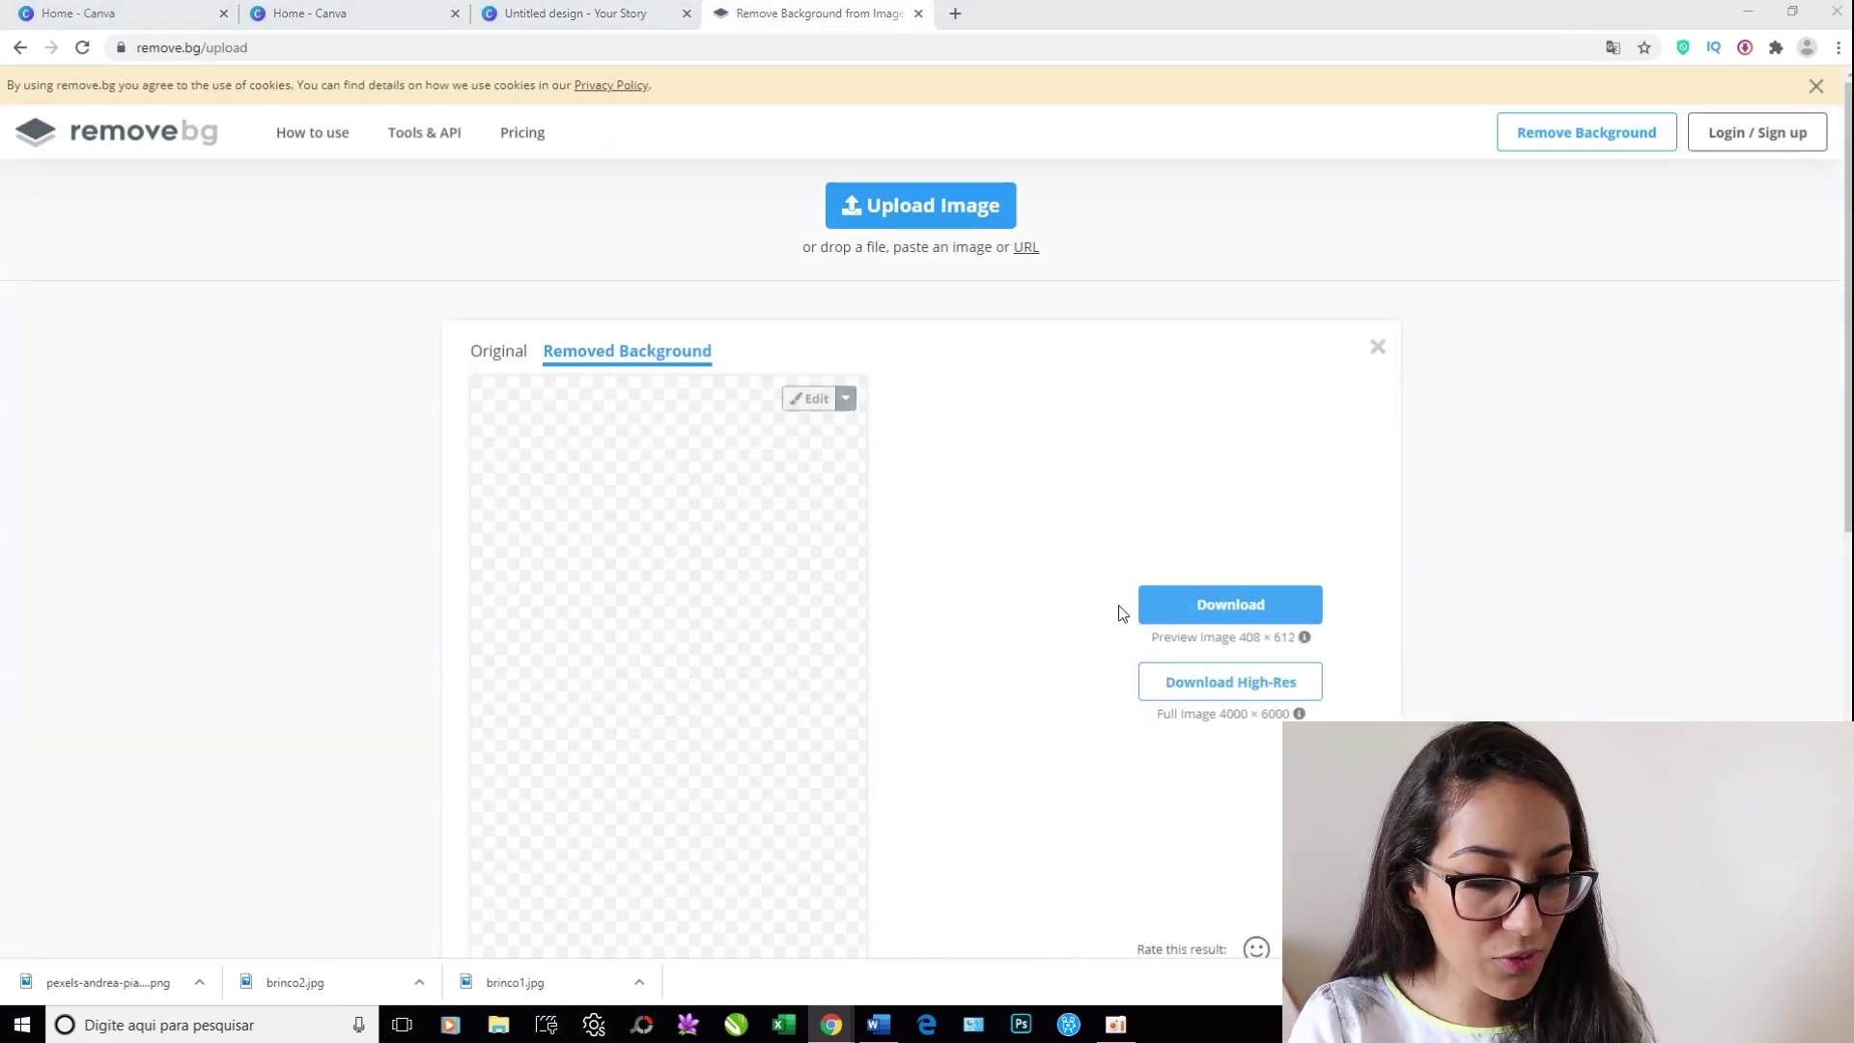
Remove the background from the portrait of the woman with the face mask and add the downloaded cutout to the Canva story's uploads
{"action": "left_click", "coordinate": [920, 206]}
{"action": "scroll", "coordinate": [783, 646], "scroll_direction": "down", "scroll_amount": 5}
{"action": "double_click", "coordinate": [534, 736]}
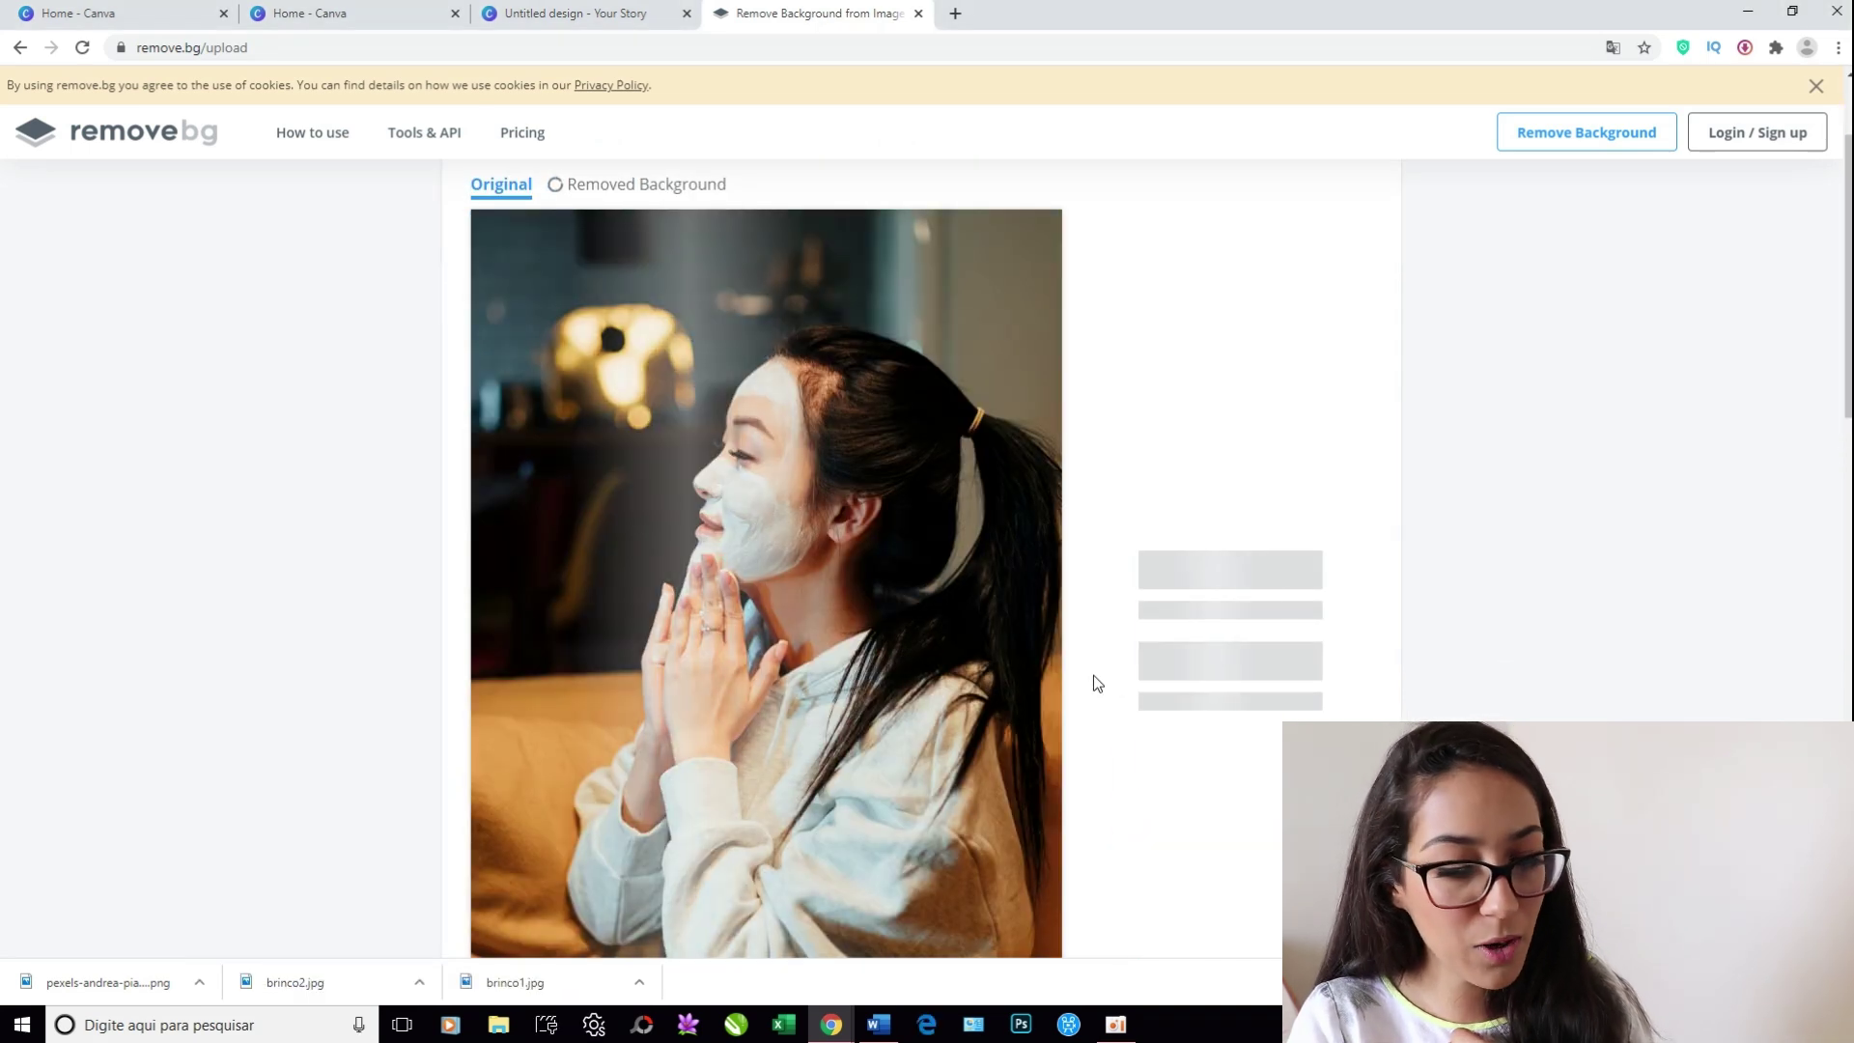
{"action": "left_click", "coordinate": [1164, 446]}
{"action": "left_click_drag", "start_coordinate": [109, 982], "coordinate": [290, 473]}
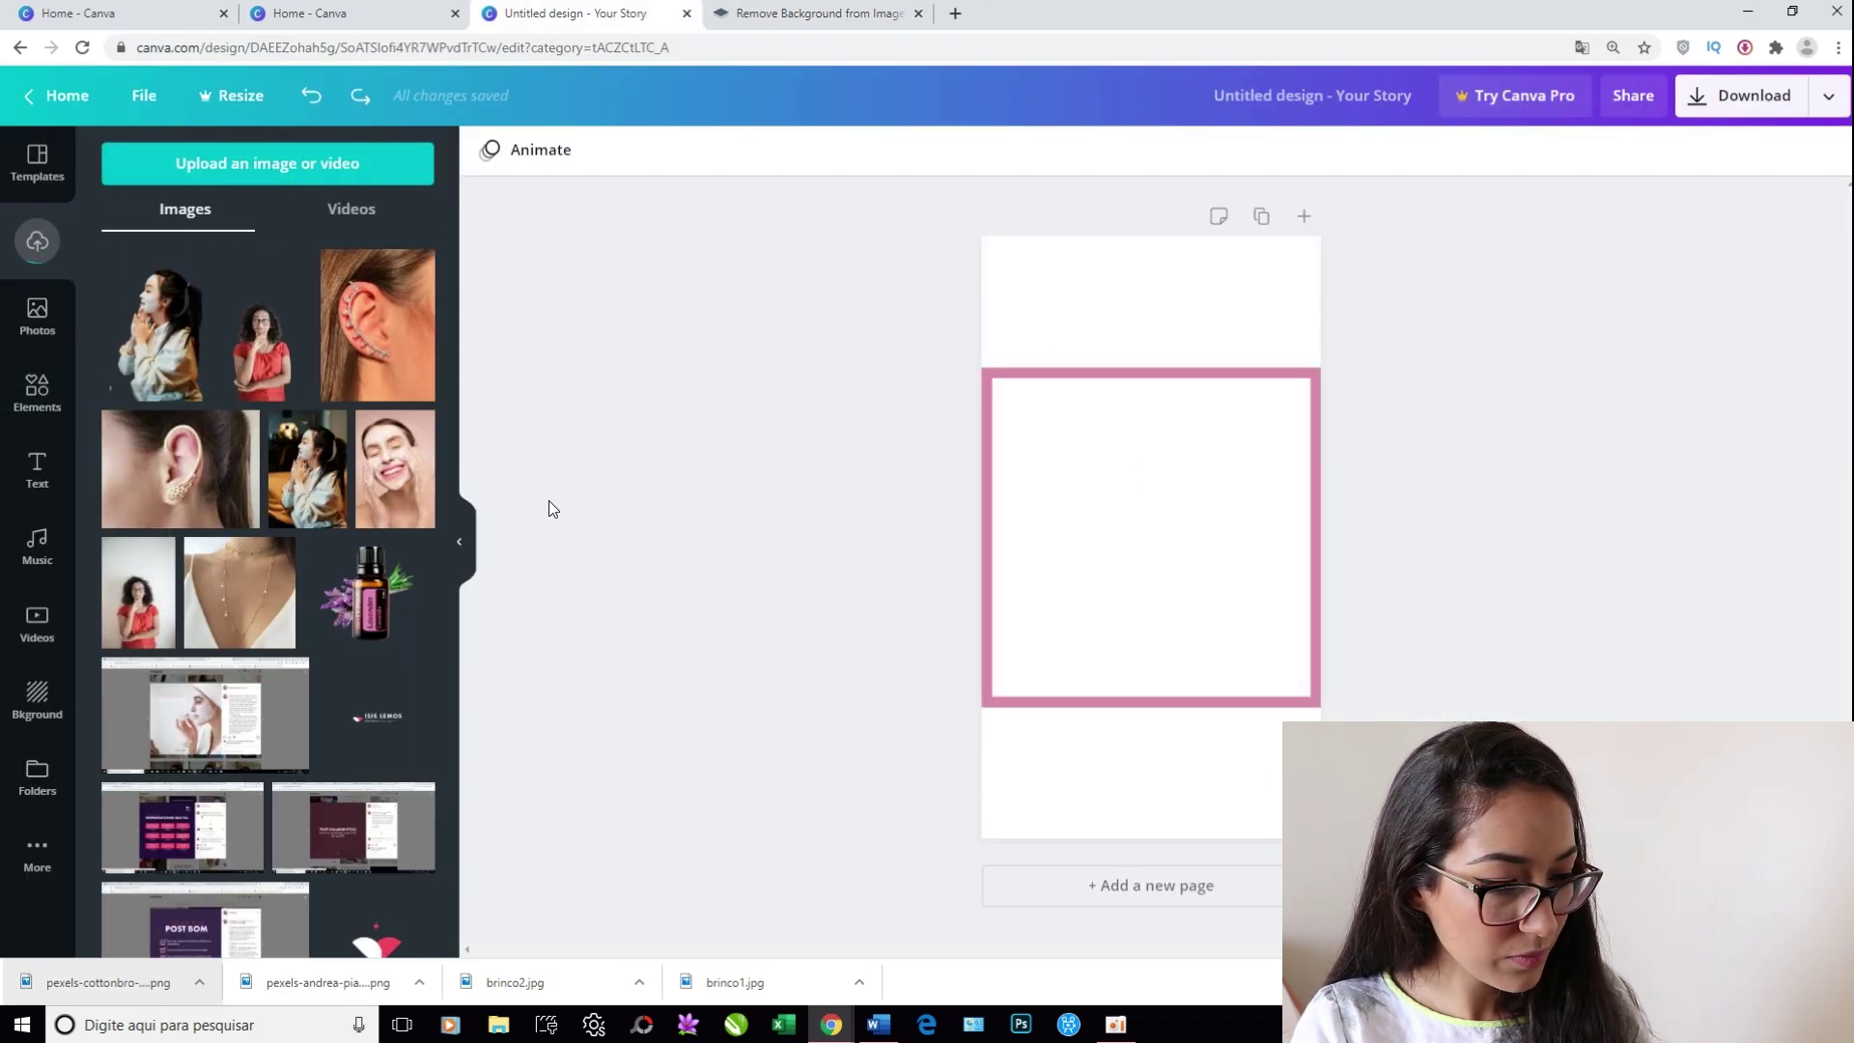
{"action": "left_click", "coordinate": [322, 503]}
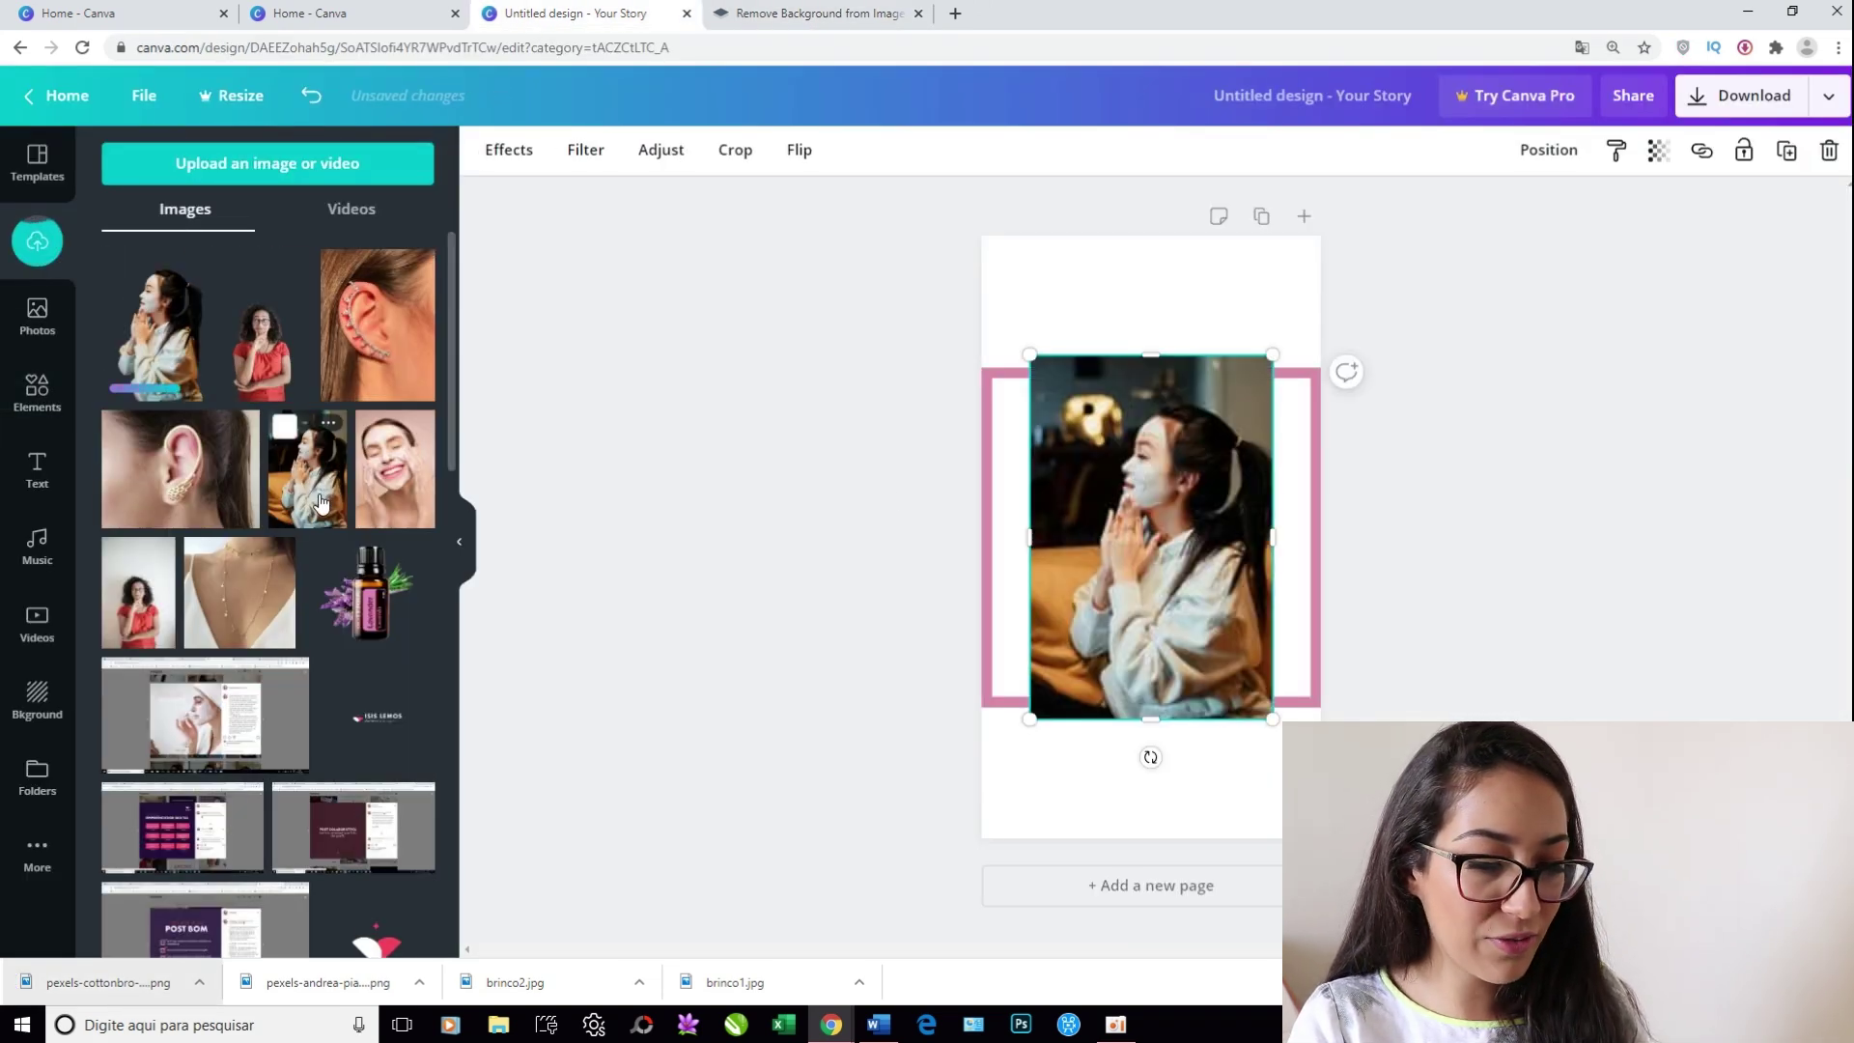
{"action": "left_click_drag", "start_coordinate": [1161, 464], "coordinate": [1116, 402]}
{"action": "left_click_drag", "start_coordinate": [1225, 660], "coordinate": [1316, 796]}
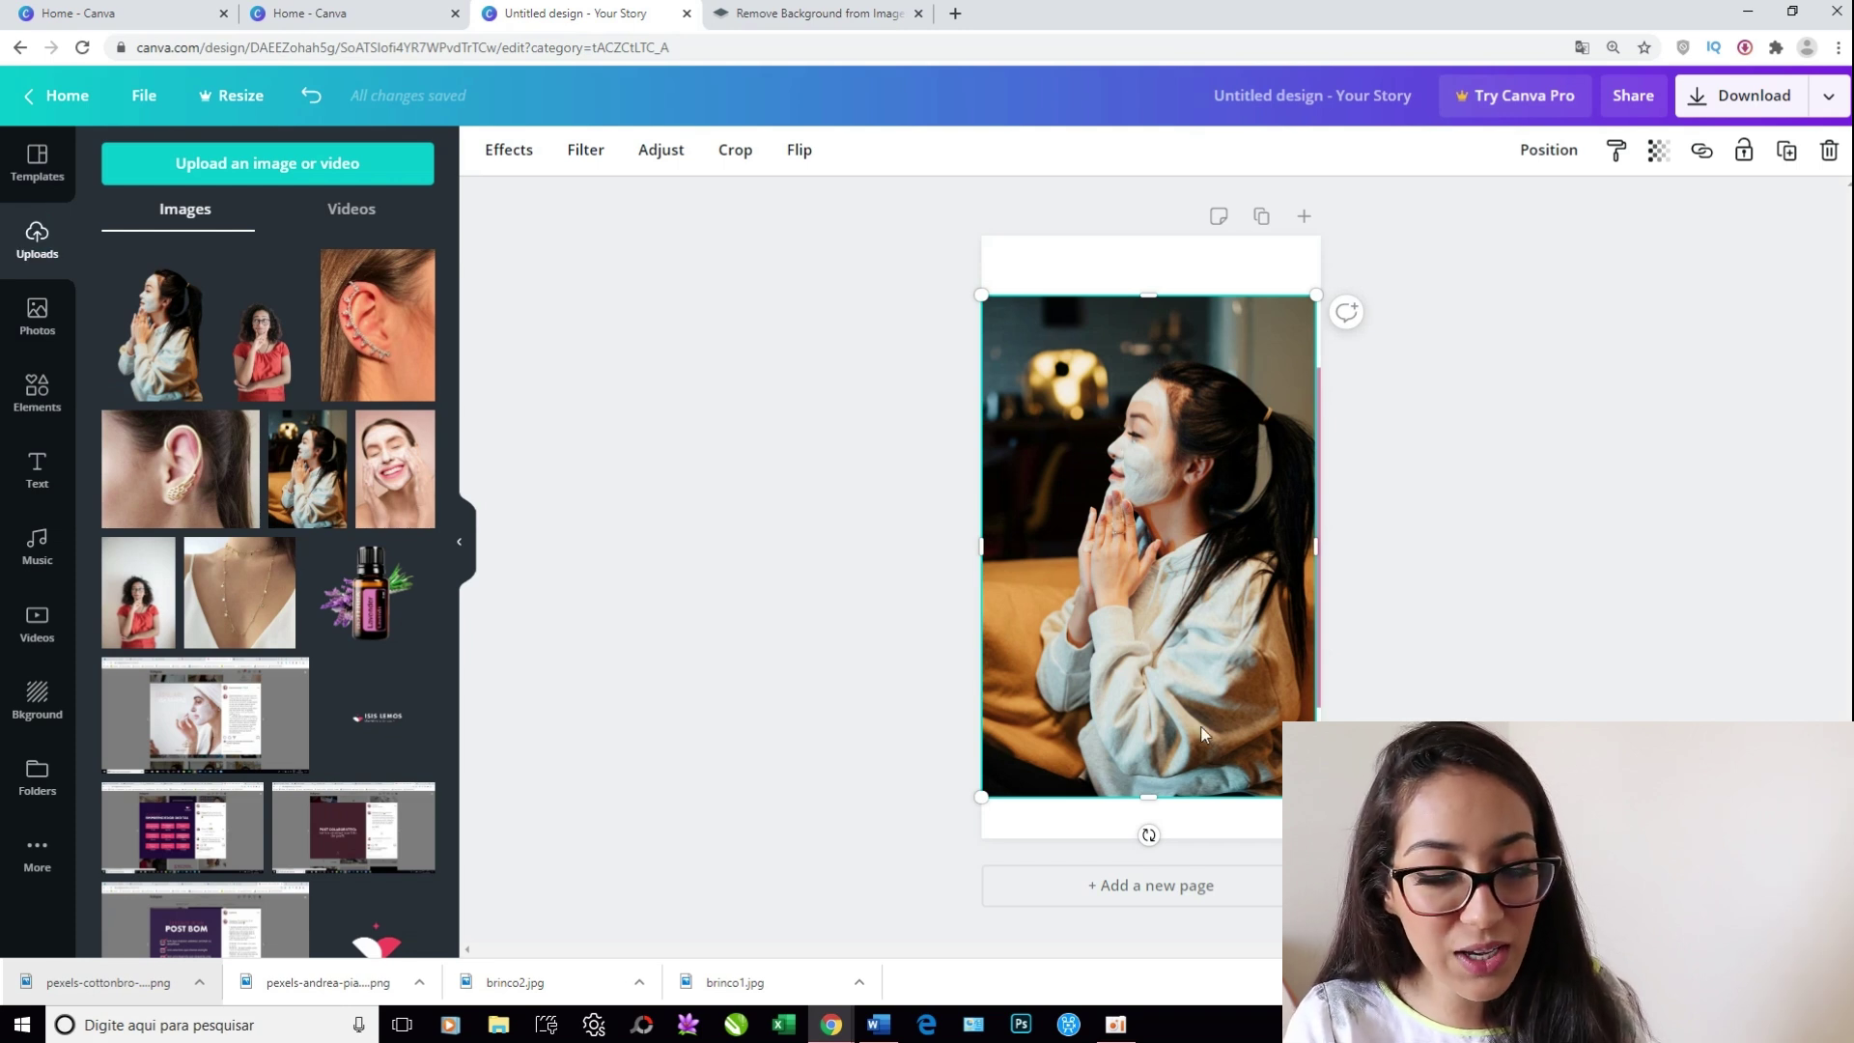
{"action": "key", "text": "Delete"}
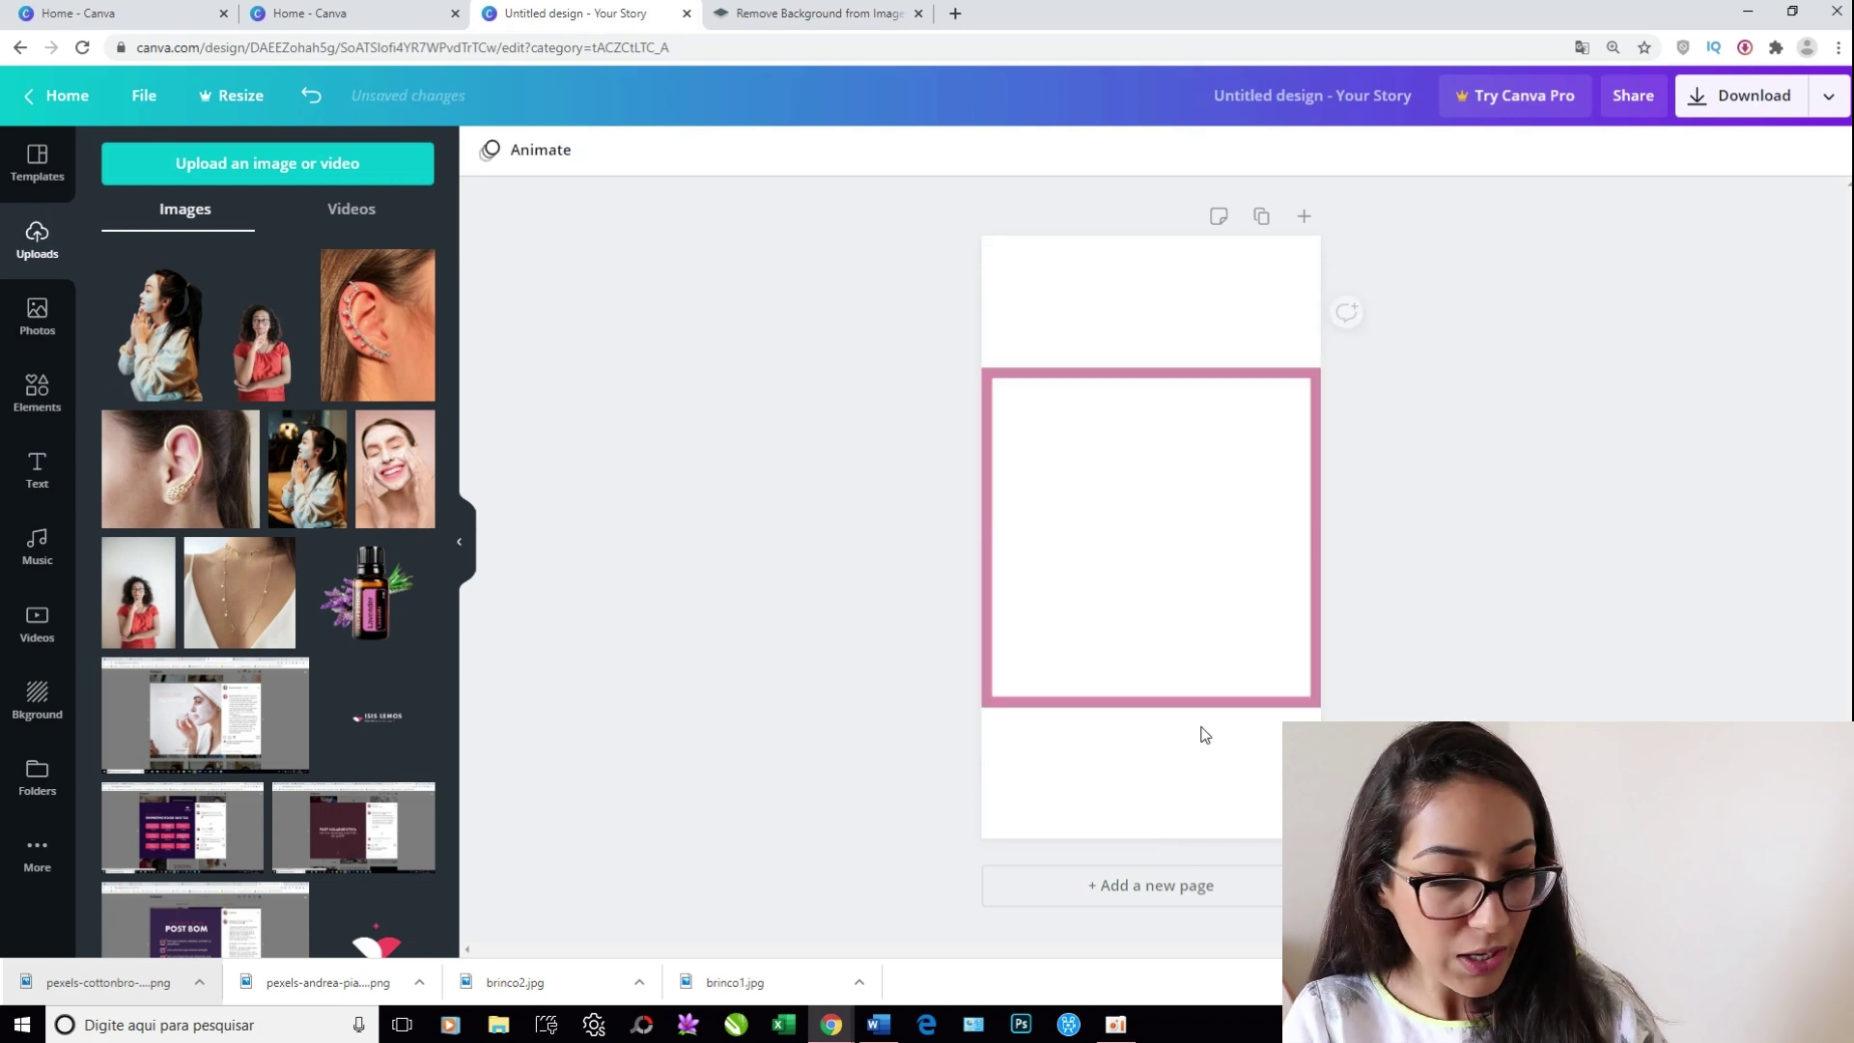
Add the cutout of the woman to the story and set the page background to Turquoise blue #5ce1e6
{"action": "left_click", "coordinate": [184, 348]}
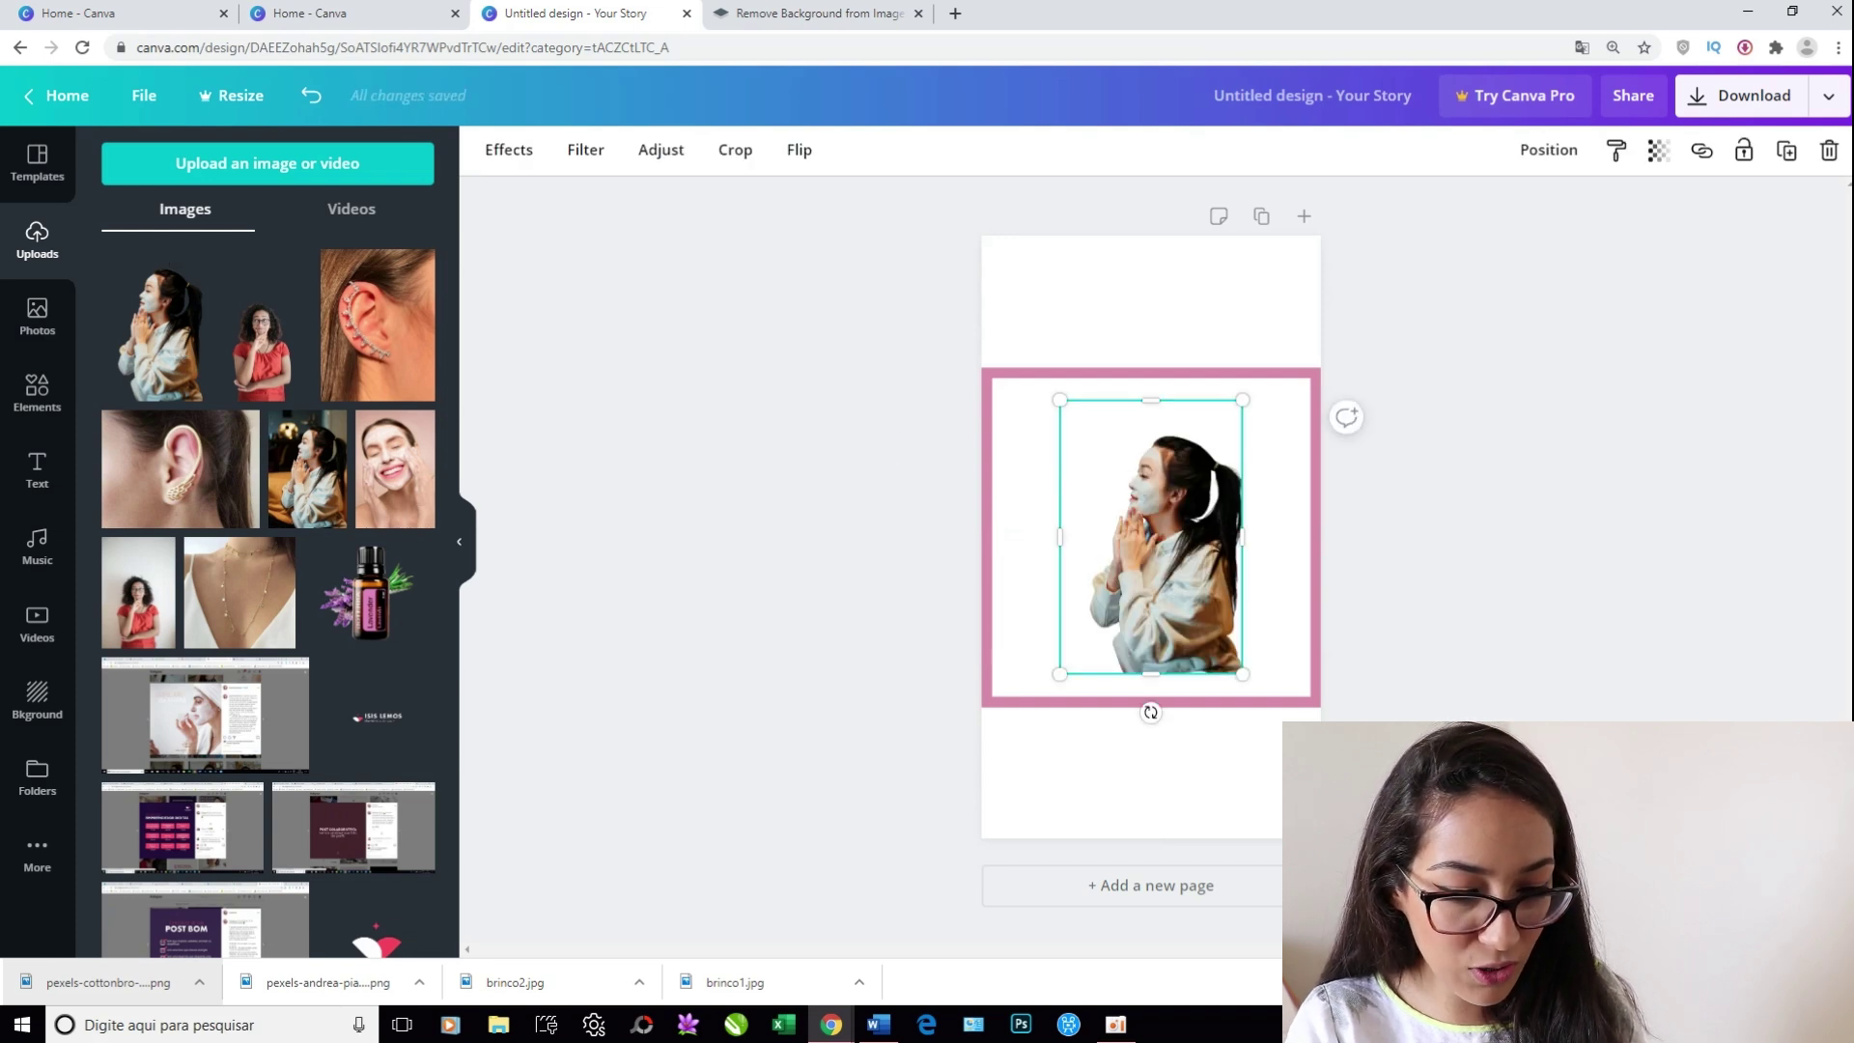
{"action": "left_click", "coordinate": [1068, 311]}
{"action": "left_click", "coordinate": [489, 150]}
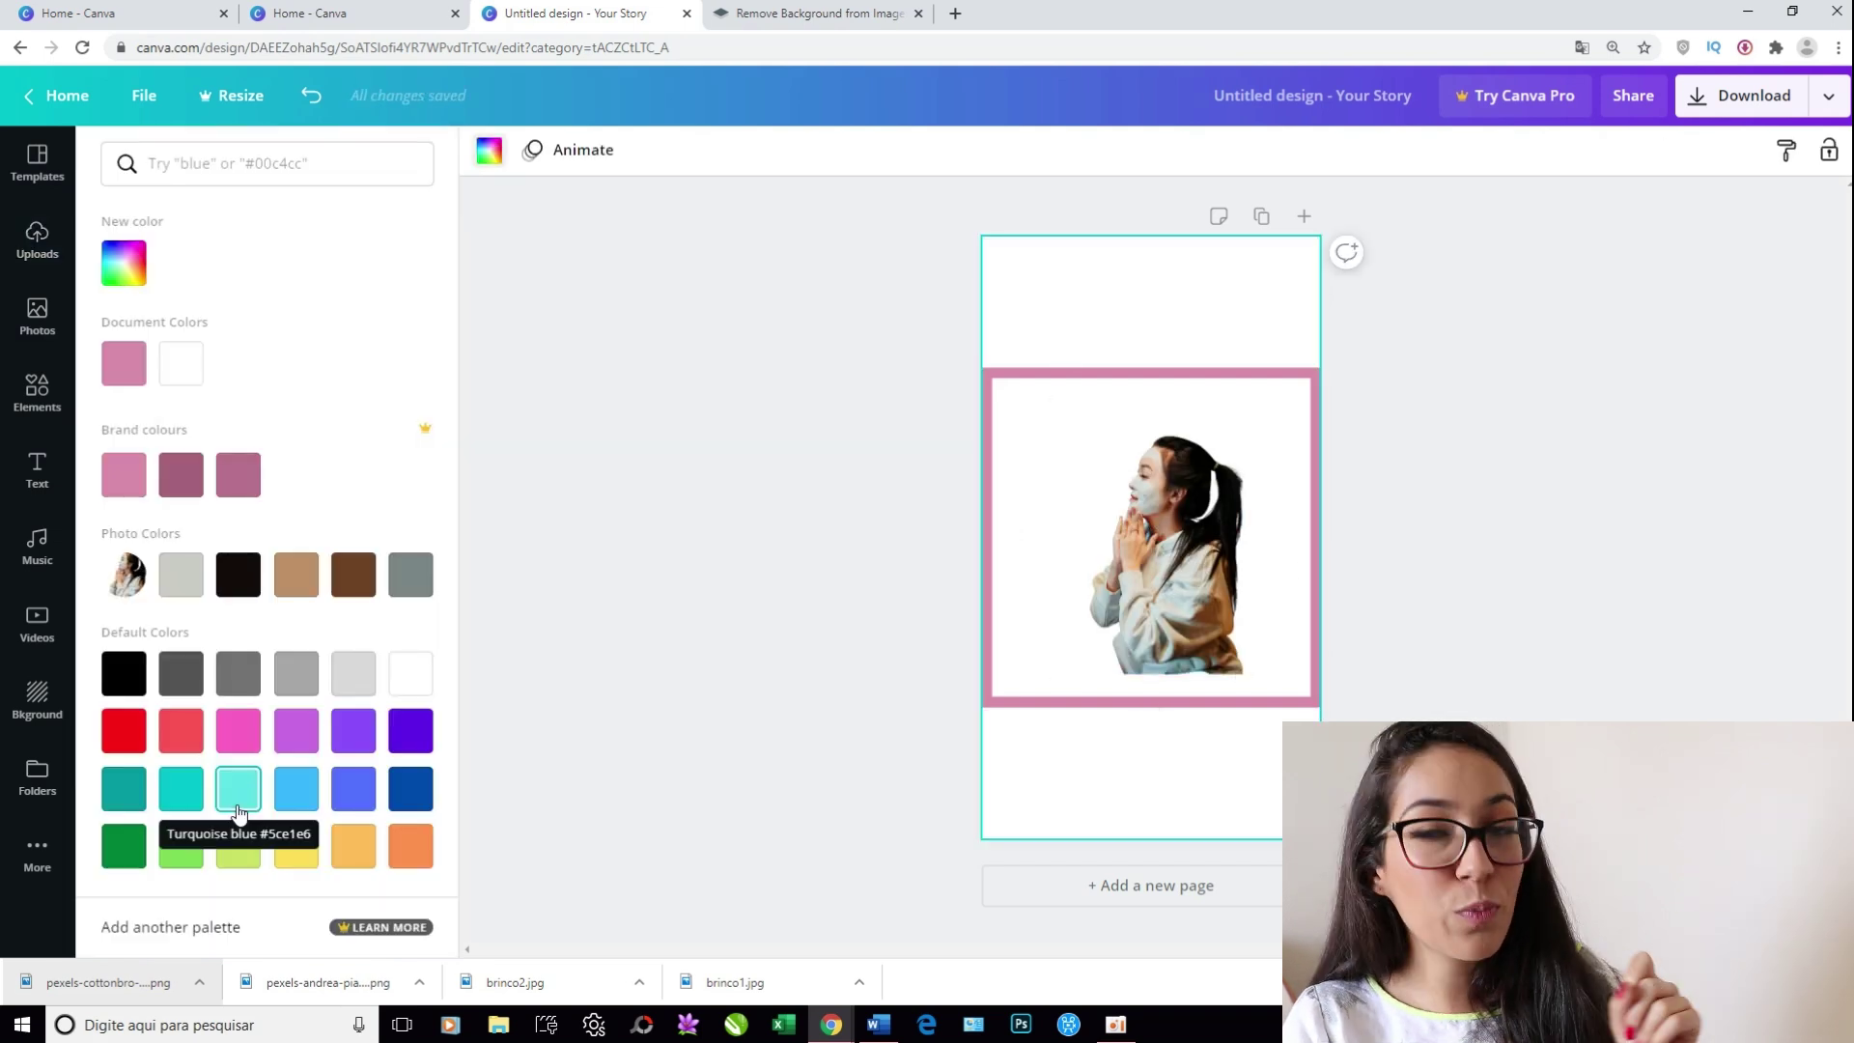
{"action": "left_click", "coordinate": [238, 789]}
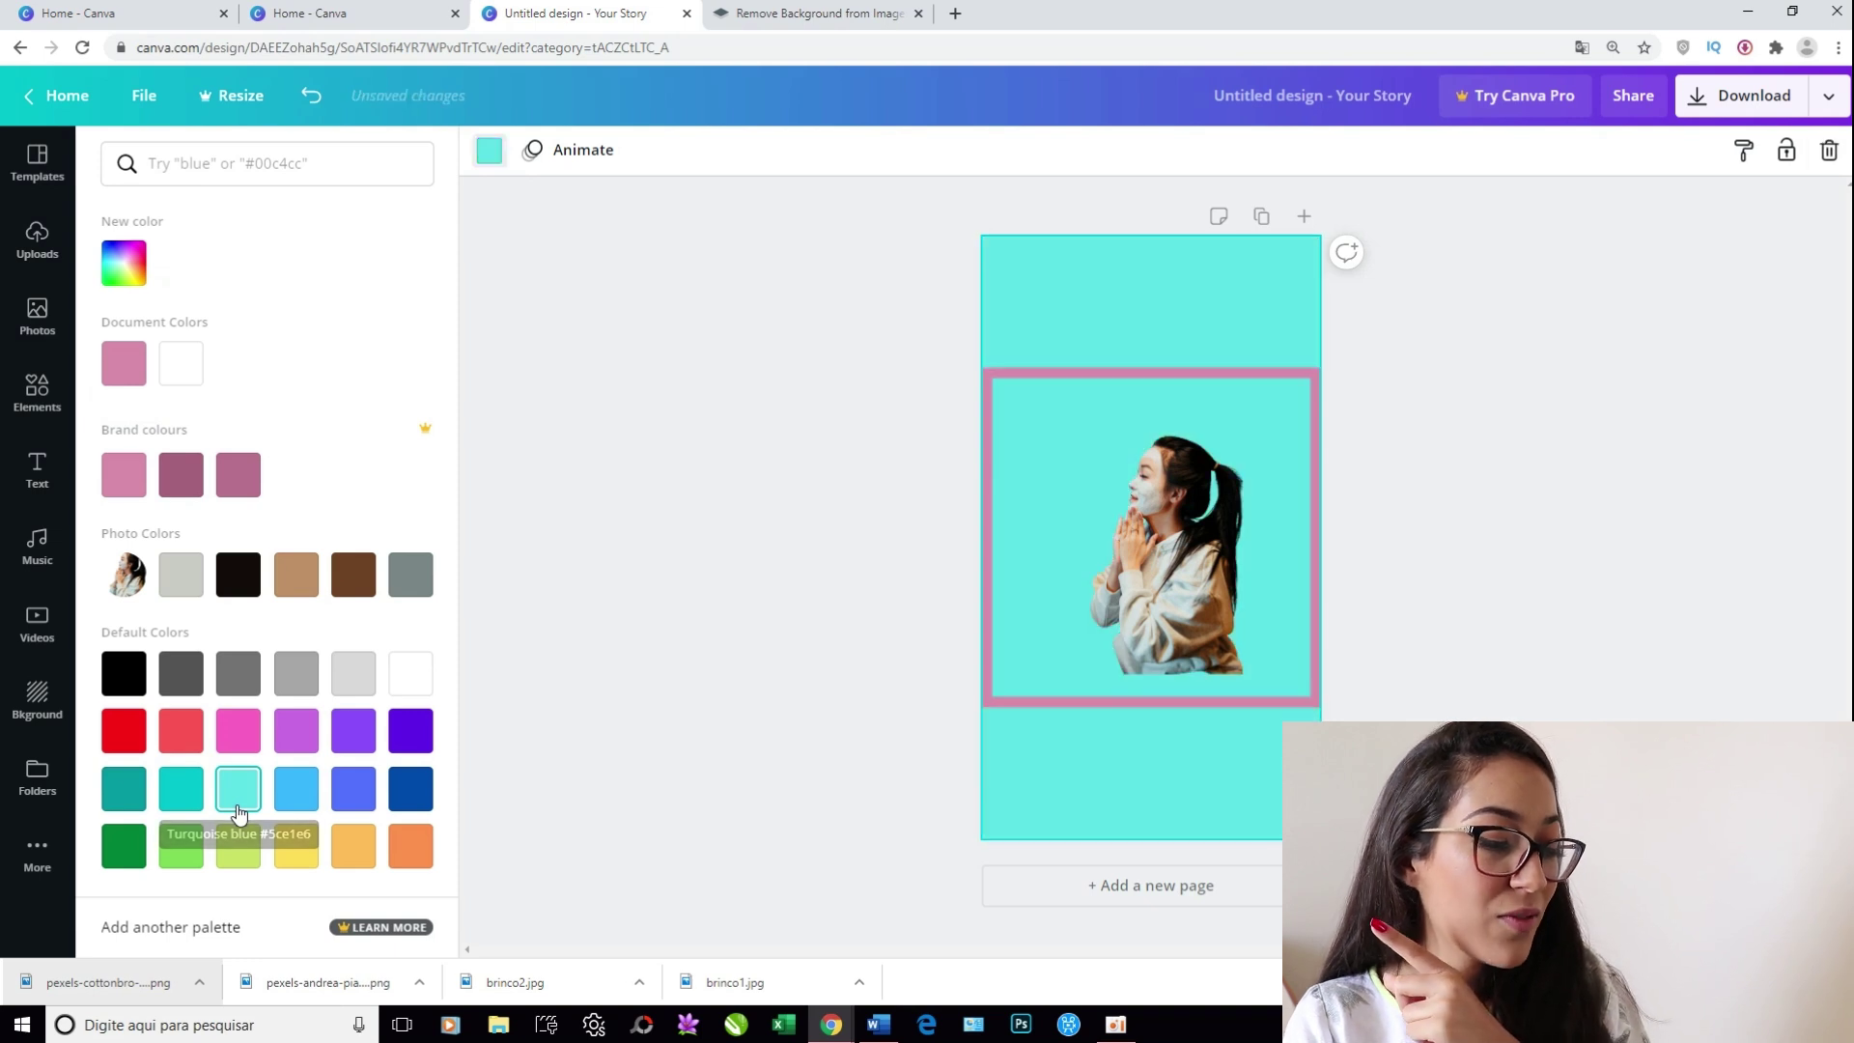
Lighten the page background to a custom very pale aqua and enlarge the cutout against the square frame's lower-right corner
{"action": "left_click", "coordinate": [490, 152]}
{"action": "left_click", "coordinate": [492, 156]}
{"action": "left_click", "coordinate": [124, 263]}
{"action": "left_click_drag", "start_coordinate": [186, 328], "coordinate": [168, 302]}
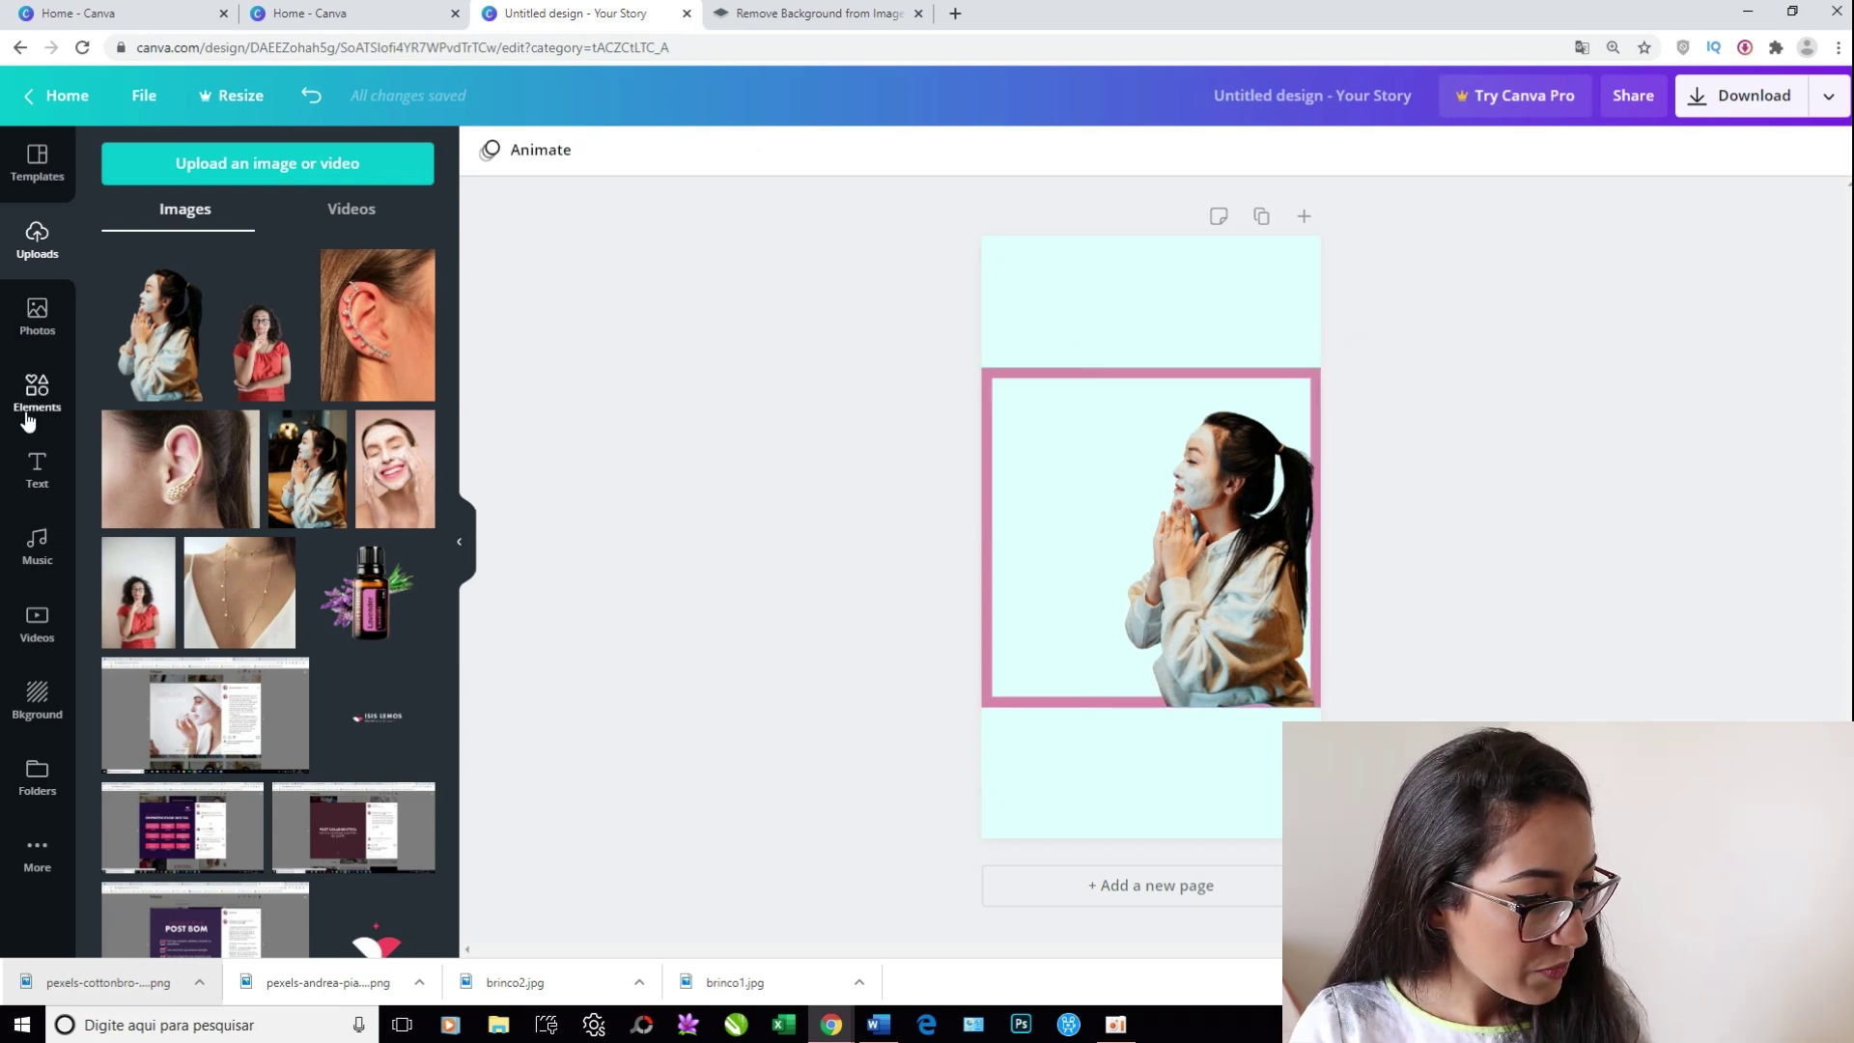
Add the GLOW font combination, shrink it to about size 156 and place it in the frame's upper-left area beside the woman
{"action": "left_click", "coordinate": [40, 470]}
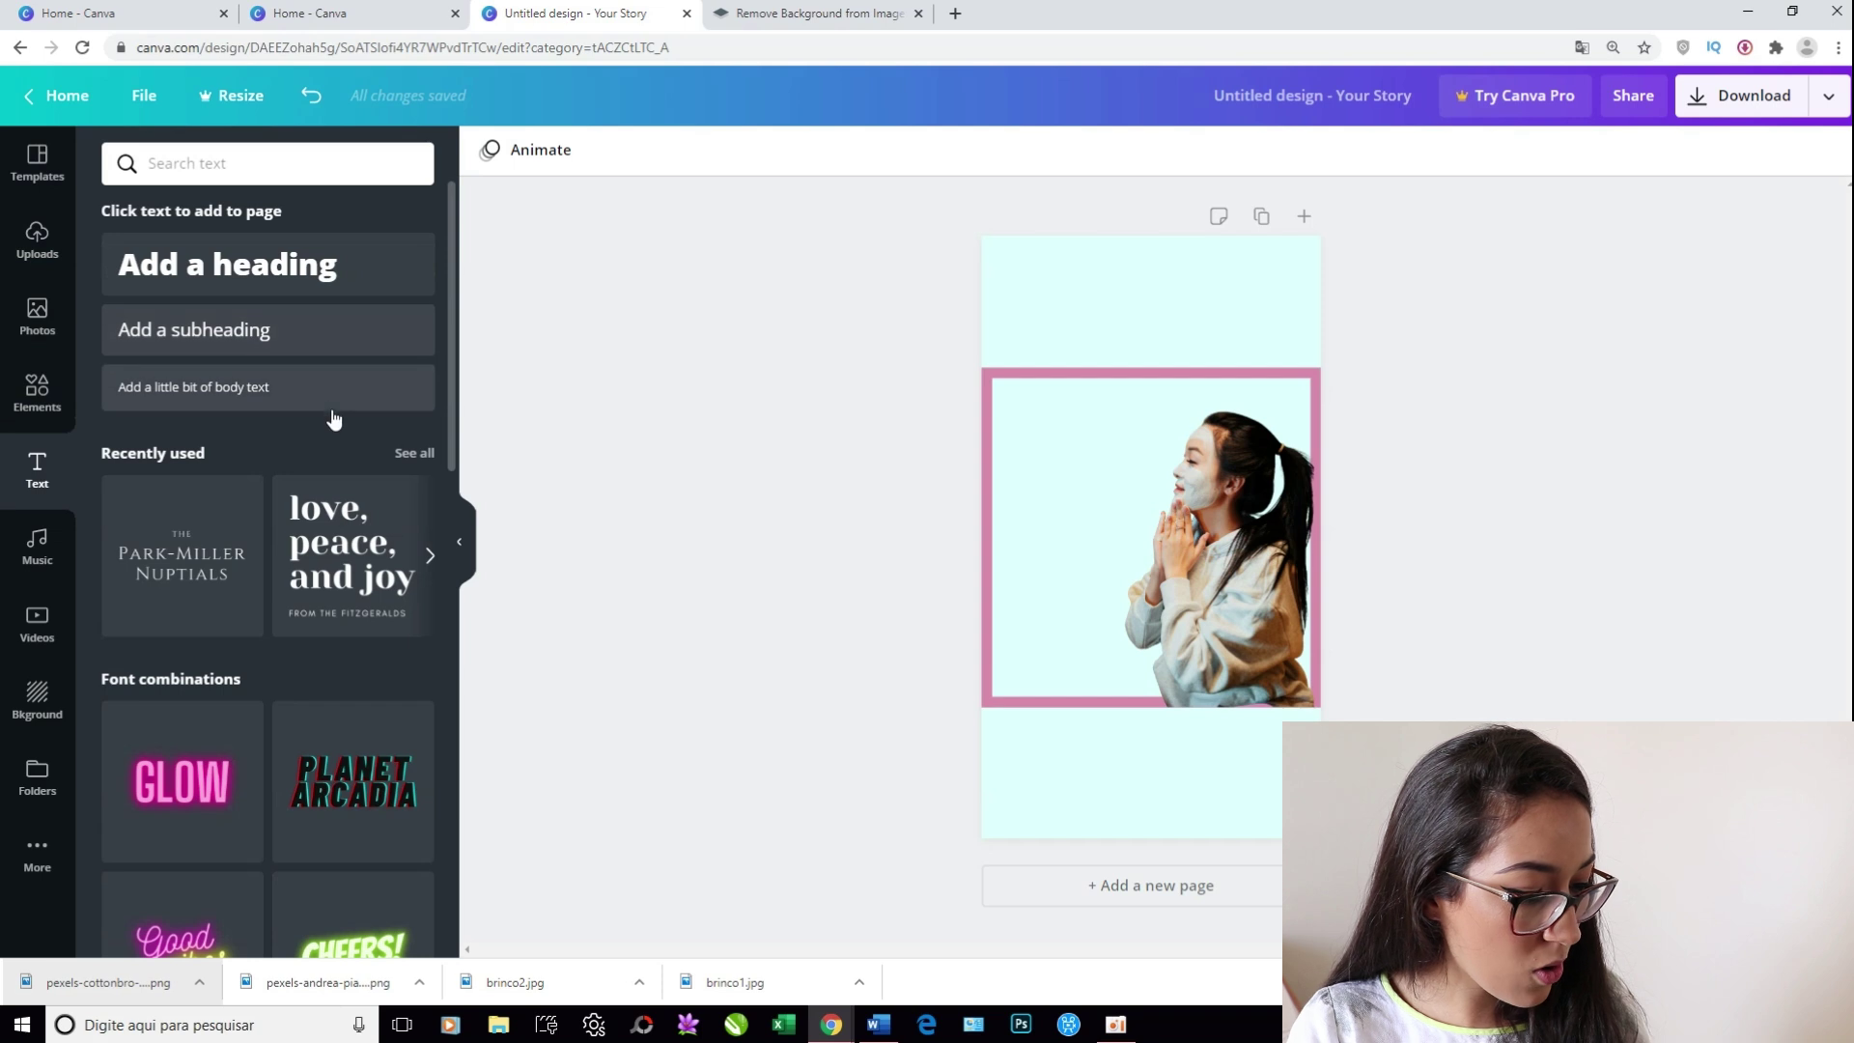
{"action": "scroll", "coordinate": [363, 666], "scroll_direction": "down", "scroll_amount": 3}
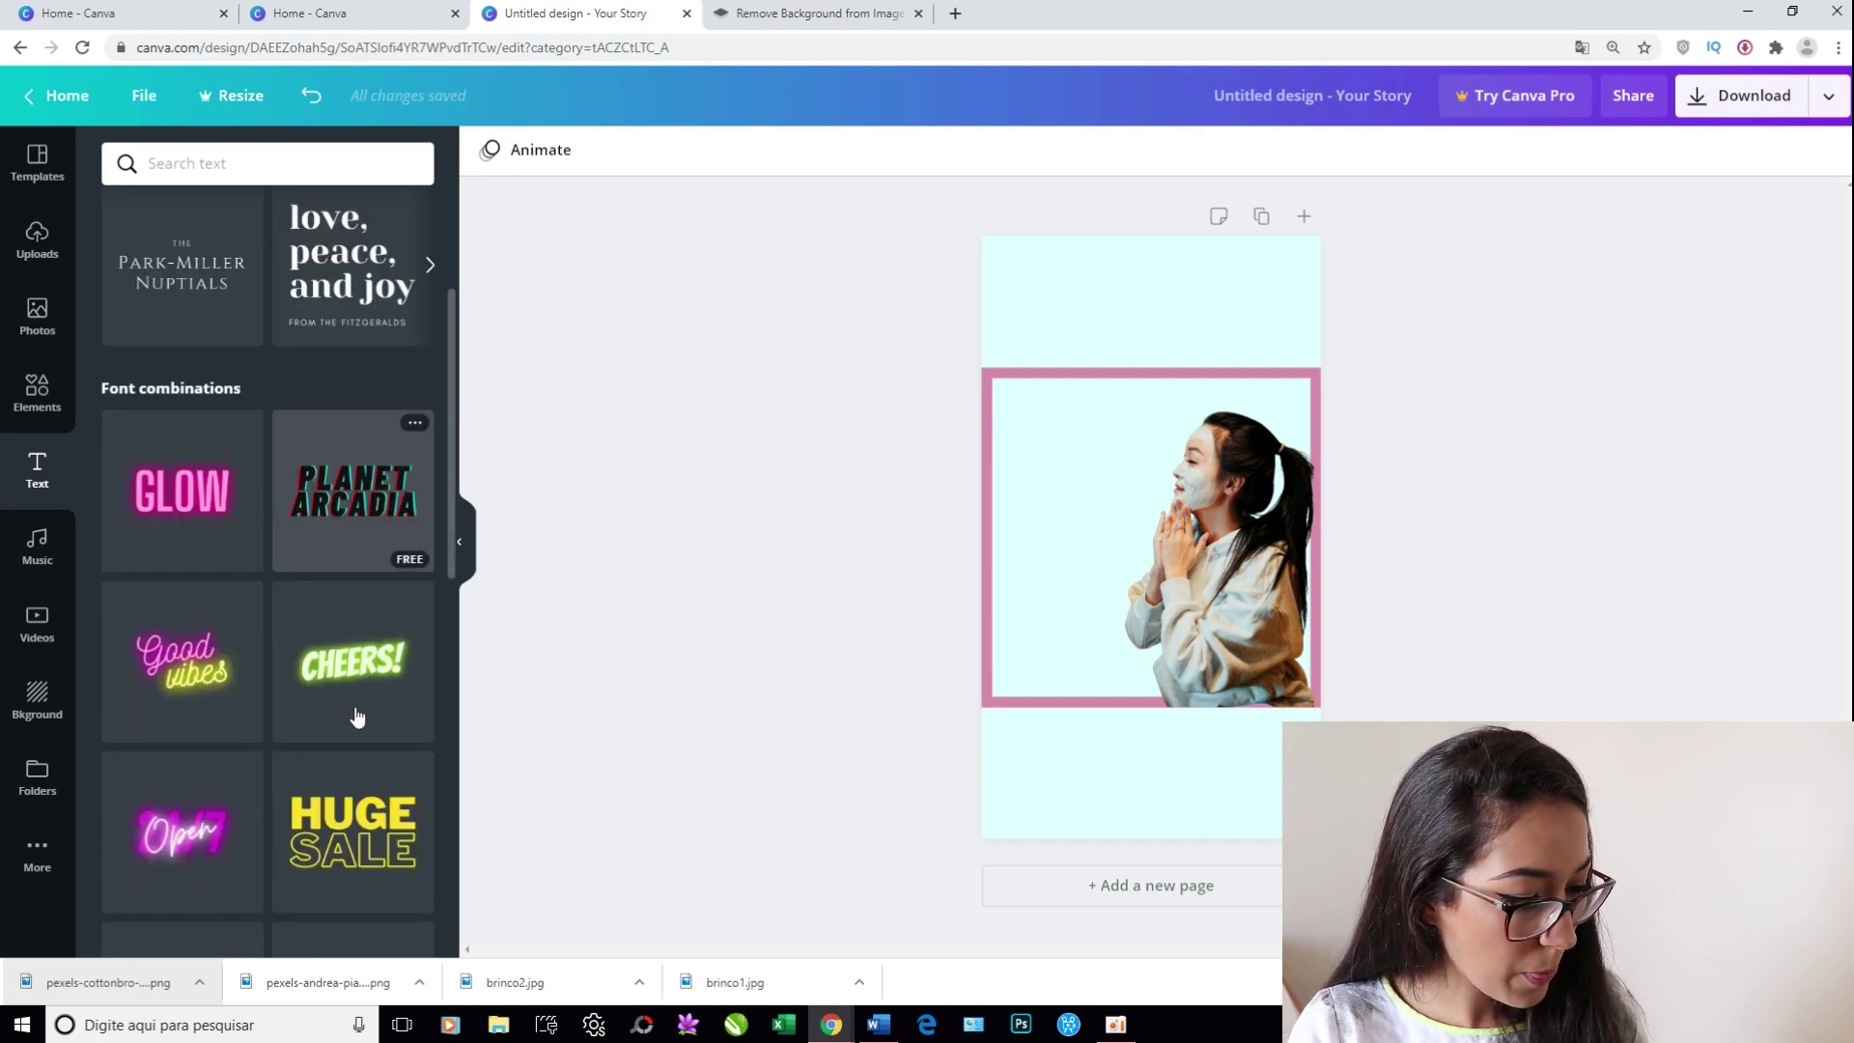
{"action": "scroll", "coordinate": [358, 715], "scroll_direction": "down", "scroll_amount": 1}
{"action": "left_click", "coordinate": [182, 394]}
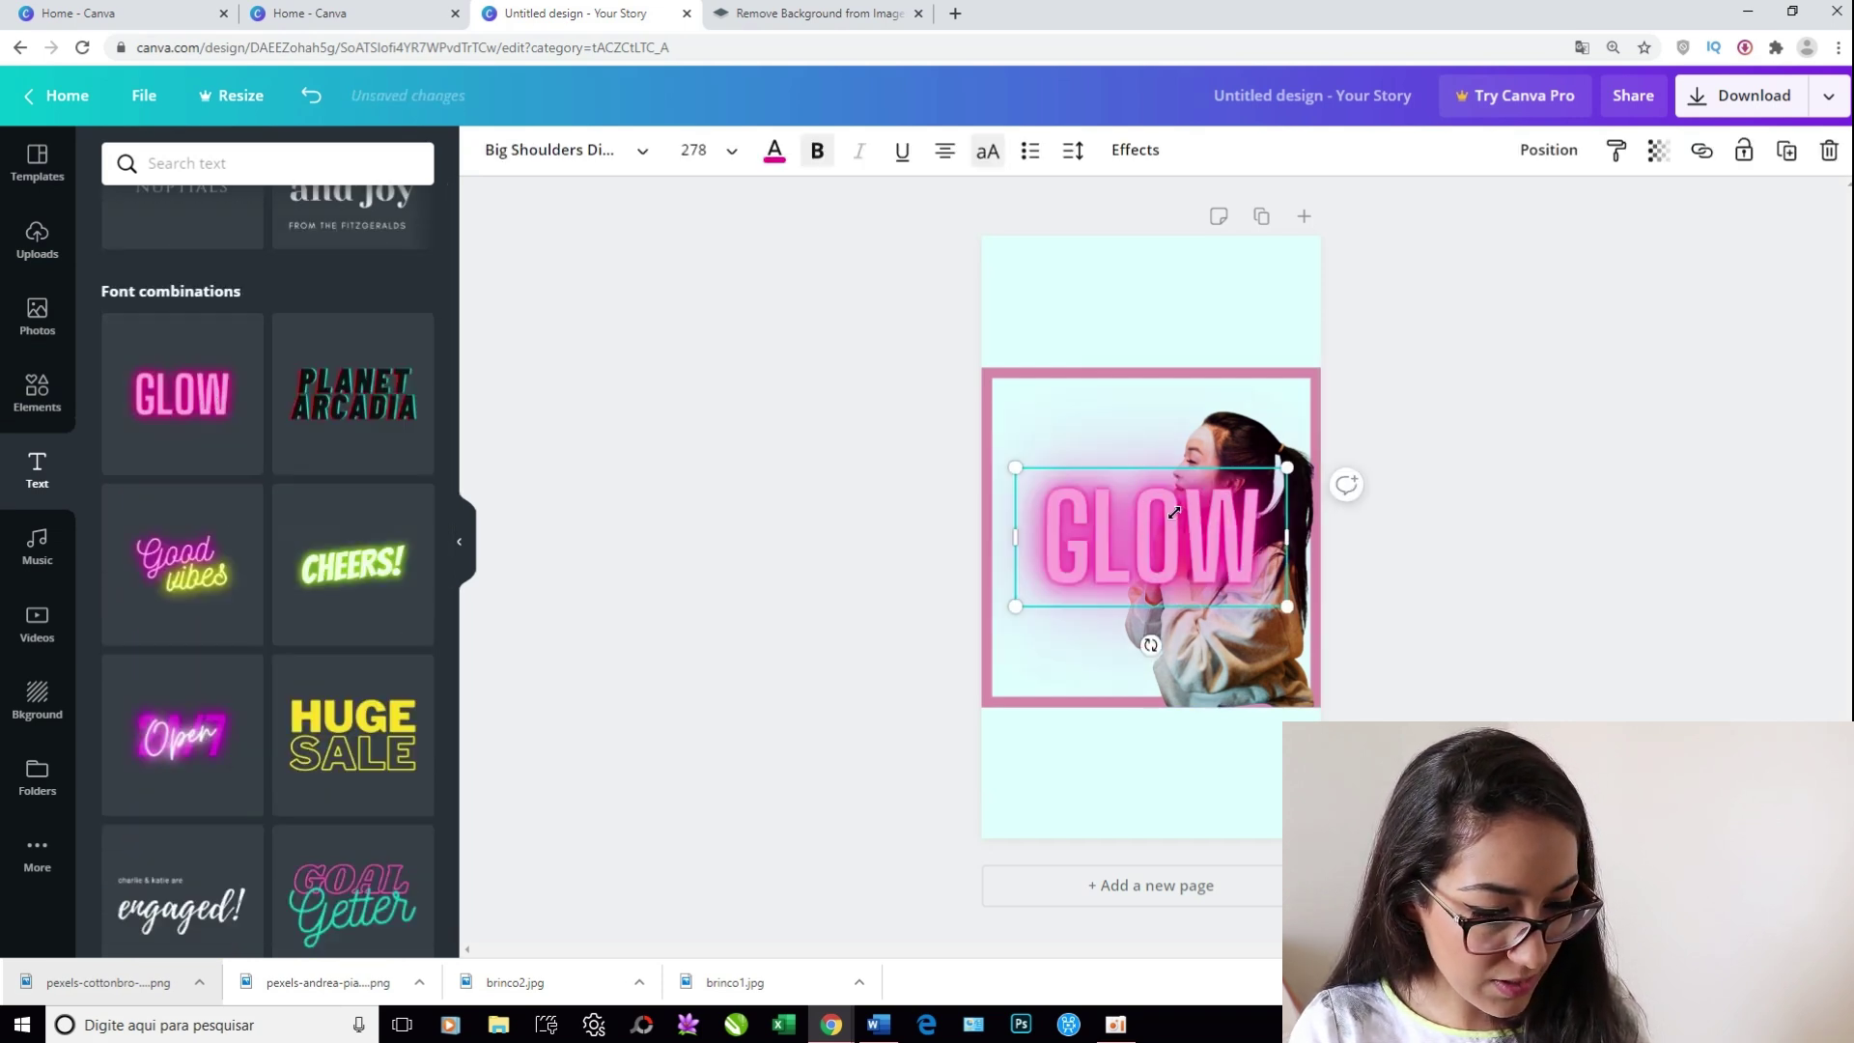
{"action": "left_click_drag", "start_coordinate": [1287, 467], "coordinate": [1202, 521]}
{"action": "left_click_drag", "start_coordinate": [1103, 555], "coordinate": [1091, 442]}
{"action": "left_click_drag", "start_coordinate": [1180, 508], "coordinate": [1162, 499]}
Set the GLOW text's Neon intensity to 100 and its colour to magenta #af2678
{"action": "left_click", "coordinate": [1134, 150]}
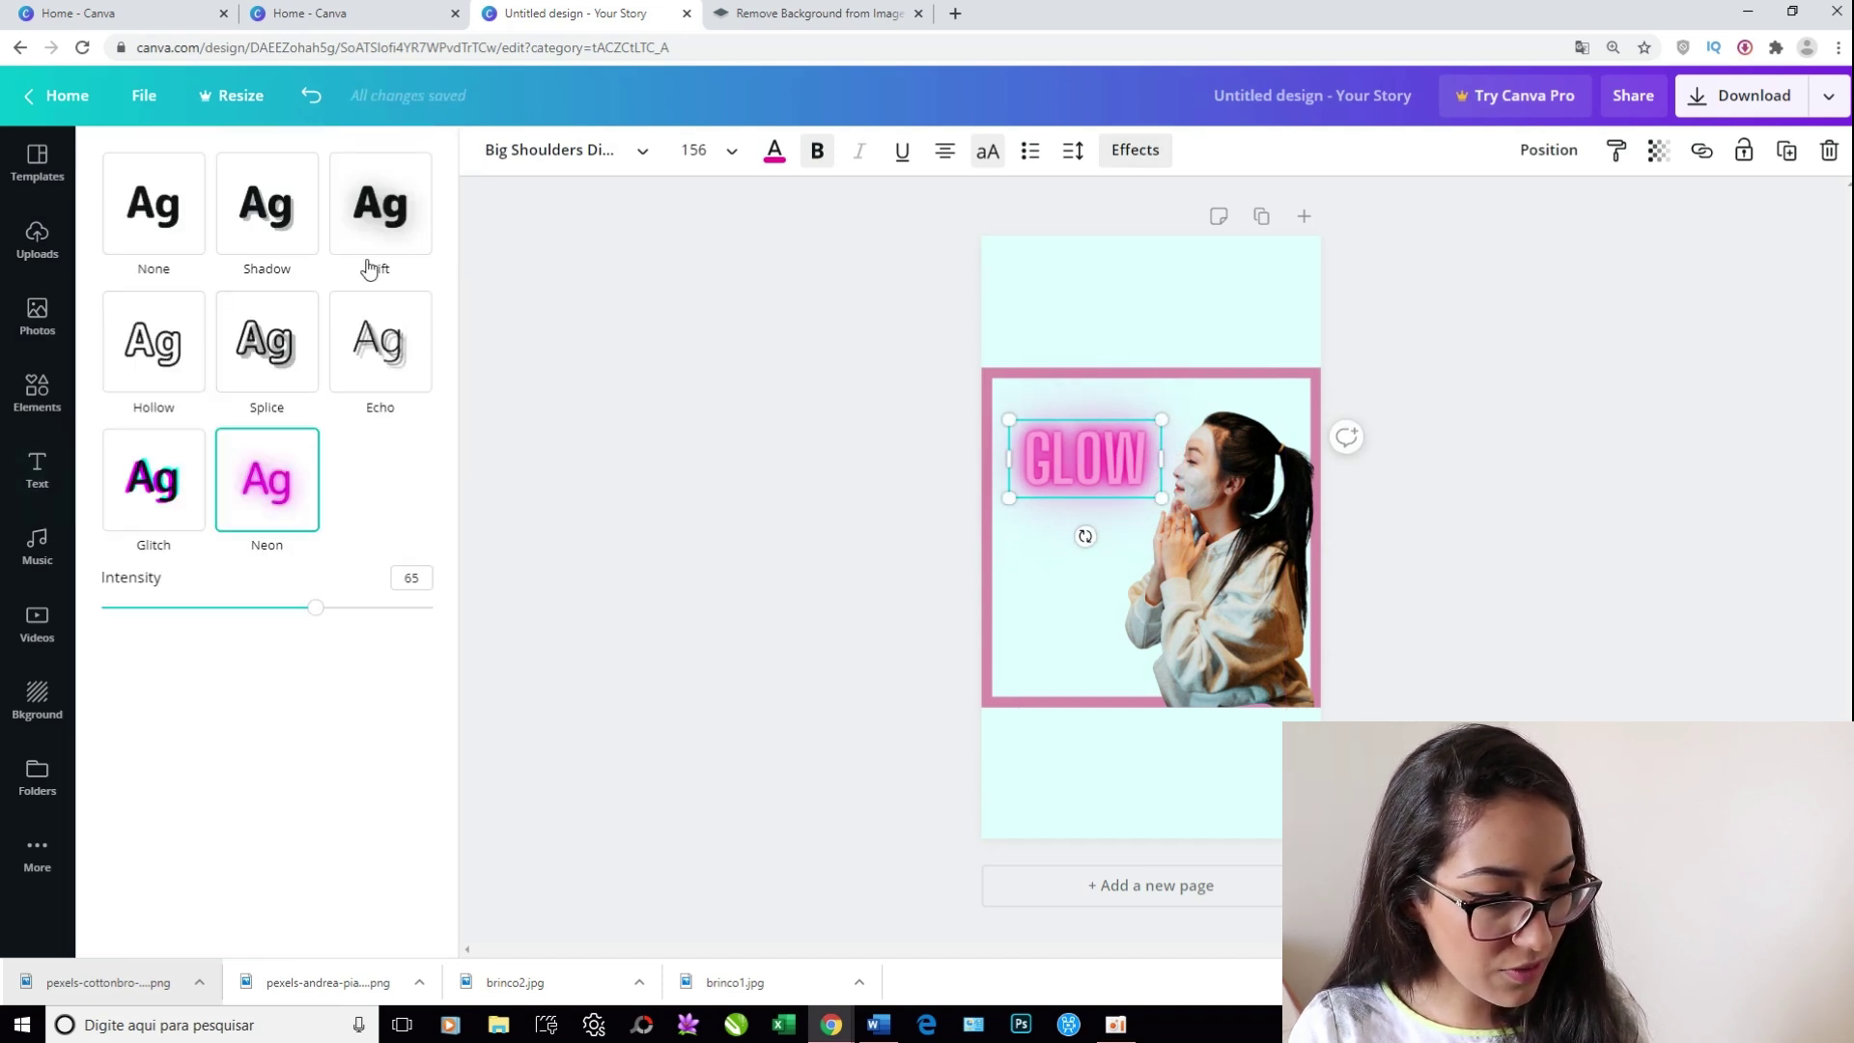
{"action": "left_click_drag", "start_coordinate": [314, 610], "coordinate": [496, 616]}
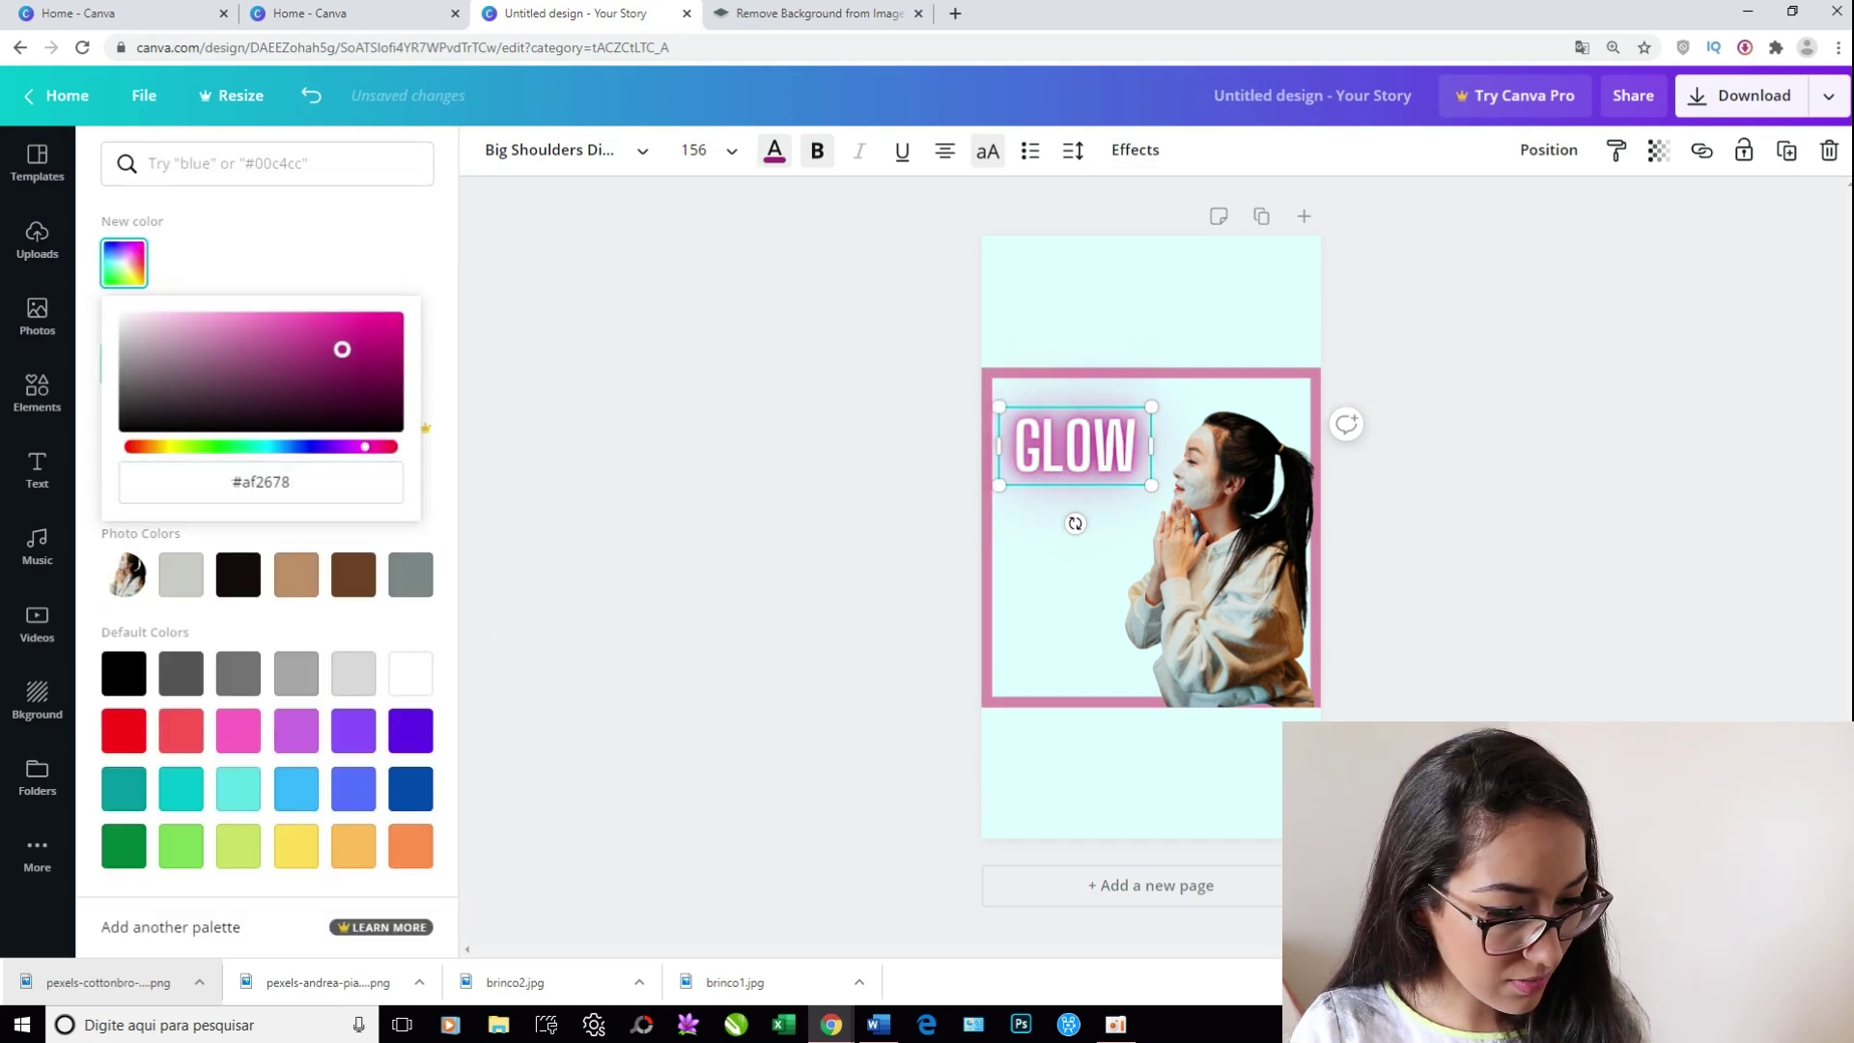
Replace GLOW with SKINCARE, widen the text box to fit it on one line and reduce it to about size 139
{"action": "double_click", "coordinate": [1078, 442]}
{"action": "type", "text": "SKINCARE"}
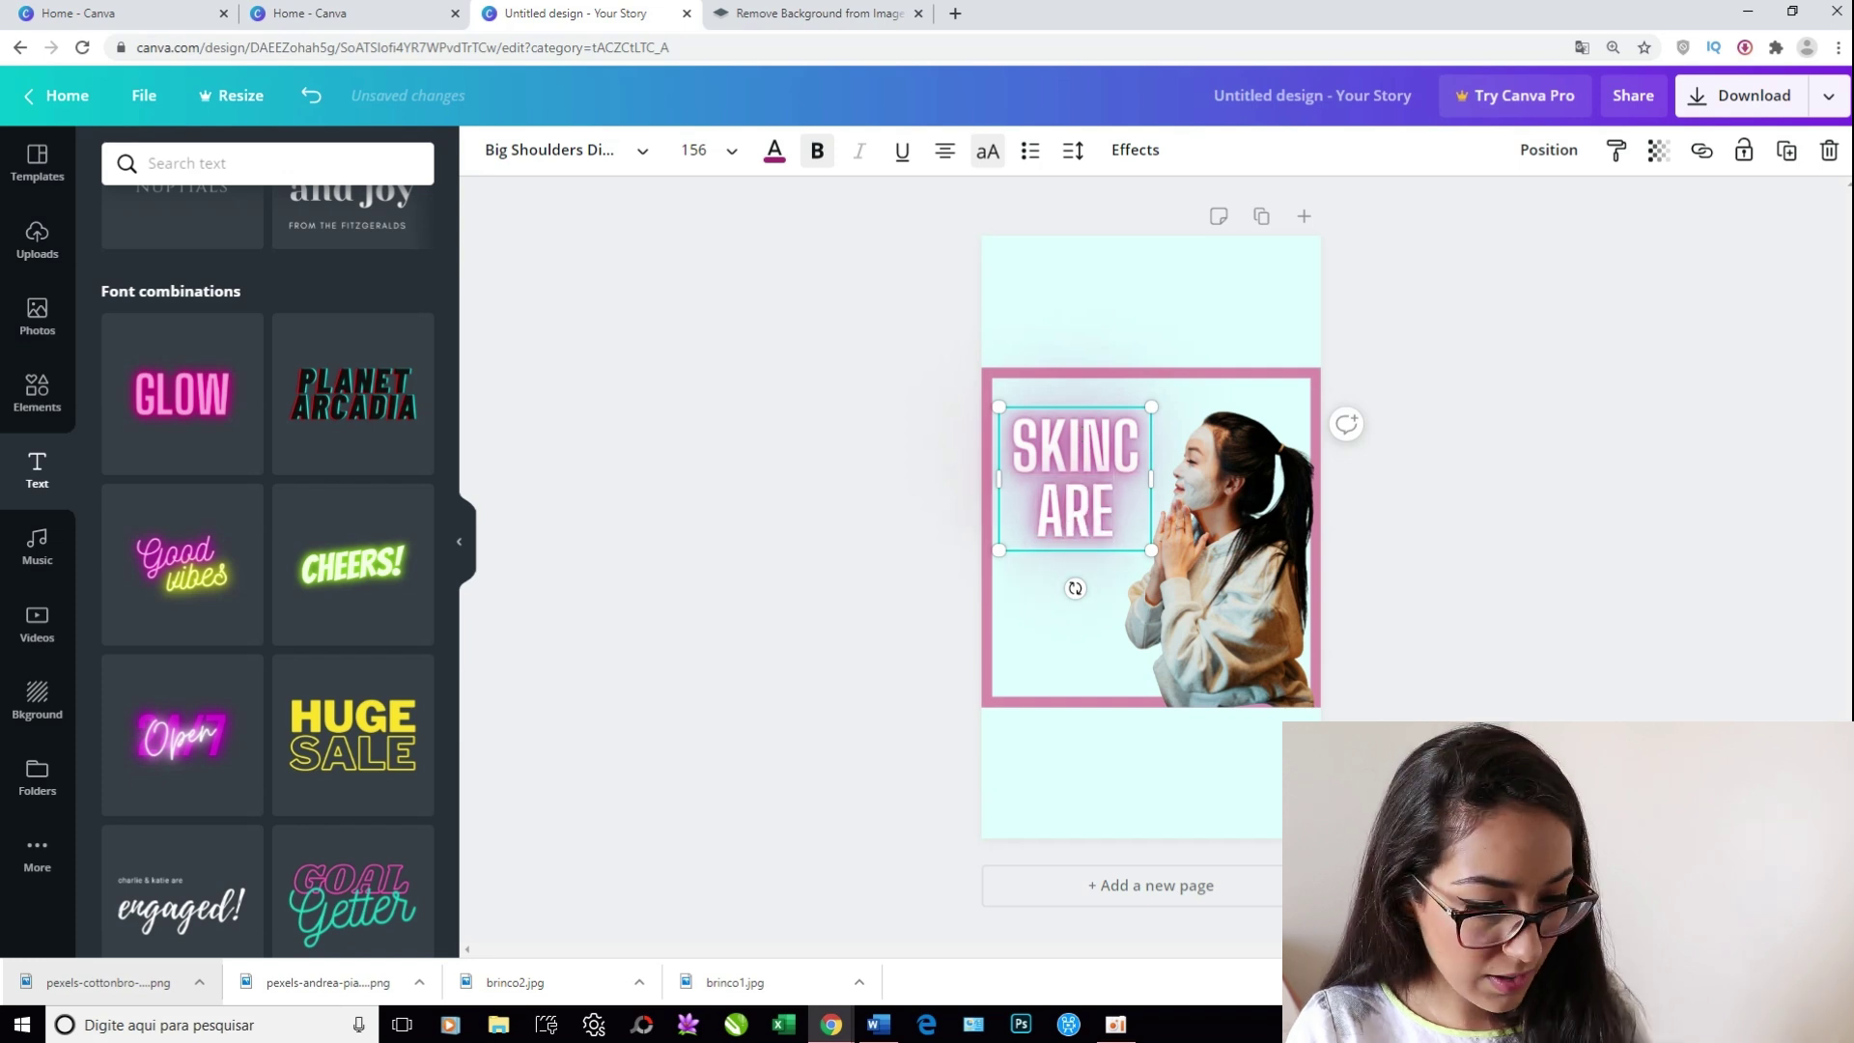
{"action": "left_click_drag", "start_coordinate": [1151, 407], "coordinate": [1221, 412]}
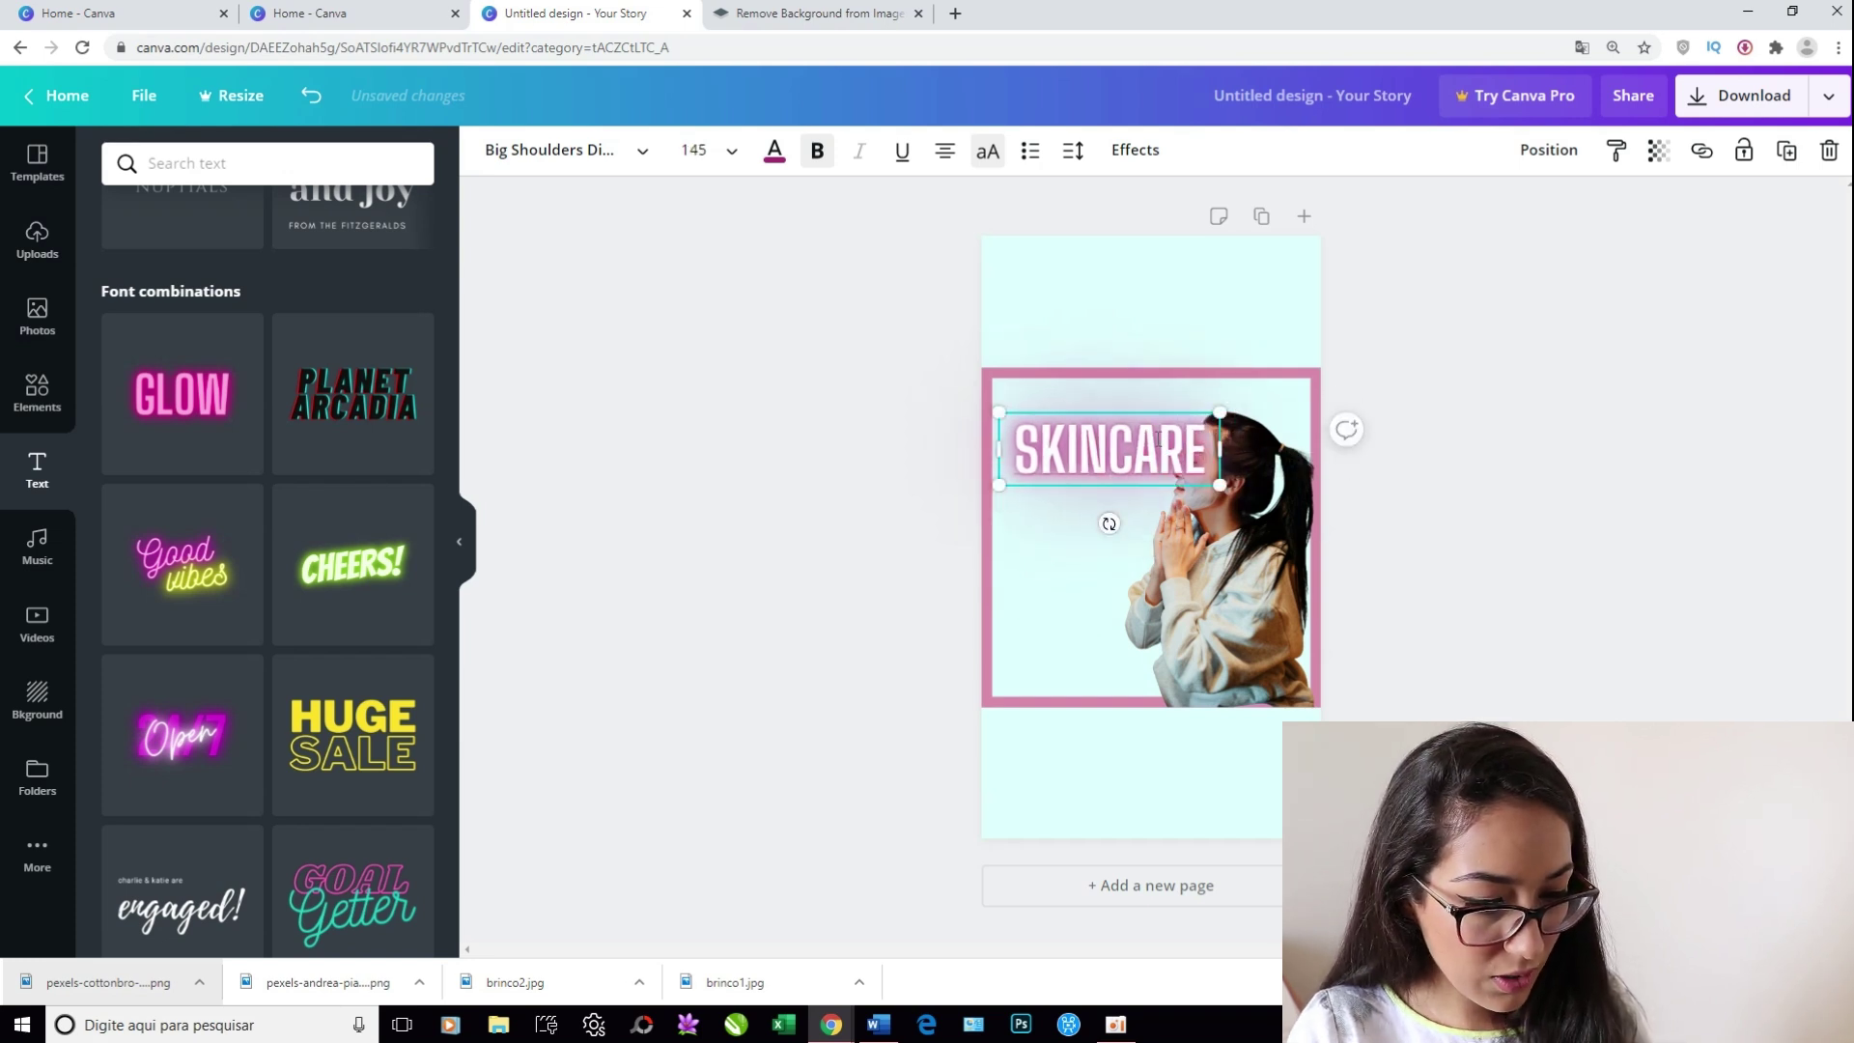
{"action": "left_click", "coordinate": [1445, 480]}
{"action": "left_click", "coordinate": [1197, 439]}
{"action": "left_click_drag", "start_coordinate": [1221, 413], "coordinate": [1145, 450]}
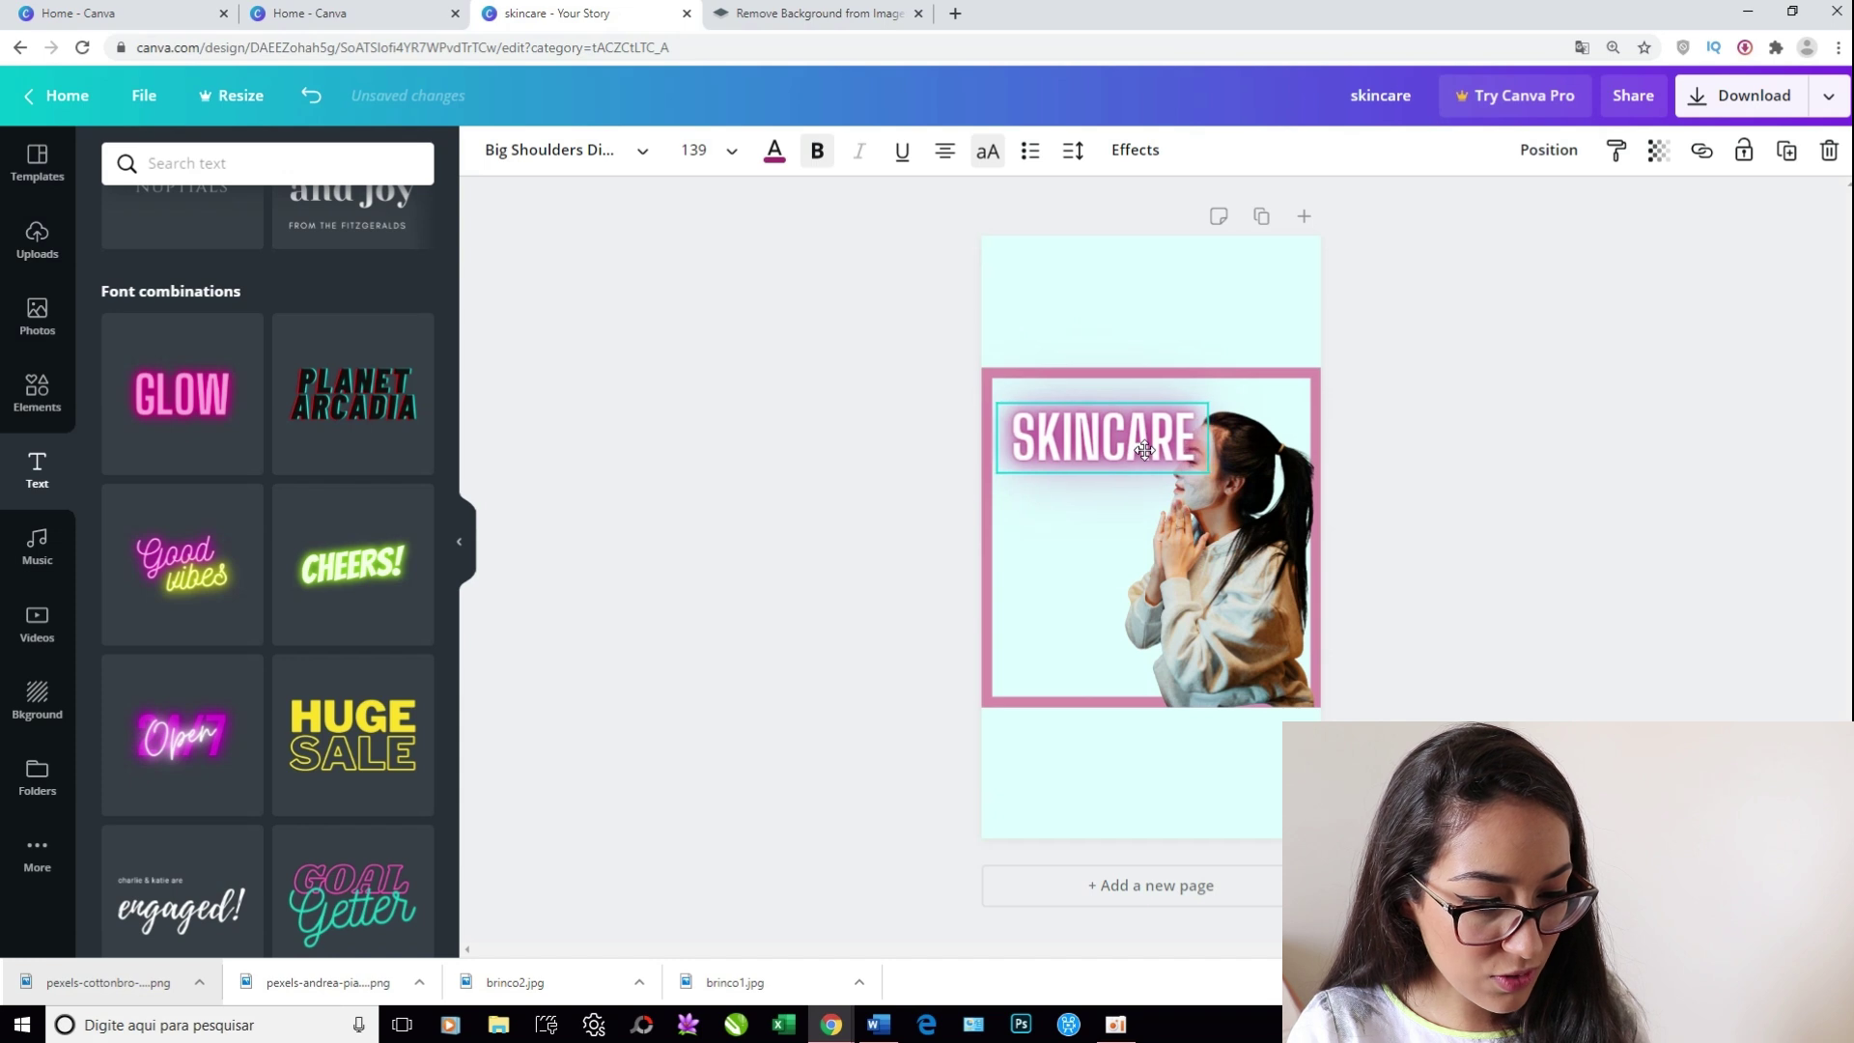
{"action": "left_click", "coordinate": [1591, 507]}
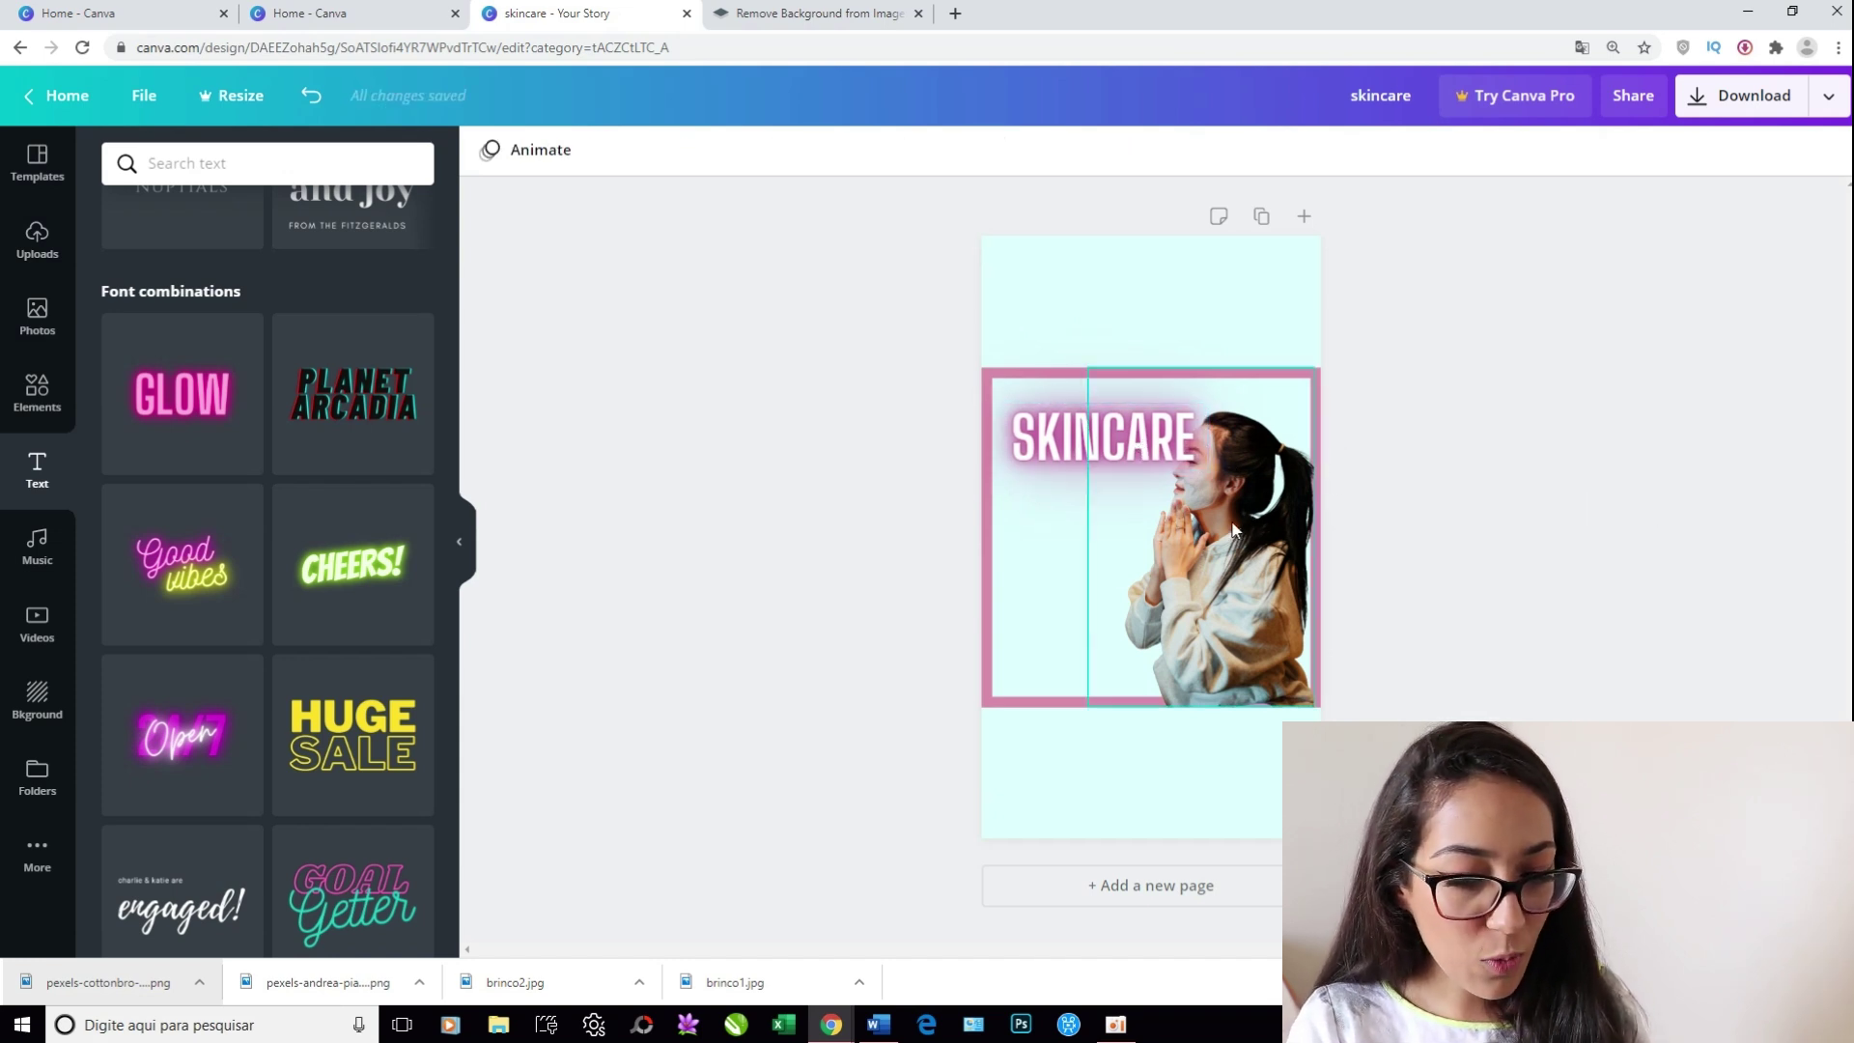
Send the SKINCARE heading backward so it sits behind the woman's cutout
{"action": "left_click", "coordinate": [1140, 425]}
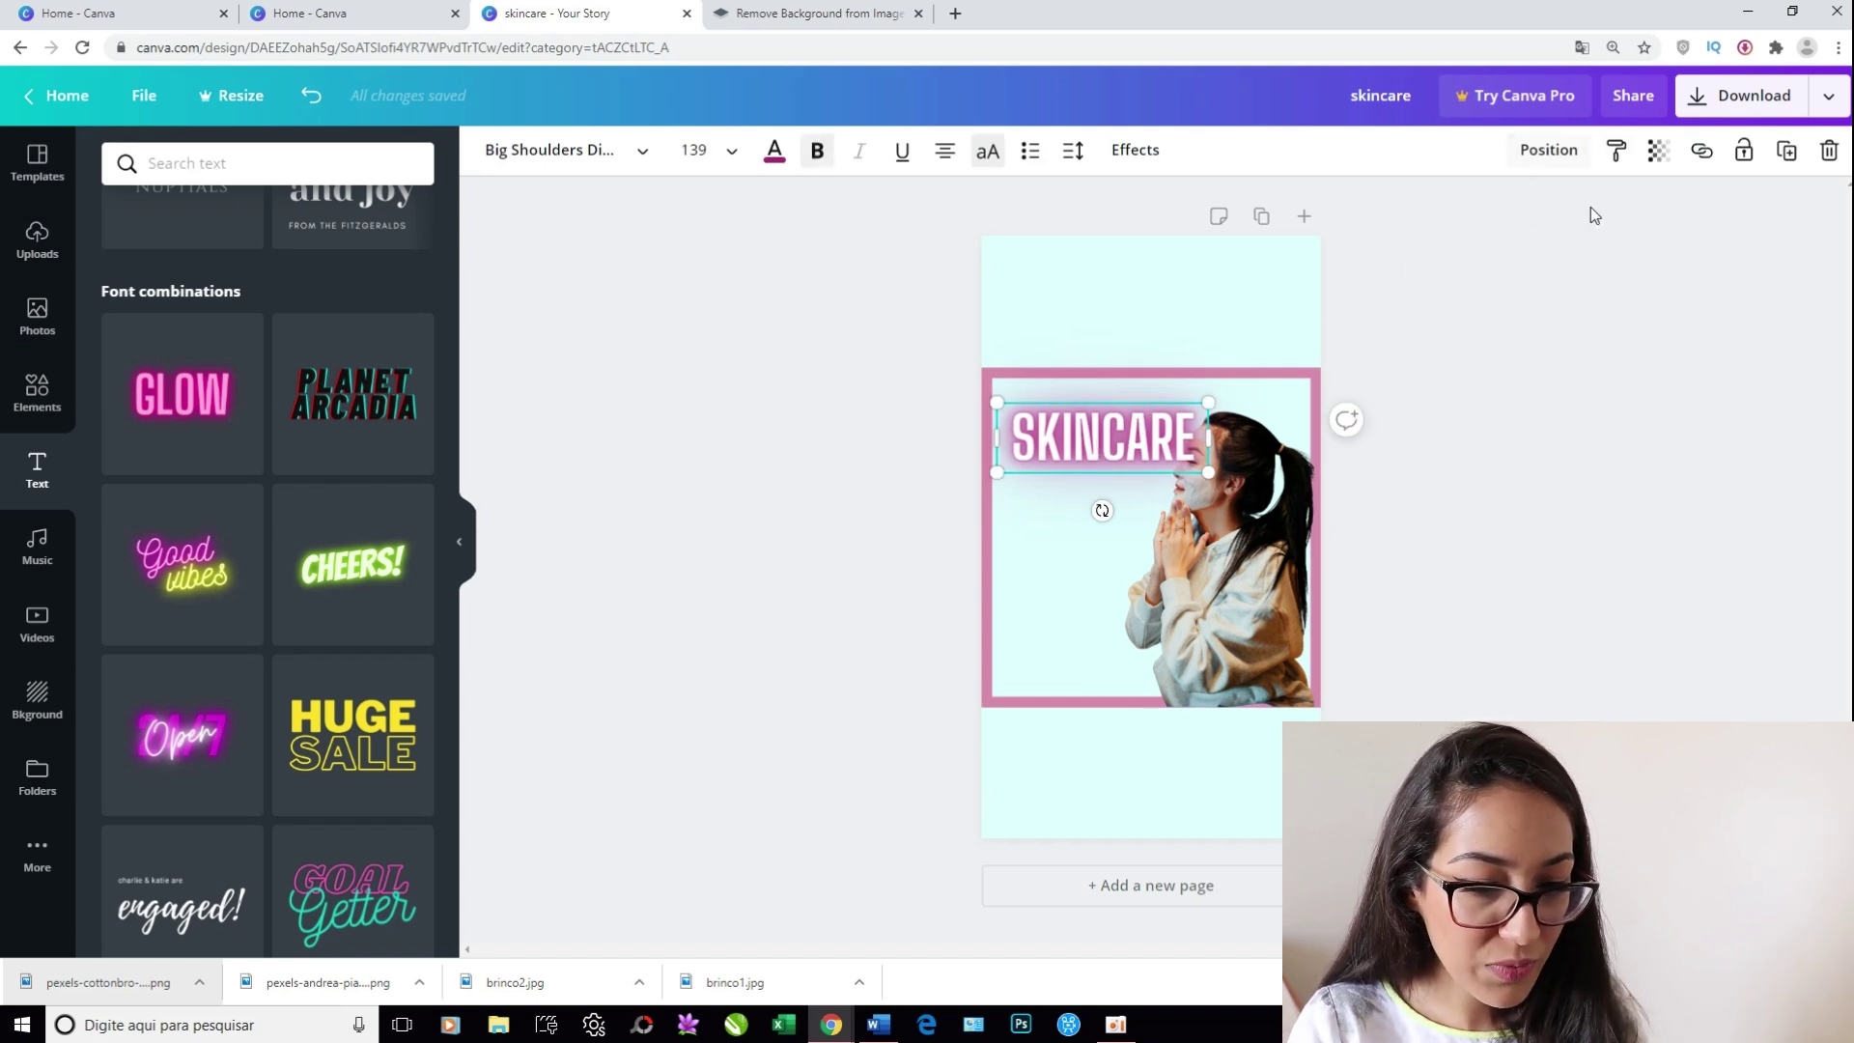
{"action": "left_click", "coordinate": [1548, 150]}
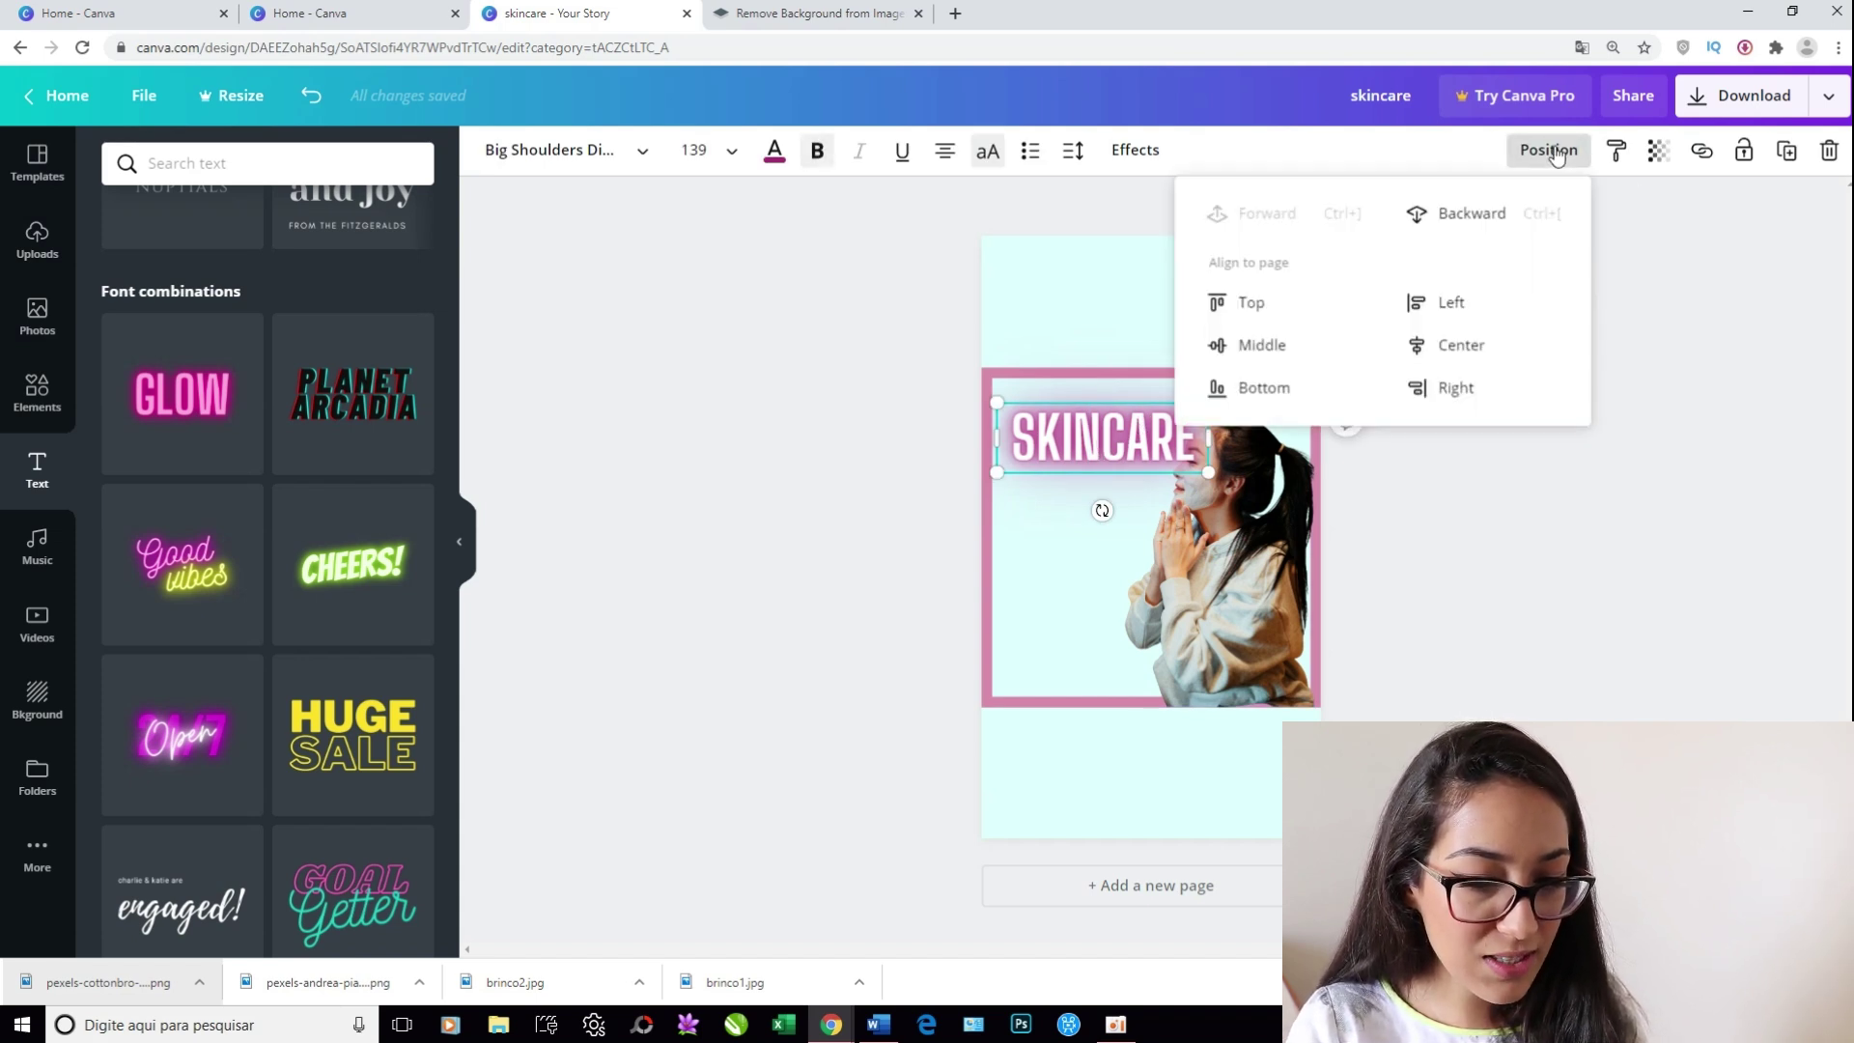
{"action": "left_click", "coordinate": [1500, 230]}
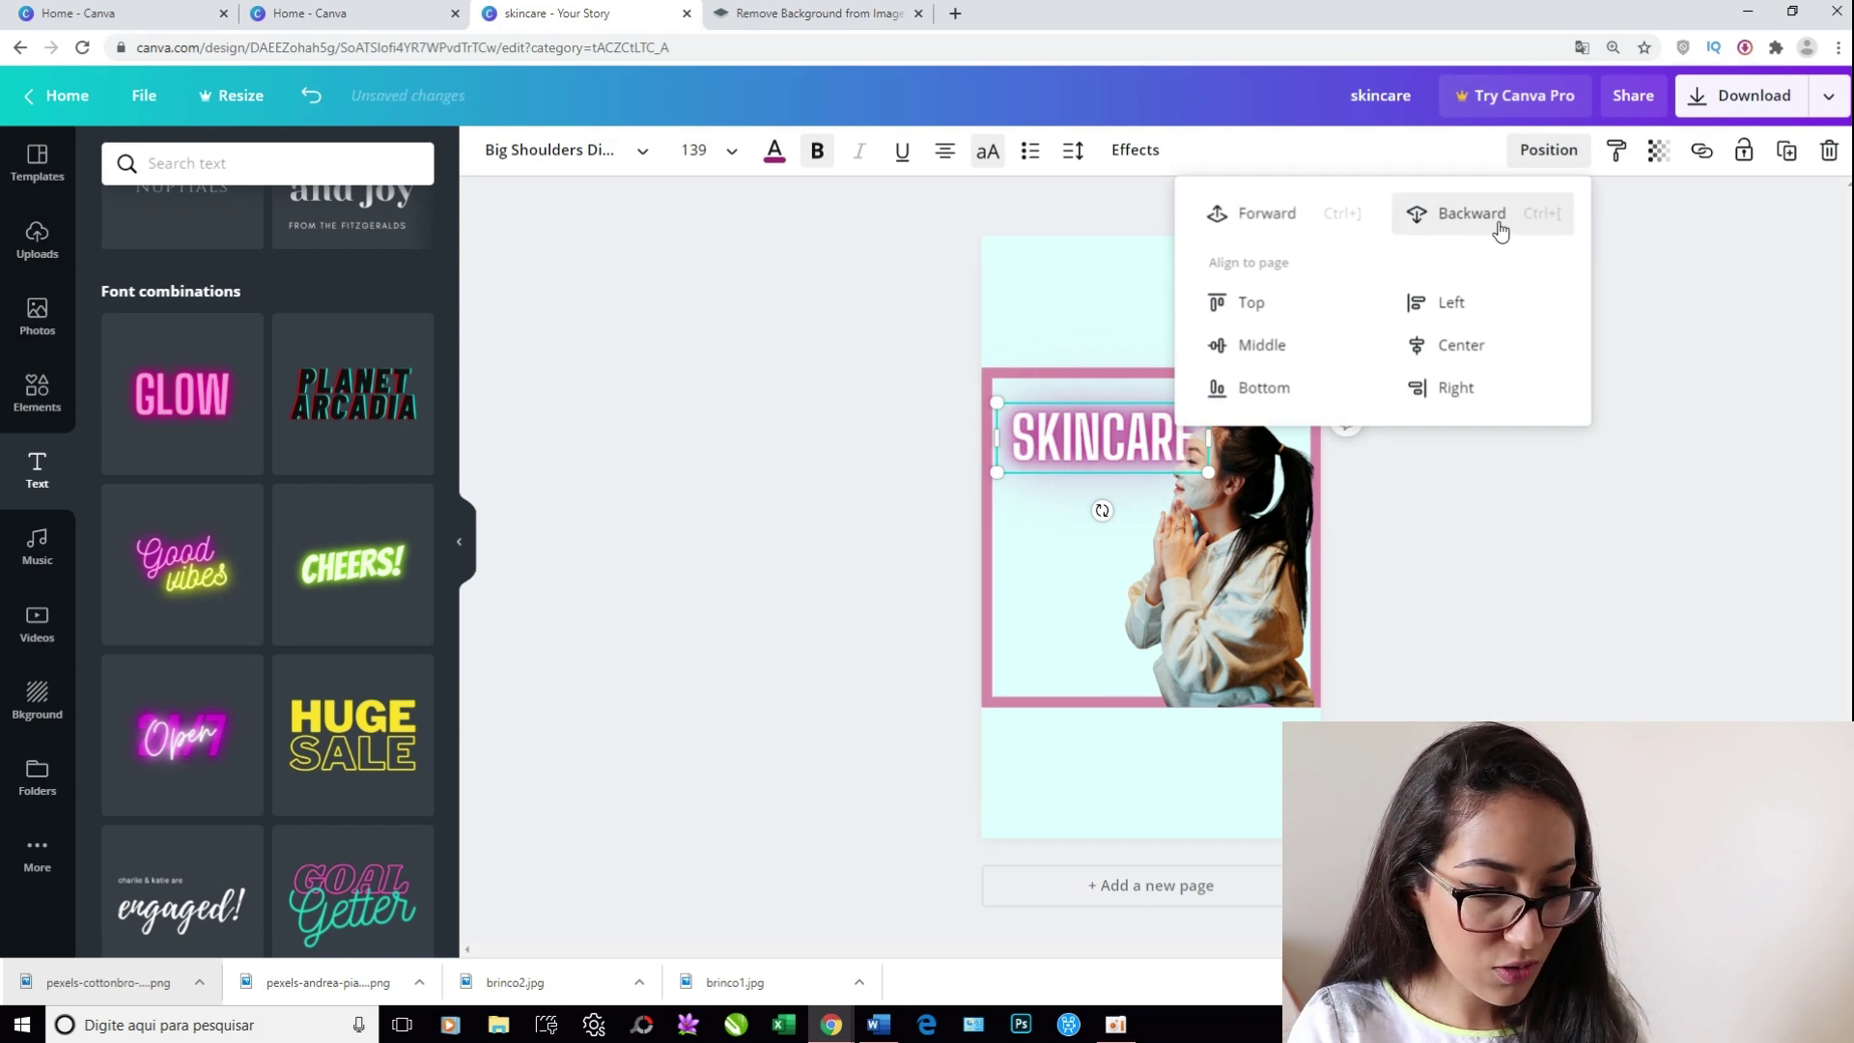
{"action": "left_click", "coordinate": [1552, 446]}
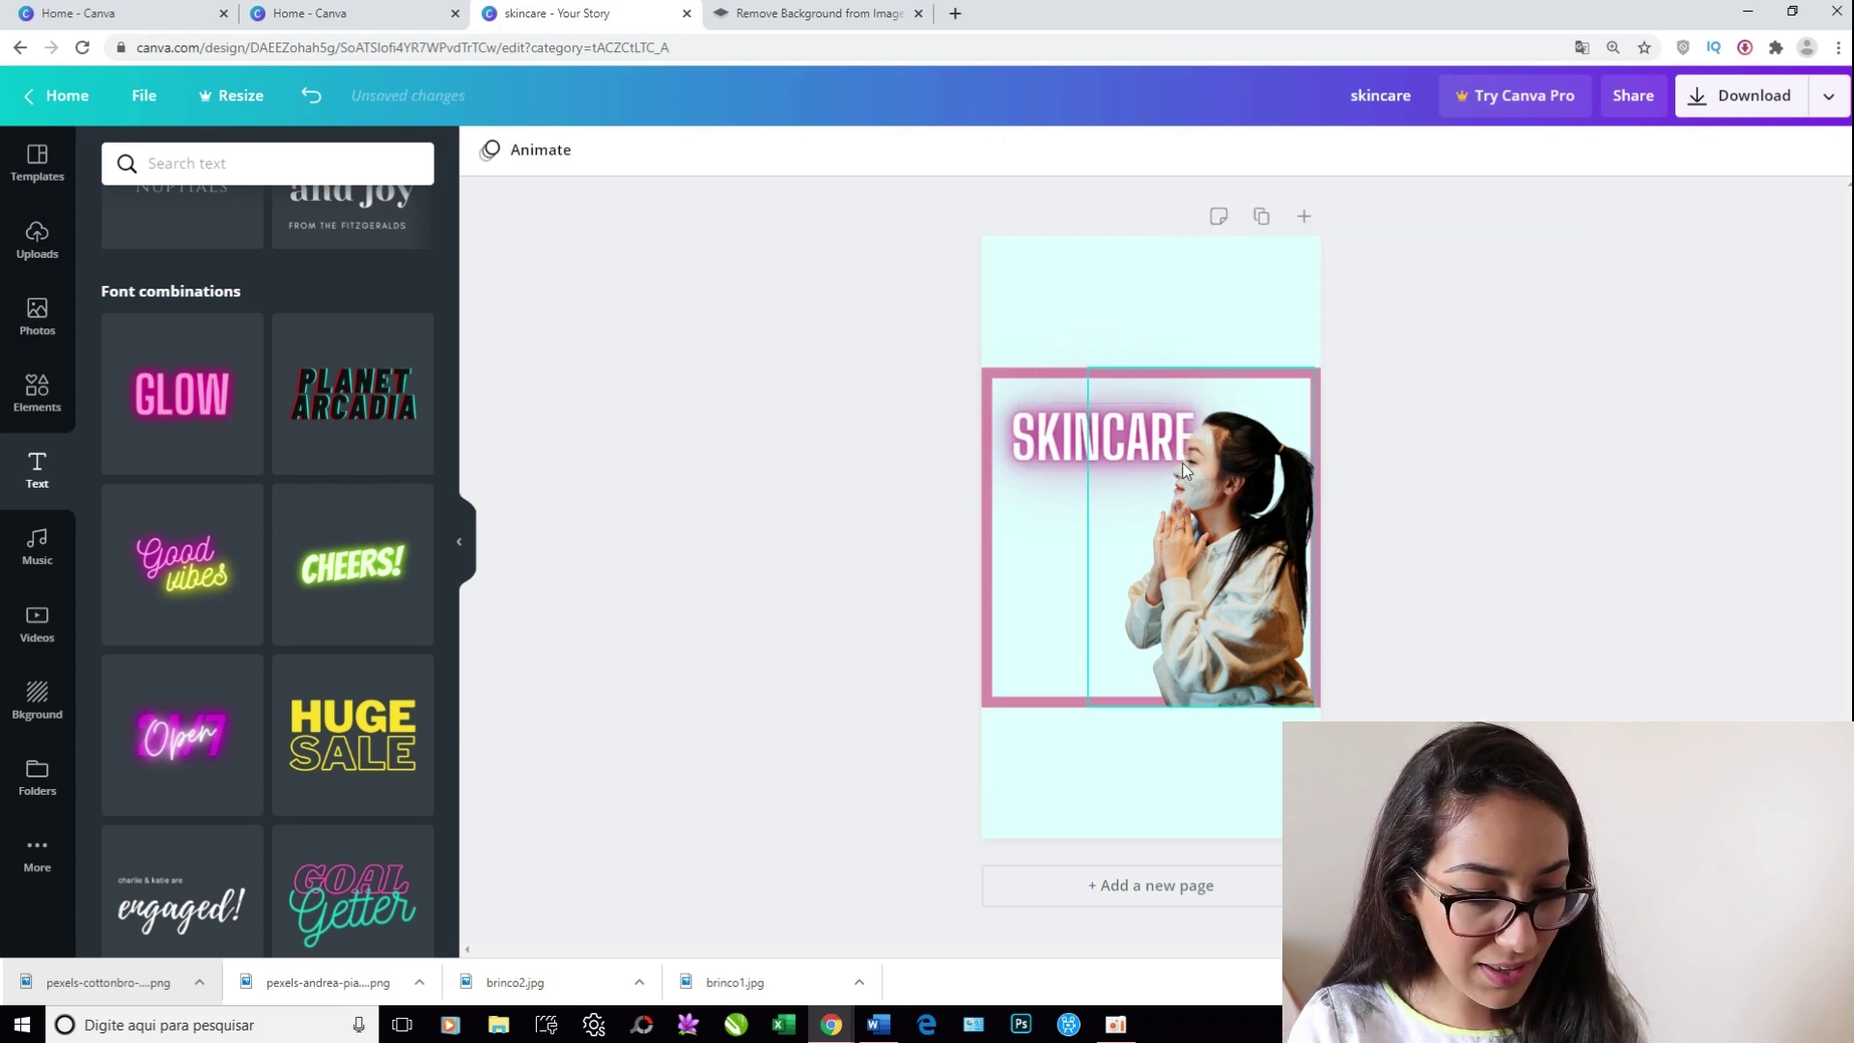
Add the text Matutino in white Poppins Light at about size 75 and place it below the SKINCARE heading
{"action": "left_click", "coordinate": [1189, 412]}
{"action": "type", "text": "tMatutino"}
{"action": "left_click", "coordinate": [560, 150]}
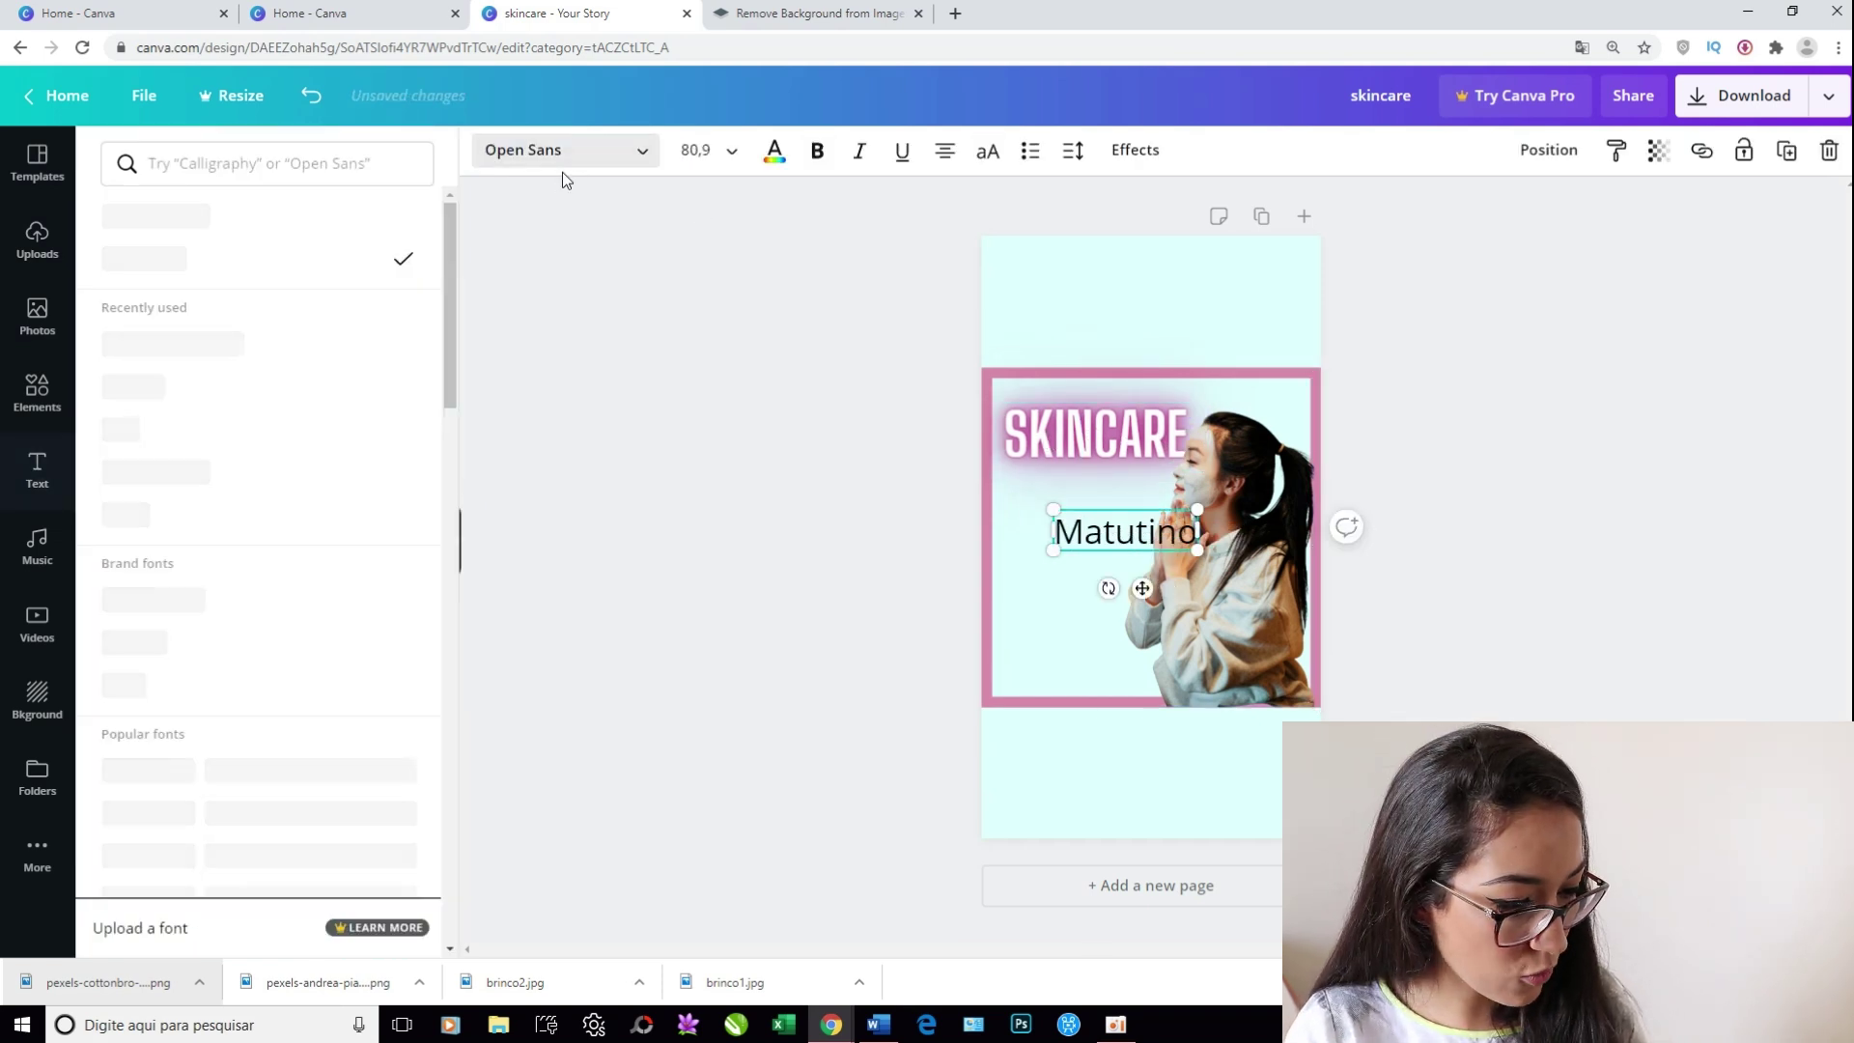
{"action": "left_click", "coordinate": [154, 470]}
{"action": "left_click_drag", "start_coordinate": [1053, 552], "coordinate": [1083, 484]}
{"action": "left_click", "coordinate": [1135, 509]}
{"action": "left_click", "coordinate": [838, 455]}
Remove the Neon effect from the SKINCARE heading and shrink the heading
{"action": "left_click", "coordinate": [1045, 425]}
{"action": "left_click", "coordinate": [1136, 150]}
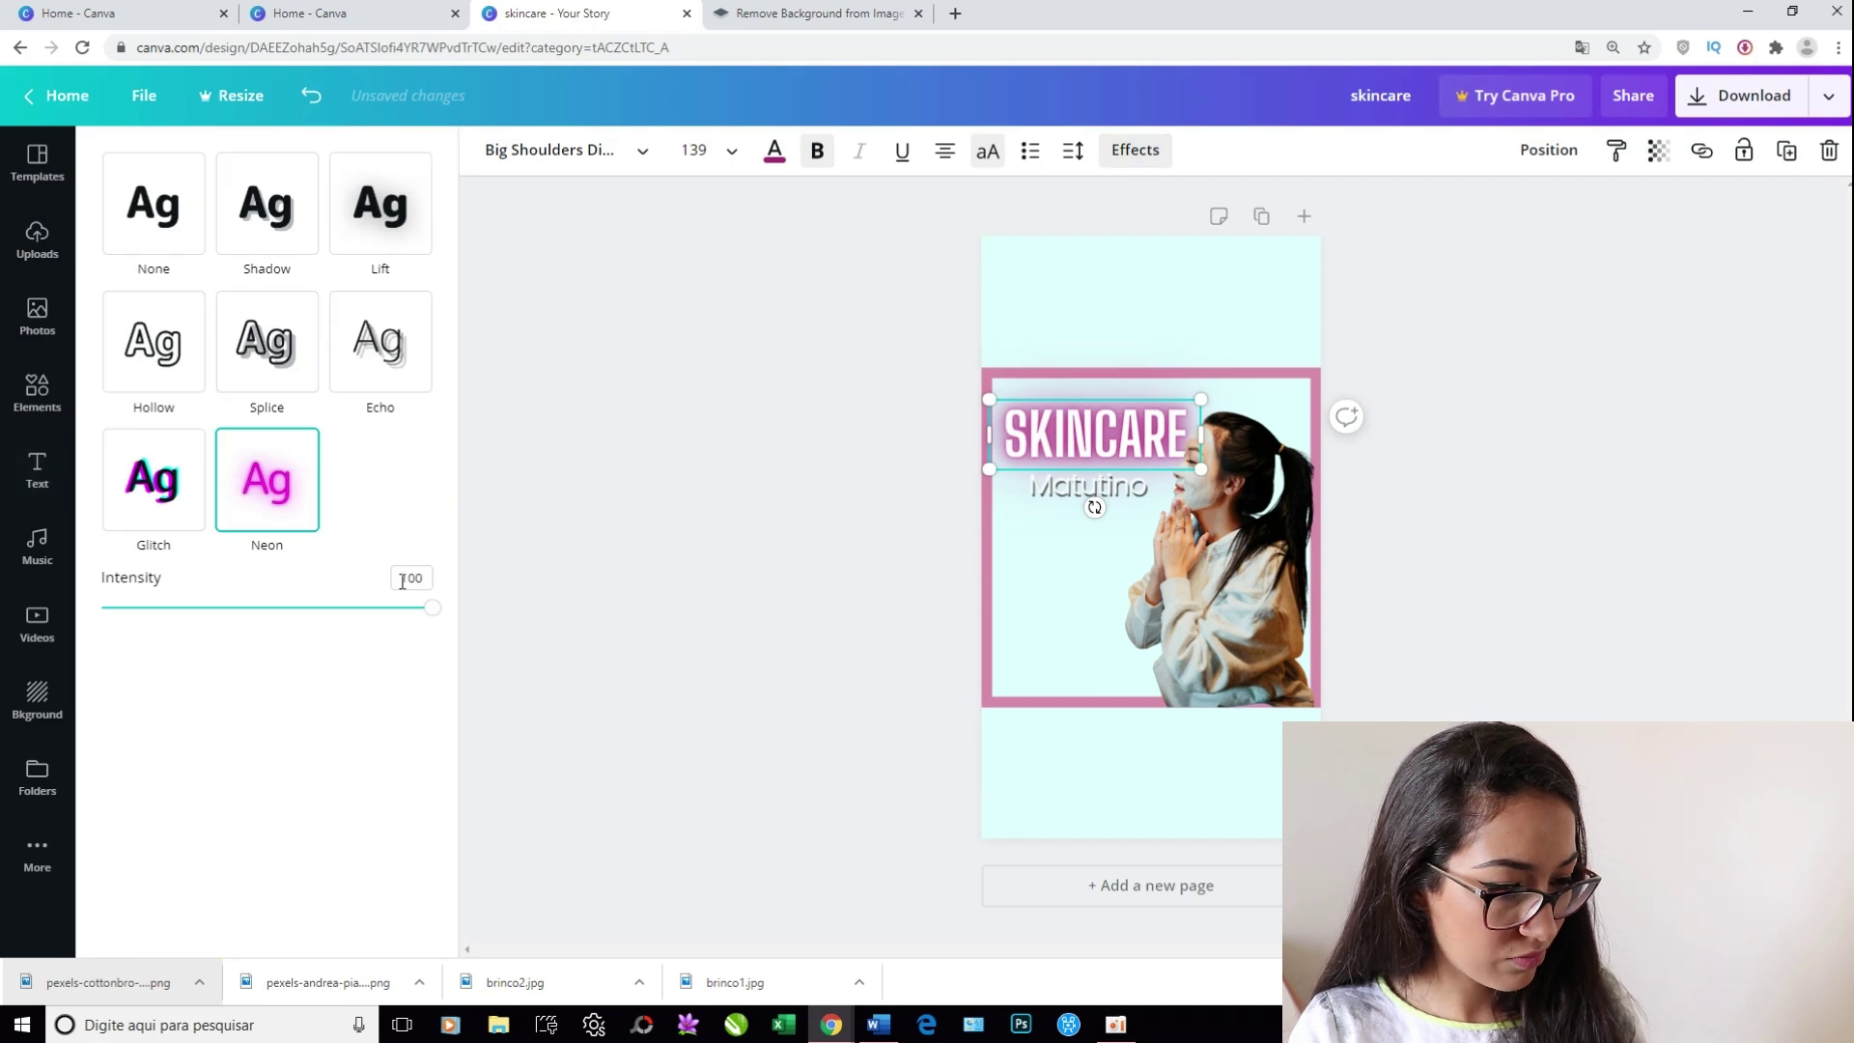
{"action": "left_click", "coordinate": [154, 204]}
{"action": "left_click", "coordinate": [1095, 435]}
{"action": "left_click", "coordinate": [1219, 435]}
{"action": "left_click_drag", "start_coordinate": [1201, 399], "coordinate": [1111, 437]}
Change the SKINCARE heading to a bold geometric sans-serif font and adjust the text layout to fit it
{"action": "left_click", "coordinate": [1091, 434]}
{"action": "left_click", "coordinate": [566, 151]}
{"action": "left_click", "coordinate": [236, 427]}
{"action": "left_click_drag", "start_coordinate": [1119, 485], "coordinate": [1182, 490]}
{"action": "left_click", "coordinate": [908, 483]}
Fit the SKINCARE heading into the frame's upper-left area up to the woman's head and colour it the frame's pink
{"action": "left_click_drag", "start_coordinate": [1057, 467], "coordinate": [1066, 430]}
{"action": "left_click_drag", "start_coordinate": [1192, 452], "coordinate": [1200, 458]}
{"action": "left_click_drag", "start_coordinate": [1073, 433], "coordinate": [1074, 430]}
{"action": "left_click", "coordinate": [774, 150]}
{"action": "left_click", "coordinate": [814, 438]}
Move Matutino directly beneath SKINCARE, remove its text effect and colour it dark grey
{"action": "left_click_drag", "start_coordinate": [1137, 500], "coordinate": [1137, 480]}
{"action": "left_click", "coordinate": [1135, 149]}
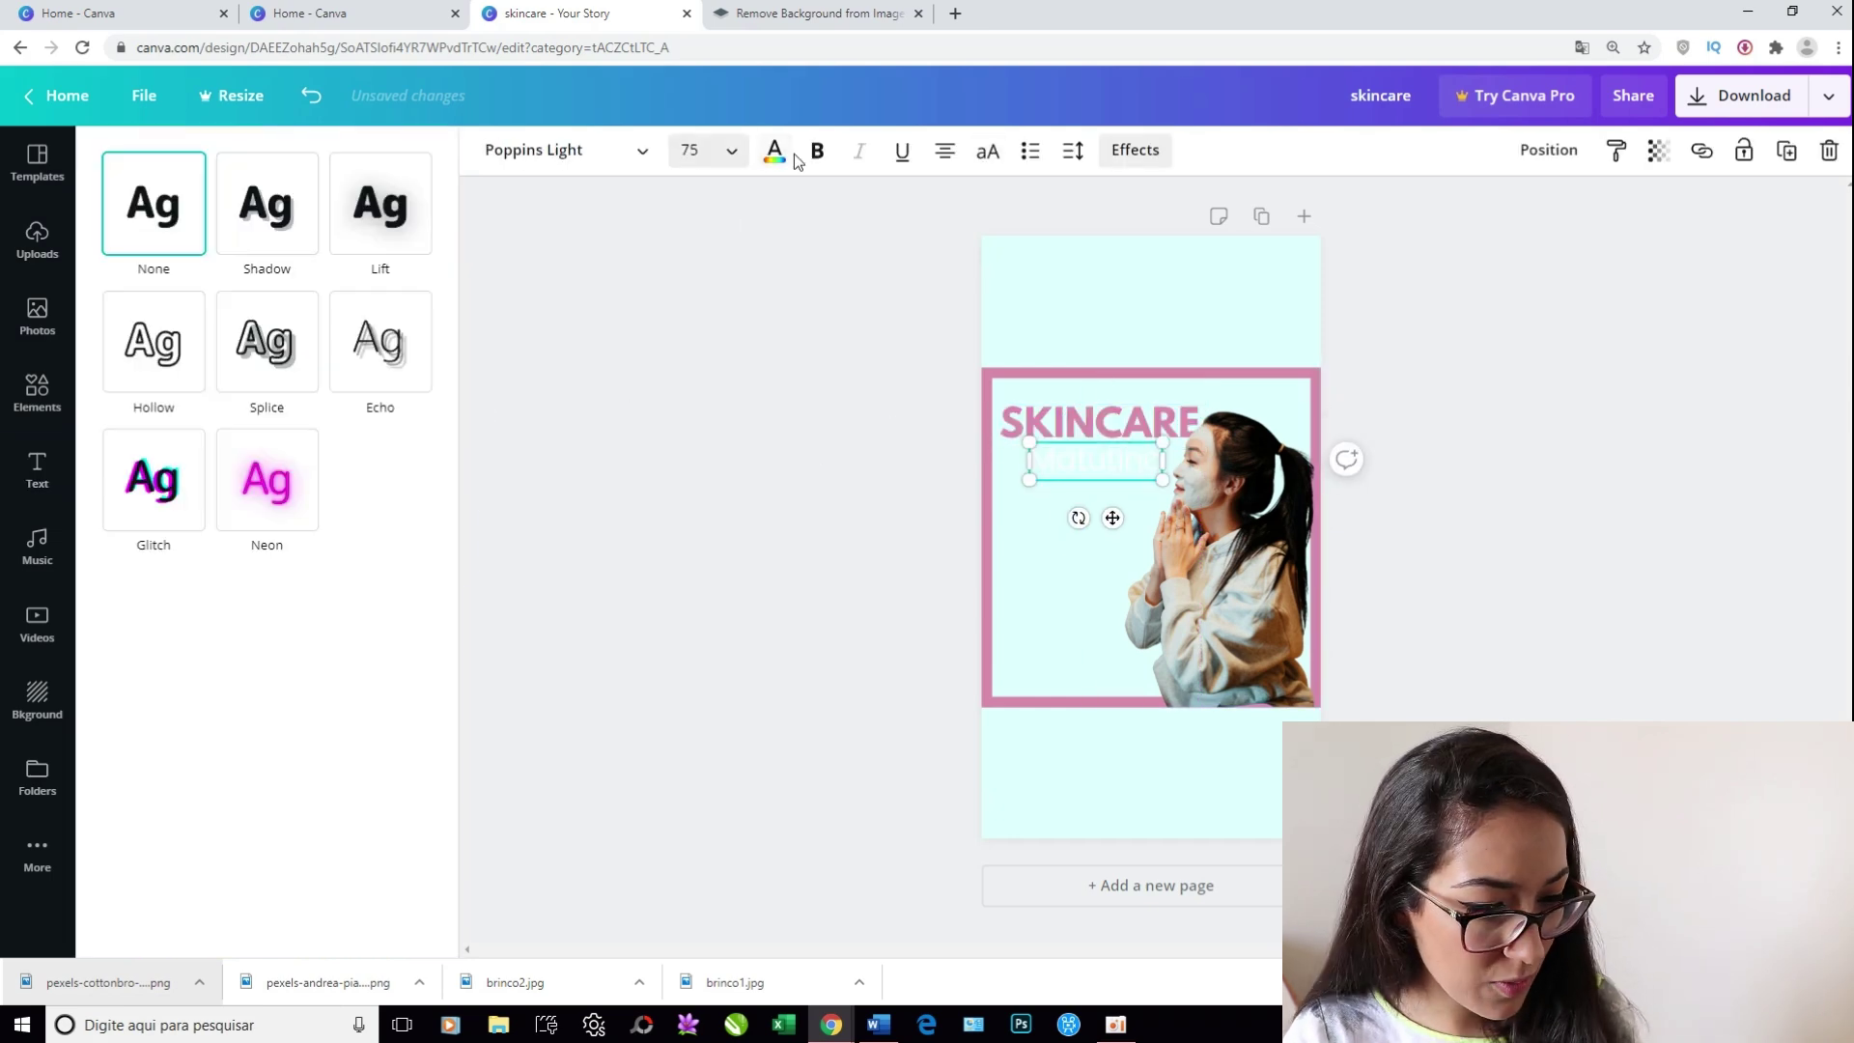
{"action": "left_click", "coordinate": [775, 155]}
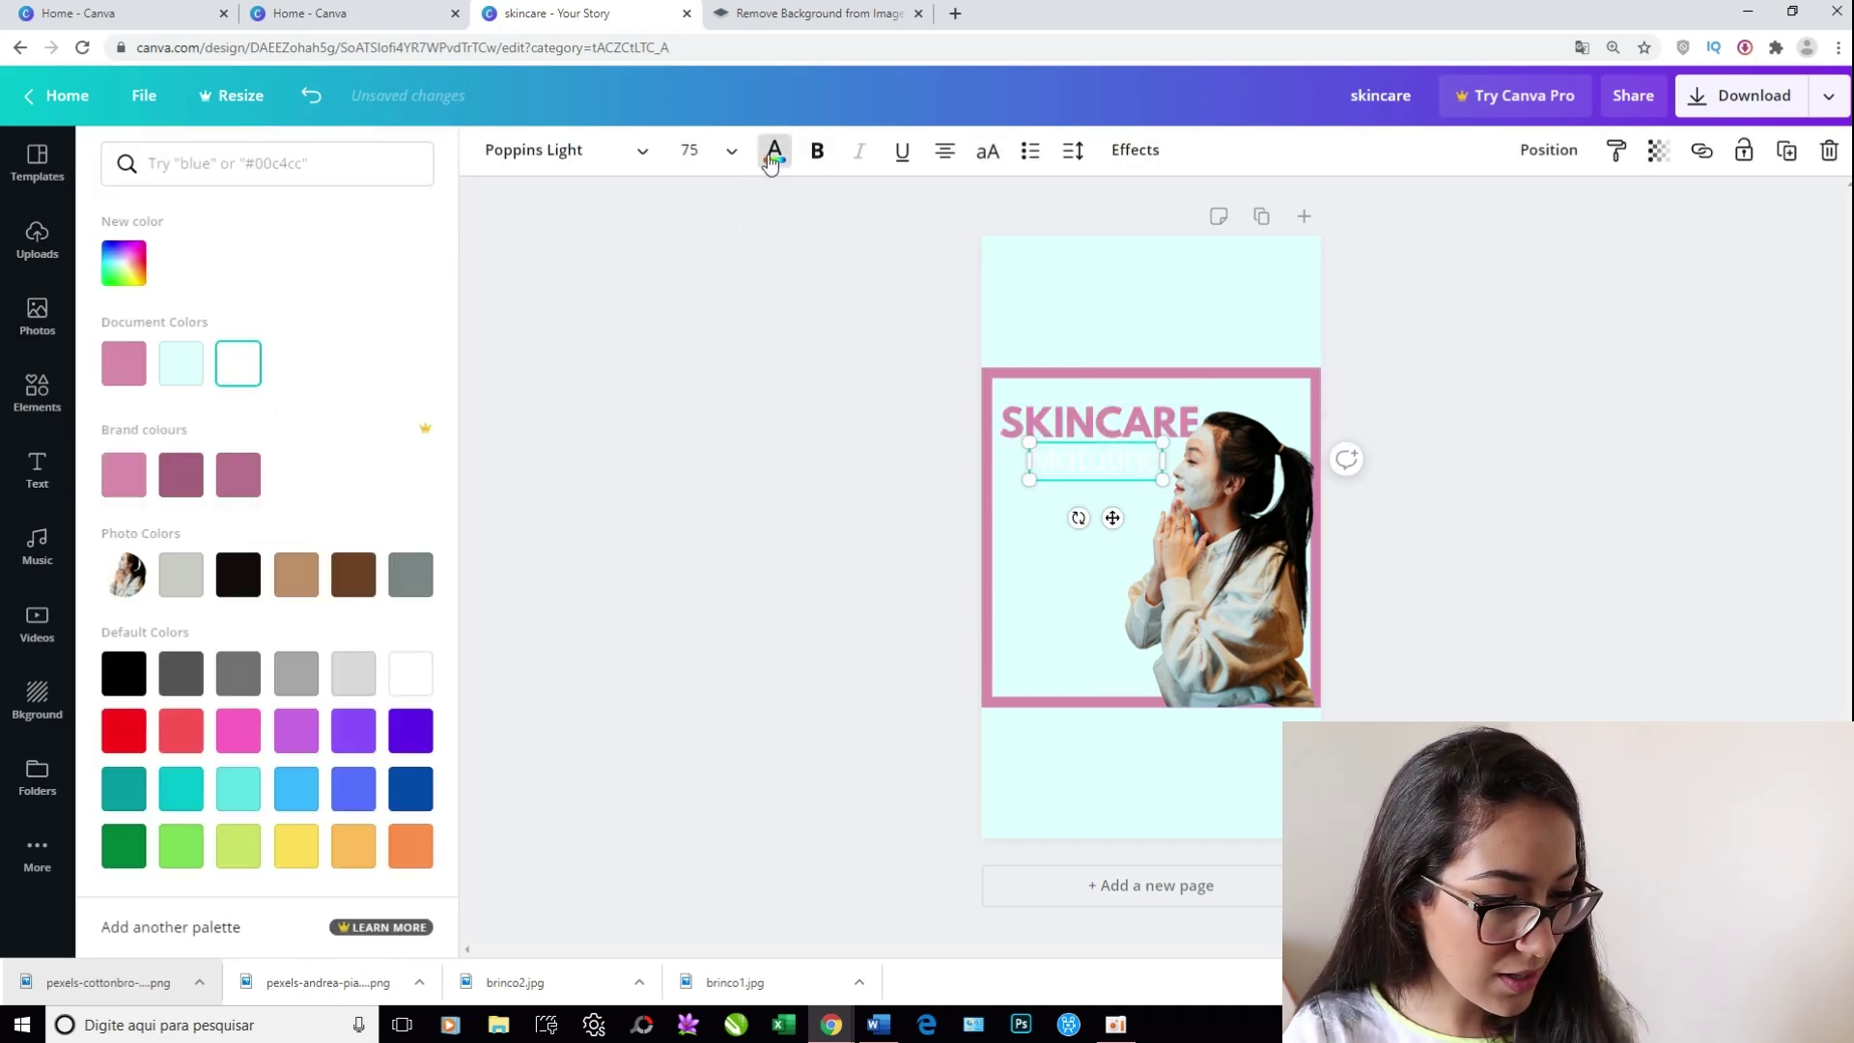
{"action": "left_click", "coordinate": [764, 385]}
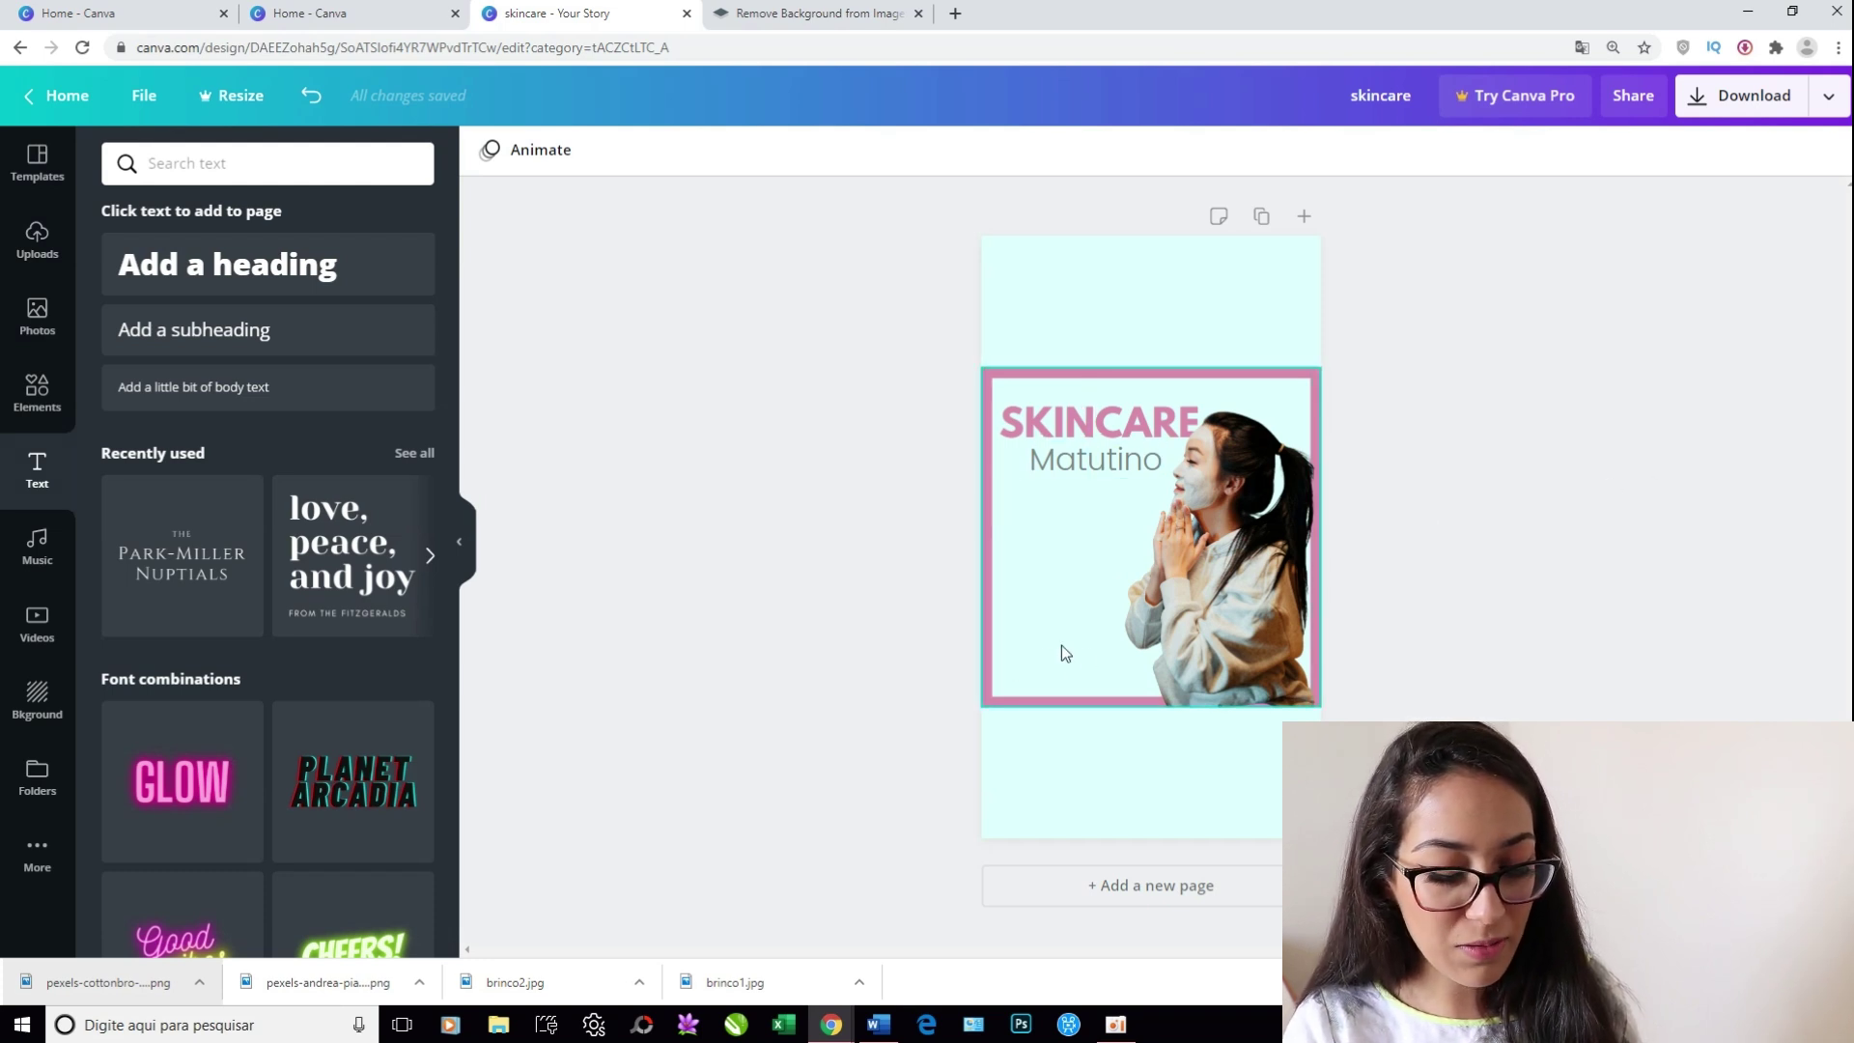
Delete the pink square outline from the story page
{"action": "left_click", "coordinate": [1288, 373]}
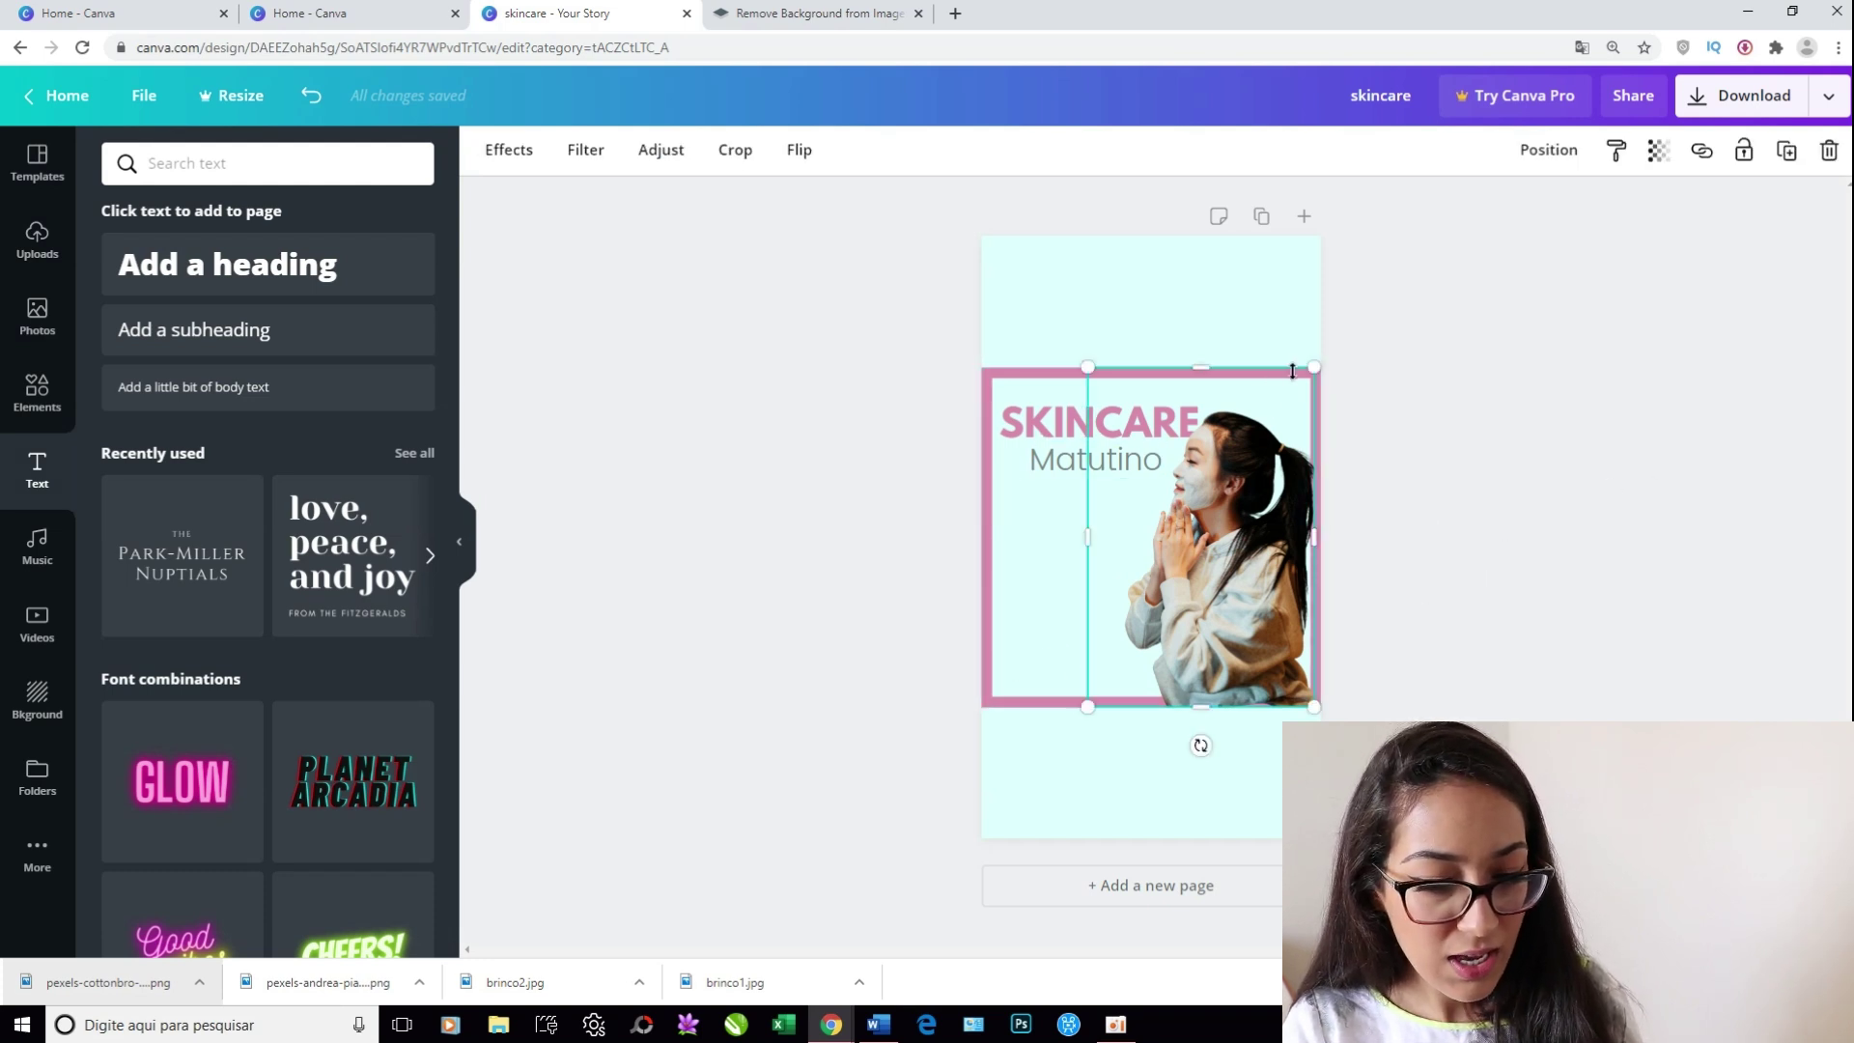
{"action": "left_click", "coordinate": [986, 388]}
{"action": "key", "text": "Delete"}
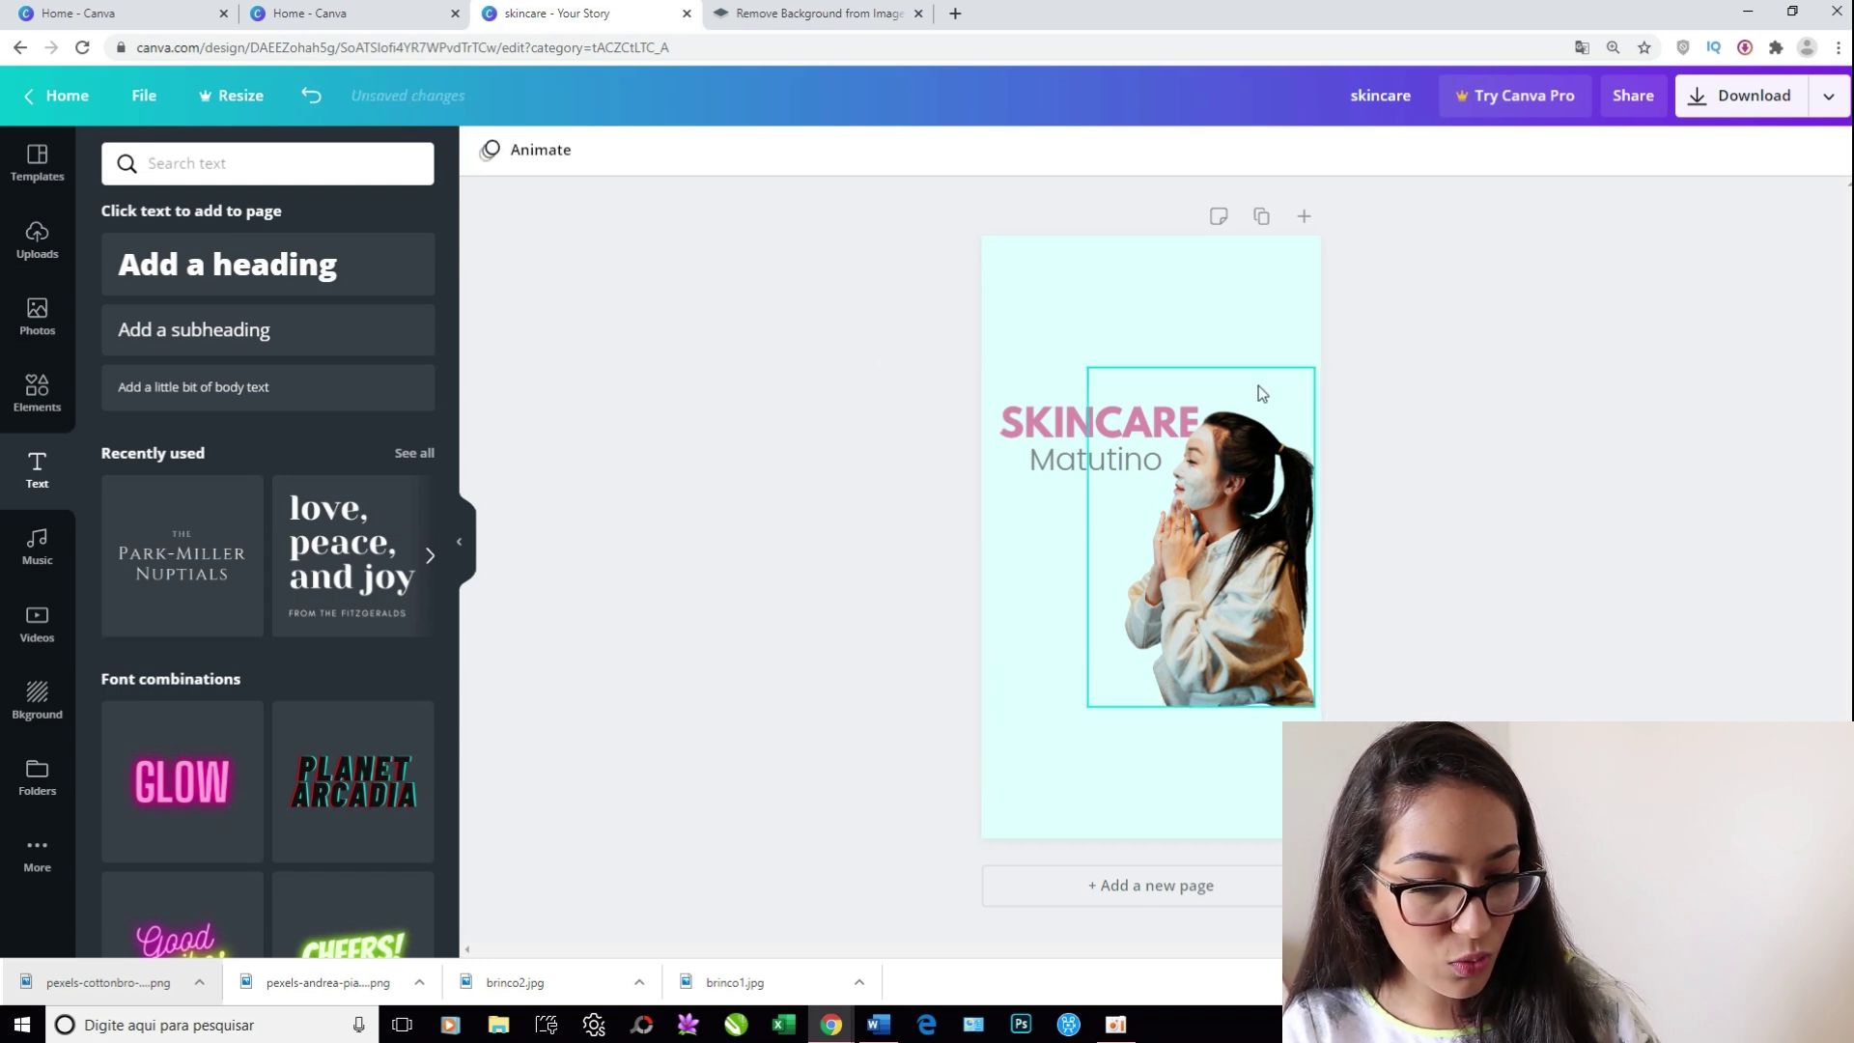